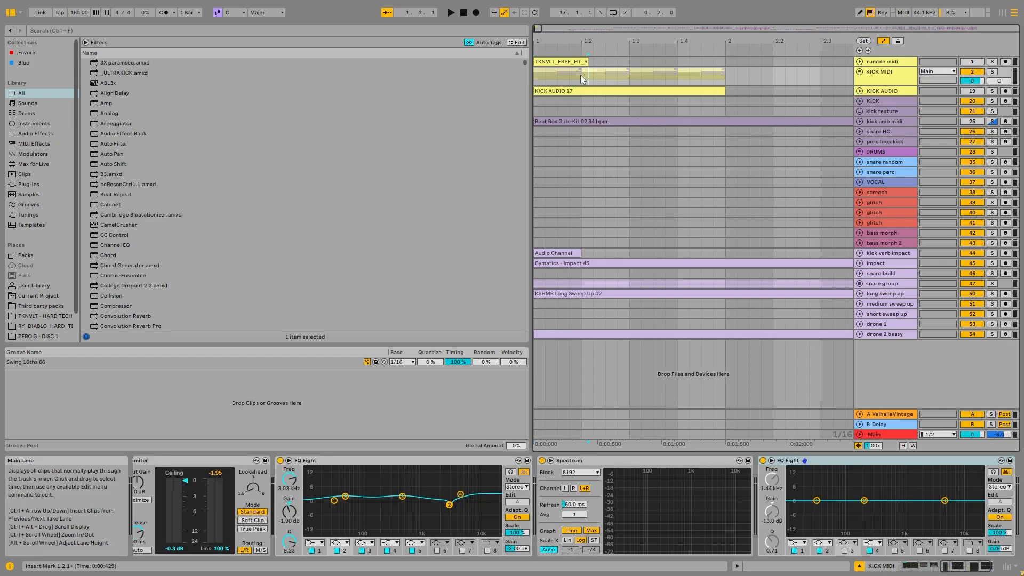
Loop the first beat of the arrangement and audition the unfolded, soloed KICK MIDI group.
{"action": "key", "text": "ctrl+l"}
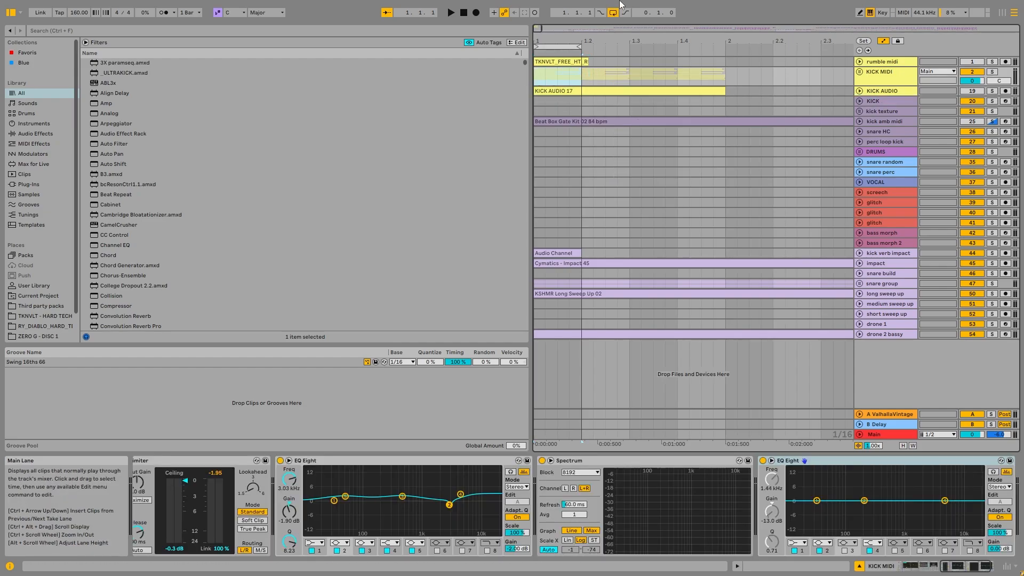
{"action": "left_click", "coordinate": [866, 74]}
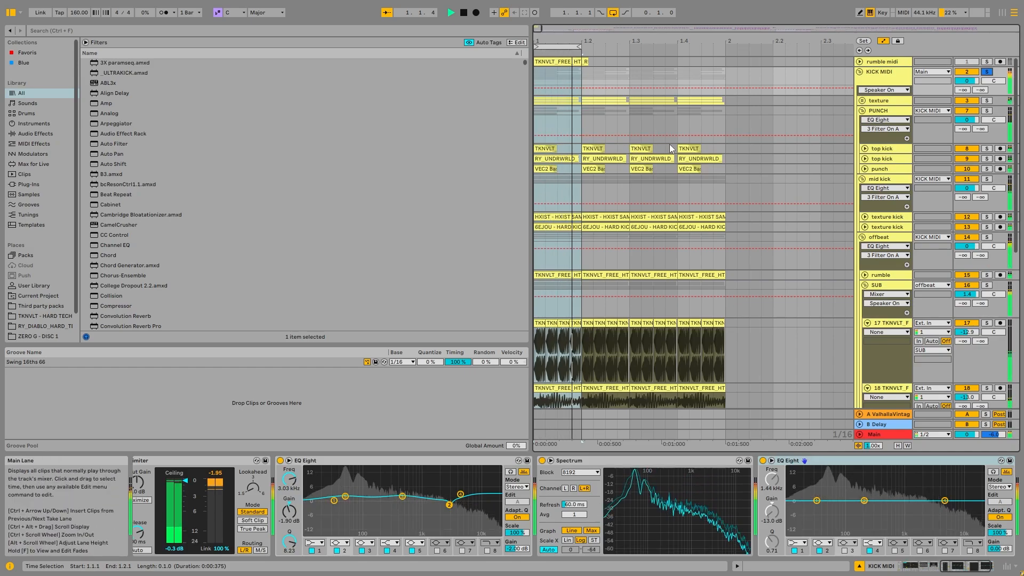
{"action": "key", "text": "space"}
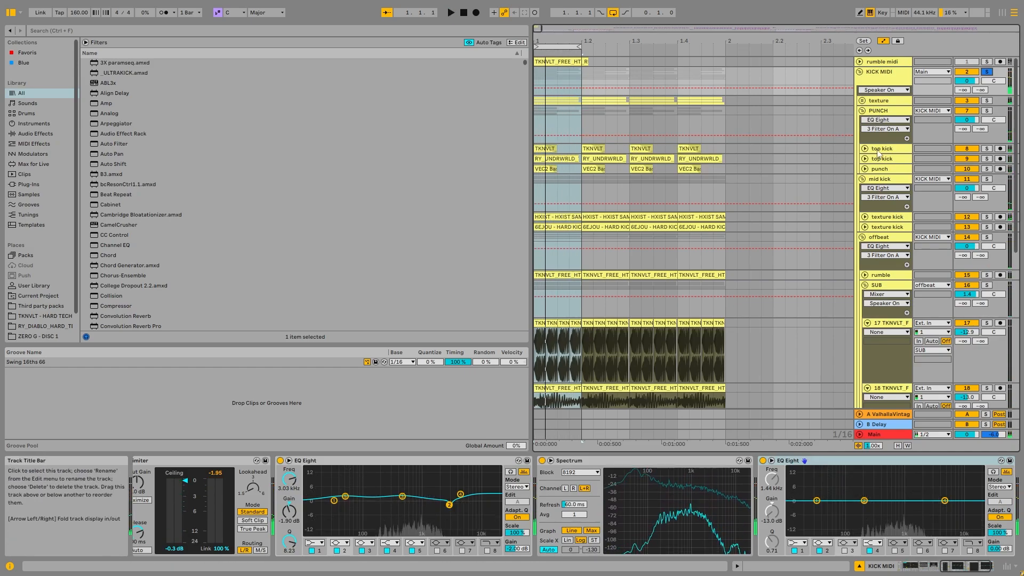
Fold the mid kick, offbeat and PUNCH subgroups inside the KICK MIDI group.
{"action": "left_click", "coordinate": [862, 179]}
{"action": "left_click", "coordinate": [862, 189]}
{"action": "left_click", "coordinate": [862, 111]}
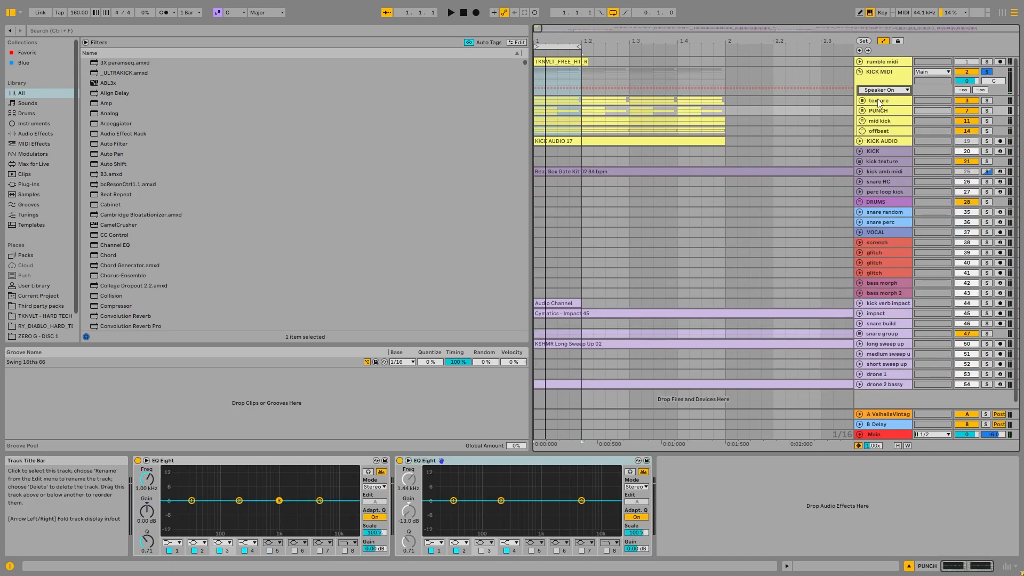
Go through the texture, PUNCH, mid kick and offbeat subgroups and examine the device chain of each.
{"action": "left_click", "coordinate": [879, 101]}
{"action": "left_click", "coordinate": [878, 131], "text": "shift"}
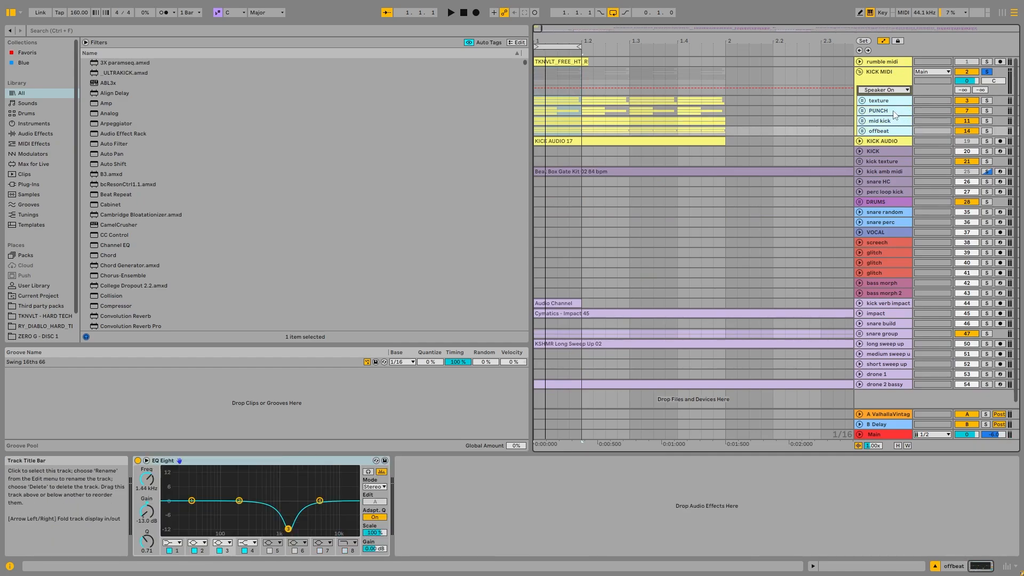
{"action": "left_click", "coordinate": [894, 104]}
{"action": "left_click", "coordinate": [892, 112]}
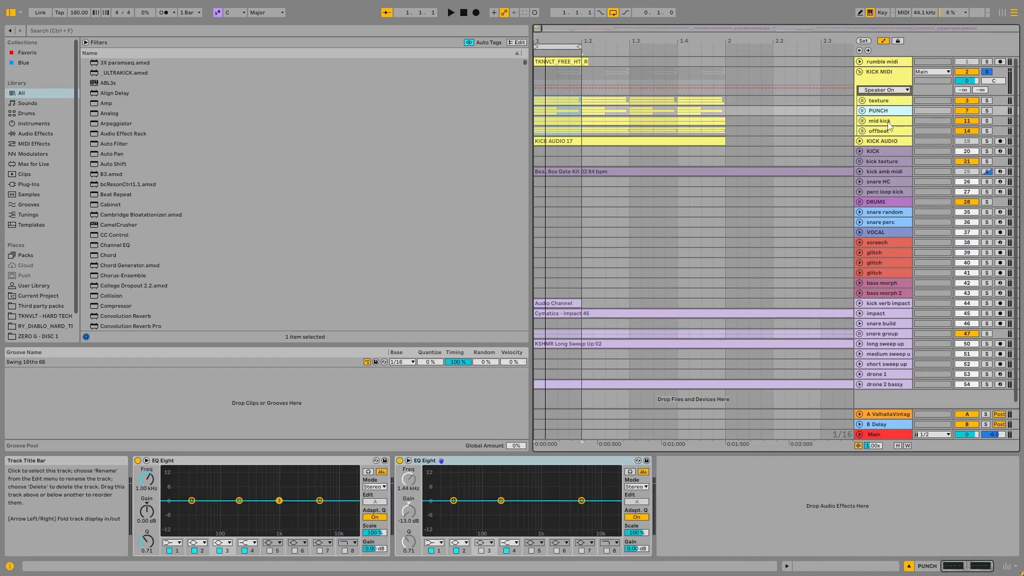
{"action": "left_click", "coordinate": [893, 124]}
{"action": "left_click", "coordinate": [893, 132]}
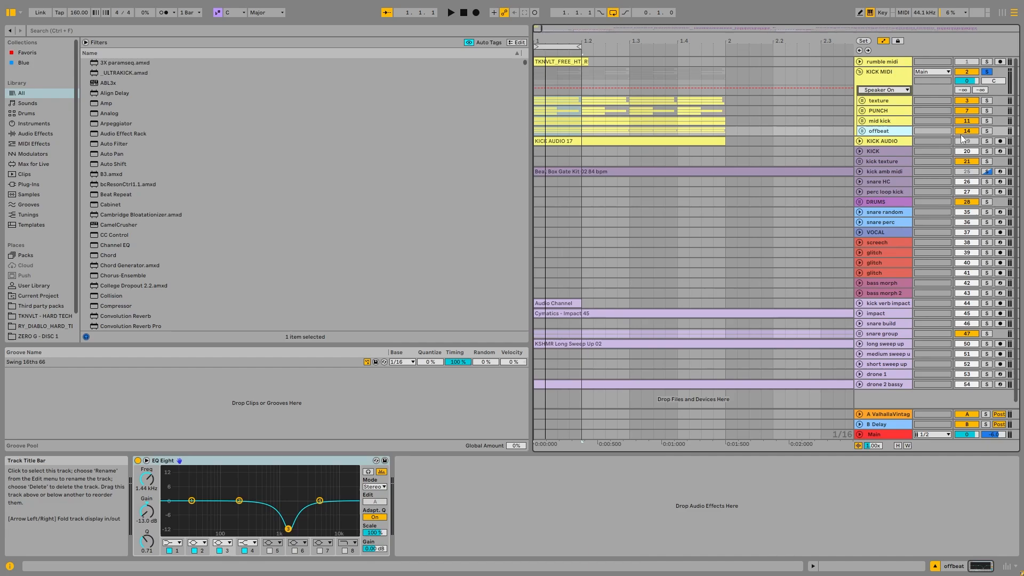
Show the start of the KICK MIDI group's device chain, with Bass Mono and Saturator.
{"action": "left_click", "coordinate": [889, 77]}
{"action": "left_click_drag", "start_coordinate": [965, 570], "coordinate": [918, 570]}
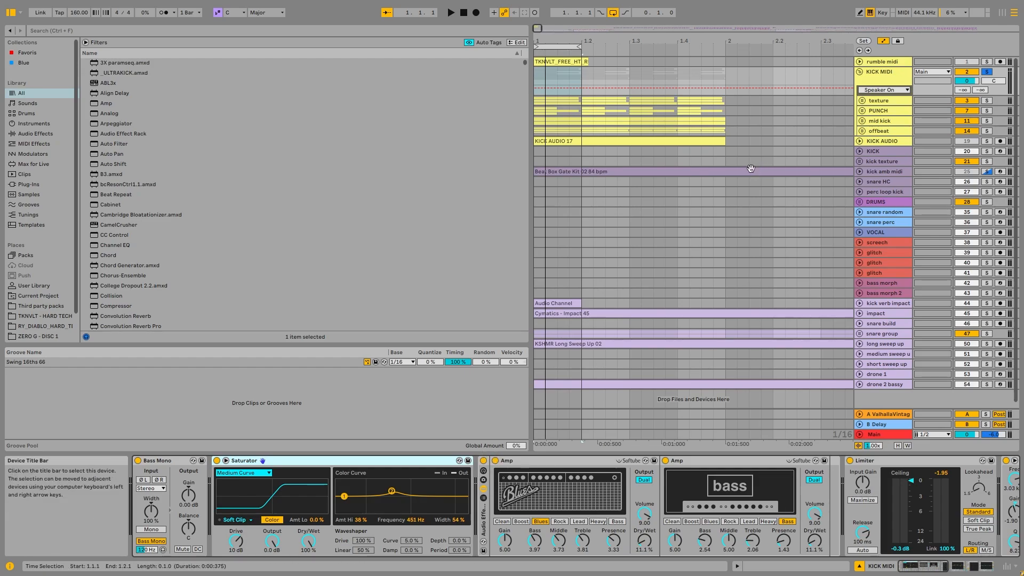
{"action": "left_click", "coordinate": [889, 81]}
{"action": "scroll", "coordinate": [546, 80], "scroll_direction": "up", "scroll_amount": 4}
{"action": "scroll", "coordinate": [546, 80], "scroll_direction": "down", "scroll_amount": 2}
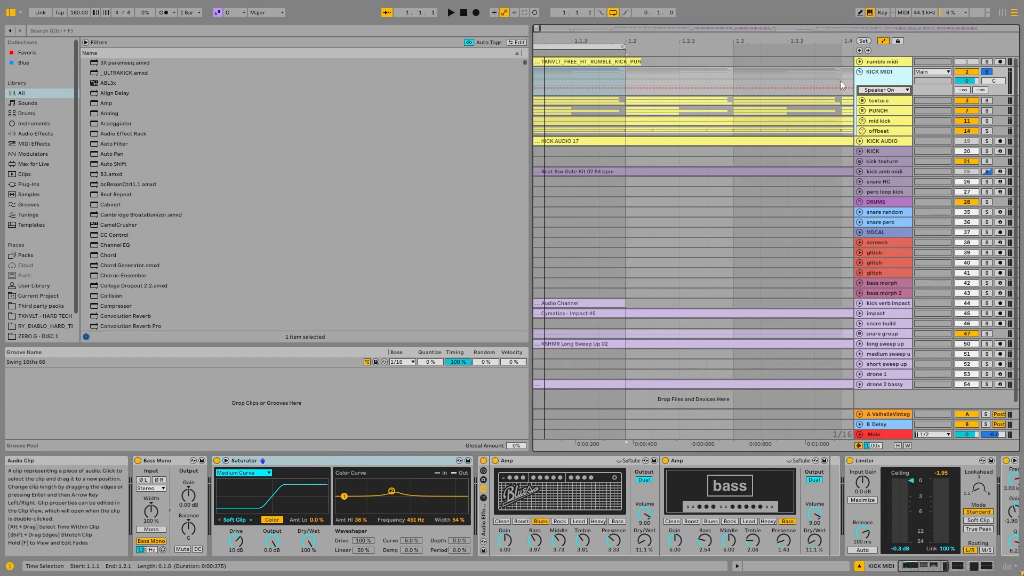
Play the KICK MIDI loop and compare the sound with the Saturator switched off and on.
{"action": "left_click", "coordinate": [223, 462]}
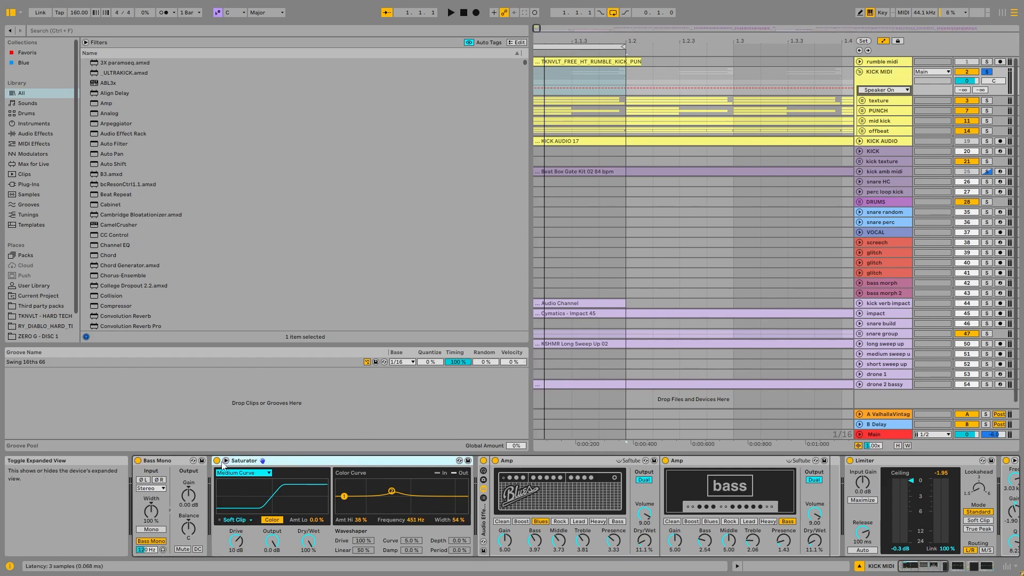
{"action": "key", "text": "space"}
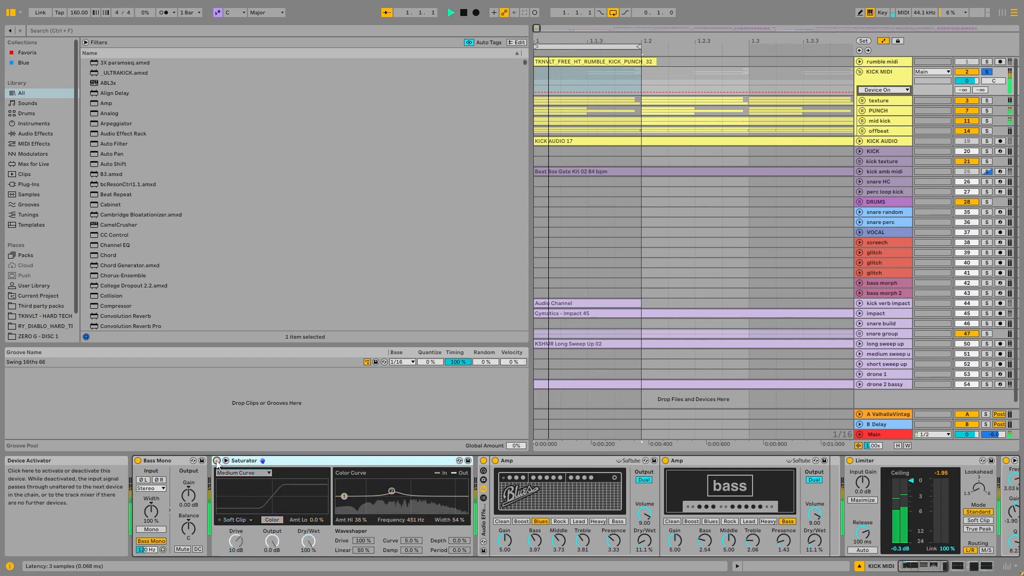
{"action": "key", "text": "space"}
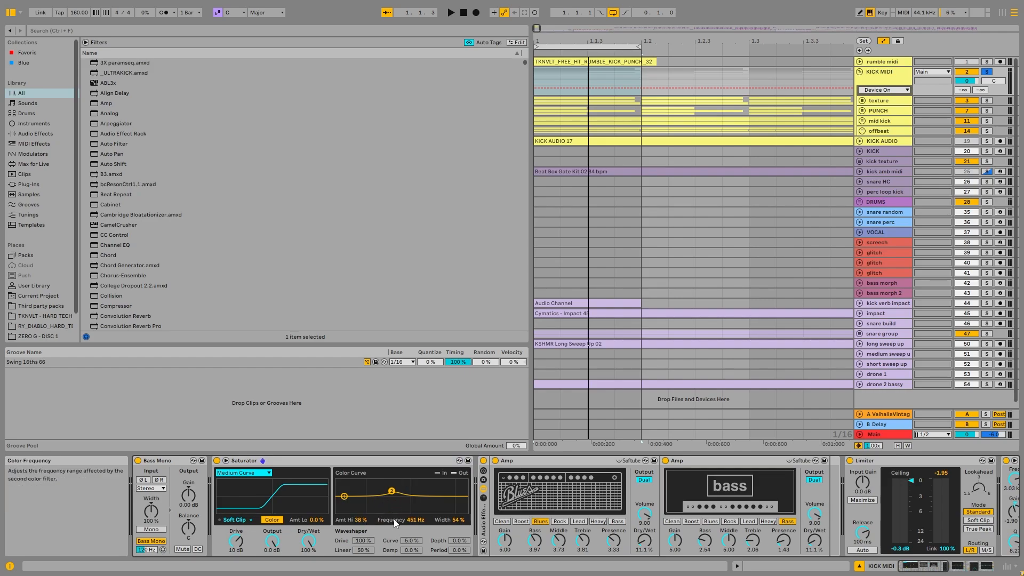
Try the Saturator's high color amount at 42 % during playback and undo the change.
{"action": "key", "text": "space"}
{"action": "mouse_move", "coordinate": [361, 520]}
{"action": "left_mouse_down"}
{"action": "mouse_move", "coordinate": [362, 536]}
{"action": "mouse_move", "coordinate": [361, 519]}
{"action": "left_mouse_up"}
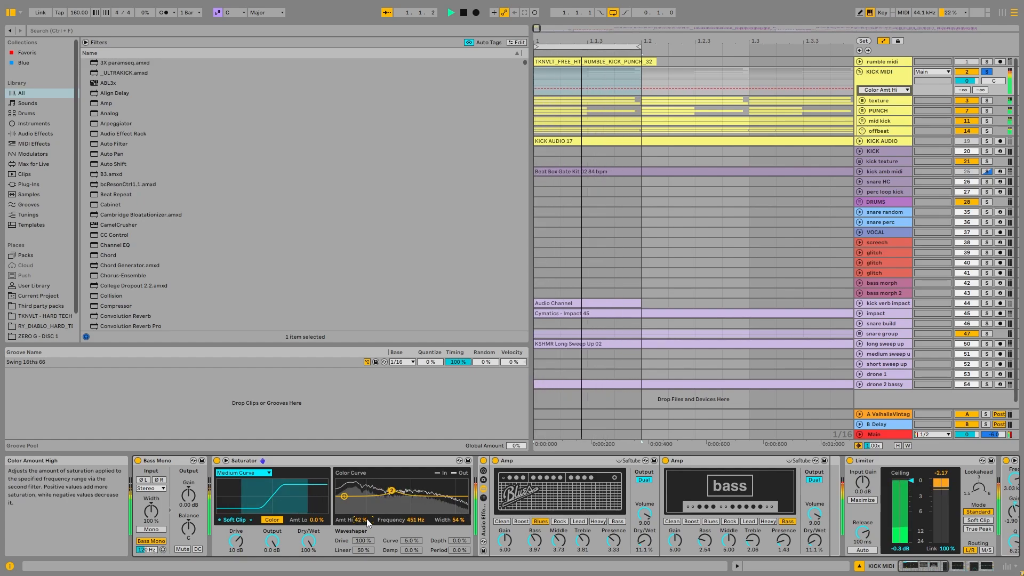
{"action": "key", "text": "space"}
{"action": "key", "text": "ctrl+z"}
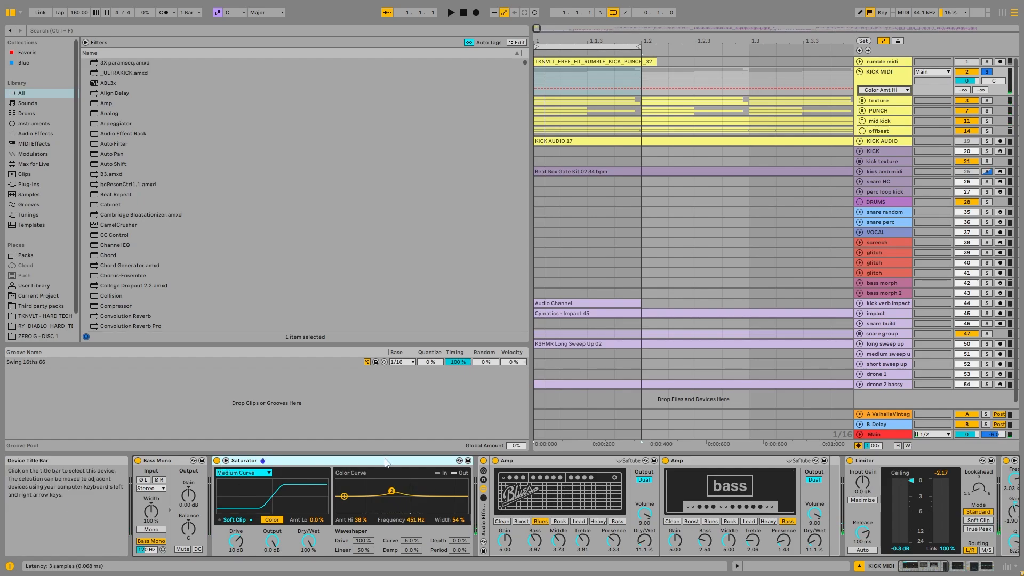
Examine the two Amp devices, the Limiter and the EQ Eight further along the KICK MIDI device chain.
{"action": "left_click", "coordinate": [551, 462]}
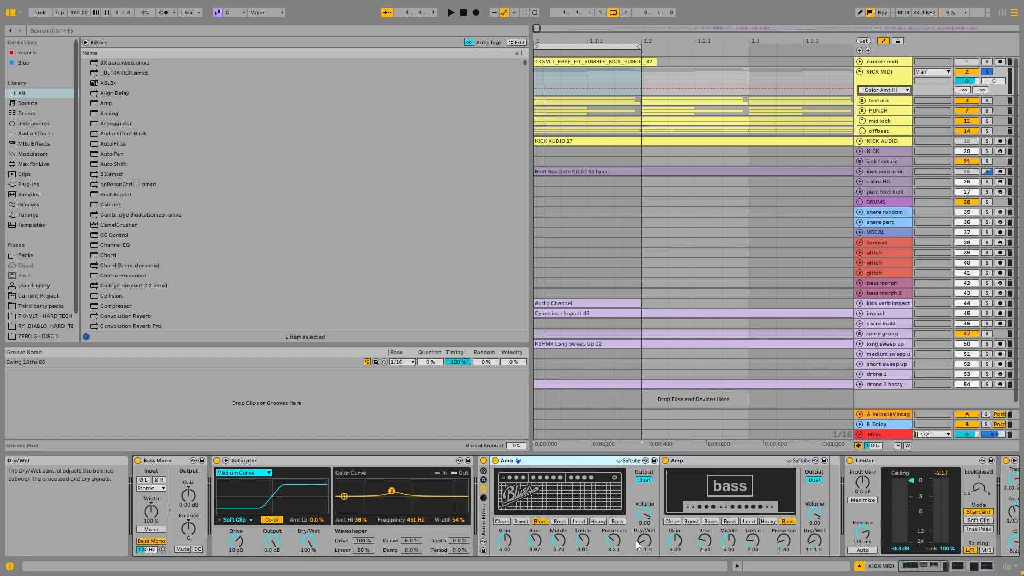
{"action": "left_click", "coordinate": [711, 462]}
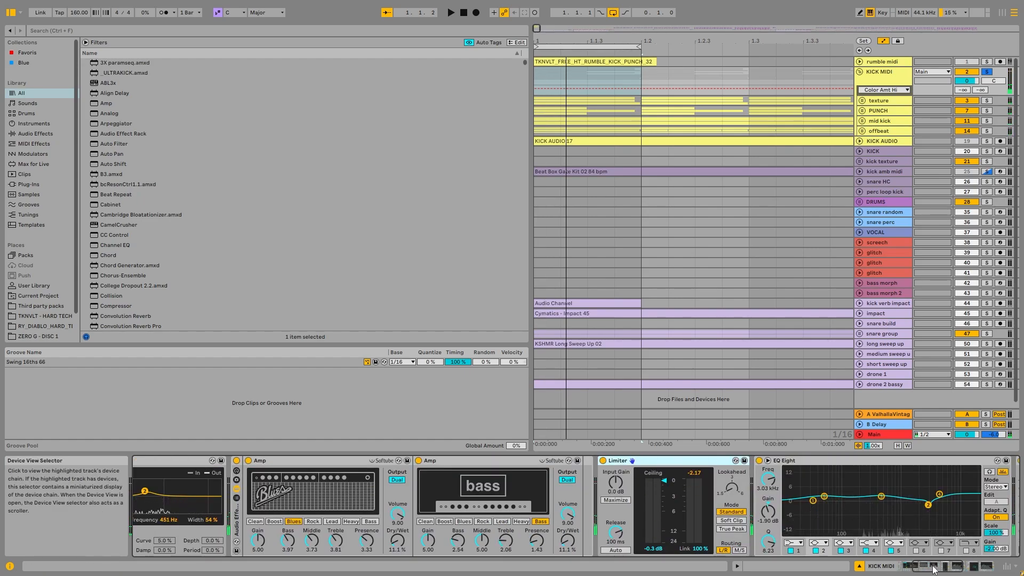
{"action": "left_click_drag", "start_coordinate": [932, 565], "coordinate": [1000, 565]}
{"action": "left_click", "coordinate": [863, 80]}
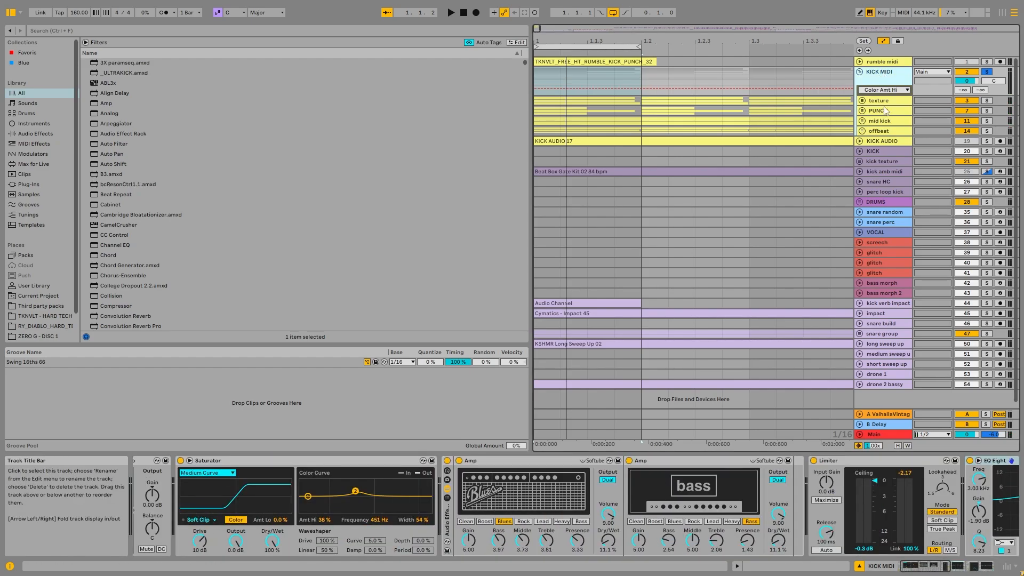
Unfold the PUNCH subgroup and audition it soloed.
{"action": "left_click", "coordinate": [865, 104]}
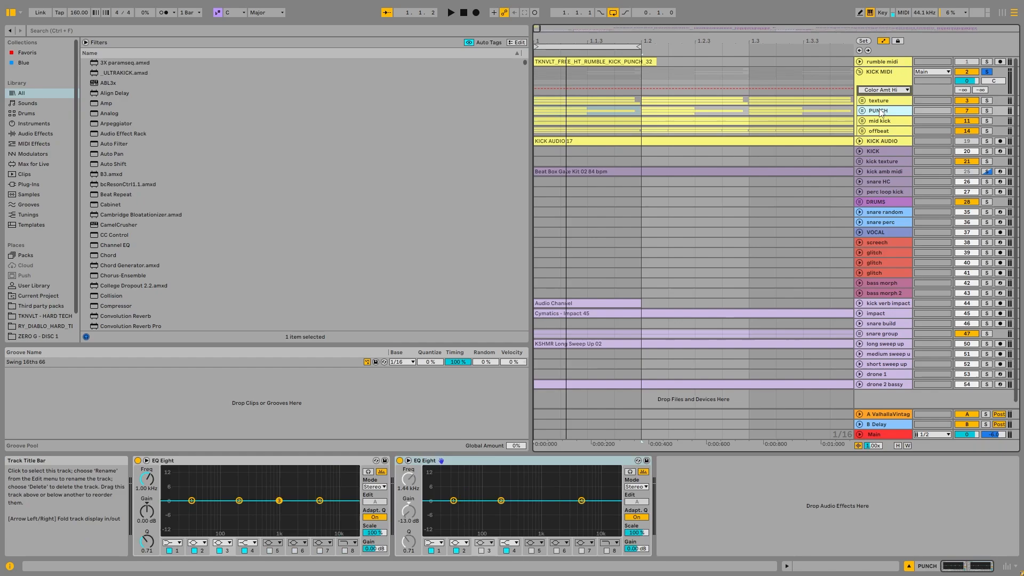
{"action": "left_click", "coordinate": [864, 112]}
{"action": "left_click", "coordinate": [861, 111]}
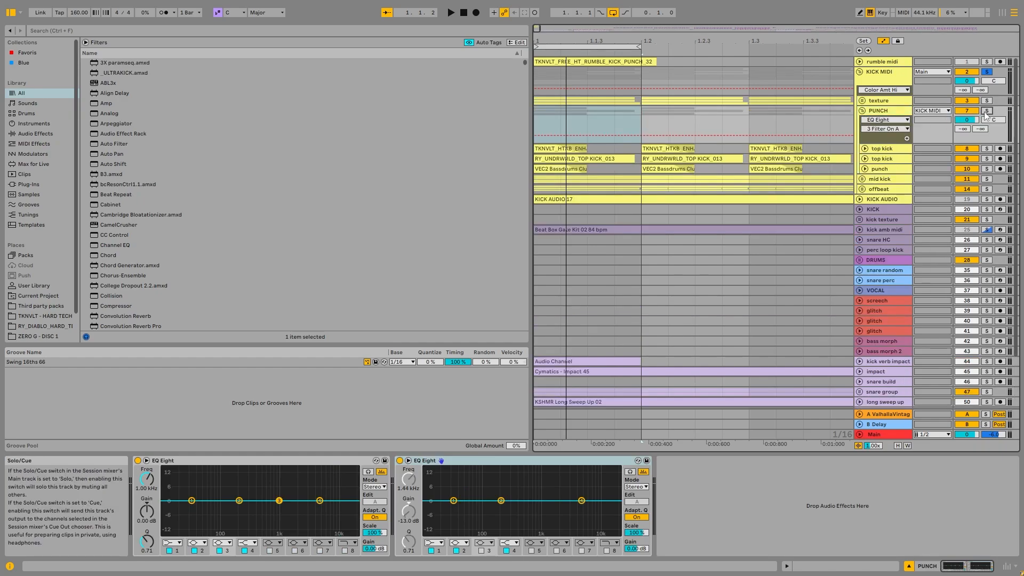
{"action": "left_click", "coordinate": [895, 113]}
{"action": "key", "text": "space"}
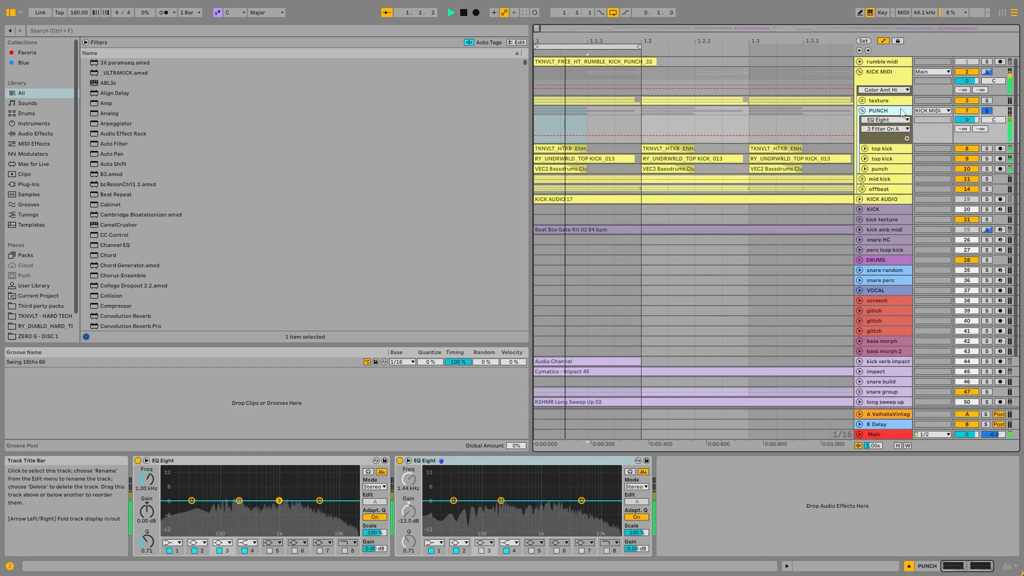
{"action": "key", "text": "space"}
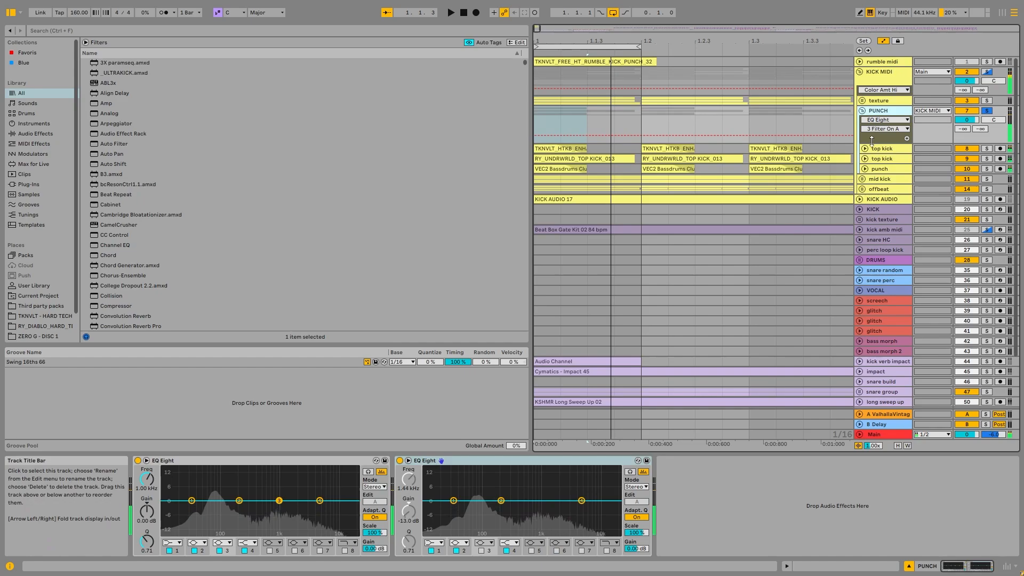
Unfold and solo the punch track, and play it with iZotope Trash 2 and EQ Eight bypassed.
{"action": "left_click", "coordinate": [864, 169]}
{"action": "left_click", "coordinate": [880, 169]}
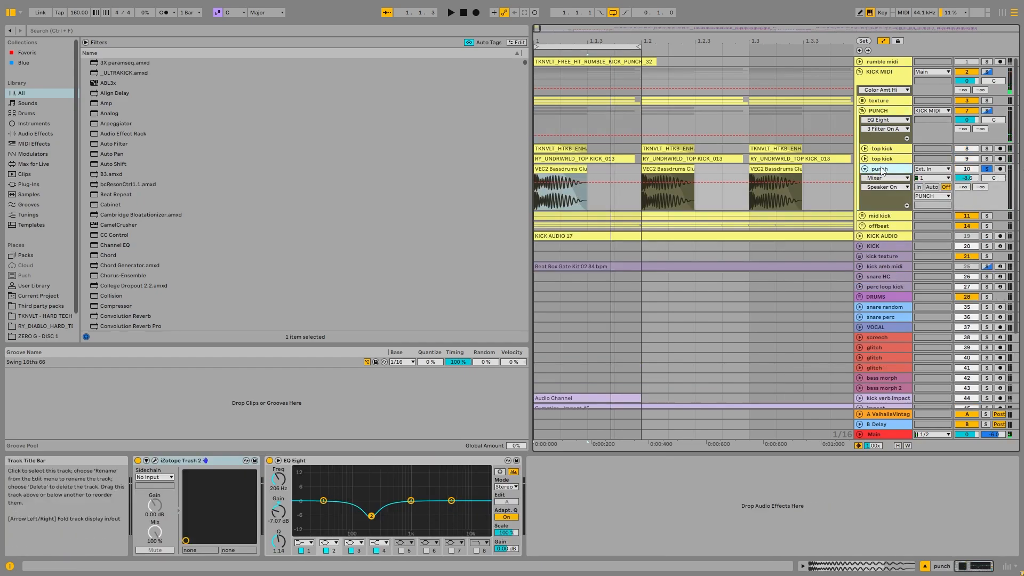
{"action": "key", "text": "space"}
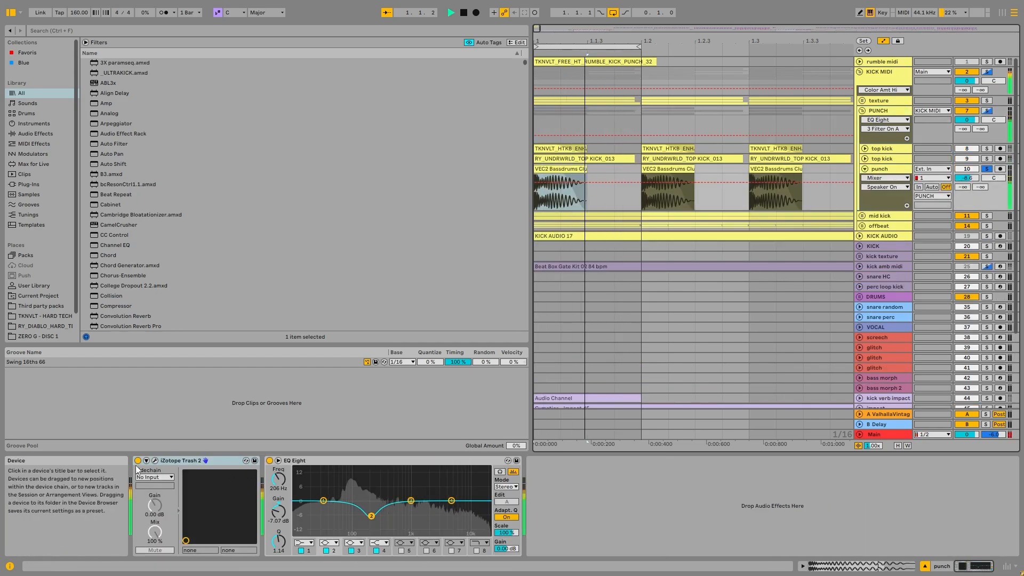
{"action": "left_click", "coordinate": [269, 460]}
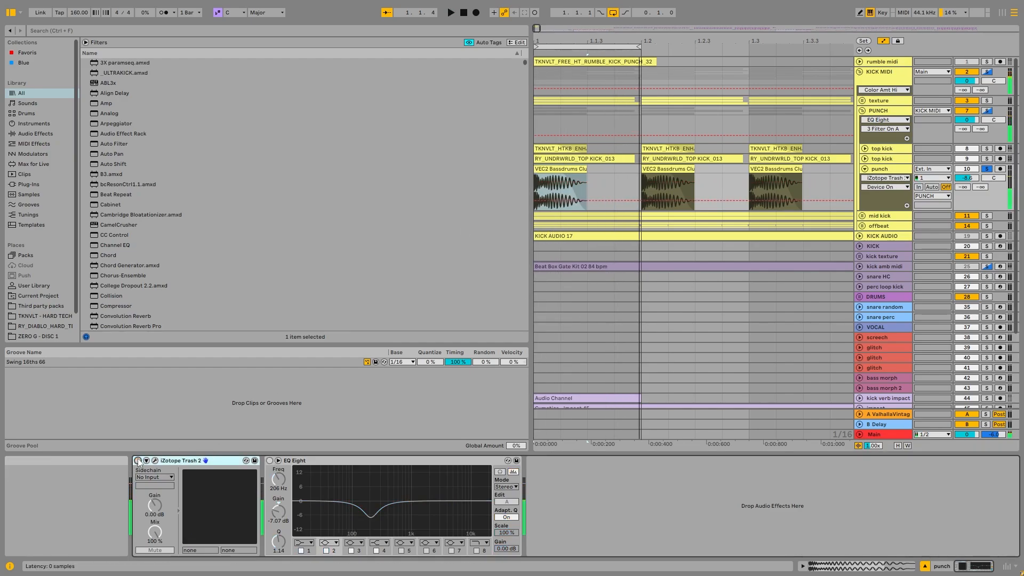
{"action": "key", "text": "space"}
Open the iZotope Trash 2 editor on the punch track and dismiss its preset manager to see the distortion settings.
{"action": "left_click", "coordinate": [155, 461]}
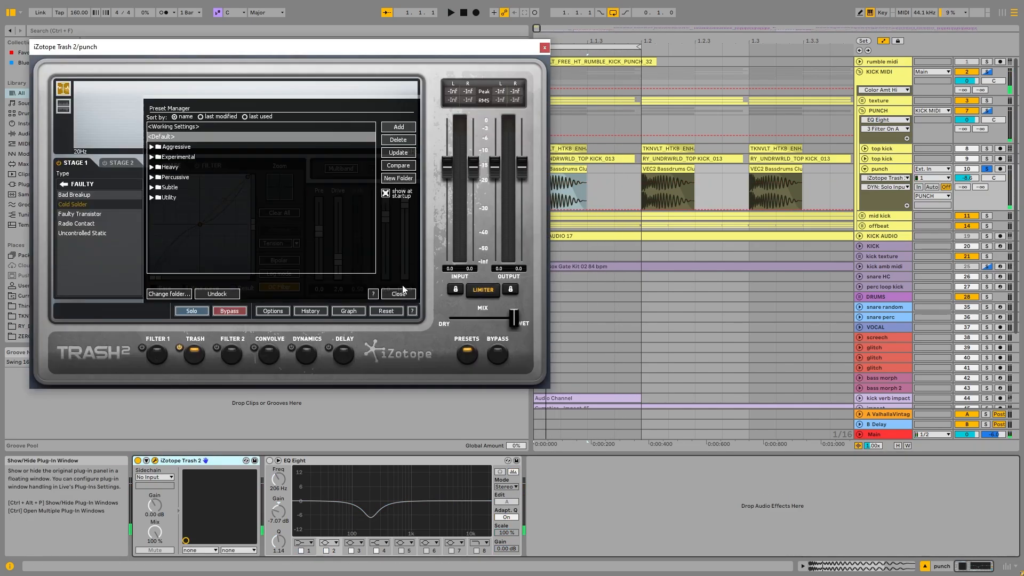
{"action": "left_click", "coordinate": [409, 296]}
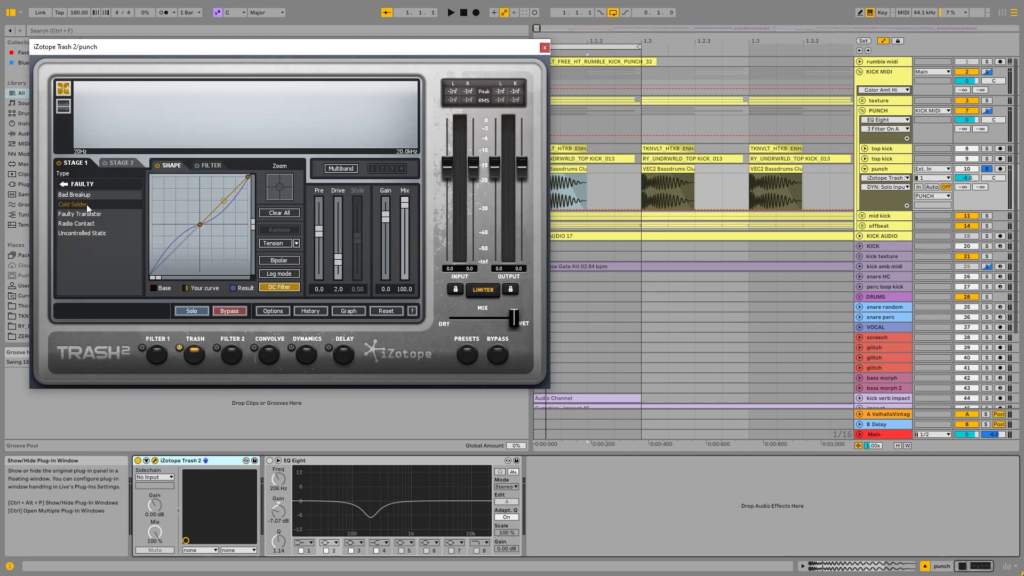
{"action": "left_click", "coordinate": [170, 467]}
Compare the punch sound with Trash 2 off and on, close its editor and switch EQ Eight back on.
{"action": "key", "text": "space"}
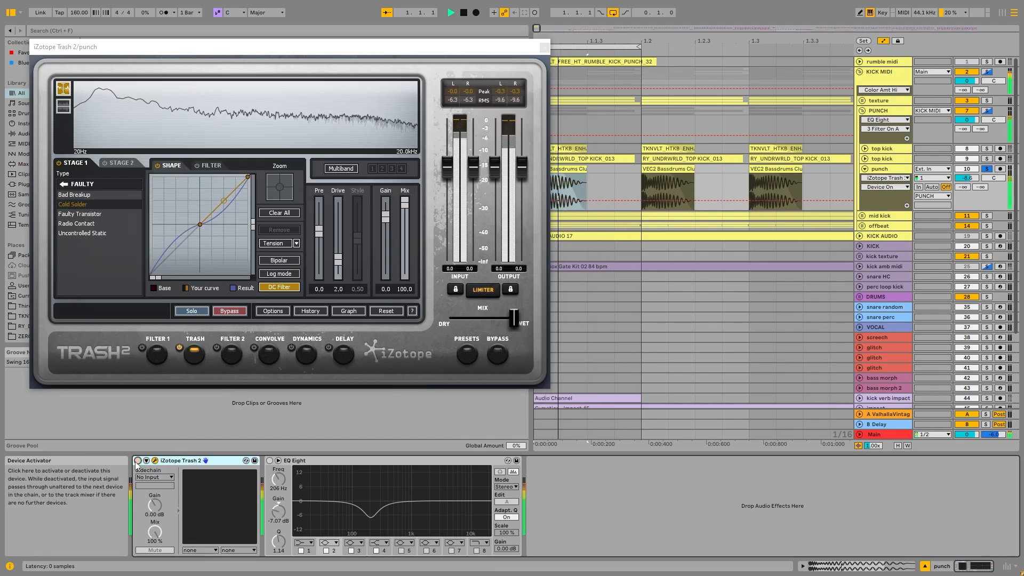
{"action": "left_click", "coordinate": [137, 462]}
{"action": "left_click", "coordinate": [544, 48]}
{"action": "left_click", "coordinate": [270, 462]}
{"action": "key", "text": "space"}
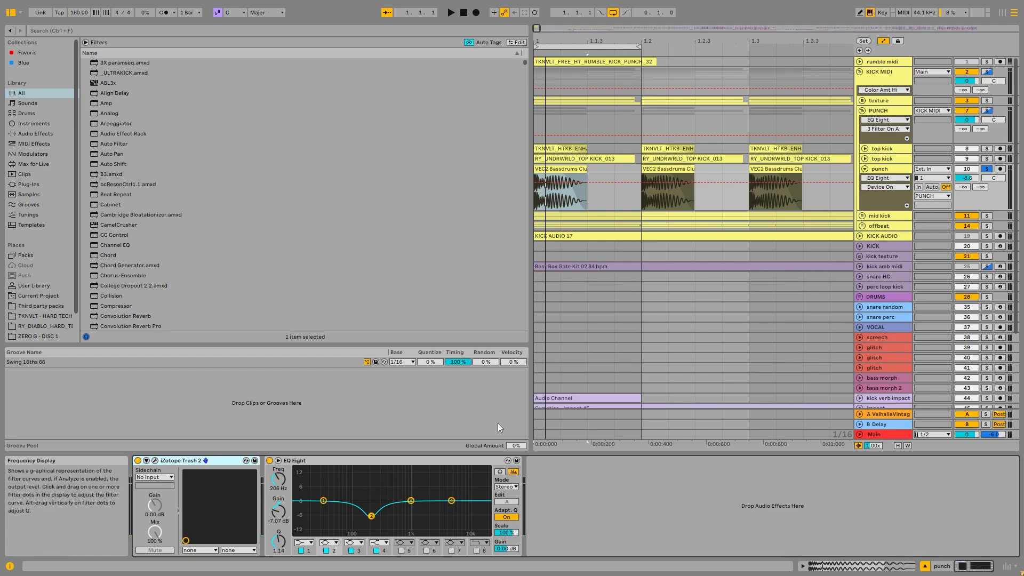
Examine the punch track's EQ Eight curve in the enlarged frequency display and restore the compact view.
{"action": "left_click", "coordinate": [893, 75]}
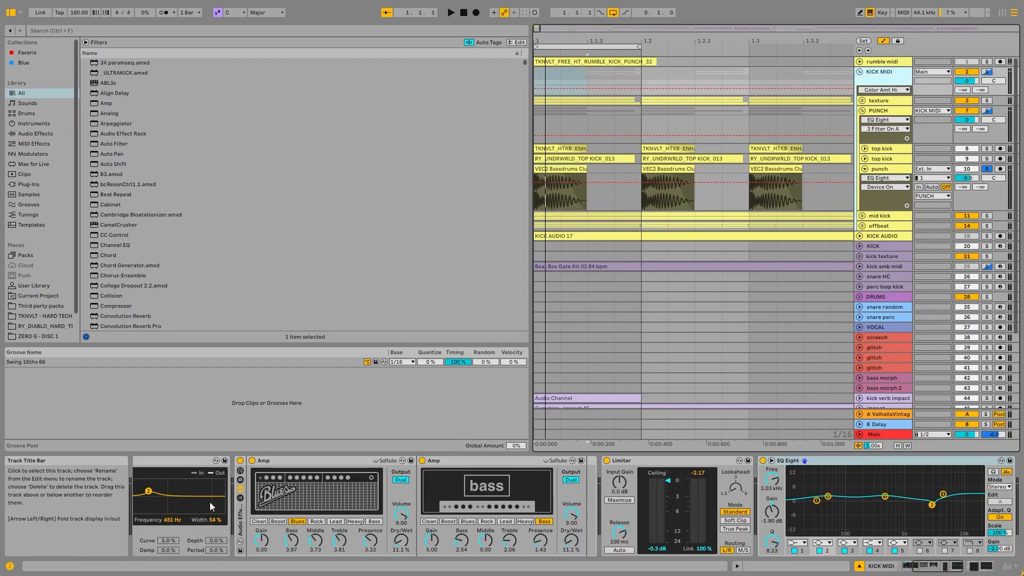
{"action": "left_click", "coordinate": [904, 166]}
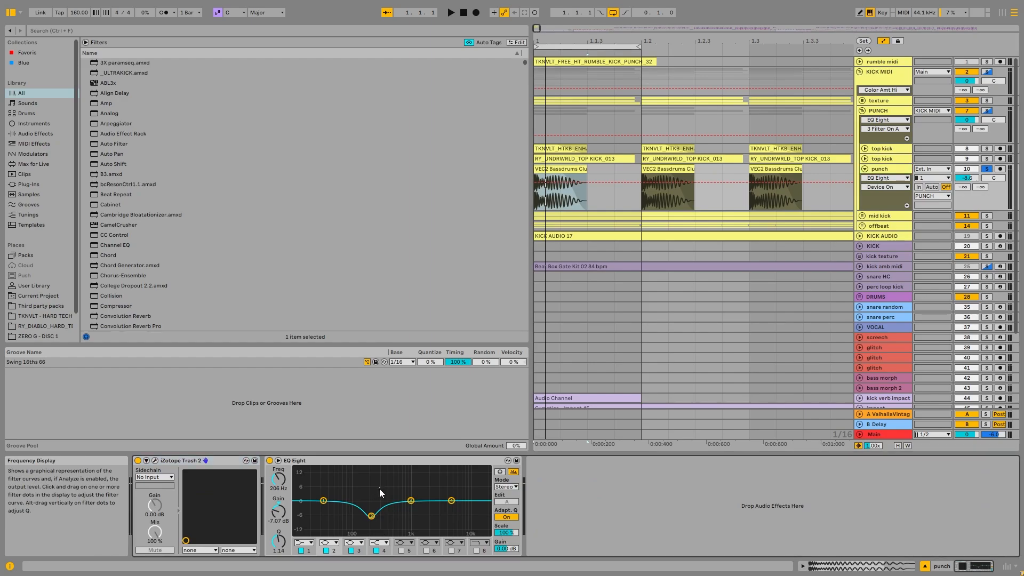
{"action": "double_click", "coordinate": [360, 485]}
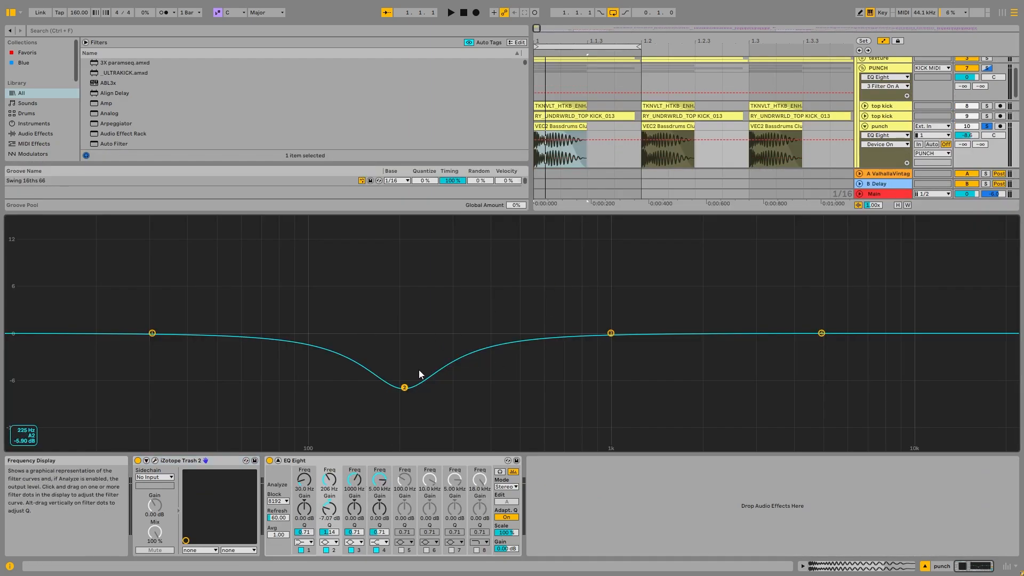
{"action": "double_click", "coordinate": [430, 283]}
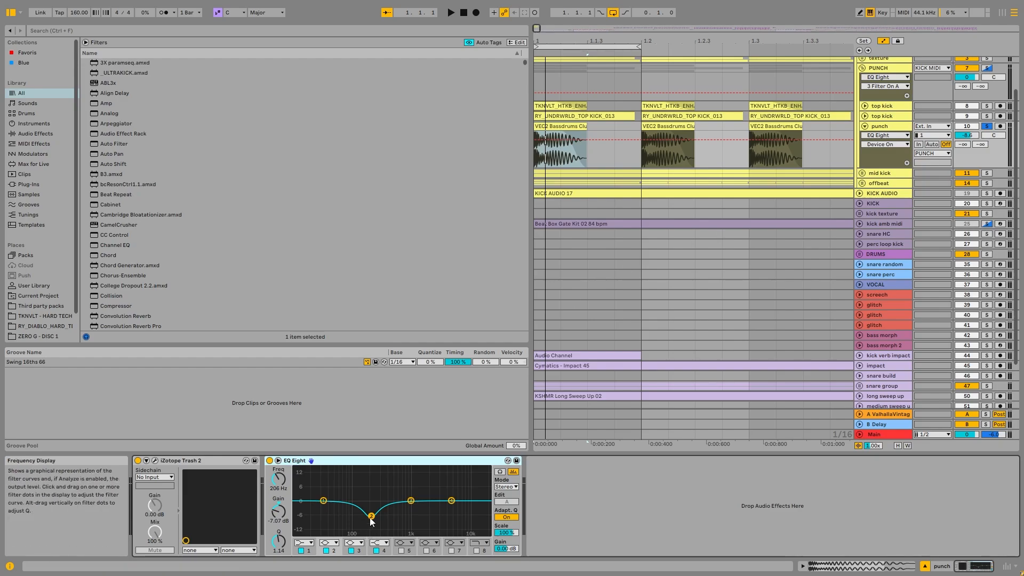
Play the punch track with its EQ Eight off and on, and check the low-mid cut in the frequency display.
{"action": "key", "text": "space"}
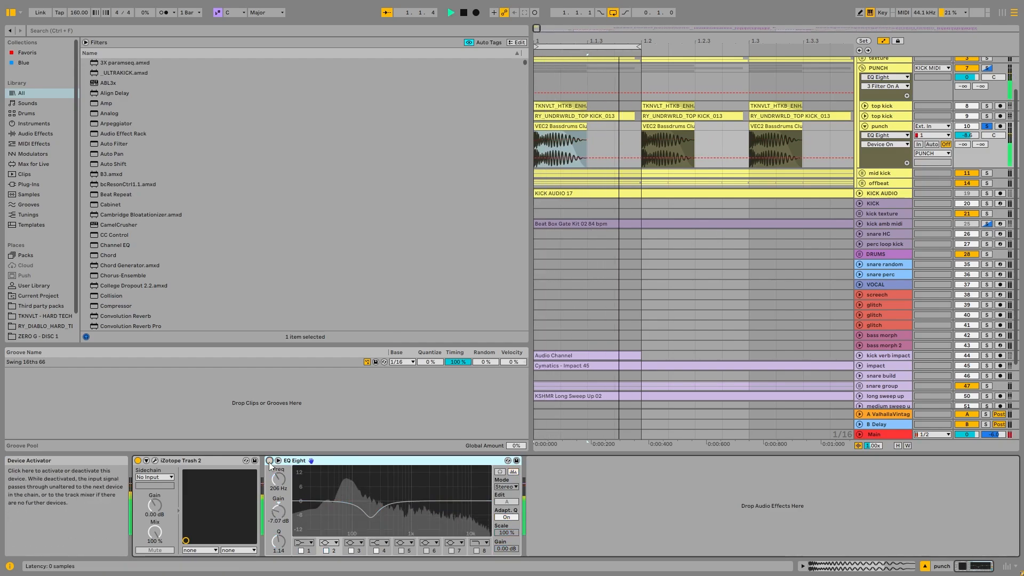
{"action": "key", "text": "space"}
{"action": "double_click", "coordinate": [373, 498]}
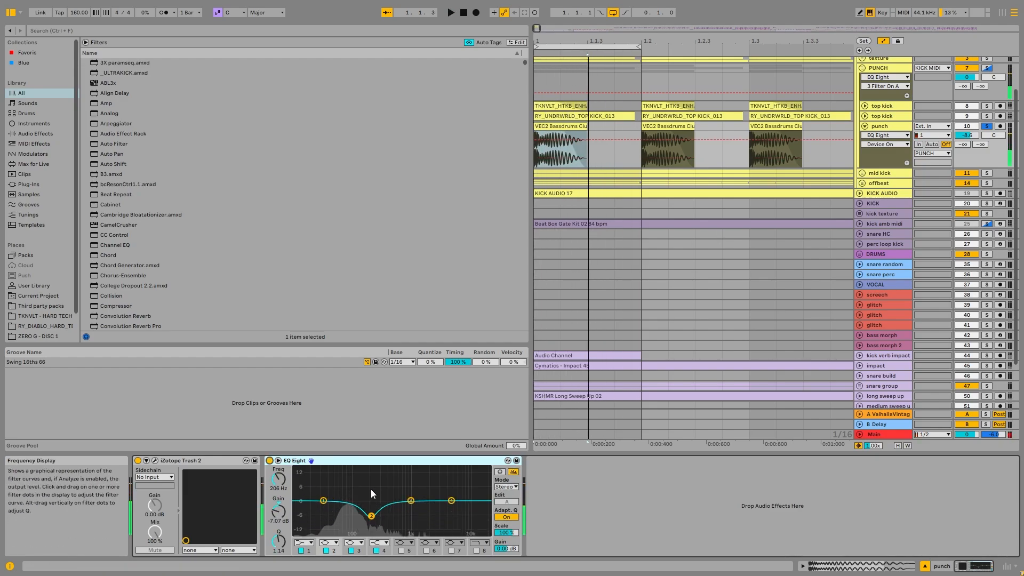
{"action": "double_click", "coordinate": [392, 330]}
Fold the punch track, unfold the second top kick track (track 9) and play it soloed, selecting its RY_UNDRWRLD_TOP KICK_013 clip.
{"action": "left_click", "coordinate": [889, 117]}
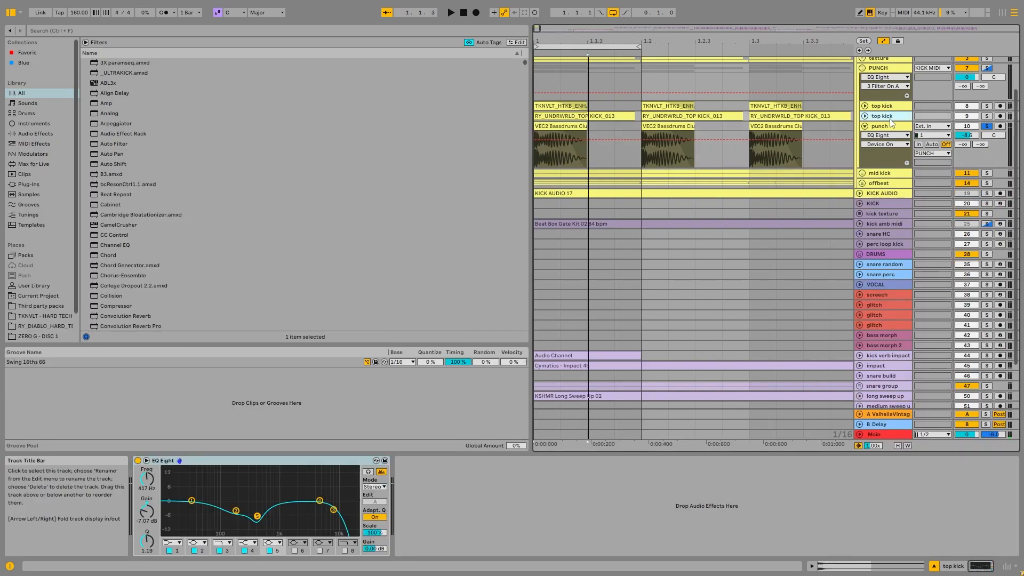
{"action": "left_click", "coordinate": [868, 126]}
{"action": "left_click", "coordinate": [864, 127]}
{"action": "left_click", "coordinate": [870, 118]}
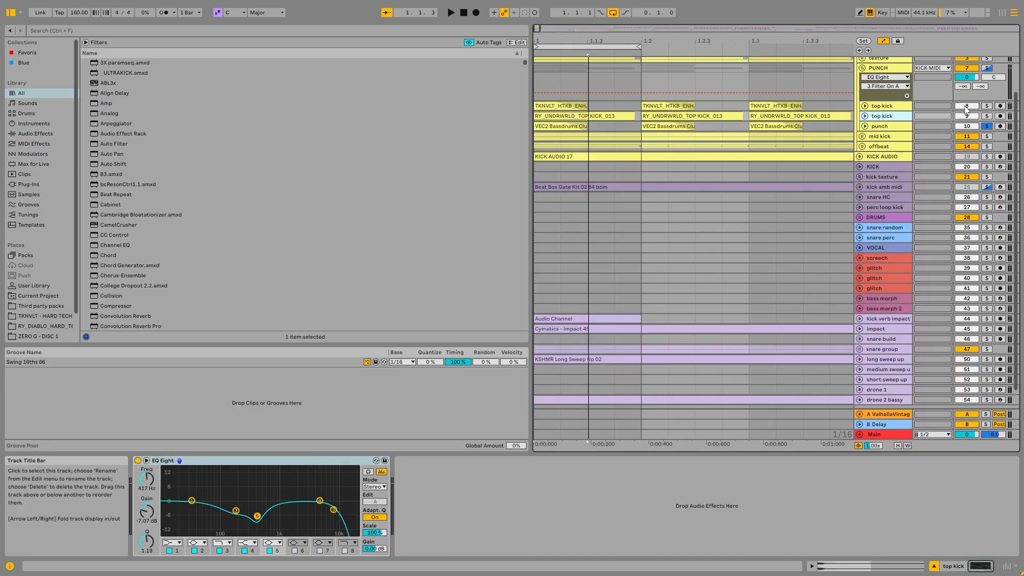
{"action": "key", "text": "space"}
{"action": "left_click", "coordinate": [866, 115]}
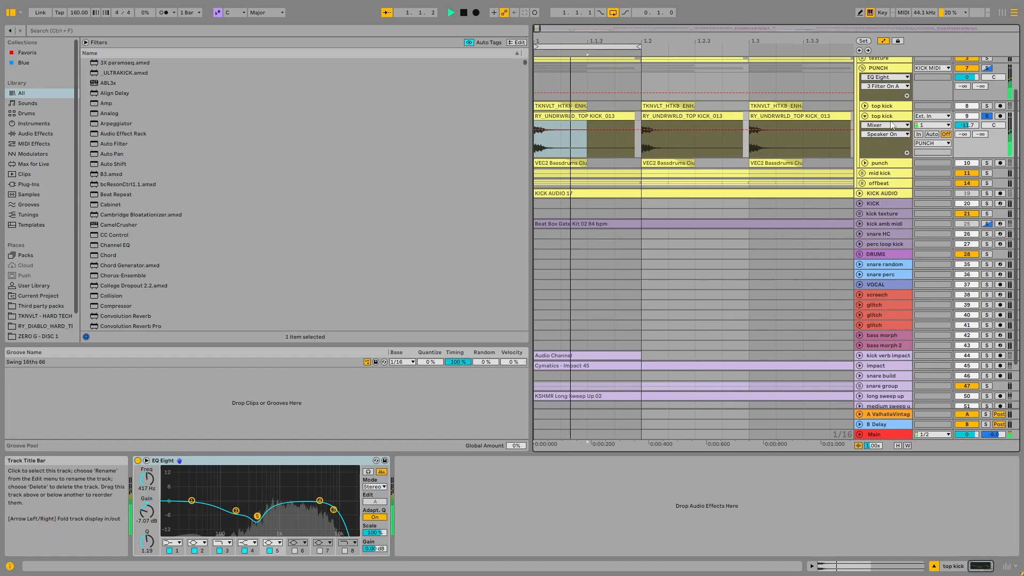
{"action": "key", "text": "space"}
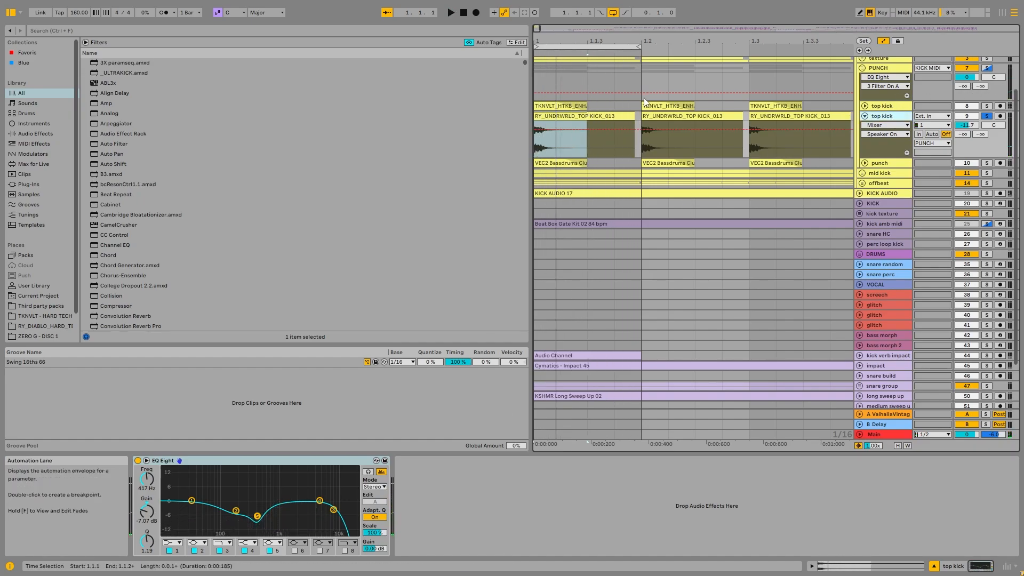
{"action": "left_click", "coordinate": [595, 116]}
Fold track 9, unfold and solo the first top kick track (track 8), and play it with its effect chain shown.
{"action": "scroll", "coordinate": [842, 154], "scroll_direction": "up", "scroll_amount": 3}
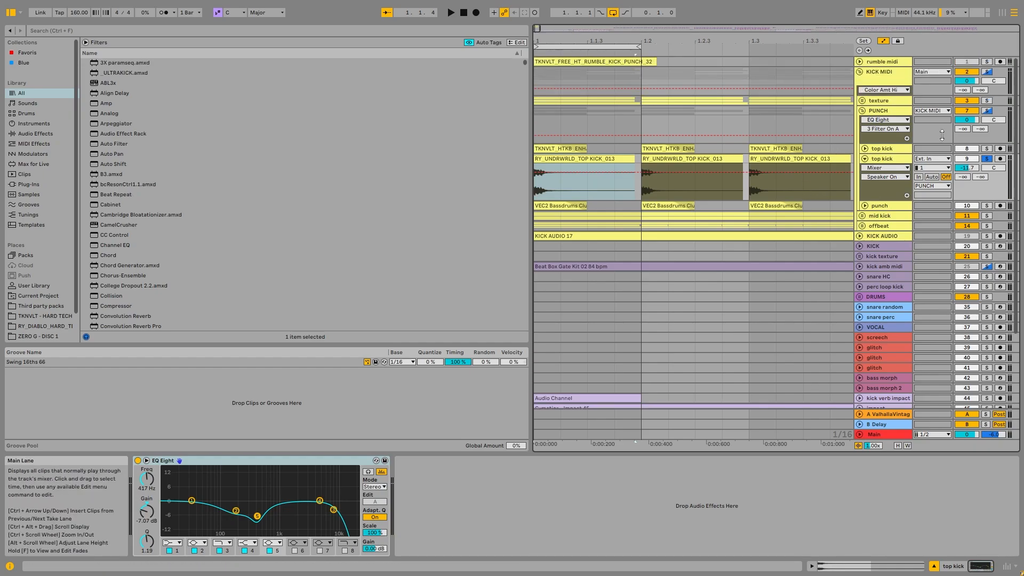
{"action": "left_click", "coordinate": [864, 159]}
{"action": "left_click", "coordinate": [865, 149]}
{"action": "left_click", "coordinate": [986, 149]}
{"action": "left_click", "coordinate": [885, 150]}
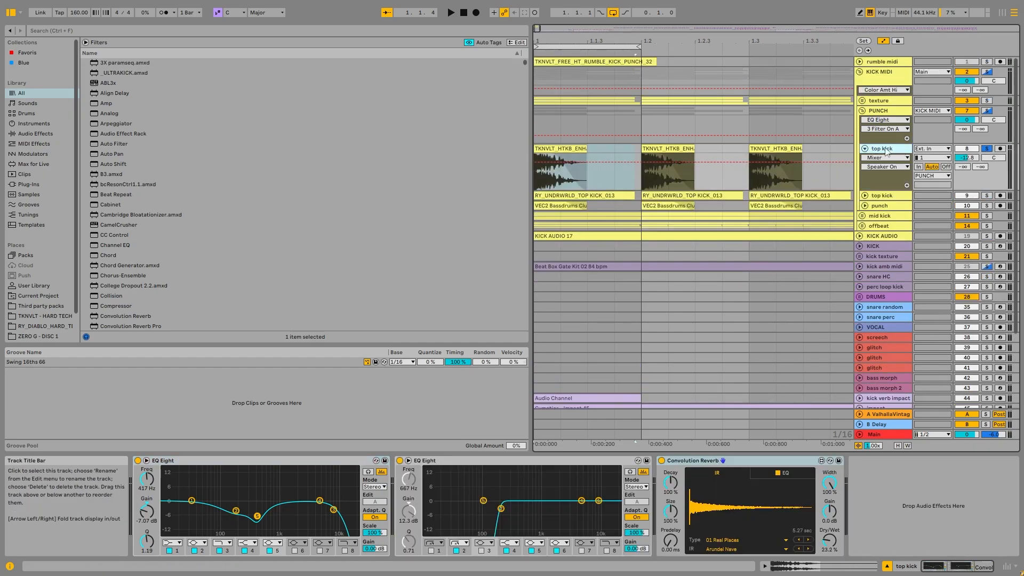
{"action": "key", "text": "space"}
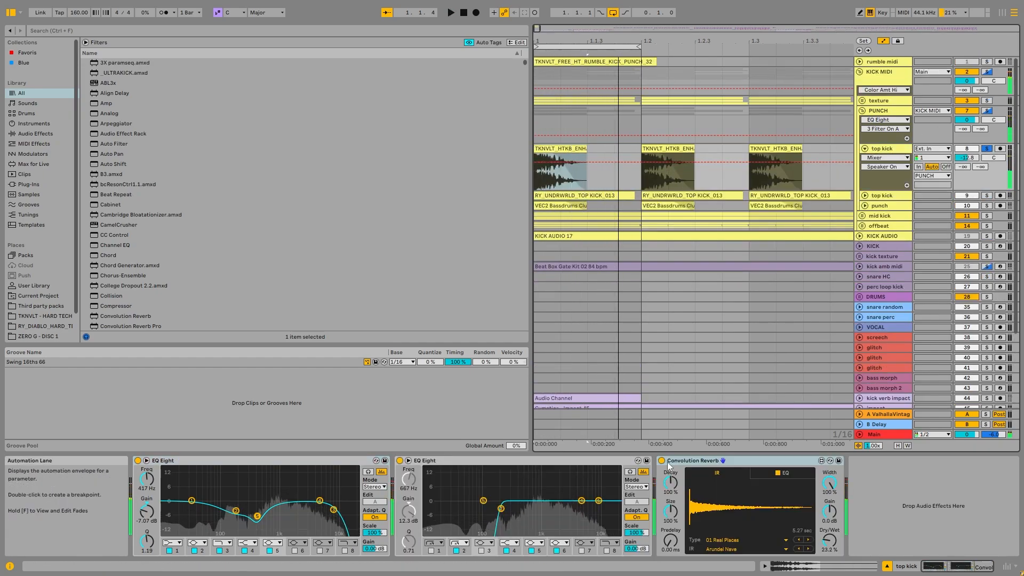
Compare the sound of top kick track 8 with its Convolution Reverb switched off and back on.
{"action": "left_click", "coordinate": [661, 461]}
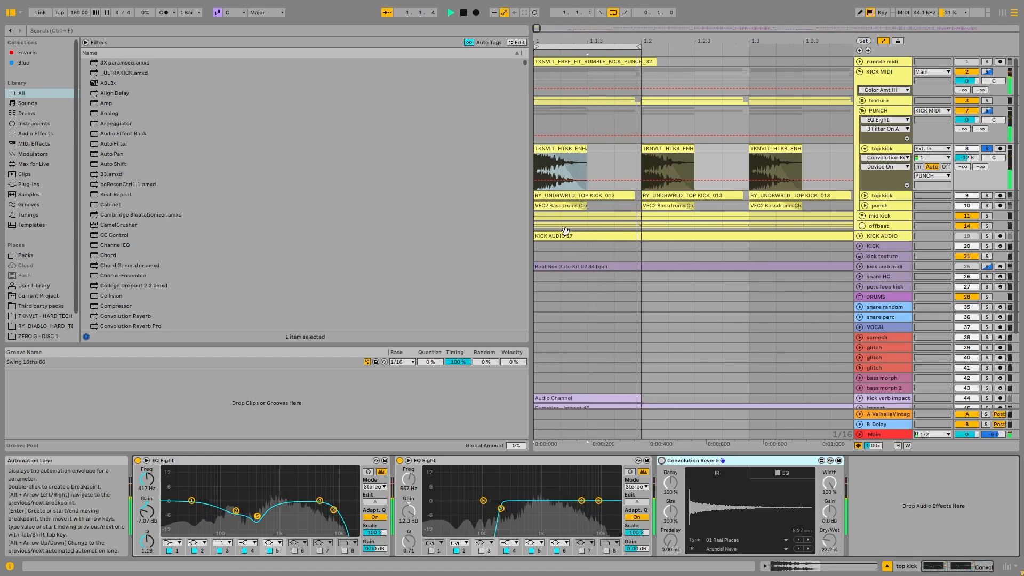
{"action": "double_click", "coordinate": [565, 147]}
{"action": "key", "text": "shift+Tab"}
{"action": "scroll", "coordinate": [545, 158], "scroll_direction": "up", "scroll_amount": 2}
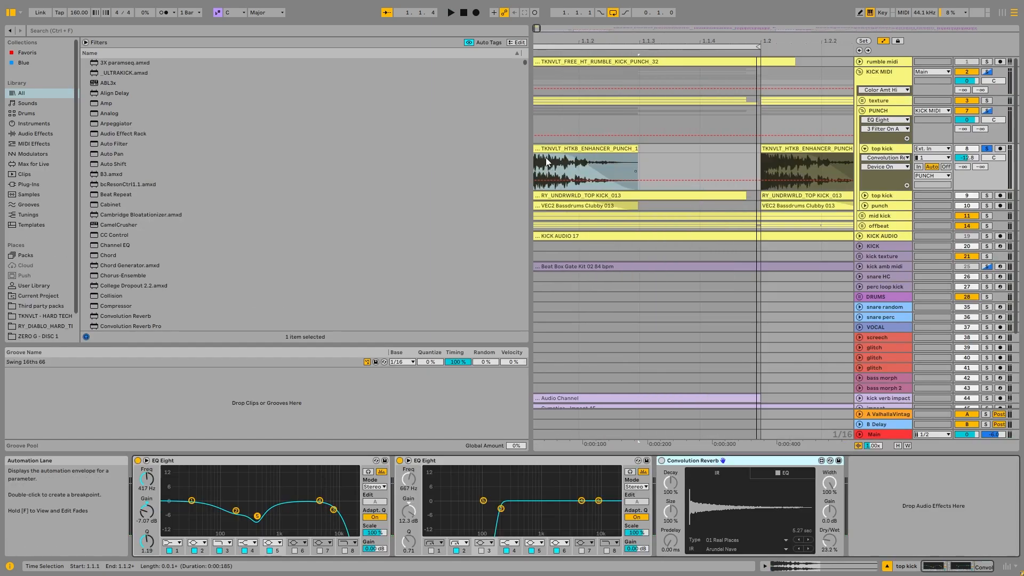
{"action": "scroll", "coordinate": [545, 158], "scroll_direction": "down", "scroll_amount": 2}
{"action": "key", "text": "space"}
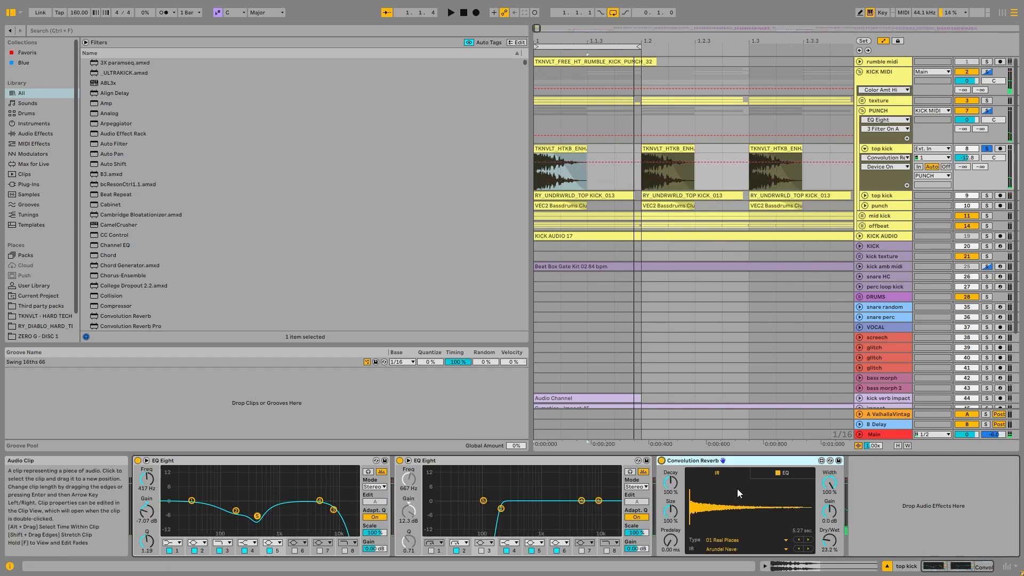
{"action": "key", "text": "space"}
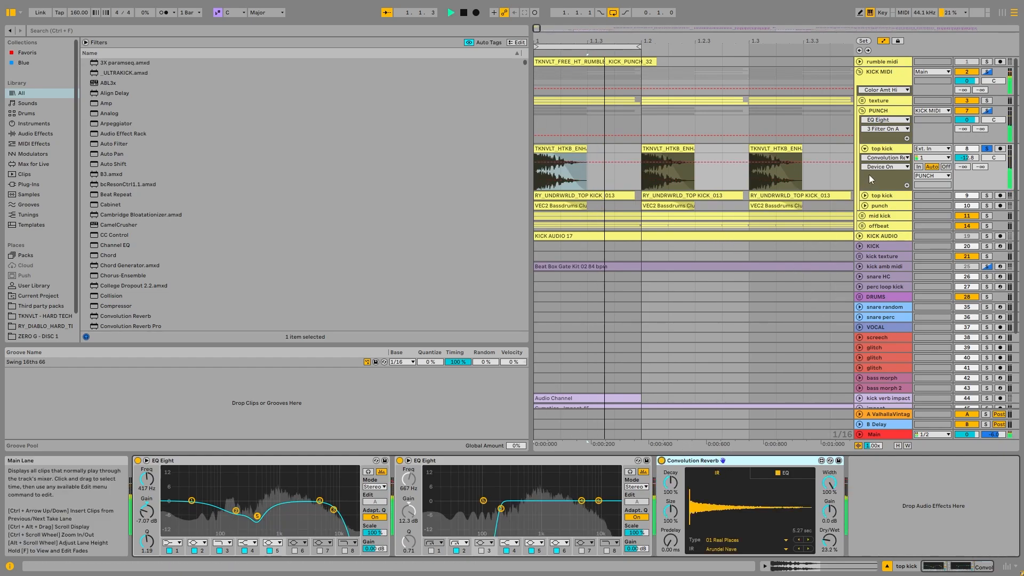
Fold the top kick track, solo the whole PUNCH group and play it.
{"action": "left_click", "coordinate": [864, 149]}
{"action": "left_click", "coordinate": [986, 111]}
{"action": "key", "text": "space"}
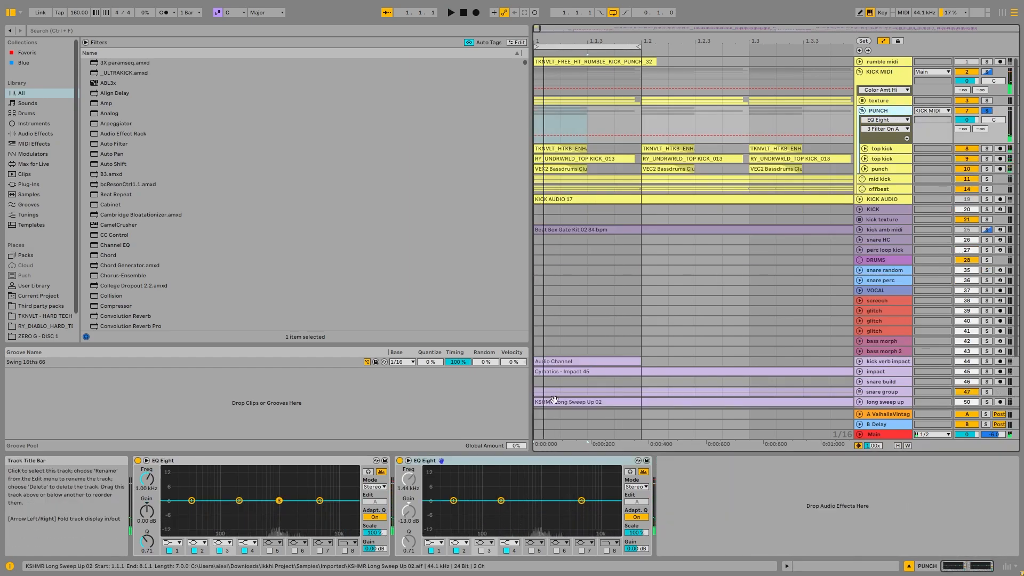
{"action": "key", "text": "space"}
Switch the PUNCH group's second EQ Eight off and on, and examine its curve in the enlarged frequency display before restoring the compact view.
{"action": "key", "text": "space"}
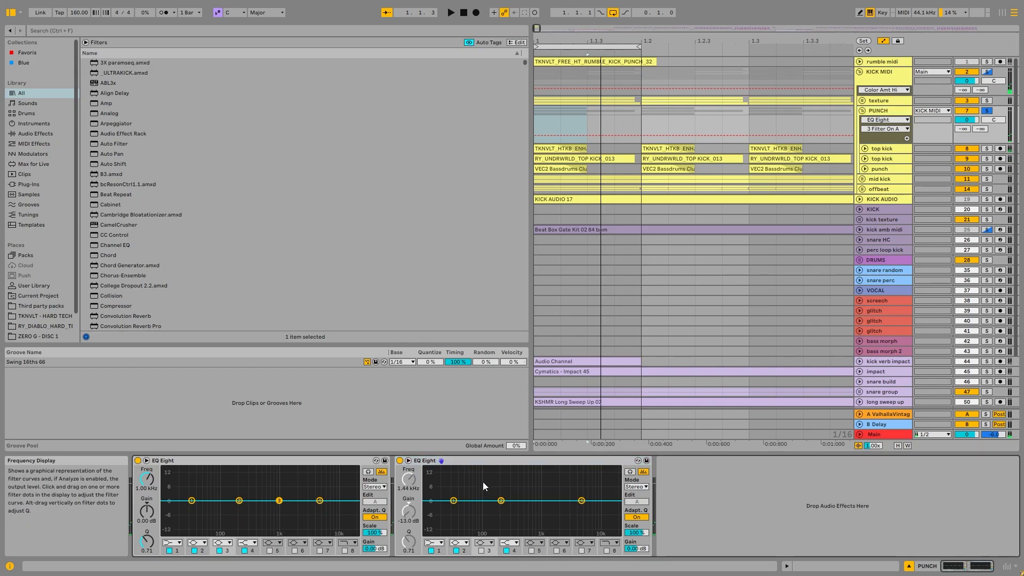
{"action": "left_click", "coordinate": [408, 460]}
{"action": "left_click", "coordinate": [408, 461]}
{"action": "key", "text": "space"}
{"action": "double_click", "coordinate": [554, 489]}
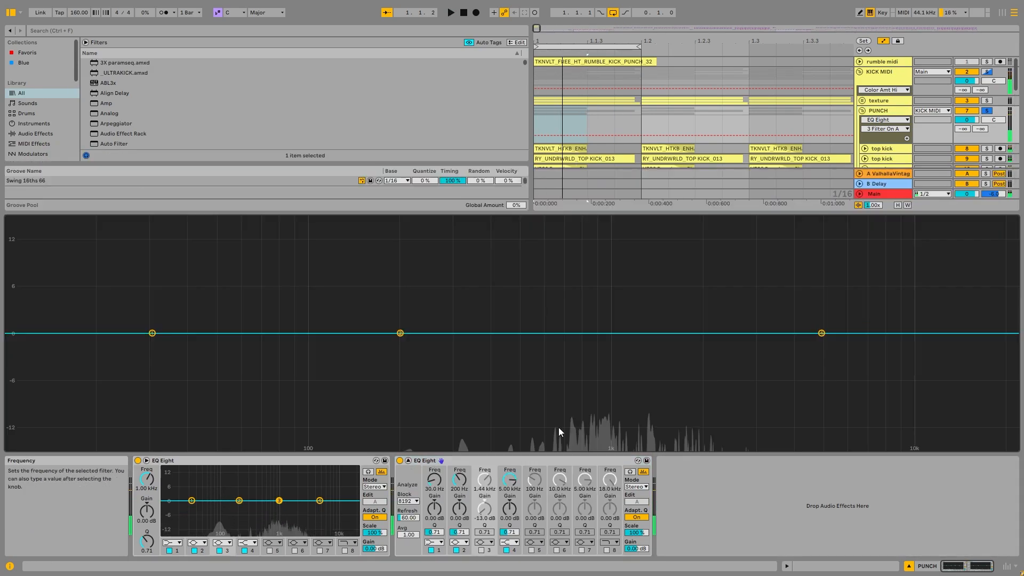
{"action": "double_click", "coordinate": [753, 292]}
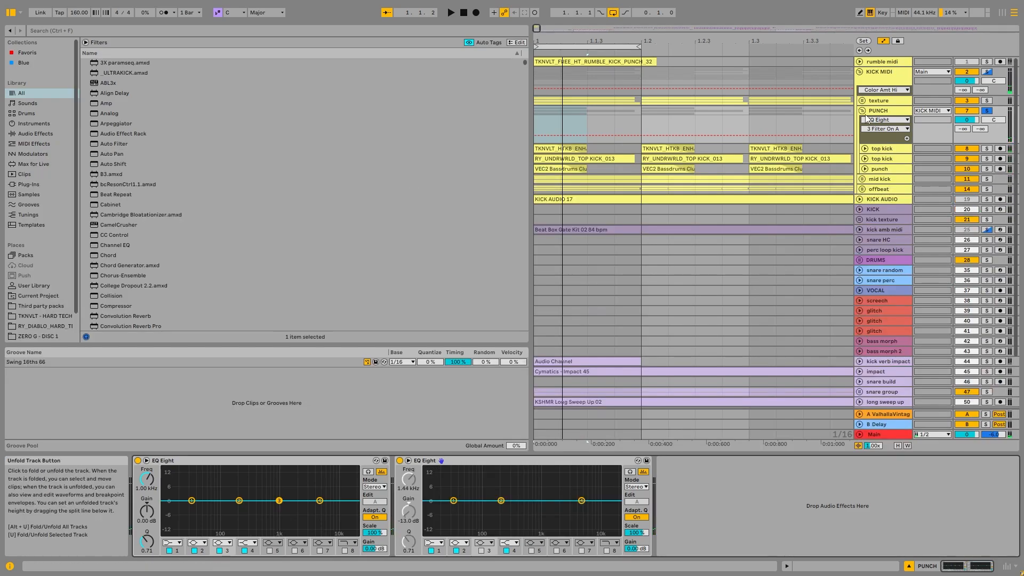
Fold the PUNCH group, unfold and solo the offbeat group, and play it.
{"action": "left_click", "coordinate": [861, 111]}
{"action": "left_click", "coordinate": [861, 131]}
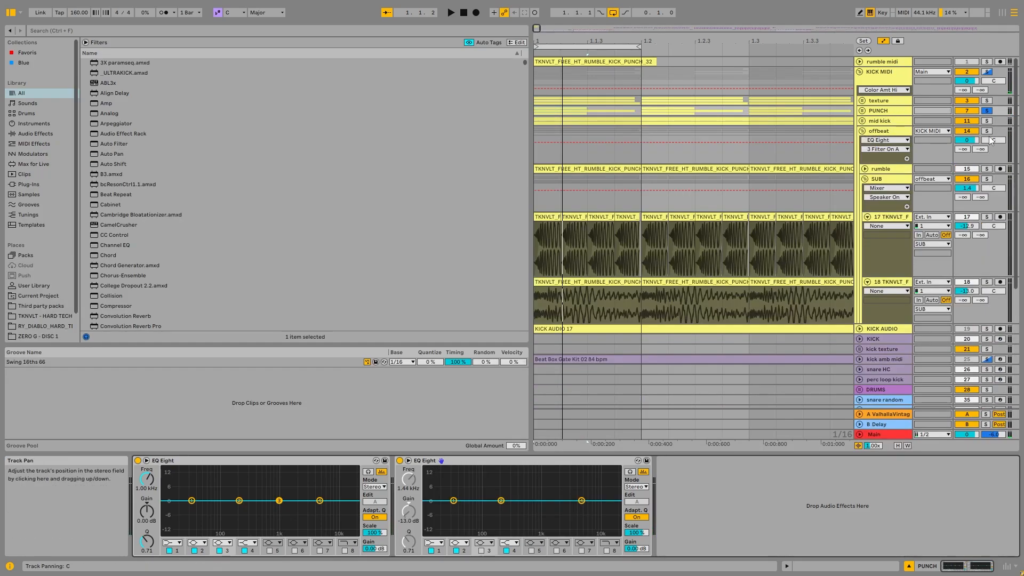
{"action": "left_click", "coordinate": [987, 135]}
{"action": "left_click", "coordinate": [987, 130]}
{"action": "key", "text": "space"}
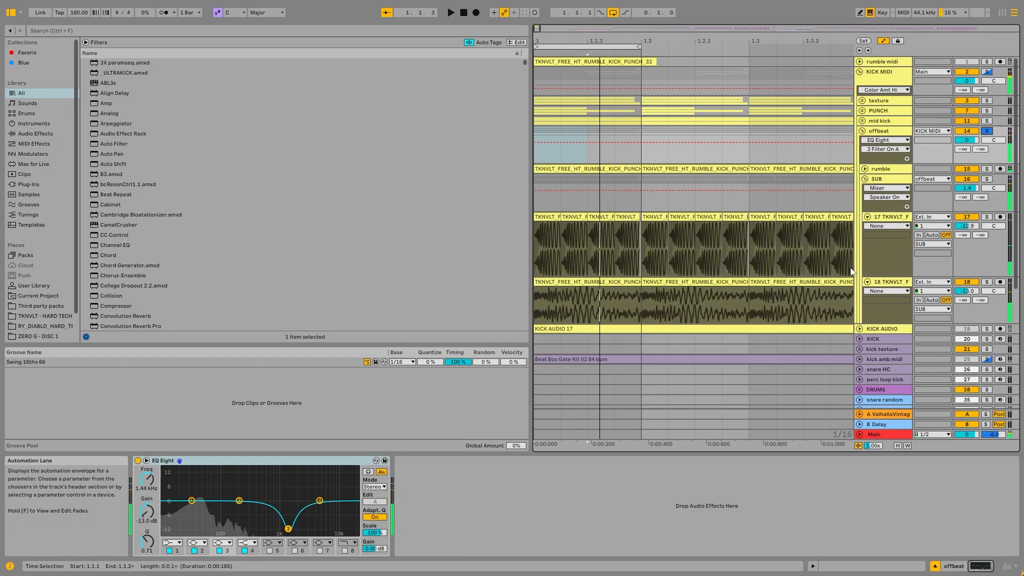
Fold tracks 17 and 18 in the SUB group, and unfold and solo the rumble track.
{"action": "left_click", "coordinate": [868, 219]}
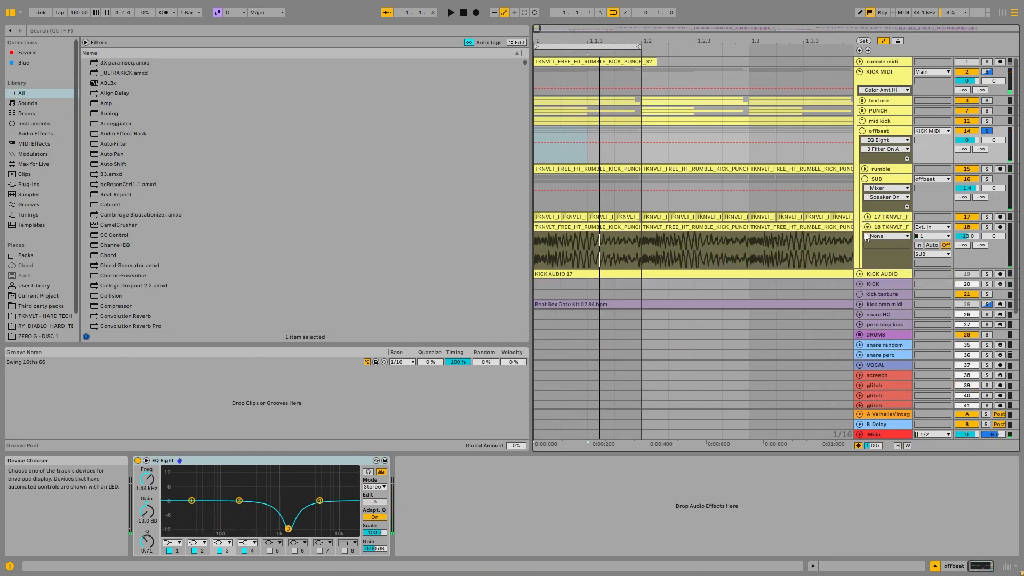
{"action": "left_click", "coordinate": [867, 227]}
{"action": "left_click", "coordinate": [864, 169]}
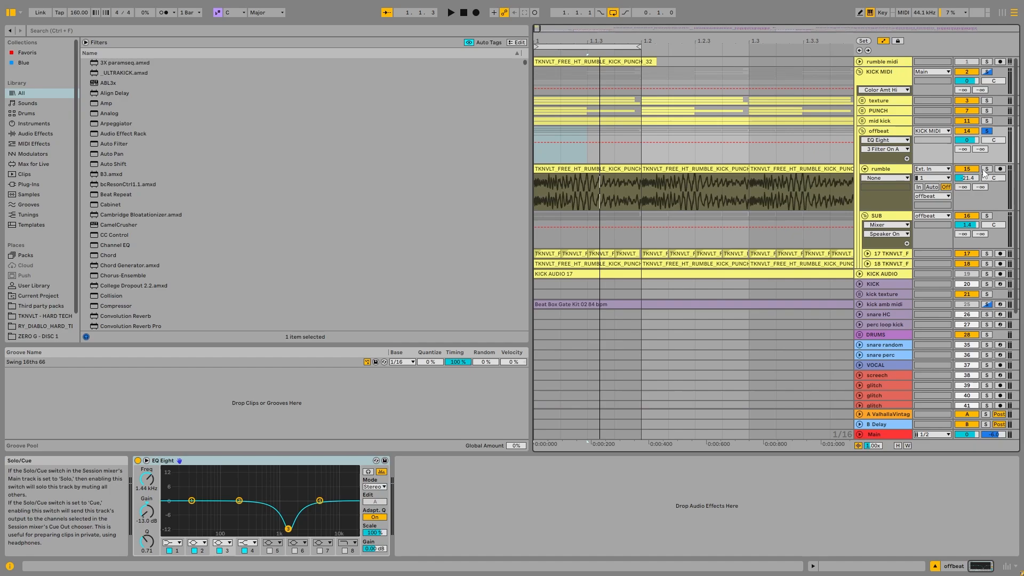
{"action": "left_click", "coordinate": [987, 168]}
Solo and unfold the rumble midi track, select its TKNVLT_FREE_HT_RUMBLE_KICK_PUNCH_32 clip and play it.
{"action": "left_click", "coordinate": [986, 62]}
{"action": "left_click", "coordinate": [858, 62]}
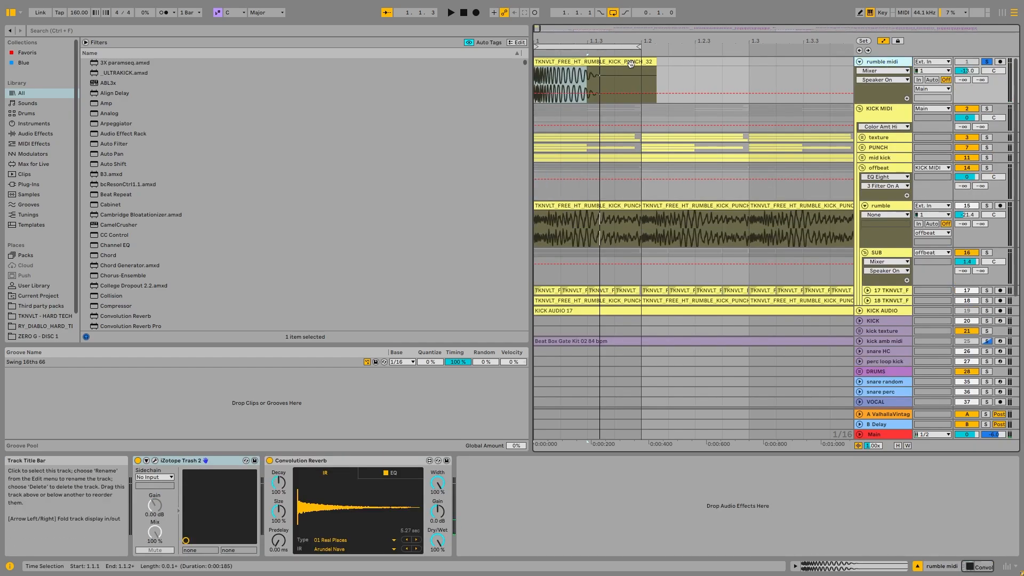
{"action": "left_click", "coordinate": [601, 63]}
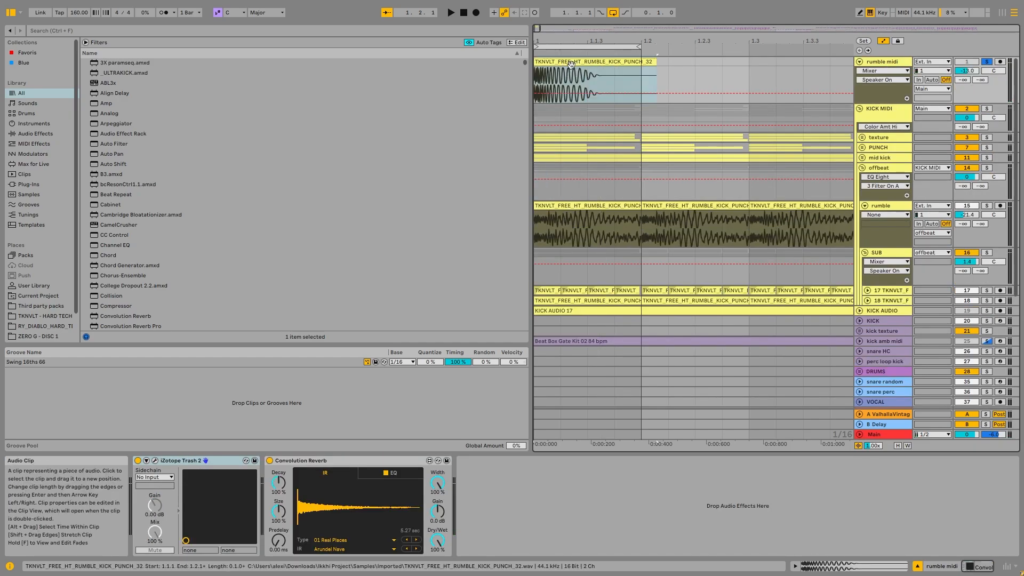
{"action": "key", "text": "space"}
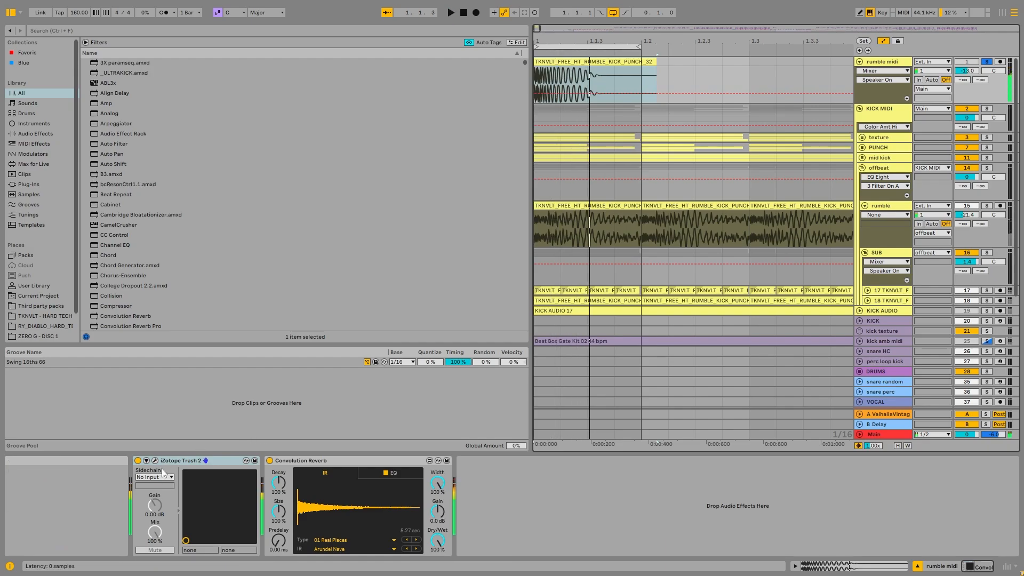
View the iZotope Trash 2 editor on the rumble midi track, close it and select the Convolution Reverb device.
{"action": "left_click", "coordinate": [155, 460]}
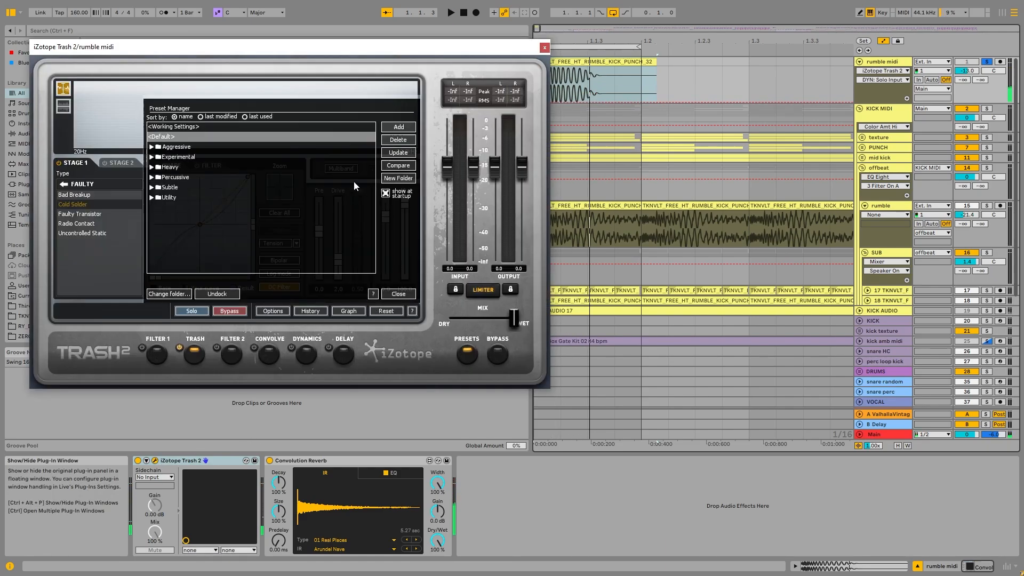
{"action": "left_click", "coordinate": [544, 46]}
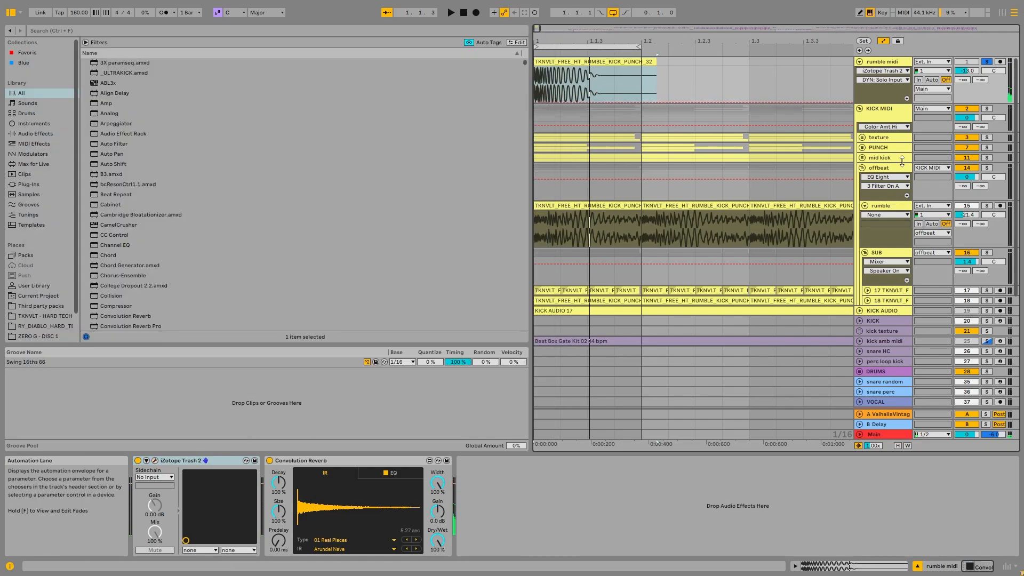
{"action": "left_click", "coordinate": [328, 470]}
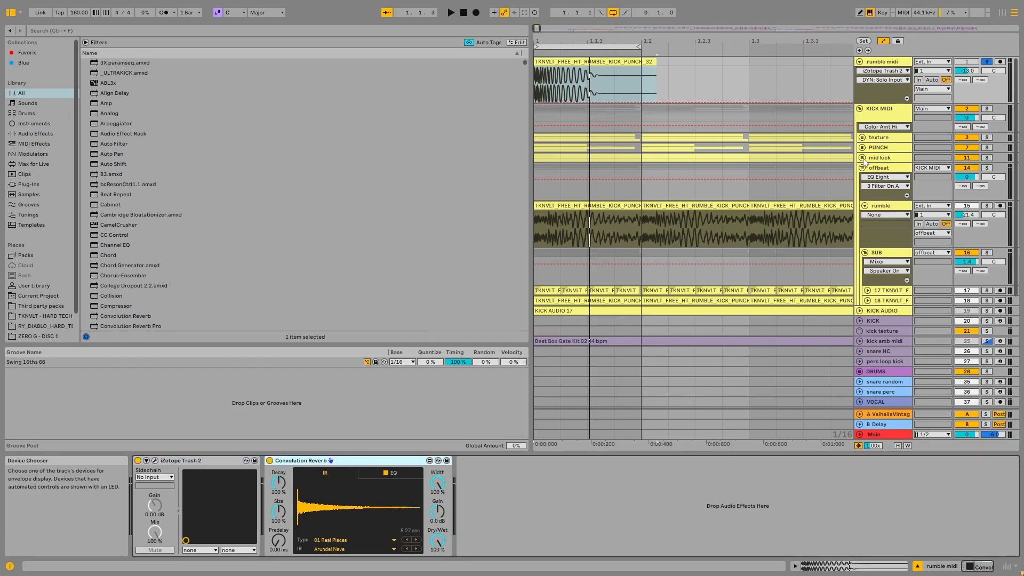
Fold the rumble midi track, solo the processed rumble track in the offbeat group and play its first clip.
{"action": "left_click", "coordinate": [859, 61]}
{"action": "left_click", "coordinate": [890, 169]}
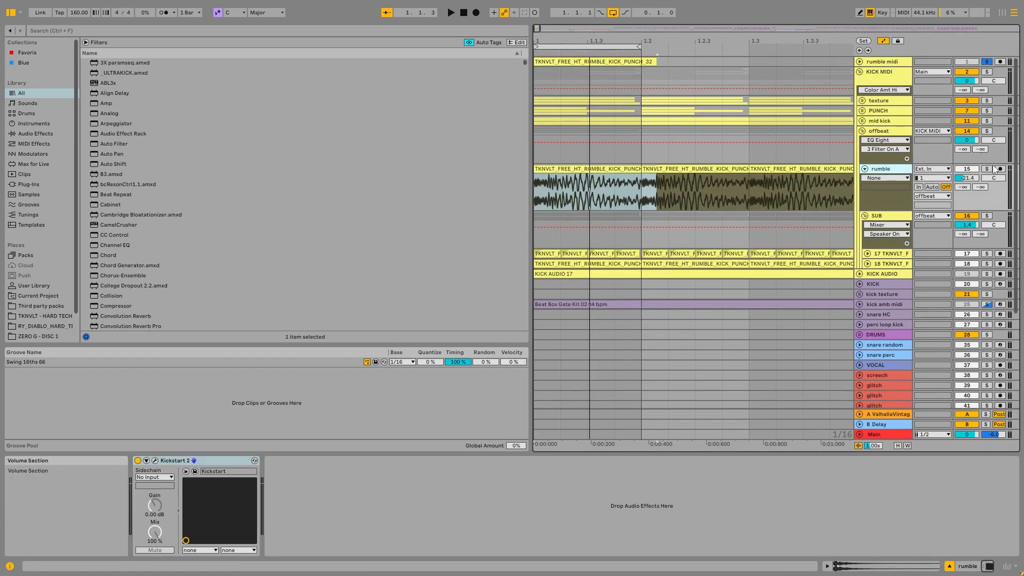
{"action": "left_click", "coordinate": [987, 169]}
{"action": "left_click", "coordinate": [565, 178]}
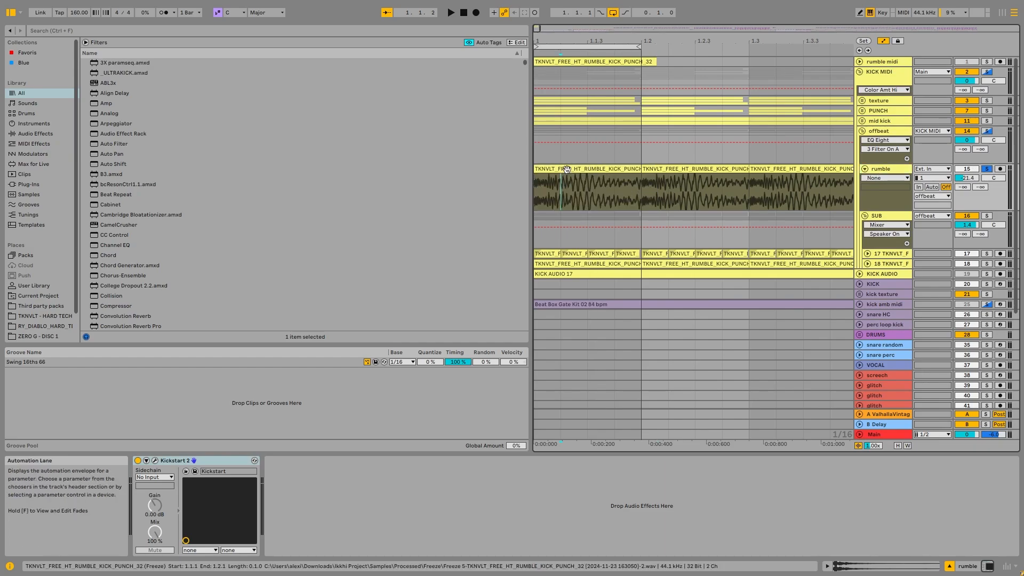
{"action": "left_click", "coordinate": [567, 169]}
{"action": "key", "text": "space"}
Inspect the Kickstart 2 editor on the rumble track, close it and collapse the device's parameters.
{"action": "left_click", "coordinate": [147, 461]}
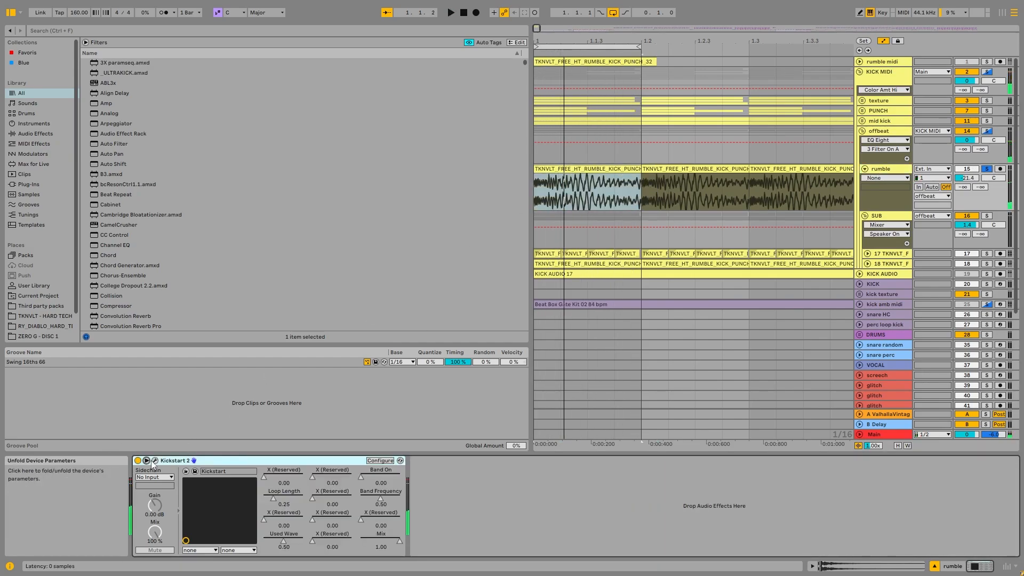
{"action": "left_click", "coordinate": [154, 460]}
{"action": "left_click", "coordinate": [346, 48]}
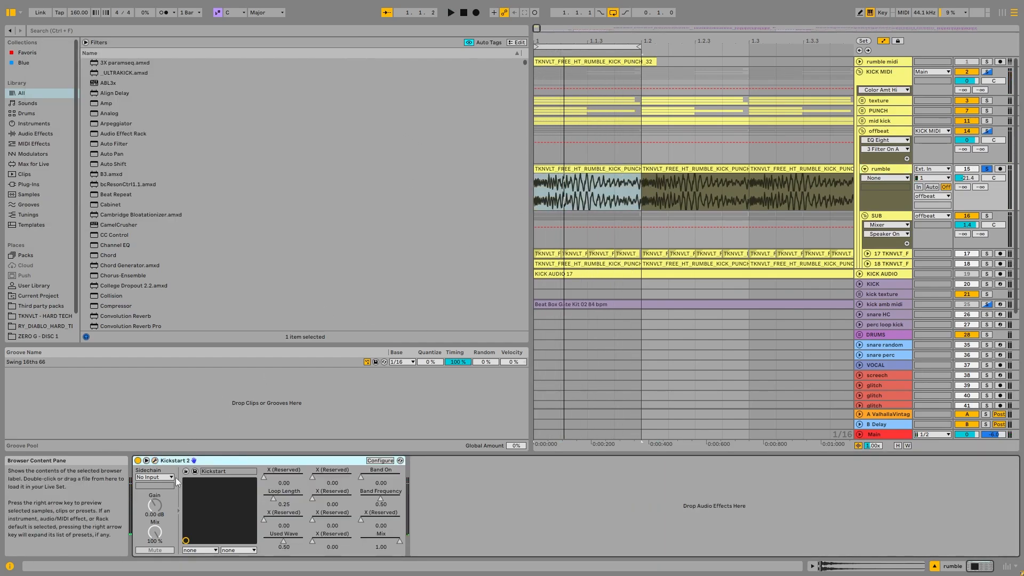
{"action": "left_click", "coordinate": [146, 461]}
{"action": "left_click", "coordinate": [154, 460]}
{"action": "left_click", "coordinate": [347, 46]}
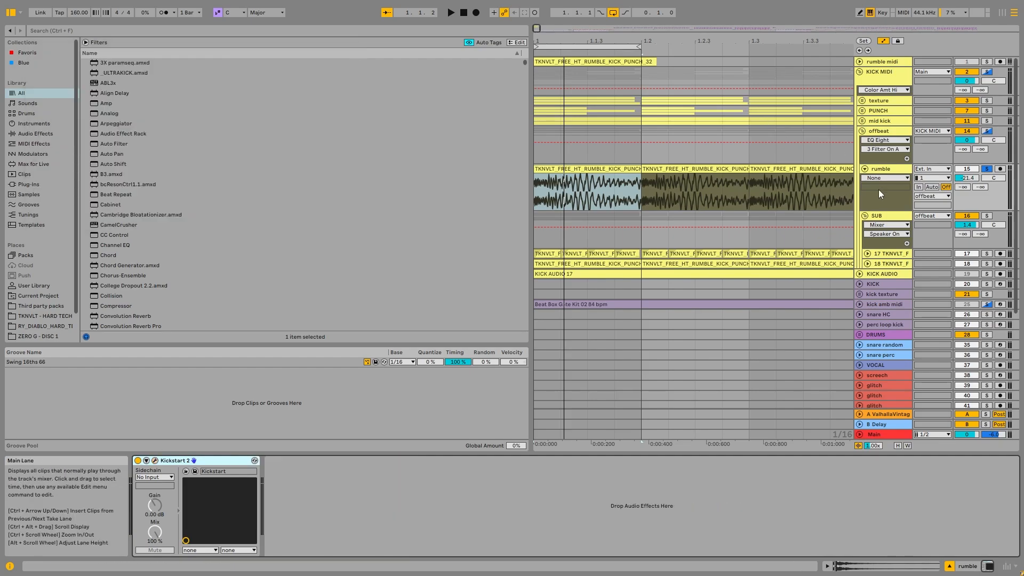
Unfold SUB group track 18, play it soloed alone and together with the rumble track, and select its iZotope Trash 2 device.
{"action": "left_click", "coordinate": [867, 264]}
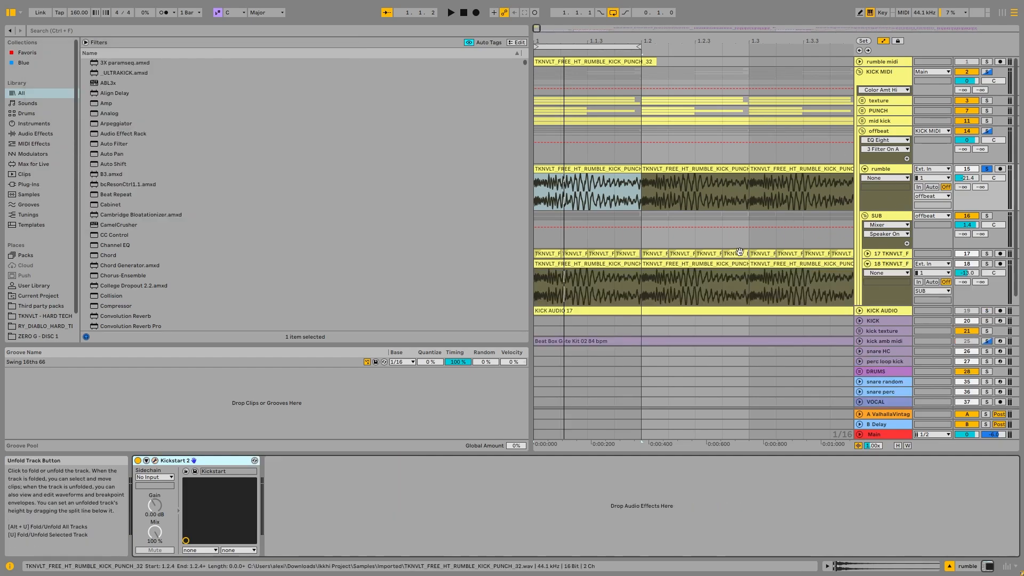
{"action": "left_click", "coordinate": [612, 262]}
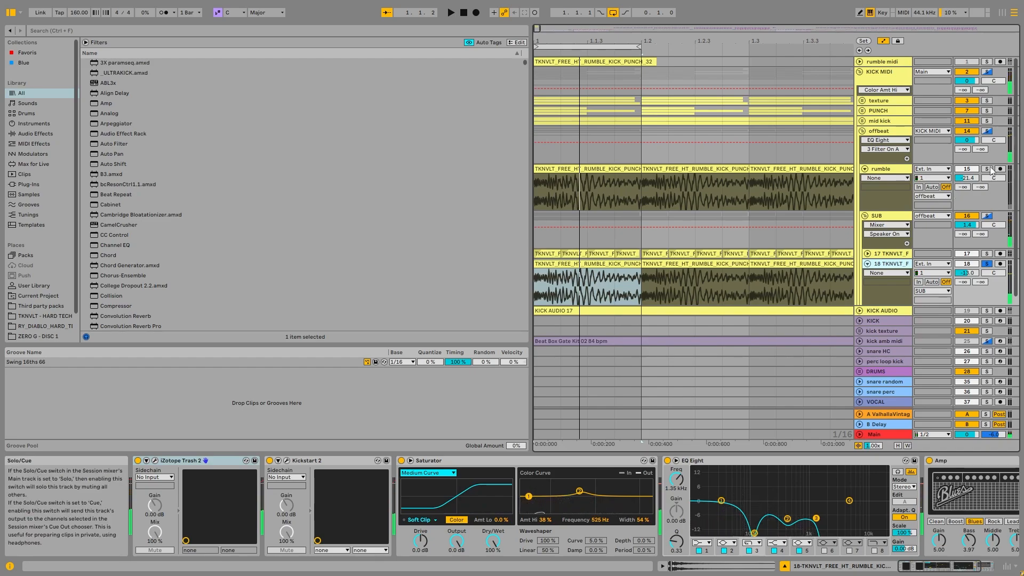
{"action": "left_click", "coordinate": [957, 201]}
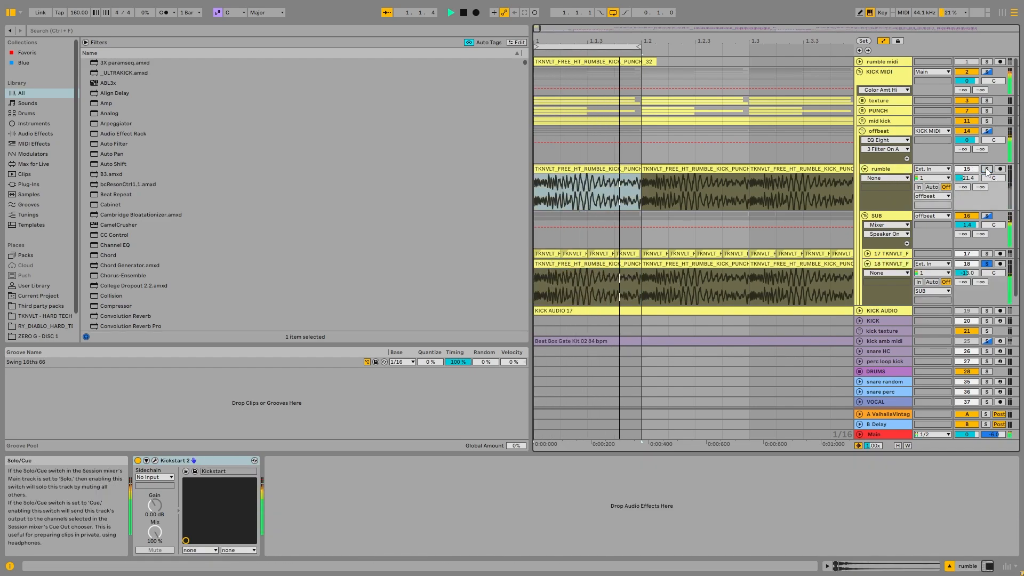
{"action": "left_click", "coordinate": [906, 263]}
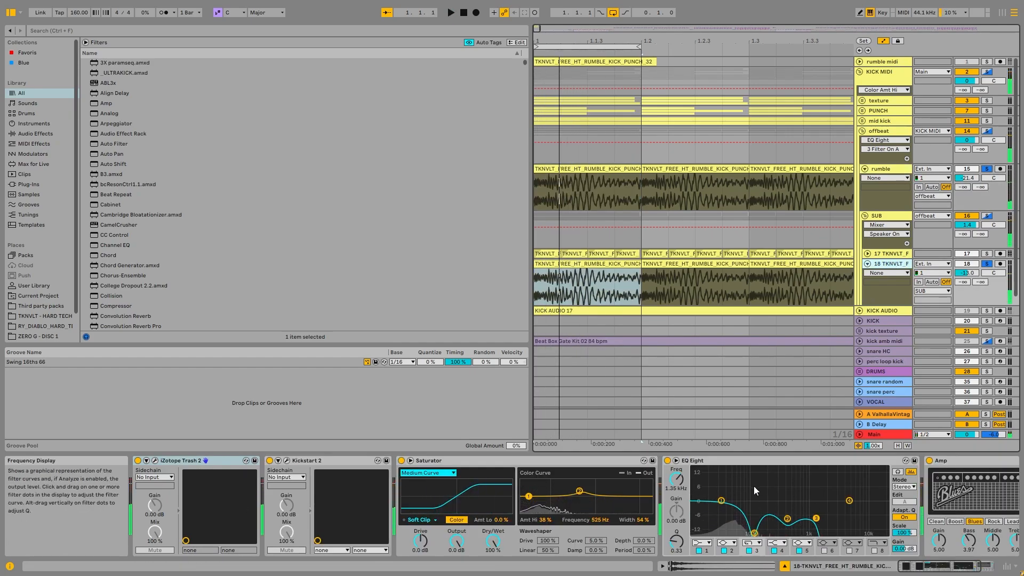
{"action": "left_click", "coordinate": [215, 462]}
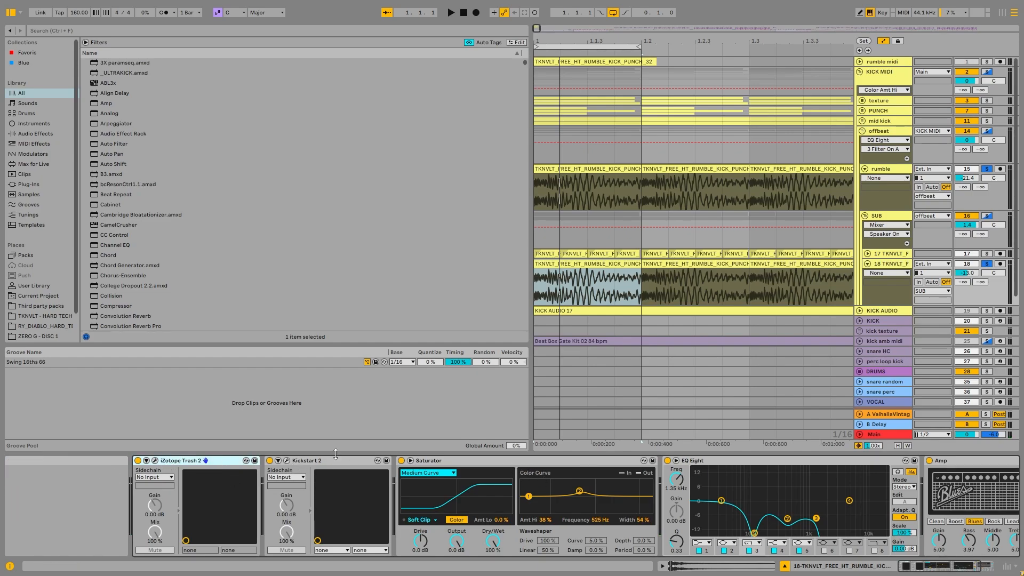
Compare the device chains of the rumble track and SUB group track 18, and select track 18's EQ Eight.
{"action": "left_click", "coordinate": [887, 171]}
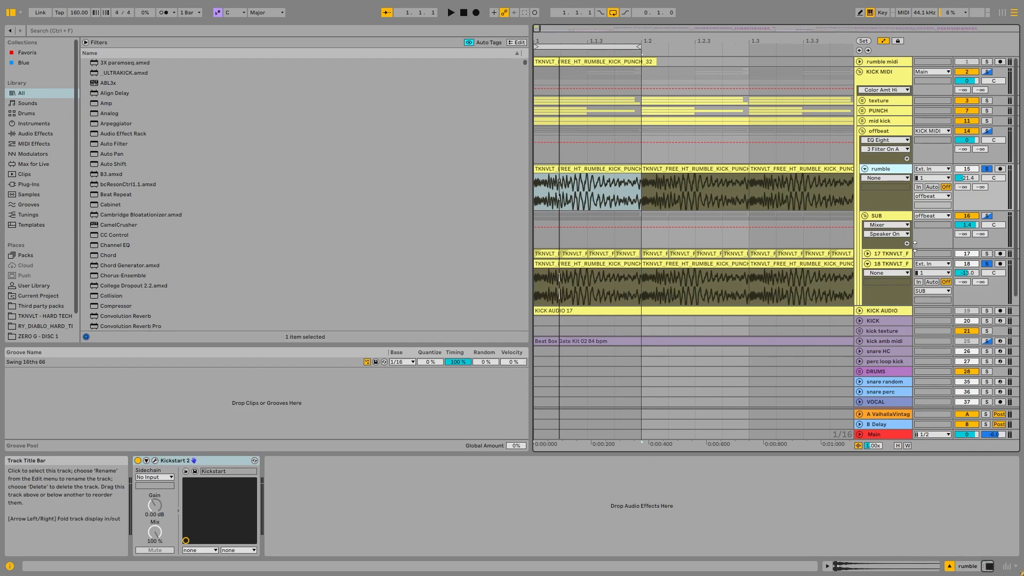
{"action": "left_click", "coordinate": [889, 264]}
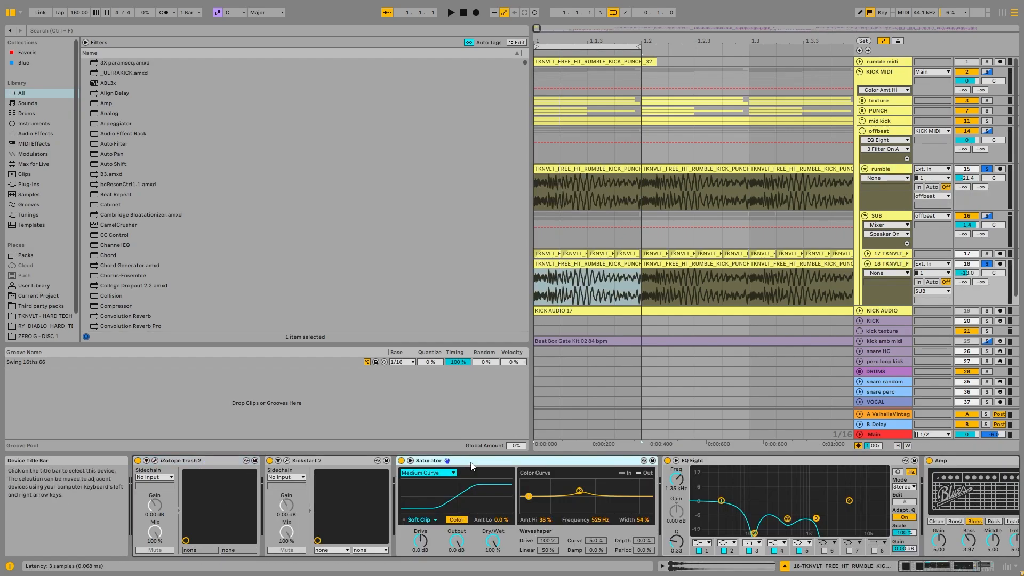
{"action": "left_click", "coordinate": [953, 569]}
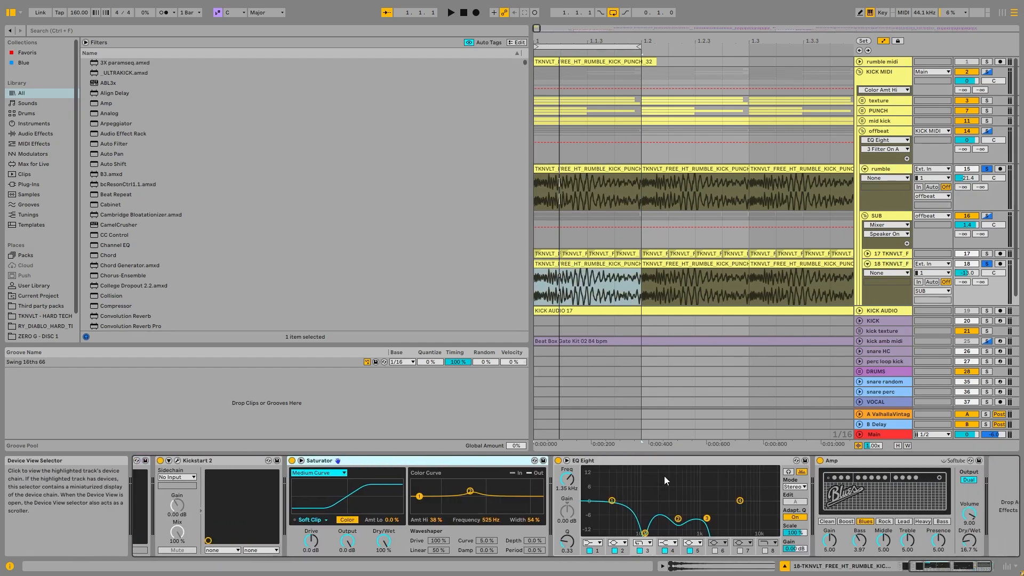
{"action": "left_click", "coordinate": [705, 467]}
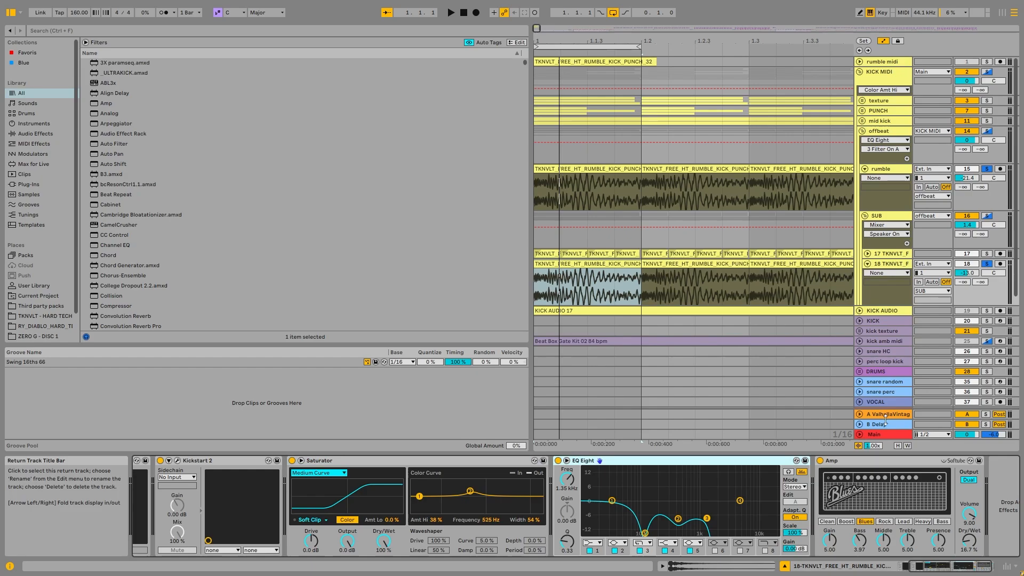
Play the loop while switching filter 5 of track 18's EQ Eight off and back on.
{"action": "left_click", "coordinate": [645, 533]}
{"action": "key", "text": "space"}
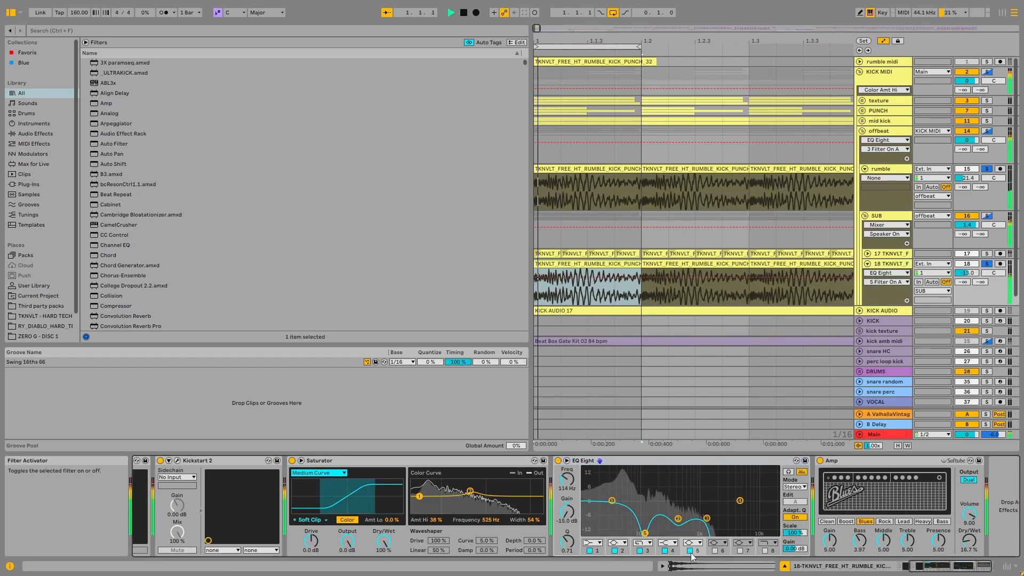
{"action": "left_click", "coordinate": [689, 551]}
{"action": "left_click", "coordinate": [690, 551]}
{"action": "key", "text": "space"}
Examine the EQ Eight curve on track 18 in the expanded frequency display and collapse it again.
{"action": "left_click", "coordinate": [566, 460]}
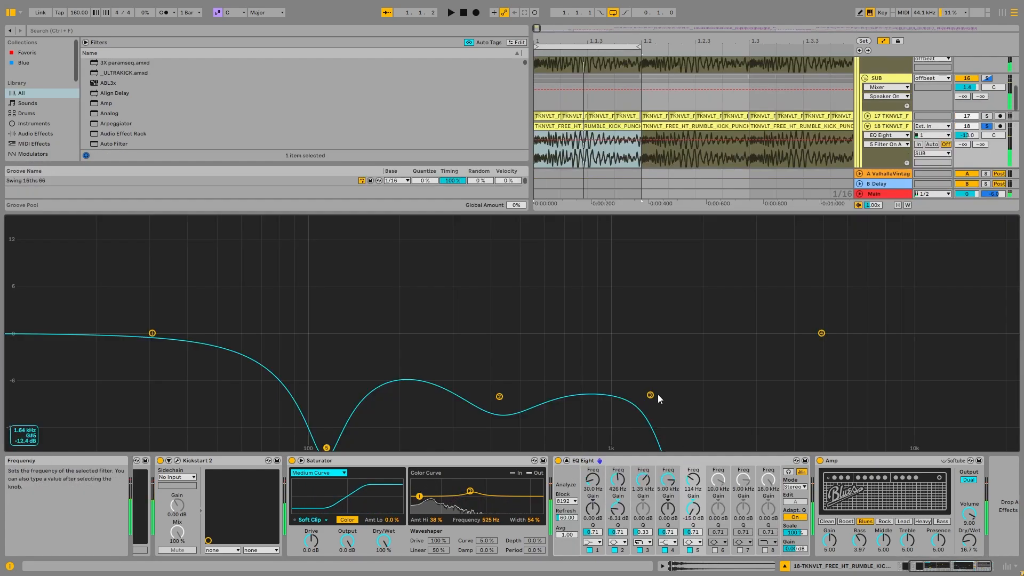
{"action": "left_click", "coordinate": [567, 460]}
{"action": "scroll", "coordinate": [597, 127], "scroll_direction": "up", "scroll_amount": 3}
{"action": "scroll", "coordinate": [607, 147], "scroll_direction": "up", "scroll_amount": 3}
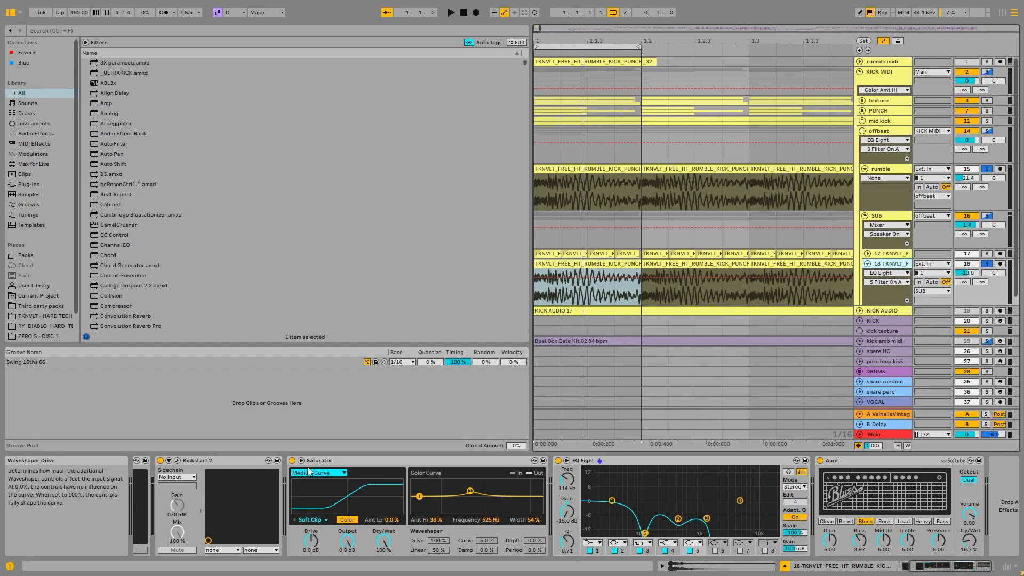
{"action": "left_click", "coordinate": [567, 461]}
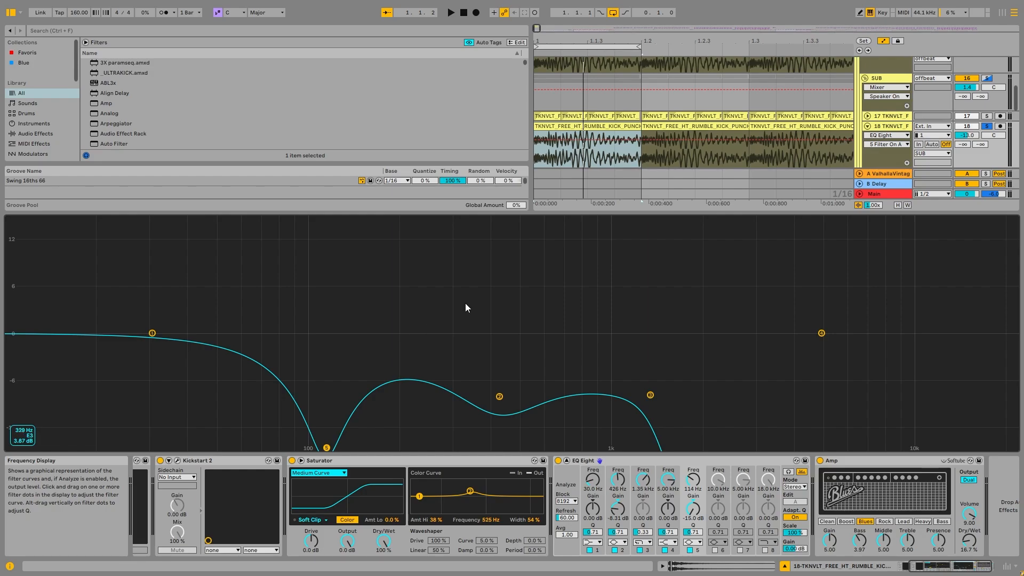
{"action": "left_click", "coordinate": [566, 460]}
Fold SUB group track 18, unfold and solo track 17, and play its first clip.
{"action": "left_click", "coordinate": [883, 126]}
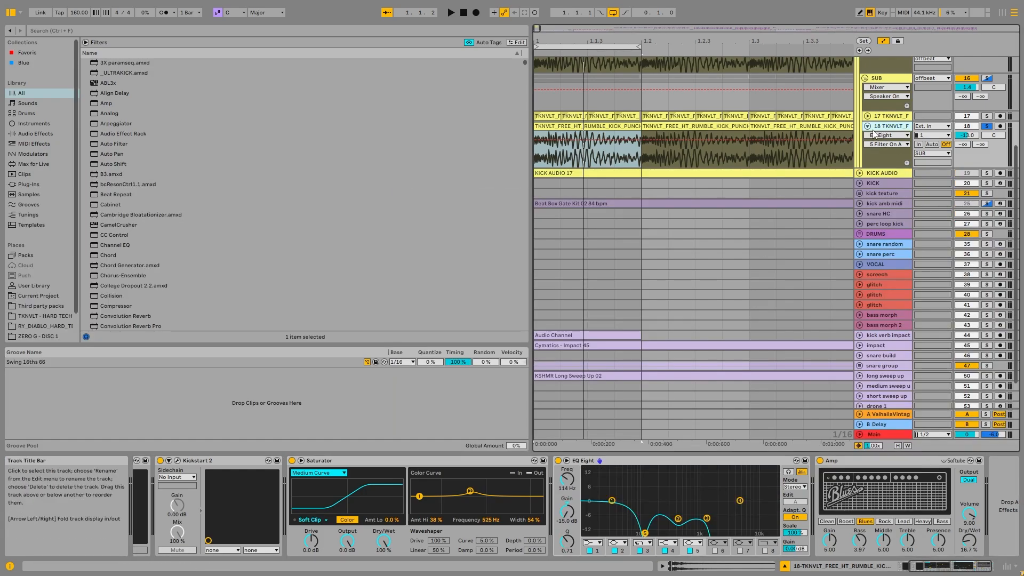
{"action": "left_click", "coordinate": [866, 126]}
{"action": "left_click", "coordinate": [866, 116]}
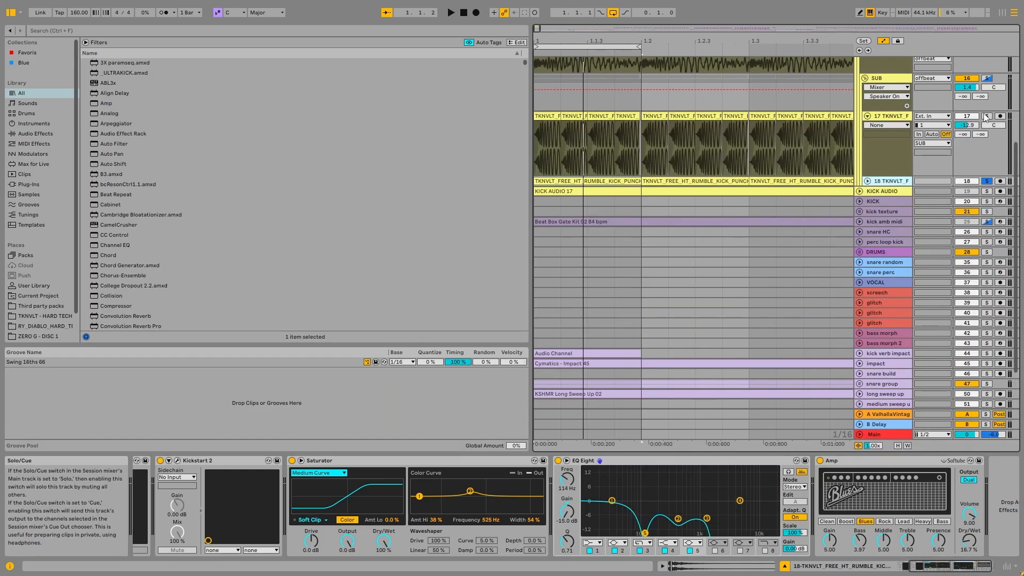
{"action": "left_click", "coordinate": [986, 117]}
{"action": "scroll", "coordinate": [785, 139], "scroll_direction": "up", "scroll_amount": 3}
{"action": "left_click", "coordinate": [557, 220]}
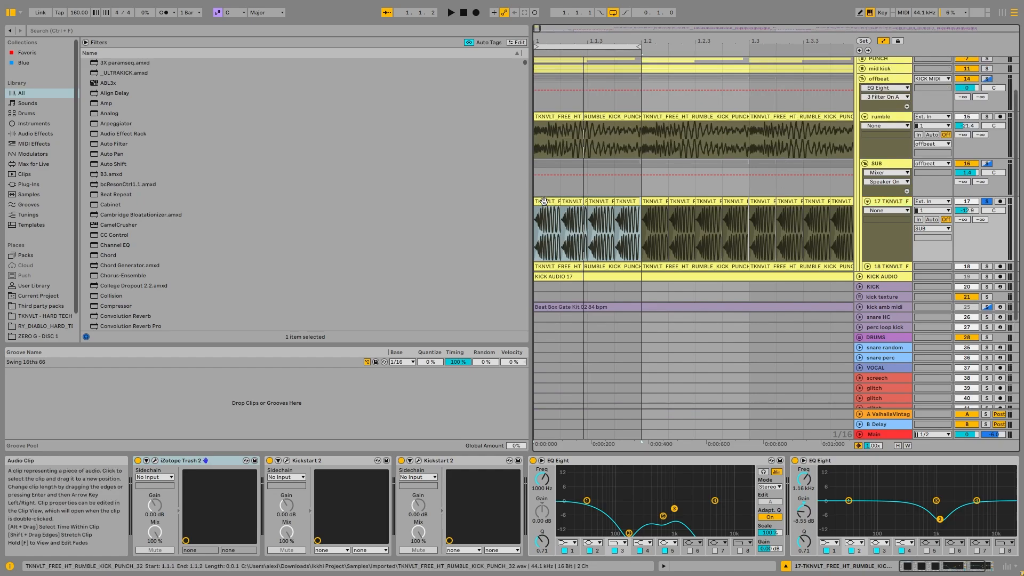
{"action": "key", "text": "space"}
{"action": "key", "text": "space"}
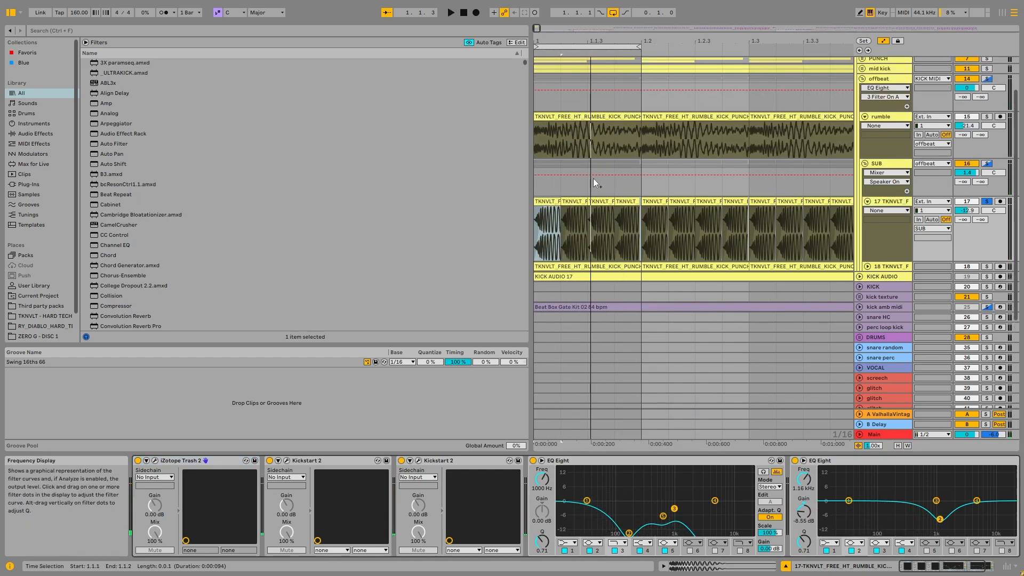
Examine track 17's repeated kick clips at closer zoom alongside the rumble midi clip and replay the loop.
{"action": "scroll", "coordinate": [547, 212], "scroll_direction": "up", "scroll_amount": 5}
{"action": "scroll", "coordinate": [546, 212], "scroll_direction": "down", "scroll_amount": 3}
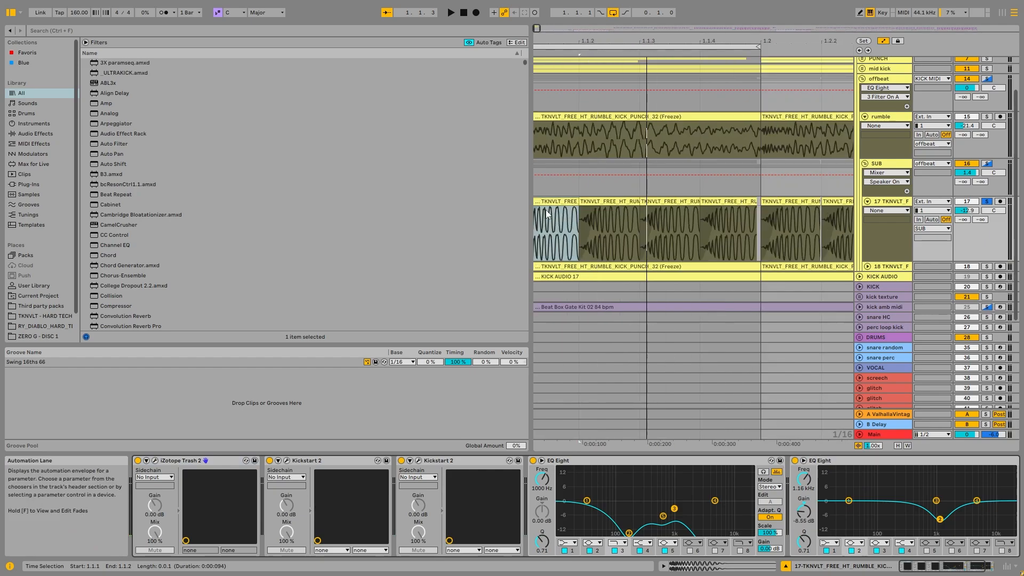
{"action": "scroll", "coordinate": [549, 208], "scroll_direction": "up", "scroll_amount": 2}
{"action": "left_click", "coordinate": [574, 62]}
{"action": "key", "text": "space"}
{"action": "key", "text": "space"}
Inspect the low cut band of track 17's first EQ Eight and the rest of its device chain.
{"action": "left_click", "coordinate": [573, 291]}
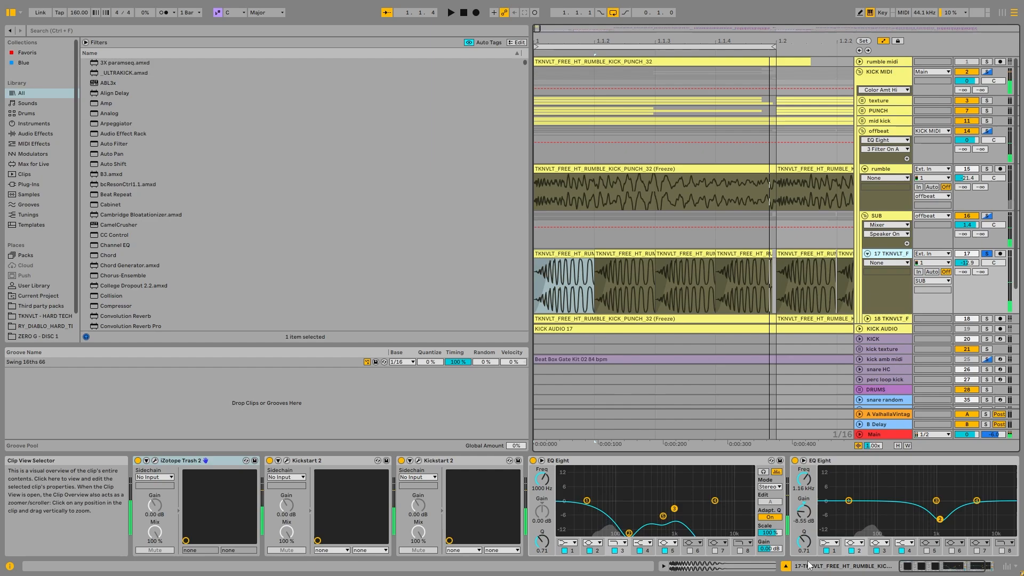
{"action": "left_click", "coordinate": [629, 534]}
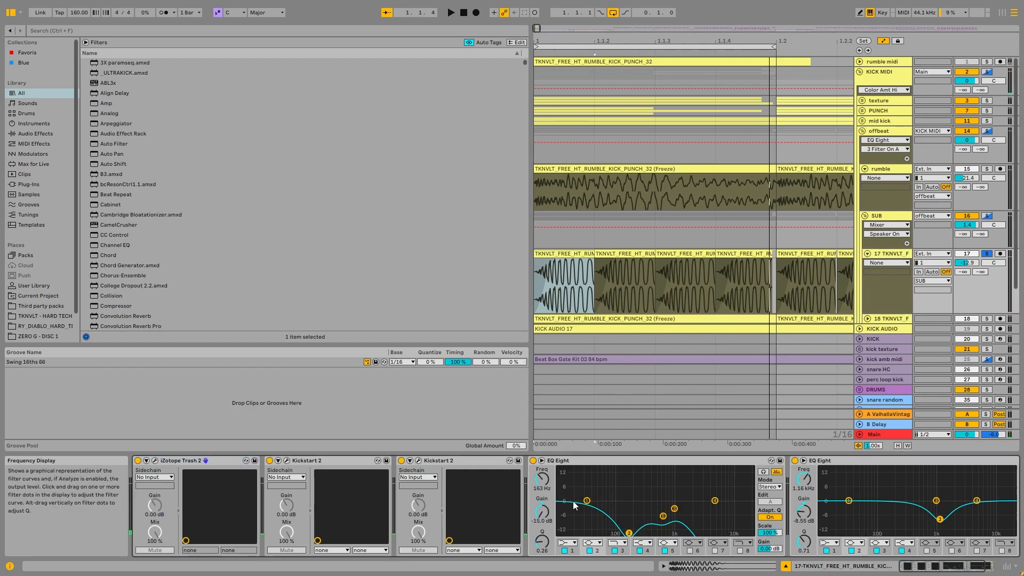
{"action": "left_click_drag", "start_coordinate": [966, 566], "coordinate": [1023, 558]}
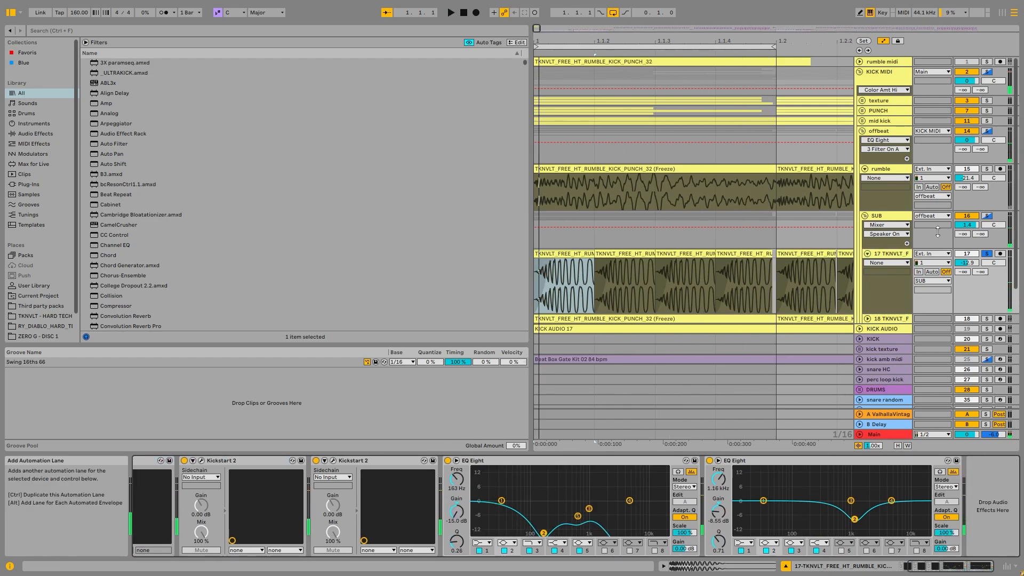
Solo the SUB group and play it, then fold track 17, the SUB group and the rumble track.
{"action": "key", "text": "space"}
{"action": "left_click", "coordinate": [986, 216]}
{"action": "left_click", "coordinate": [867, 254]}
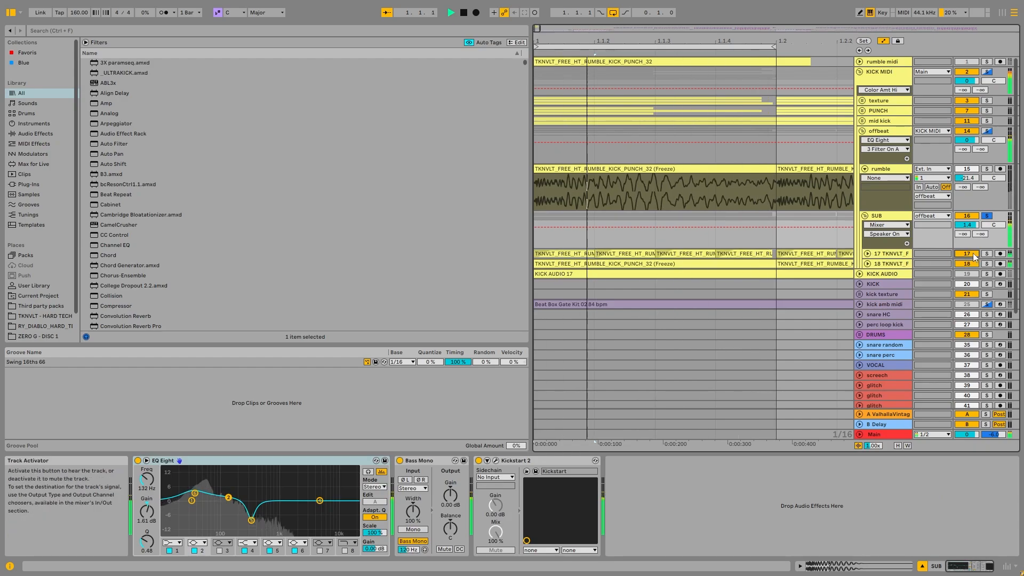
{"action": "key", "text": "space"}
{"action": "key", "text": "Left"}
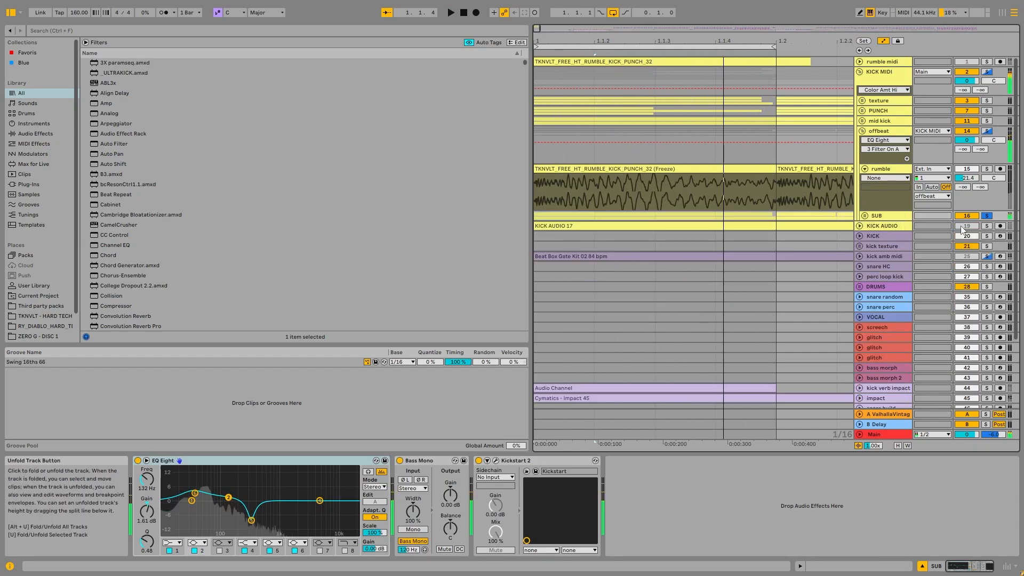
{"action": "left_click", "coordinate": [864, 169]}
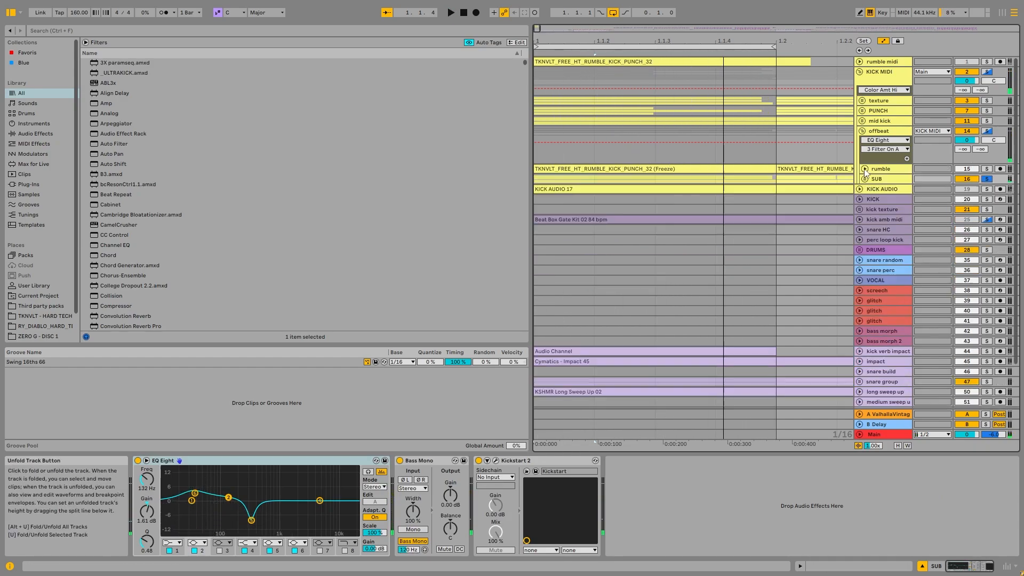
Audition the soloed offbeat group with EQ Eight filter 3 switched off and on, and view its expanded curve.
{"action": "left_click", "coordinate": [878, 133]}
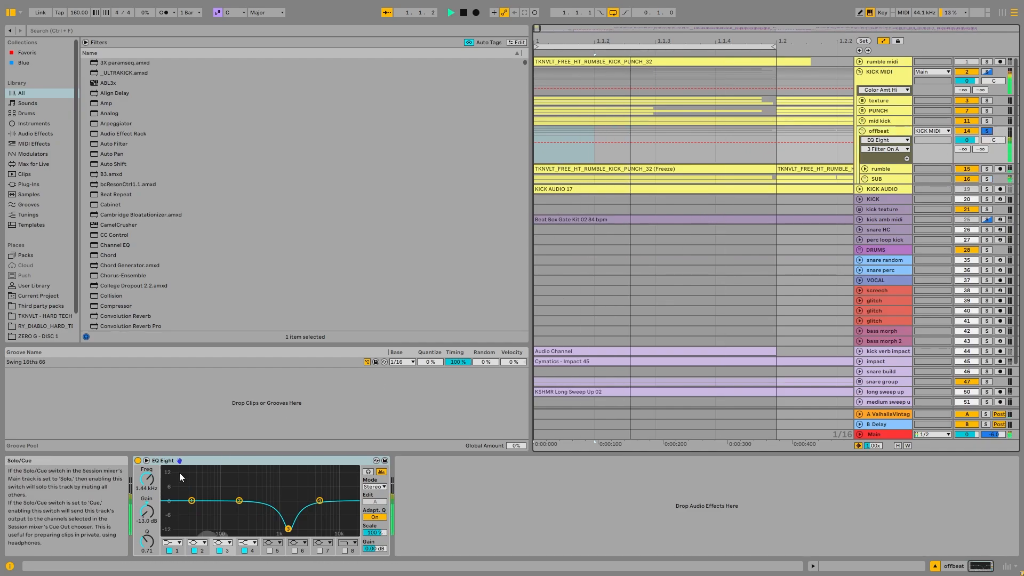
{"action": "left_click", "coordinate": [220, 551]}
{"action": "left_click", "coordinate": [220, 550]}
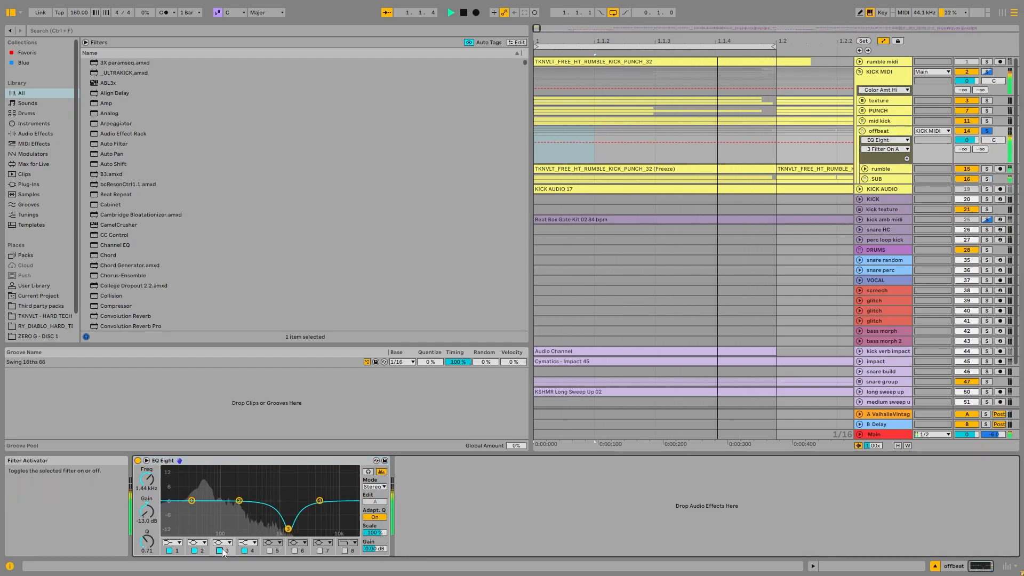
{"action": "left_click", "coordinate": [384, 460]}
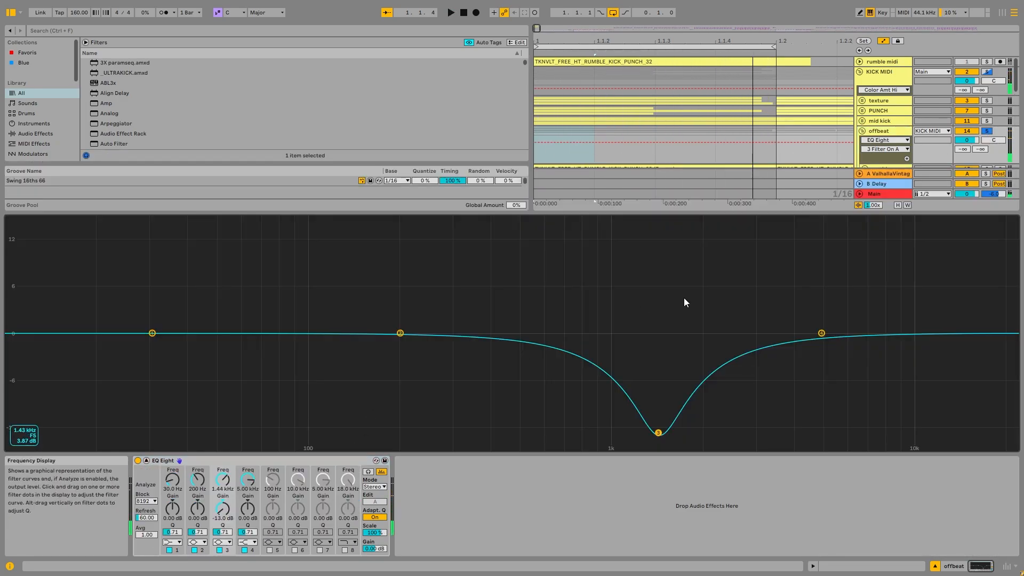
{"action": "double_click", "coordinate": [679, 352]}
Solo the PUNCH group together with the offbeat group, play both and fold the offbeat group.
{"action": "left_click", "coordinate": [986, 111], "text": "ctrl"}
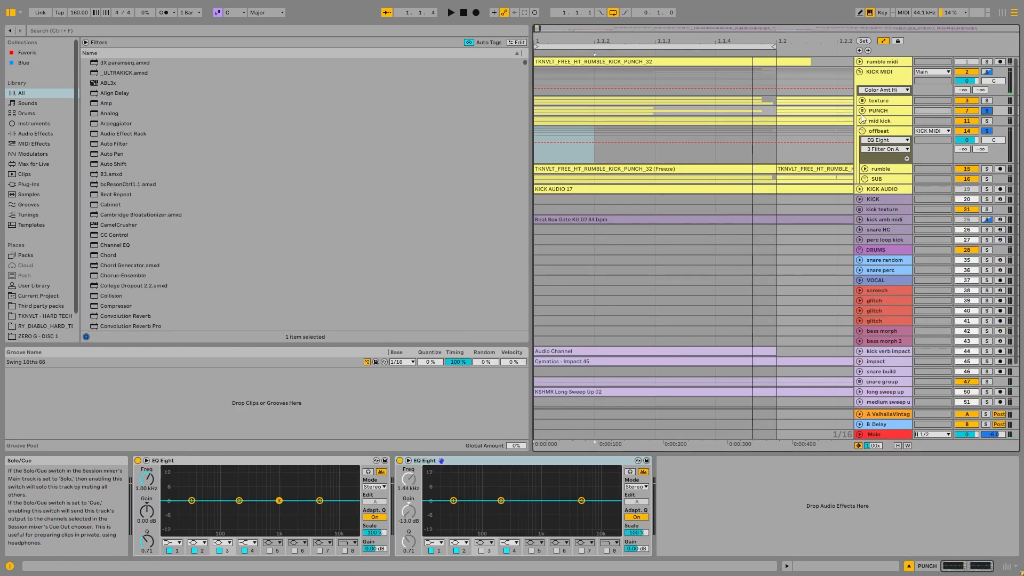
{"action": "key", "text": "space"}
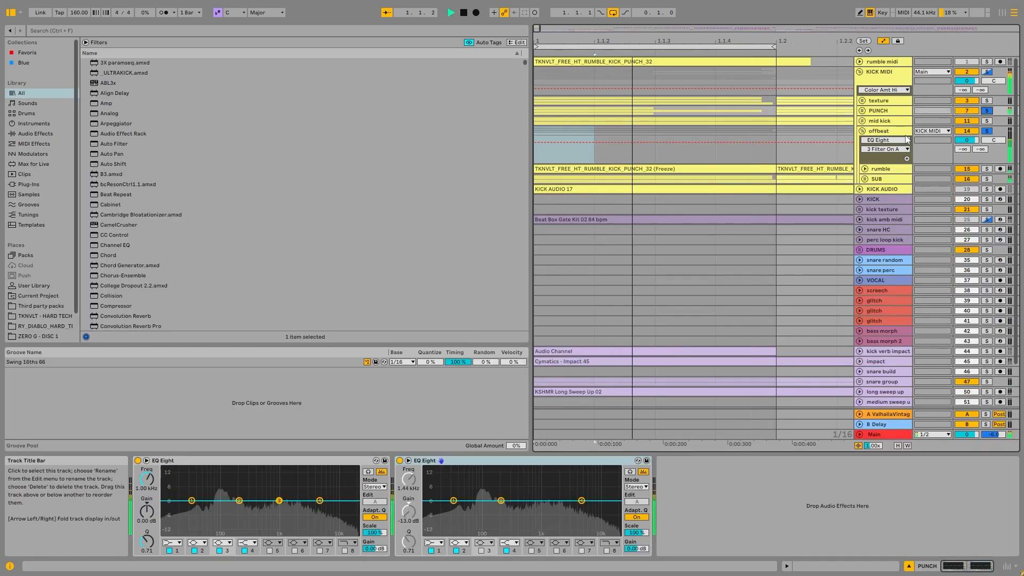
{"action": "key", "text": "space"}
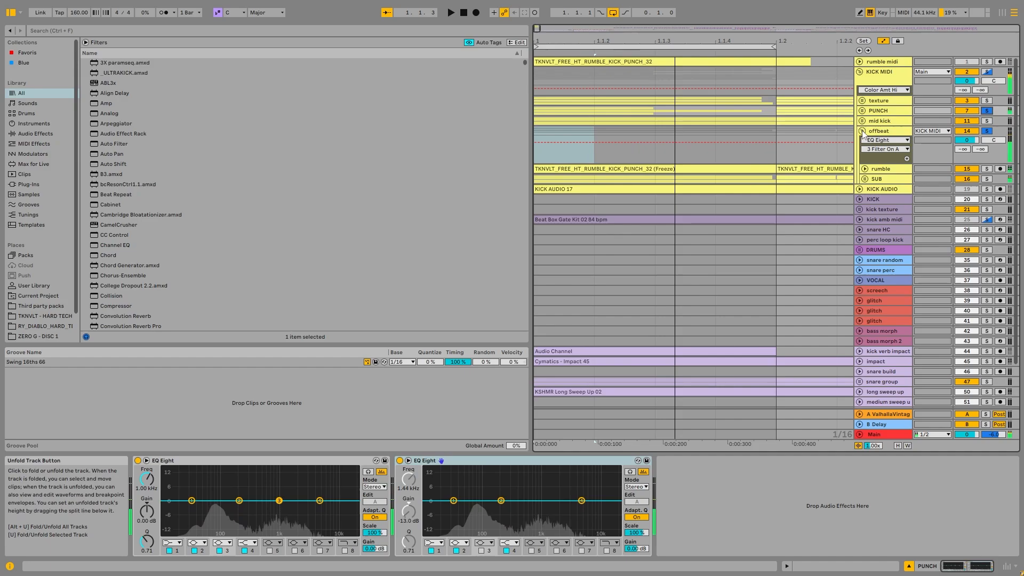
{"action": "left_click", "coordinate": [861, 131]}
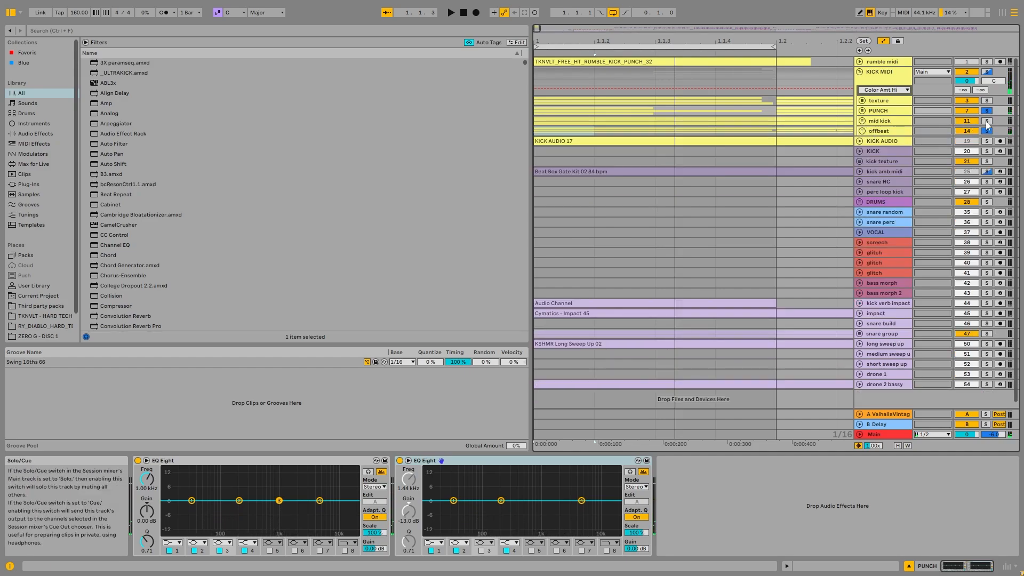
Solo and unfold the mid kick group, and unfold both of its texture kick tracks.
{"action": "left_click", "coordinate": [986, 121]}
{"action": "left_click", "coordinate": [861, 121]}
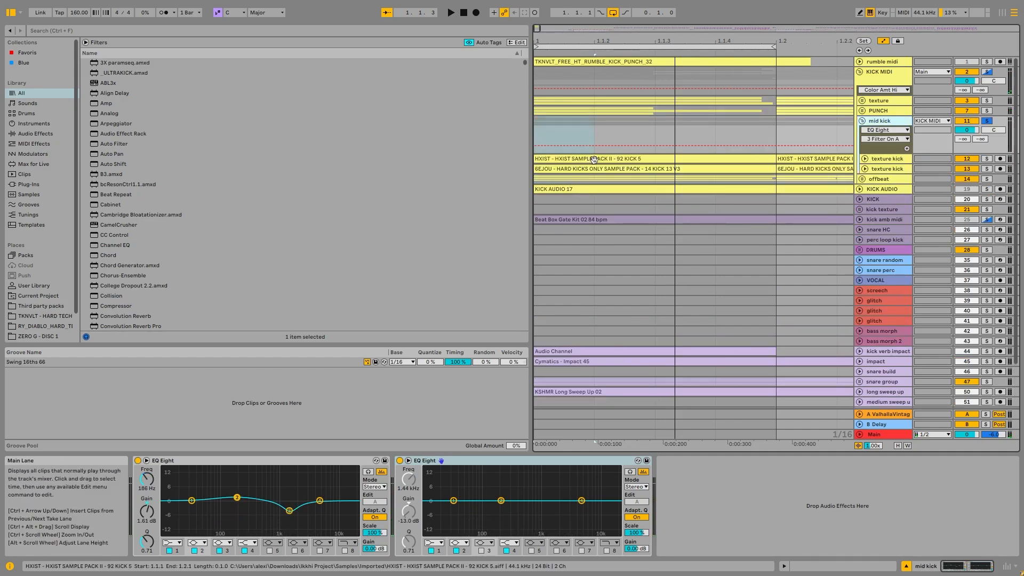
{"action": "left_click", "coordinate": [923, 161]}
{"action": "left_click", "coordinate": [865, 158]}
{"action": "left_click", "coordinate": [864, 205]}
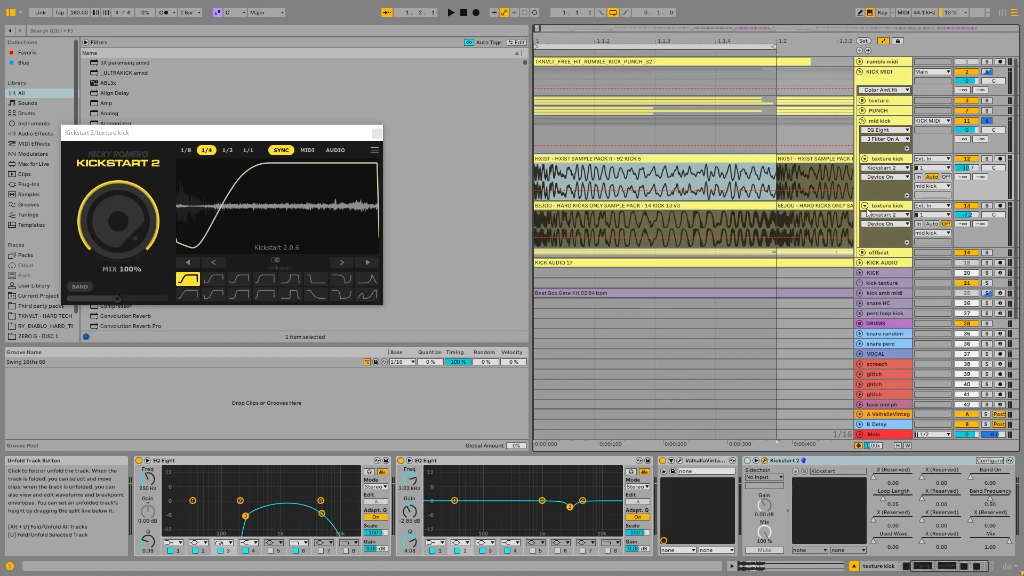
Hide the Kickstart 2 editor, compare the two texture kick clips, and solo and play the HXIST 92 KICK 5 track.
{"action": "key", "text": "ctrl+alt+p"}
{"action": "left_click", "coordinate": [704, 206]}
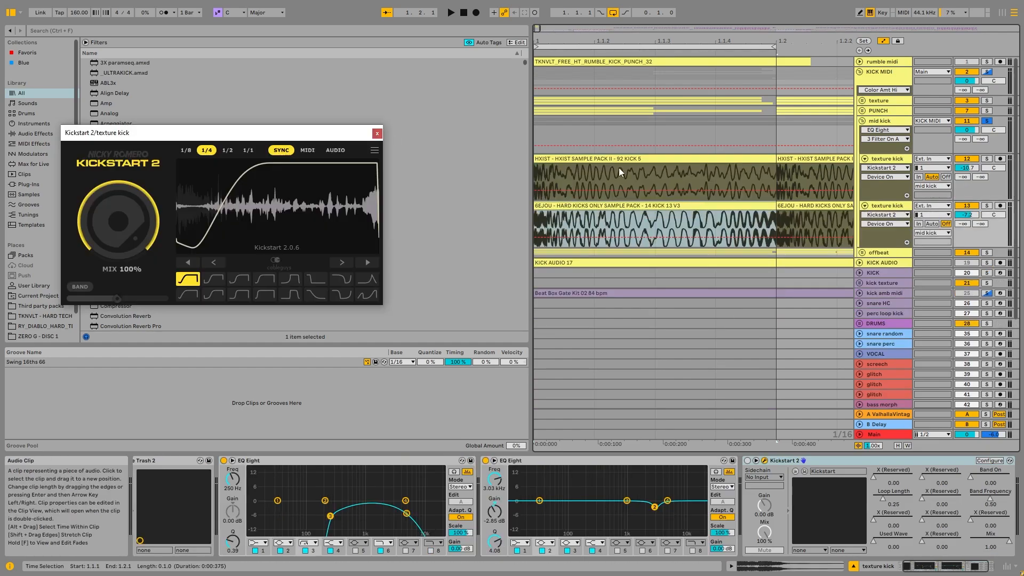
{"action": "left_click", "coordinate": [652, 158]}
{"action": "left_click", "coordinate": [988, 159]}
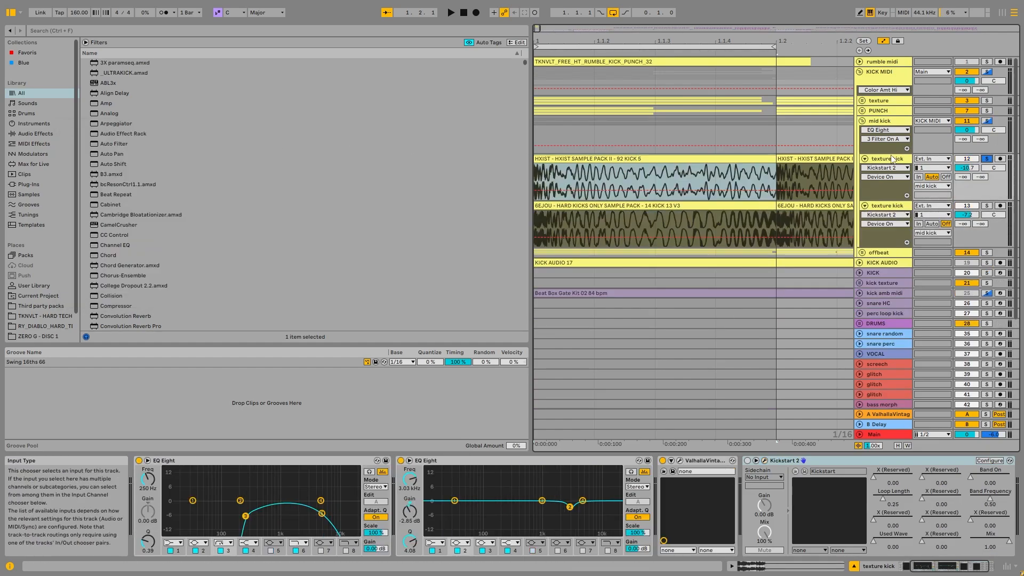
{"action": "key", "text": "space"}
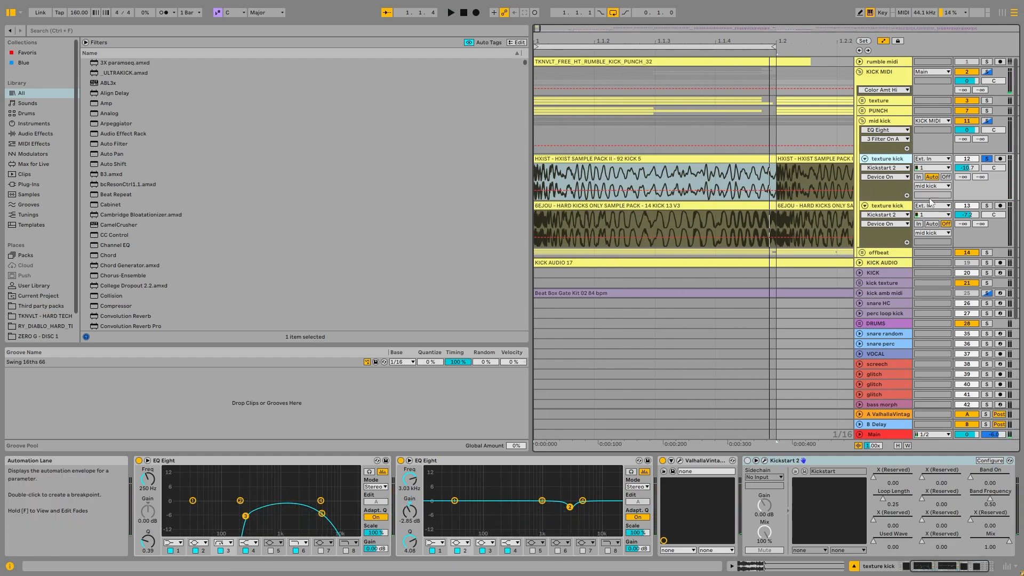
Check the second texture kick track, close its Kickstart 2 editor and return to the HXIST 92 KICK 5 clip.
{"action": "left_click", "coordinate": [911, 209]}
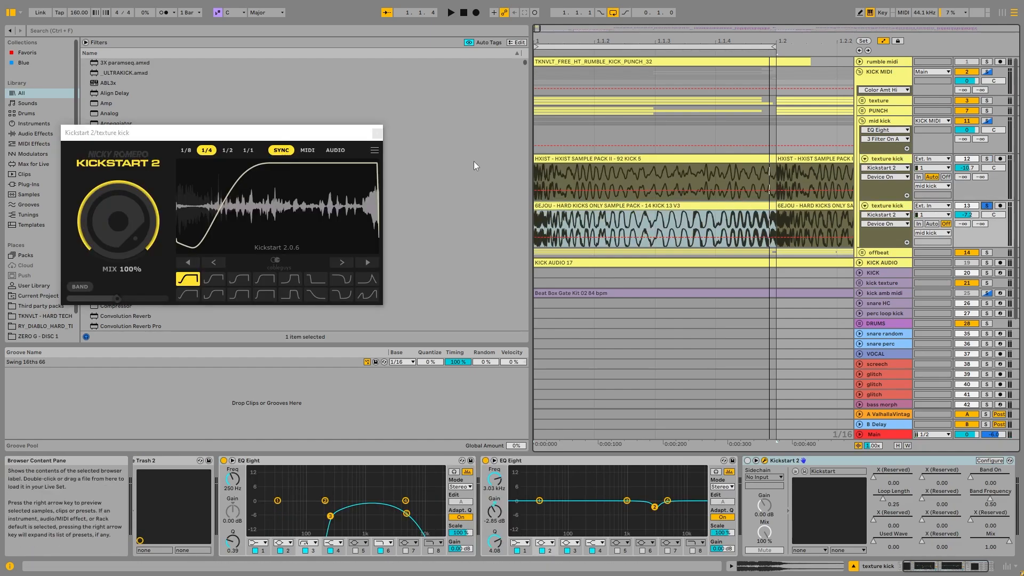
{"action": "left_click", "coordinate": [376, 133]}
{"action": "left_click", "coordinate": [604, 173]}
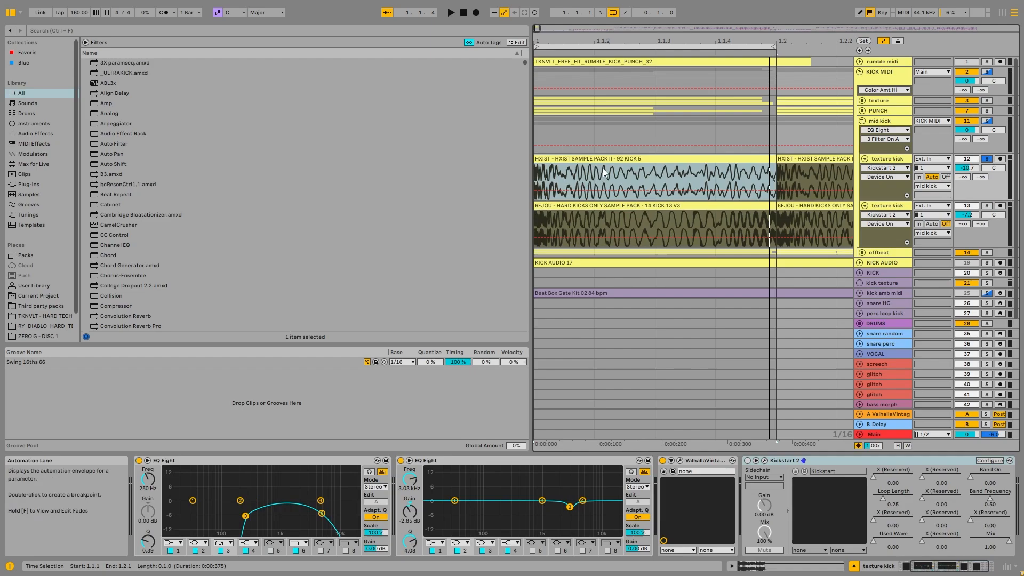
Open the sample views of the HXIST 92 KICK 5 and 6EJOU 14 KICK 13 V3 clips to examine their waveforms.
{"action": "double_click", "coordinate": [674, 199]}
{"action": "double_click", "coordinate": [886, 97]}
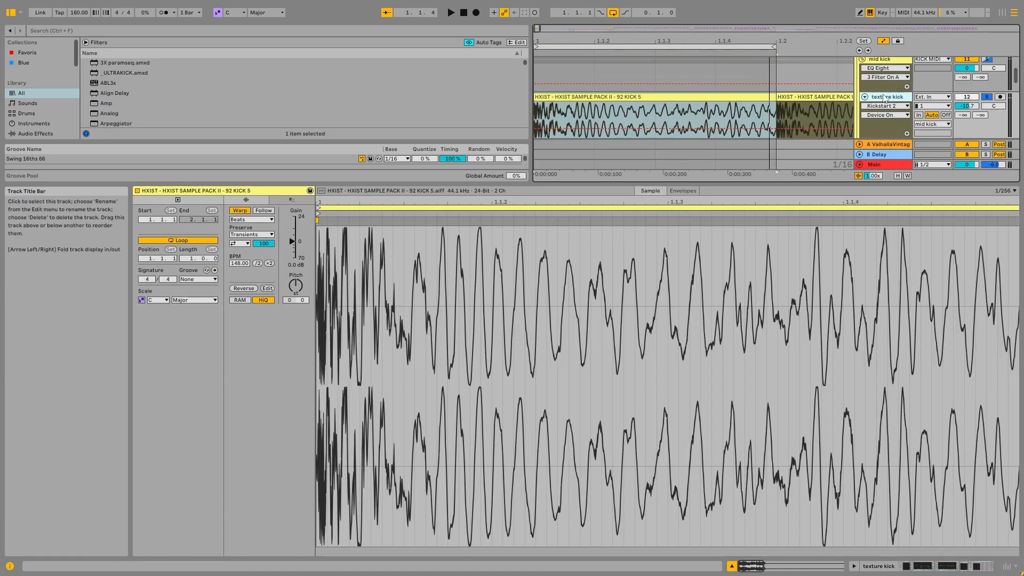
{"action": "double_click", "coordinate": [629, 184]}
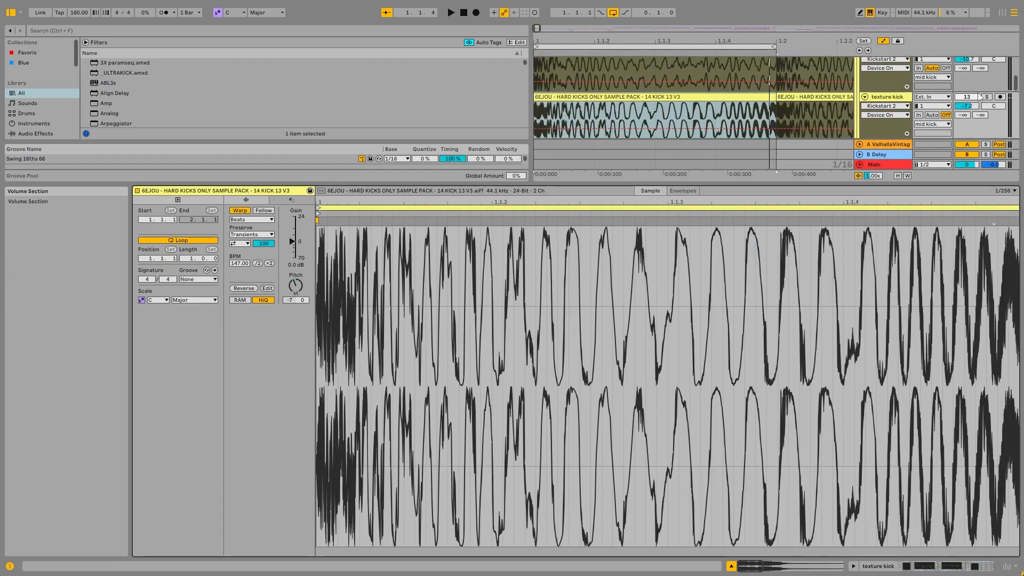
Play the soloed 6EJOU 14 KICK 13 V3 texture kick and toggle its iZotope Trash 2 device to compare the sound.
{"action": "left_click", "coordinate": [887, 98]}
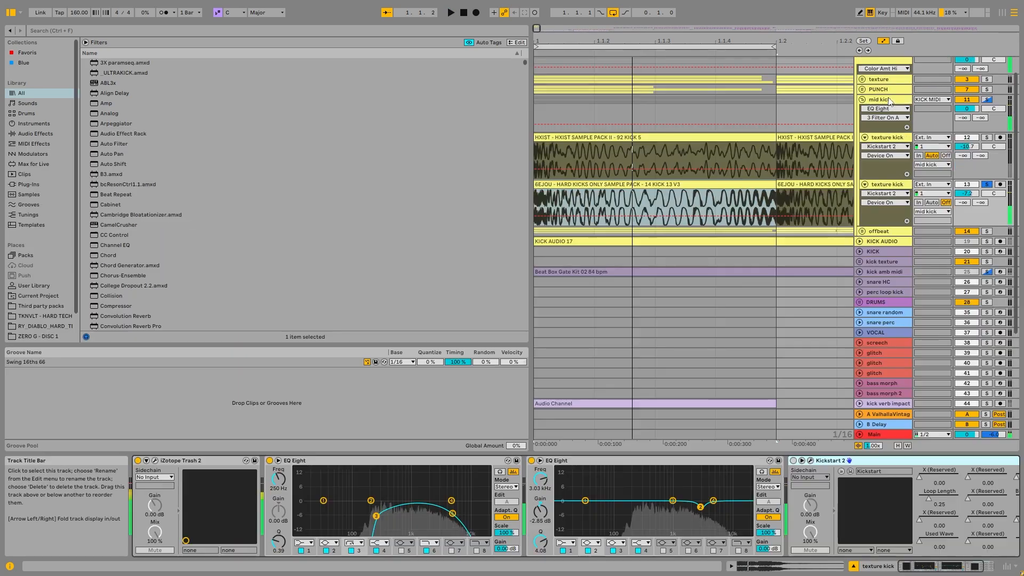
{"action": "key", "text": "space"}
{"action": "left_click", "coordinate": [138, 461]}
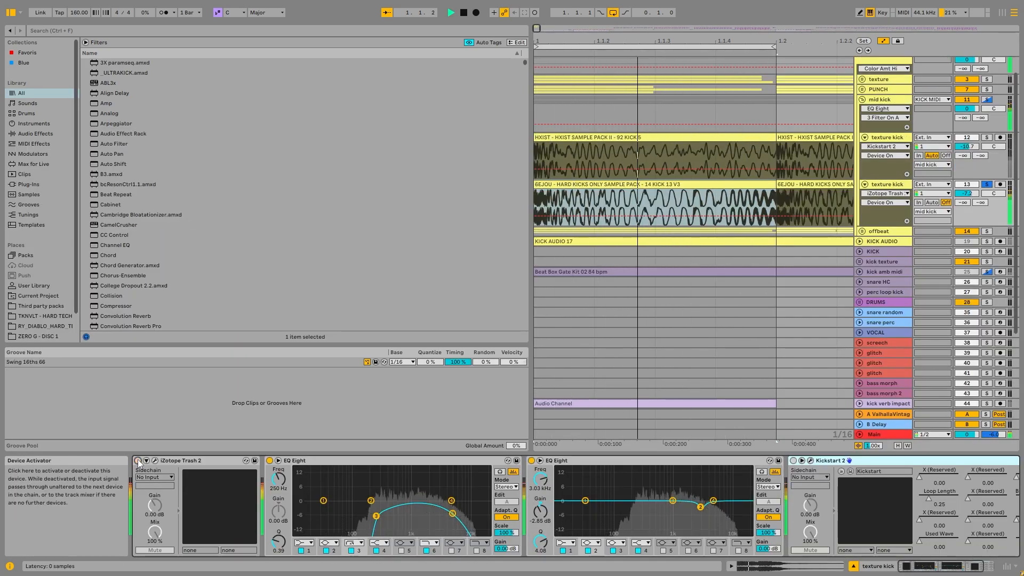
{"action": "key", "text": "space"}
Audition the 6EJOU 14 KICK 13 V3 clip at 0 and at -7 semitones, and replay it from the track's device view.
{"action": "double_click", "coordinate": [606, 190]}
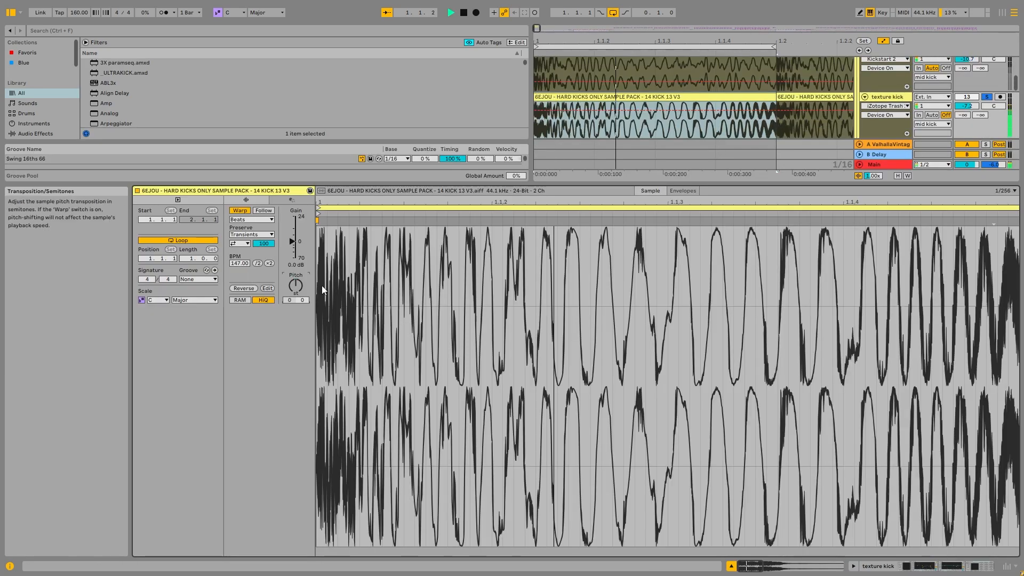
{"action": "key", "text": "space"}
{"action": "double_click", "coordinate": [890, 97]}
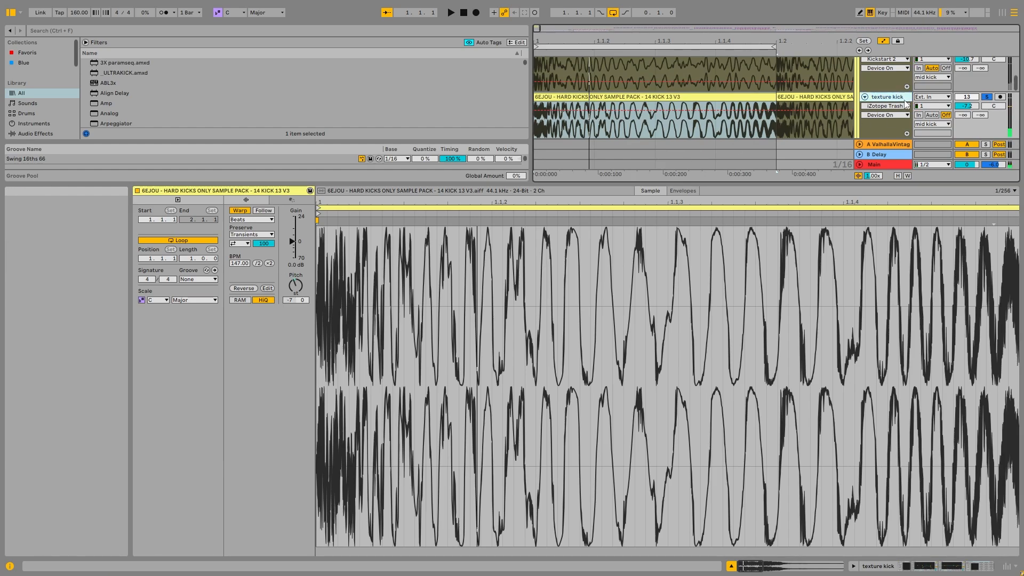
{"action": "left_click", "coordinate": [920, 572]}
{"action": "key", "text": "space"}
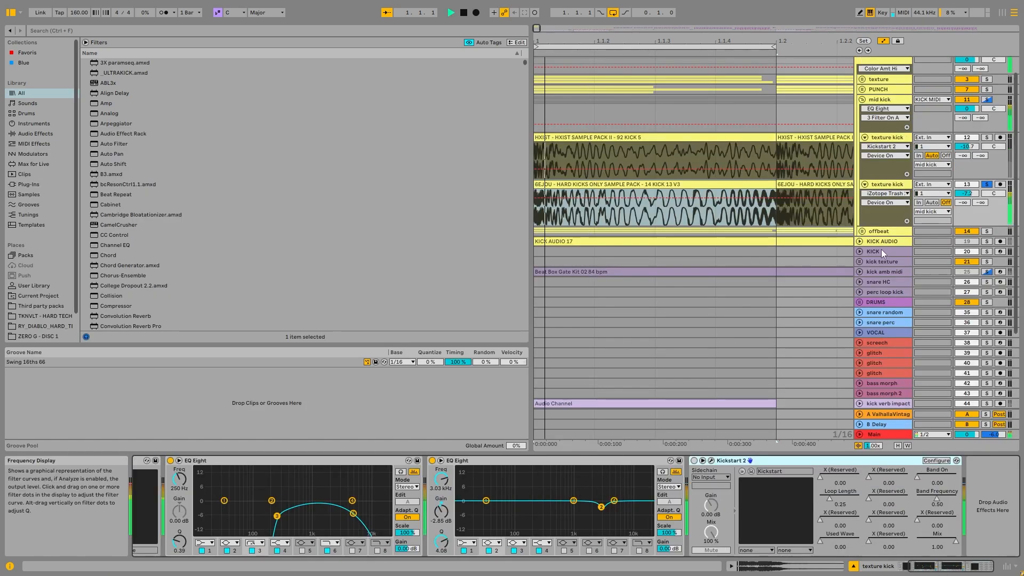
{"action": "key", "text": "space"}
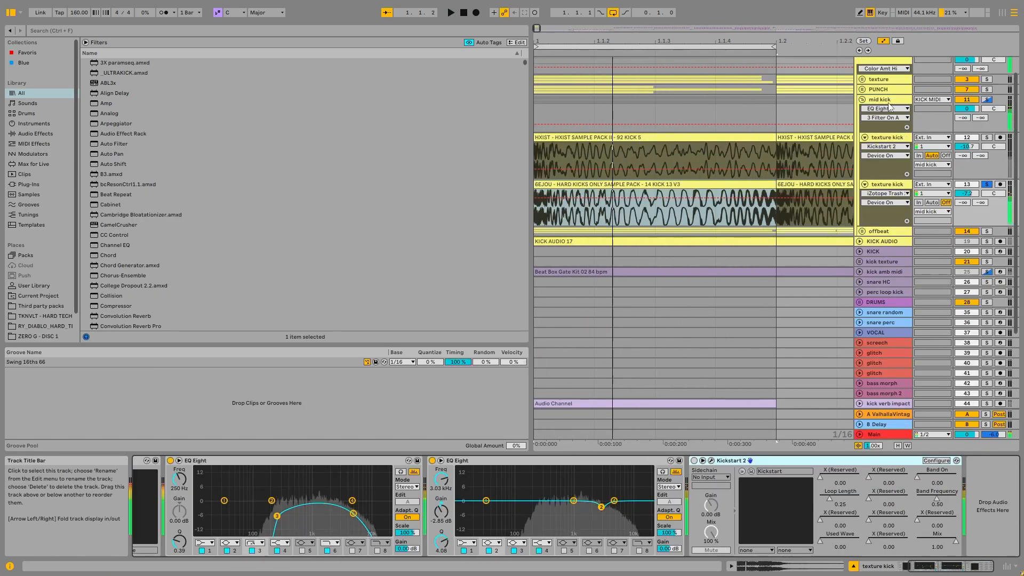
Solo and play the mid kick group, add PUNCH and offbeat to the solo, and toggle the mid kick in and out.
{"action": "left_click", "coordinate": [987, 99]}
{"action": "key", "text": "space"}
{"action": "scroll", "coordinate": [990, 136], "scroll_direction": "up", "scroll_amount": 2}
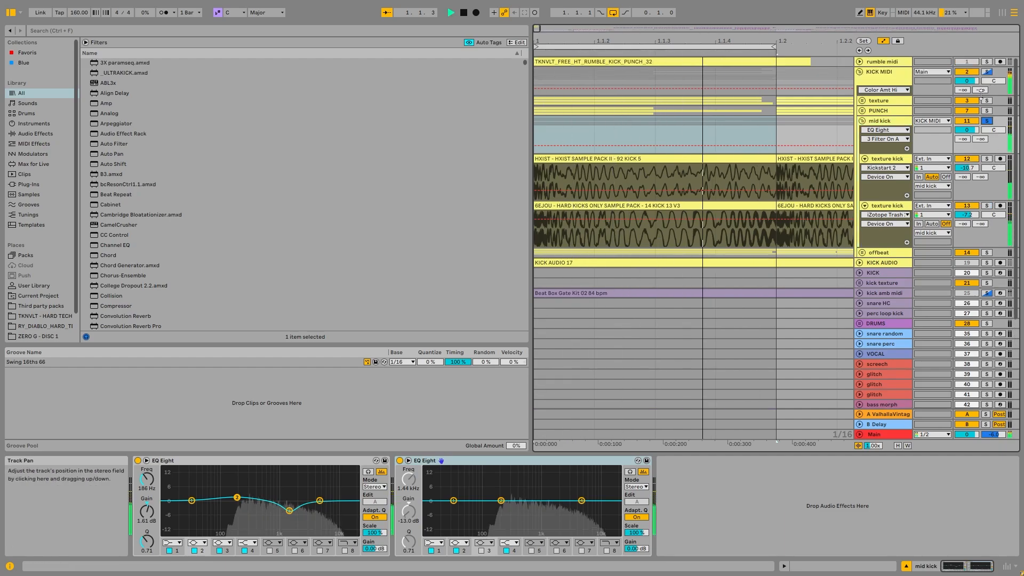
{"action": "left_click", "coordinate": [985, 110], "text": "ctrl"}
{"action": "left_click", "coordinate": [986, 252], "text": "ctrl"}
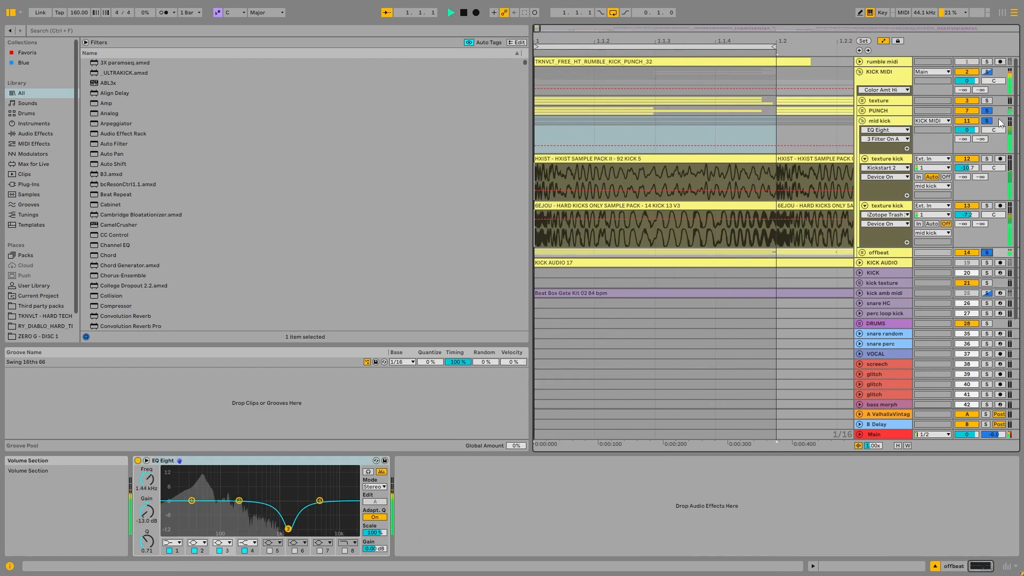
{"action": "left_click", "coordinate": [987, 121], "text": "ctrl"}
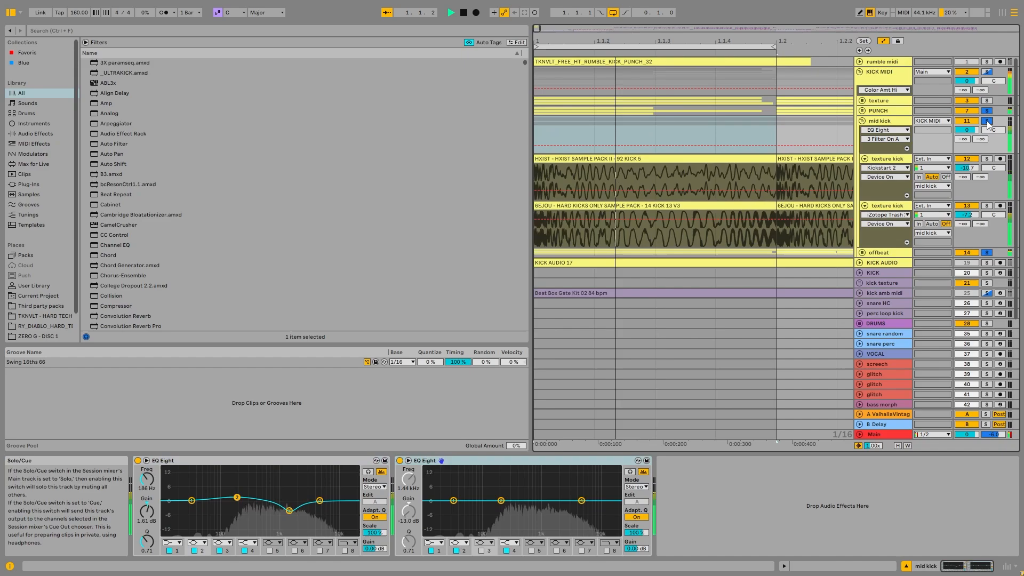
{"action": "key", "text": "space"}
Fold both texture kick tracks and select the mid kick group.
{"action": "left_click", "coordinate": [869, 207]}
{"action": "left_click", "coordinate": [864, 205]}
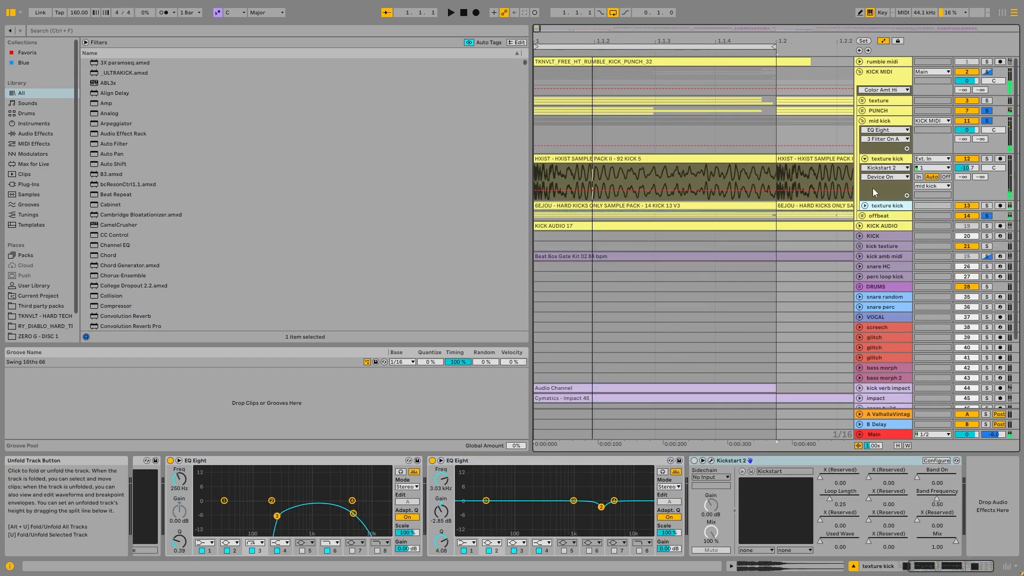
{"action": "left_click", "coordinate": [865, 159]}
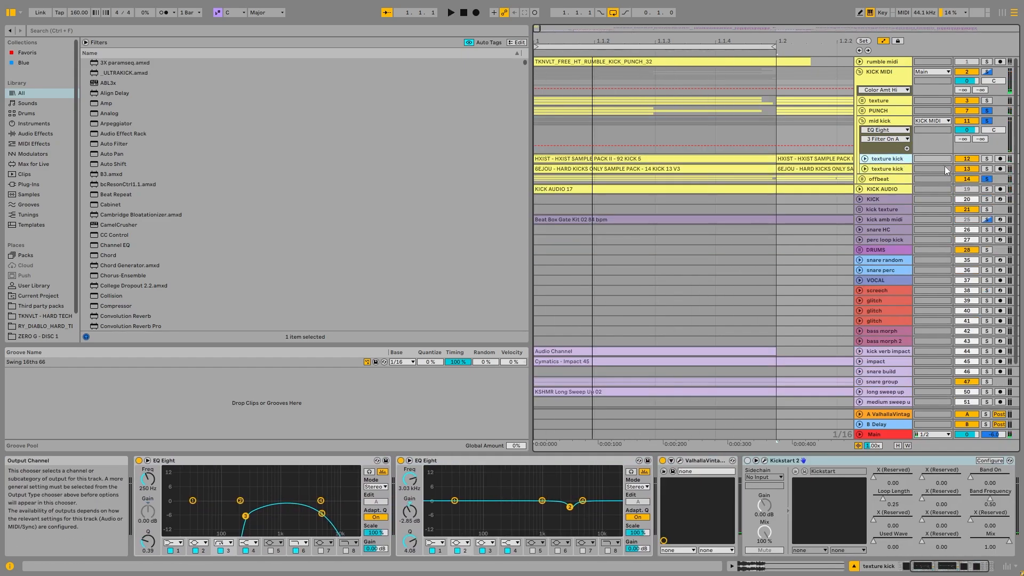
{"action": "left_click", "coordinate": [897, 149]}
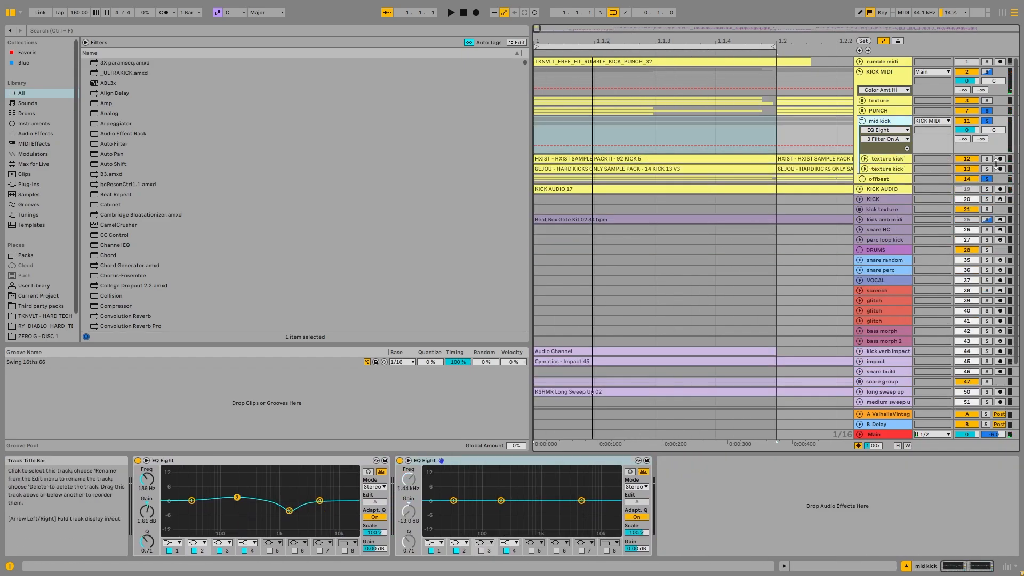
Unfold and solo the second texture kick, select its tail from 1.1.4 to 1.2.1, and play the loop.
{"action": "left_click", "coordinate": [865, 169]}
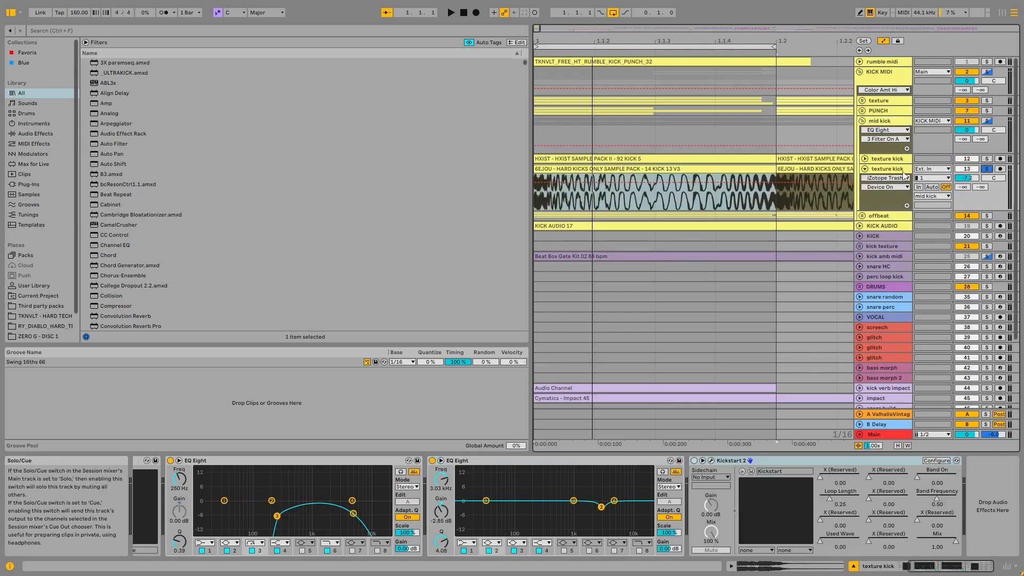
{"action": "scroll", "coordinate": [726, 204], "scroll_direction": "up", "scroll_amount": 5}
{"action": "scroll", "coordinate": [726, 204], "scroll_direction": "down", "scroll_amount": 5}
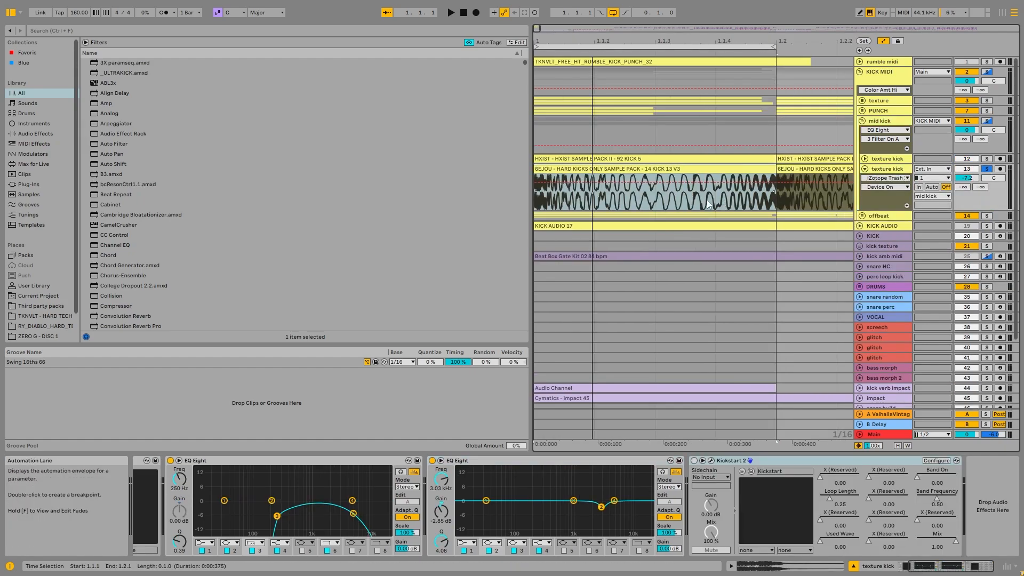
{"action": "left_click_drag", "start_coordinate": [726, 201], "coordinate": [785, 181]}
{"action": "key", "text": "space"}
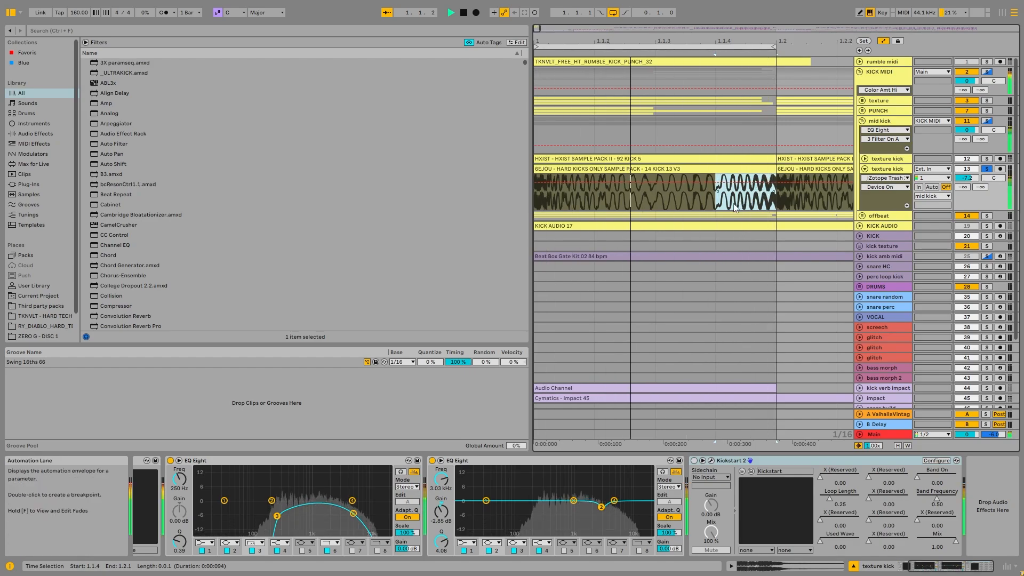
{"action": "key", "text": "space"}
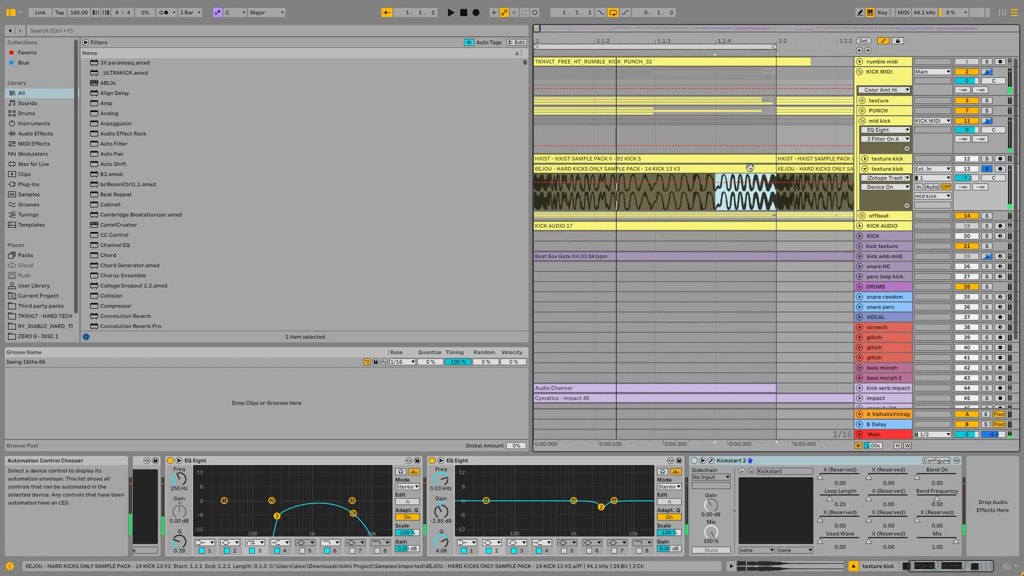
Play PUNCH together with the second texture kick, toggling the texture kick's solo to compare.
{"action": "left_click", "coordinate": [986, 111]}
{"action": "key", "text": "space"}
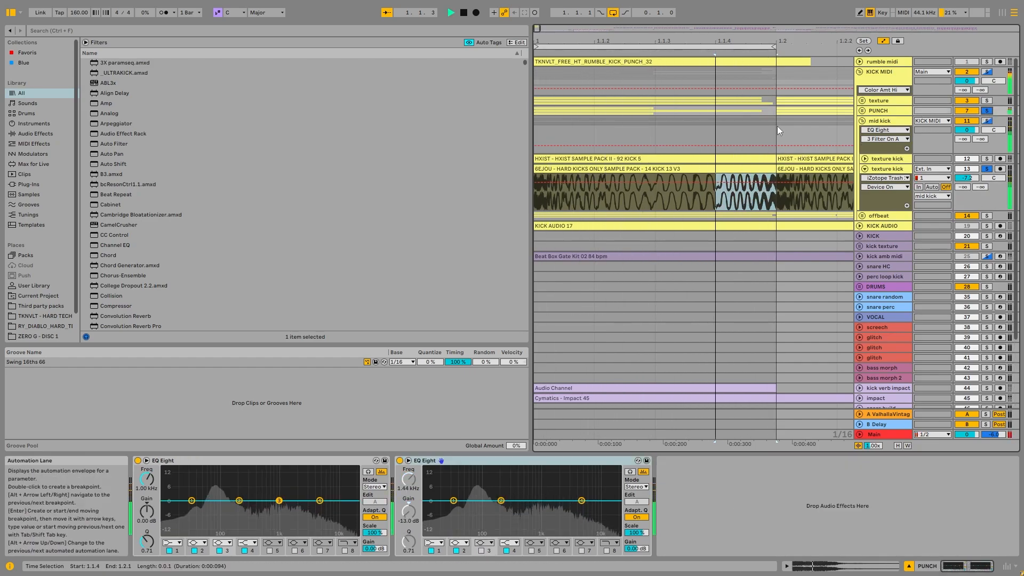
{"action": "left_click", "coordinate": [986, 168]}
{"action": "left_click", "coordinate": [987, 168]}
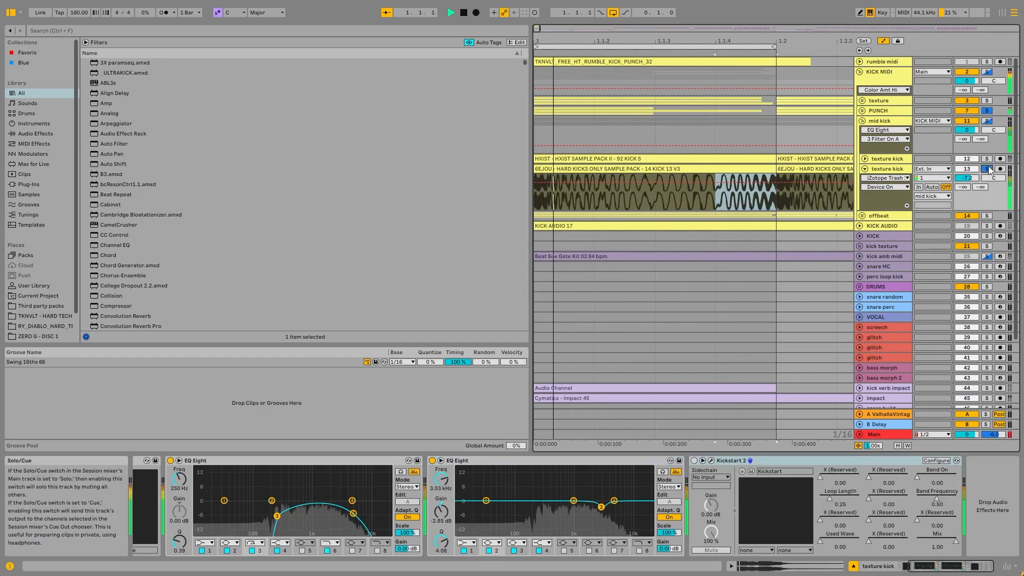
{"action": "key", "text": "space"}
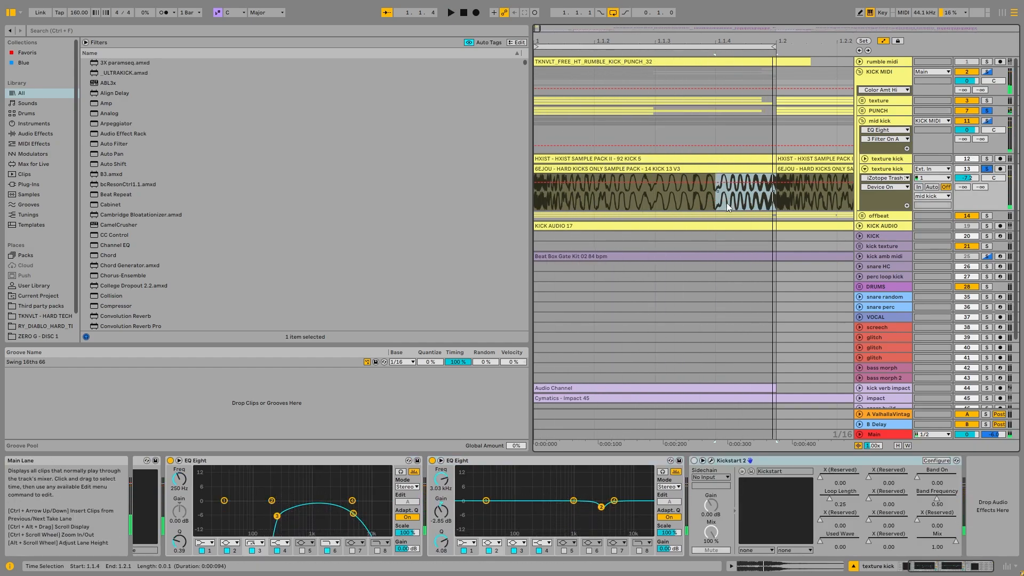
Insert an audio track below PUNCH, place a reversed 909 Kick clip on it, remove the leftover clap clip, and audition the loop.
{"action": "right_click", "coordinate": [887, 110]}
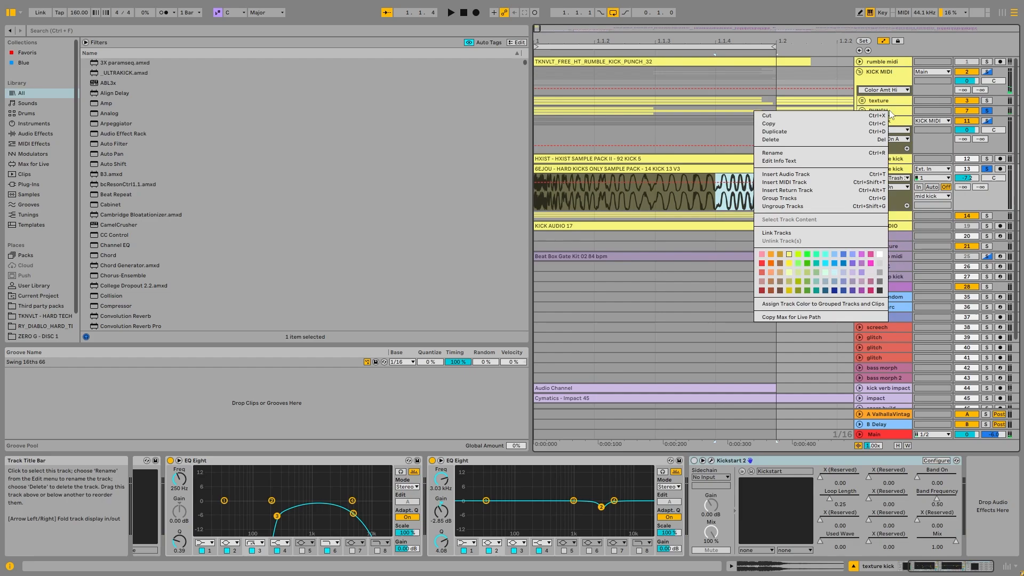
{"action": "left_click", "coordinate": [829, 175]}
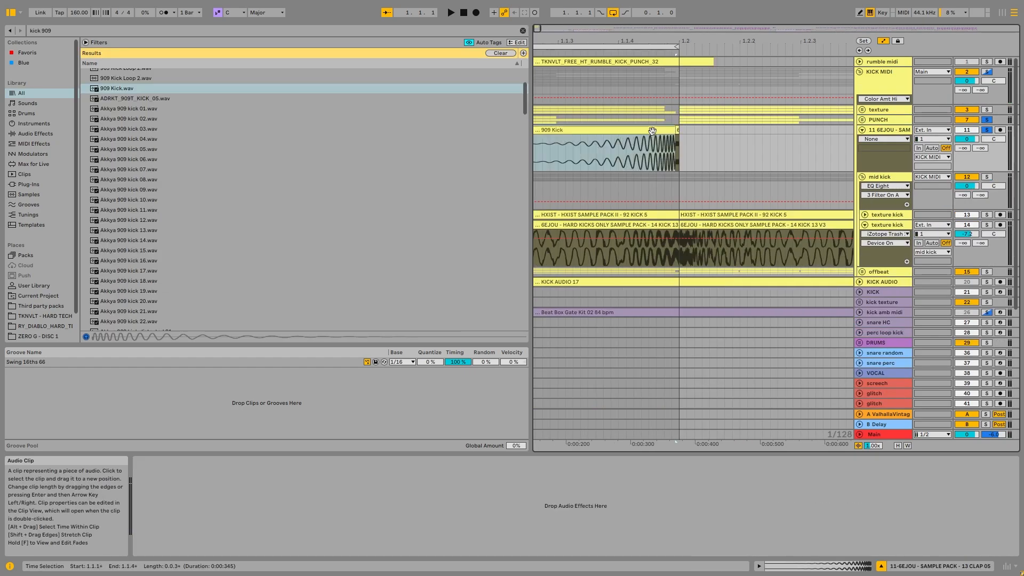
{"action": "left_click", "coordinate": [776, 129]}
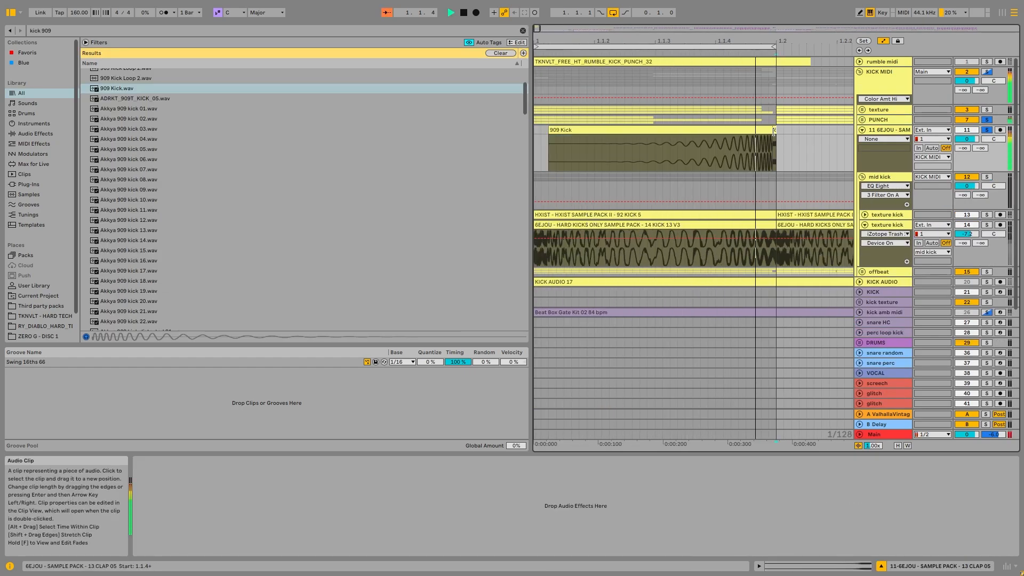
{"action": "key", "text": "space"}
Copy the first EQ Eight from the second texture kick onto the new 909 Kick track.
{"action": "left_click", "coordinate": [885, 226]}
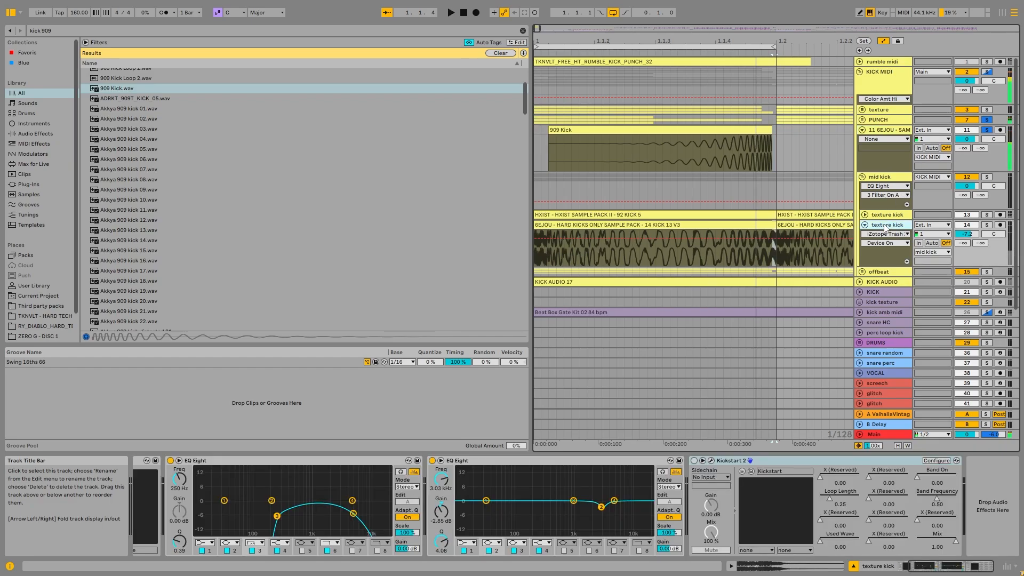
{"action": "left_click", "coordinate": [363, 461]}
{"action": "left_click", "coordinate": [890, 132]}
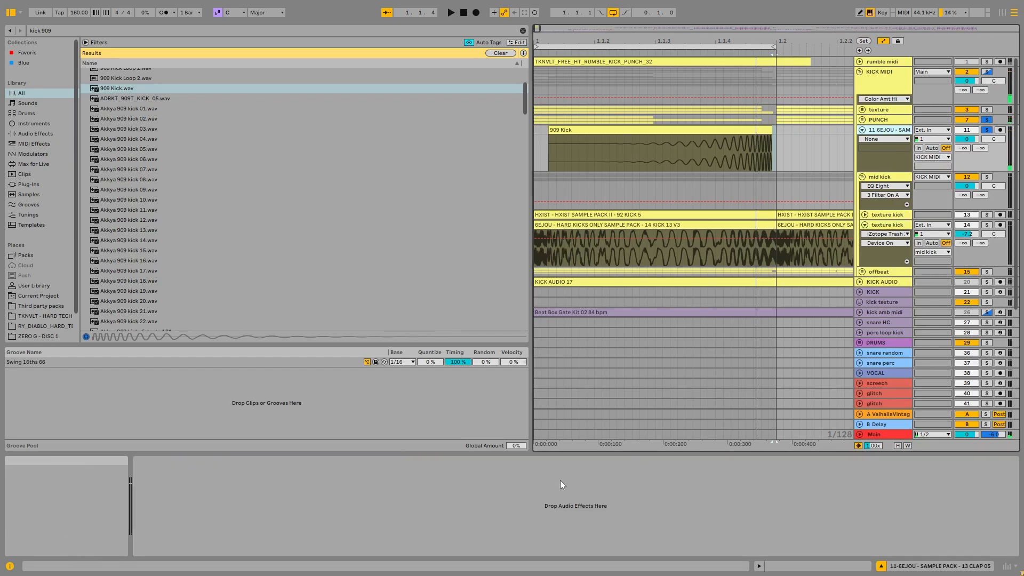
{"action": "left_click", "coordinate": [464, 503]}
{"action": "key", "text": "ctrl+v"}
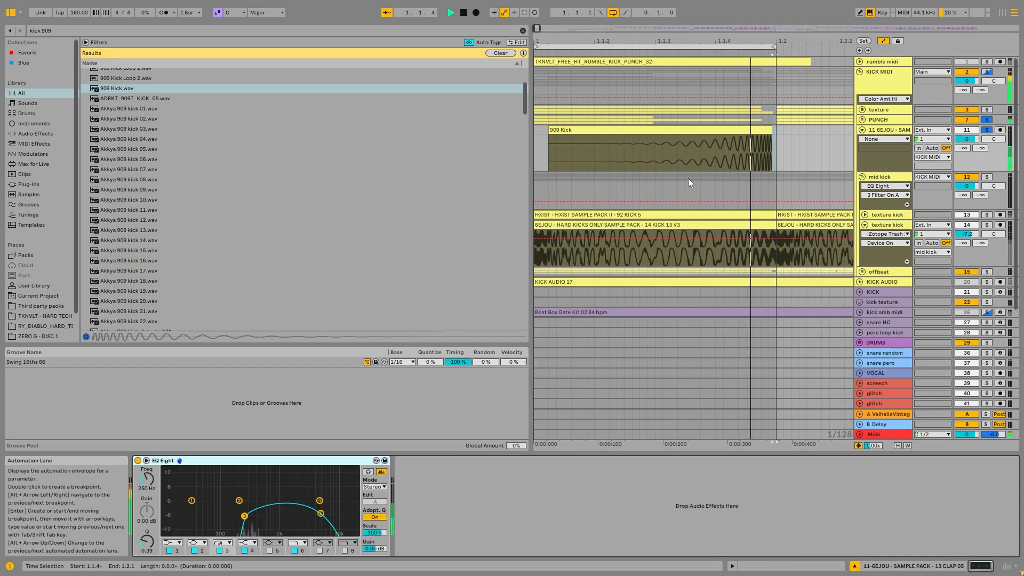
Shift the reversed 909 Kick clip slightly later so it ends just past beat 1.2, and play the loop.
{"action": "left_click", "coordinate": [752, 131]}
{"action": "left_click_drag", "start_coordinate": [752, 131], "coordinate": [759, 130]}
{"action": "key", "text": "space"}
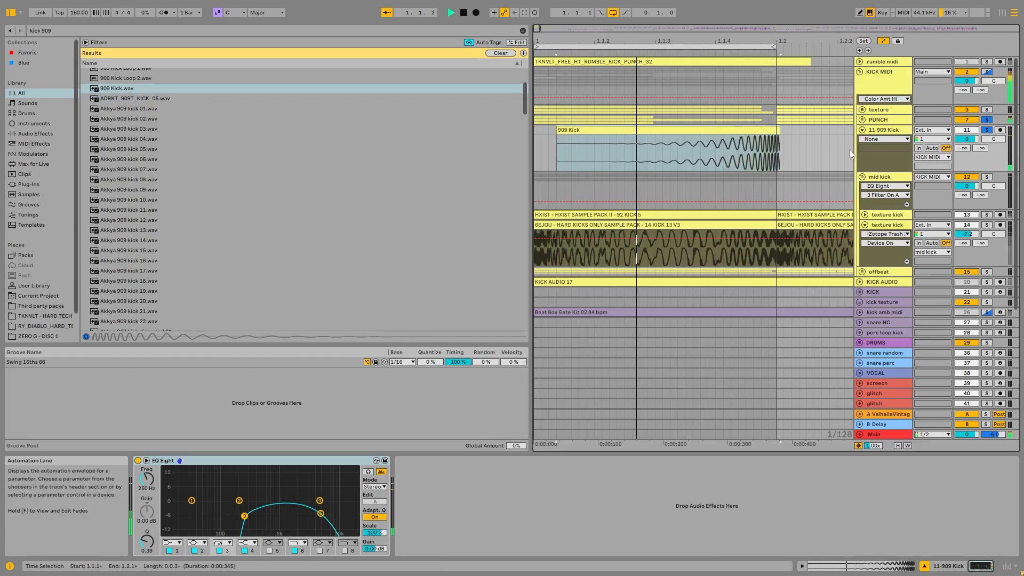
Mute the mid kick group, solo the whole KICK MIDI group, and mute the 909 Kick track during playback to compare.
{"action": "left_click", "coordinate": [968, 177]}
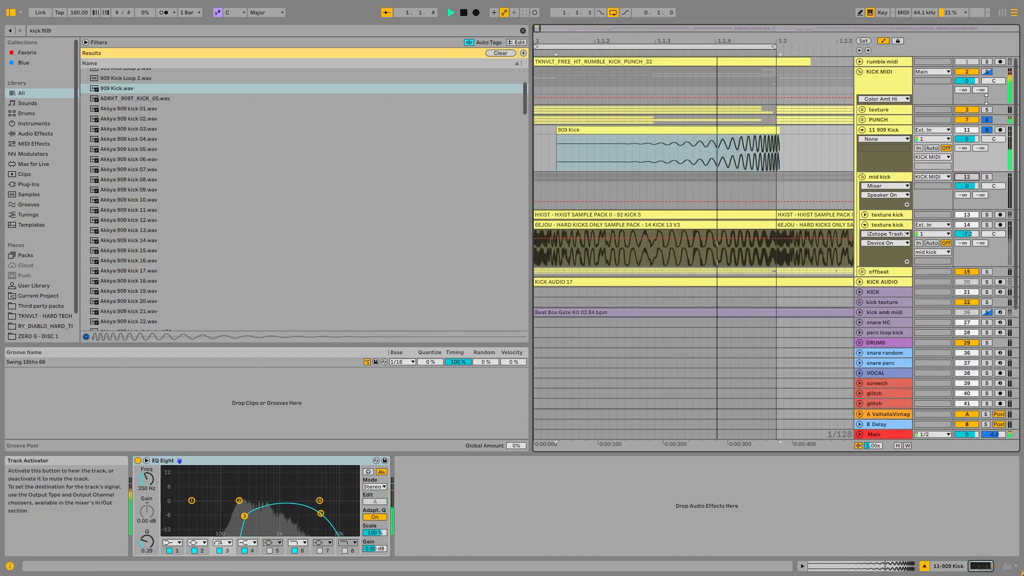
{"action": "left_click", "coordinate": [986, 72]}
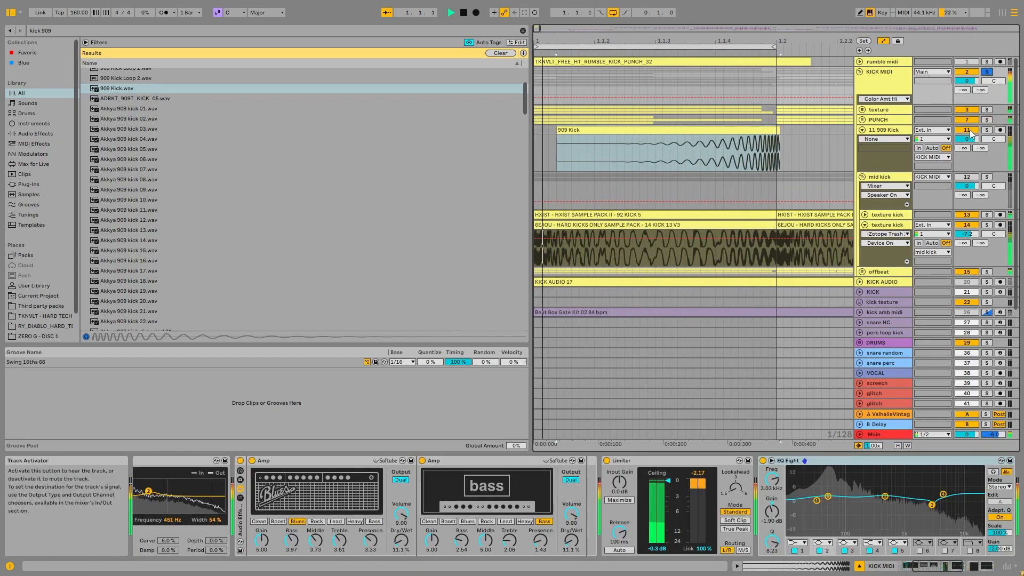
{"action": "left_click", "coordinate": [973, 131]}
{"action": "key", "text": "space"}
Solo the 909 Kick track and highlight its tail up to 1.2.1 and its opening section from 1.1.1 to 1.1.2.
{"action": "left_click", "coordinate": [892, 130]}
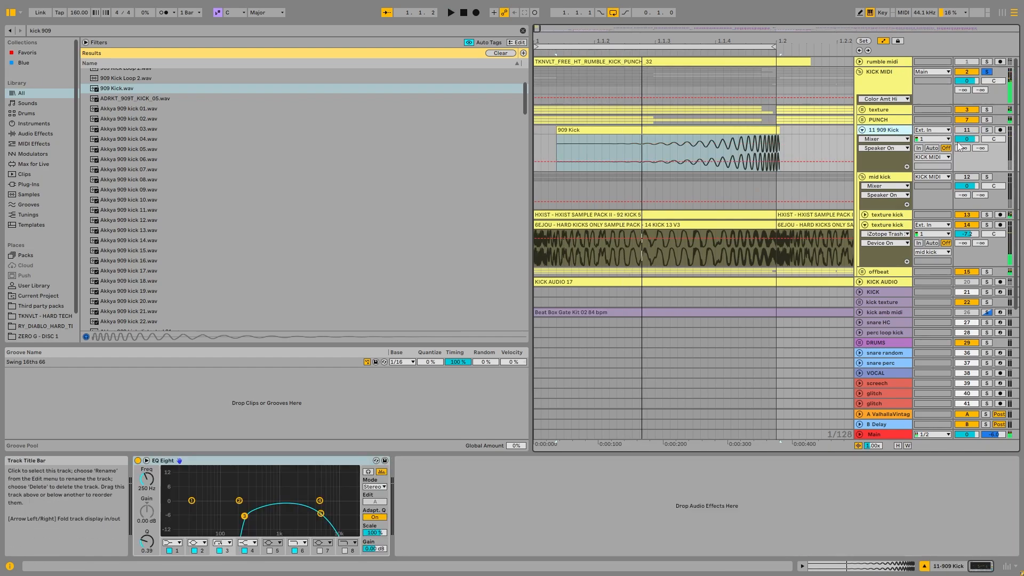
{"action": "left_click", "coordinate": [986, 132]}
{"action": "left_click", "coordinate": [740, 138]}
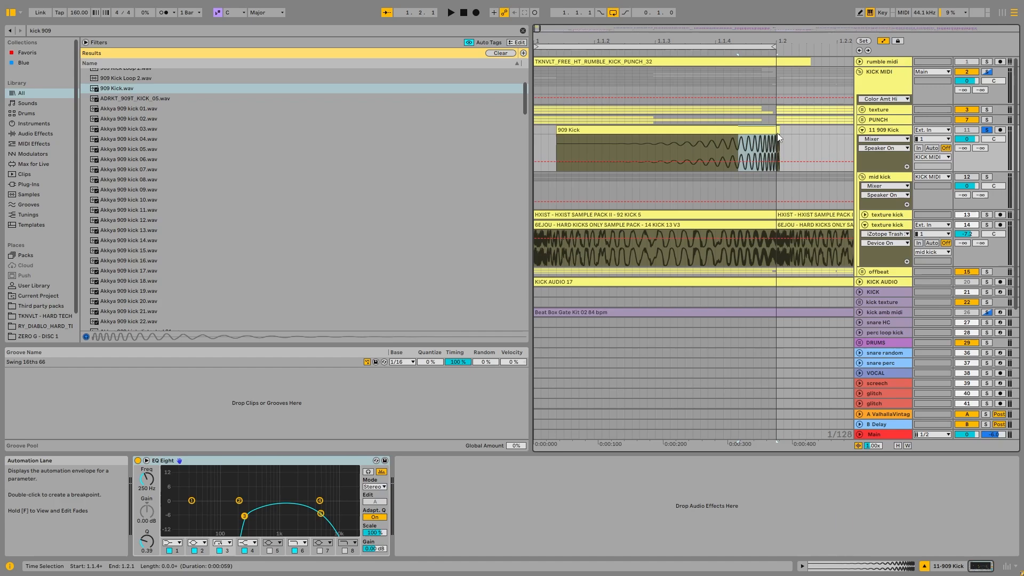
{"action": "left_click", "coordinate": [536, 118]}
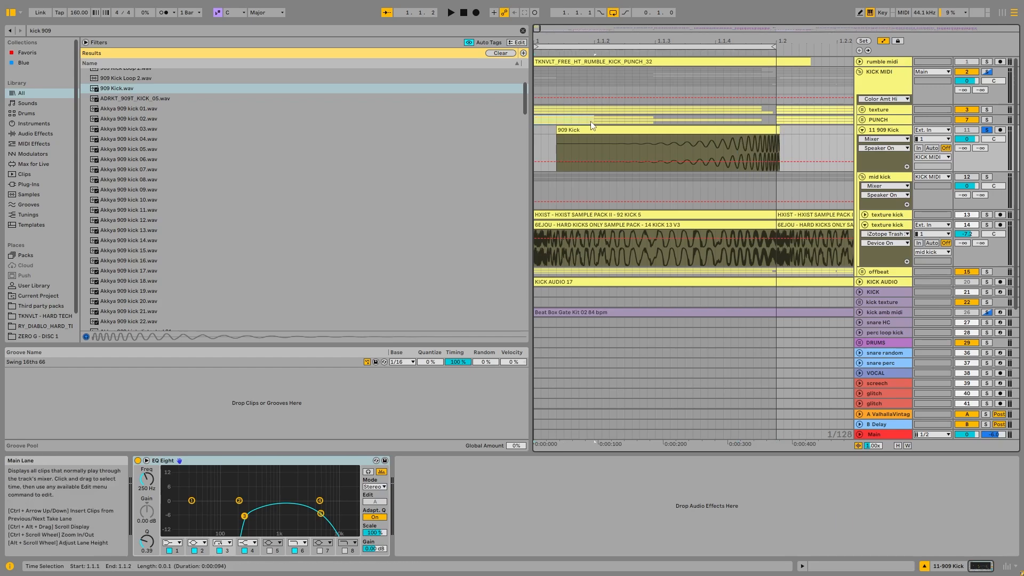
Delete the 909 Kick track and fold the mid kick group.
{"action": "left_click", "coordinate": [884, 131]}
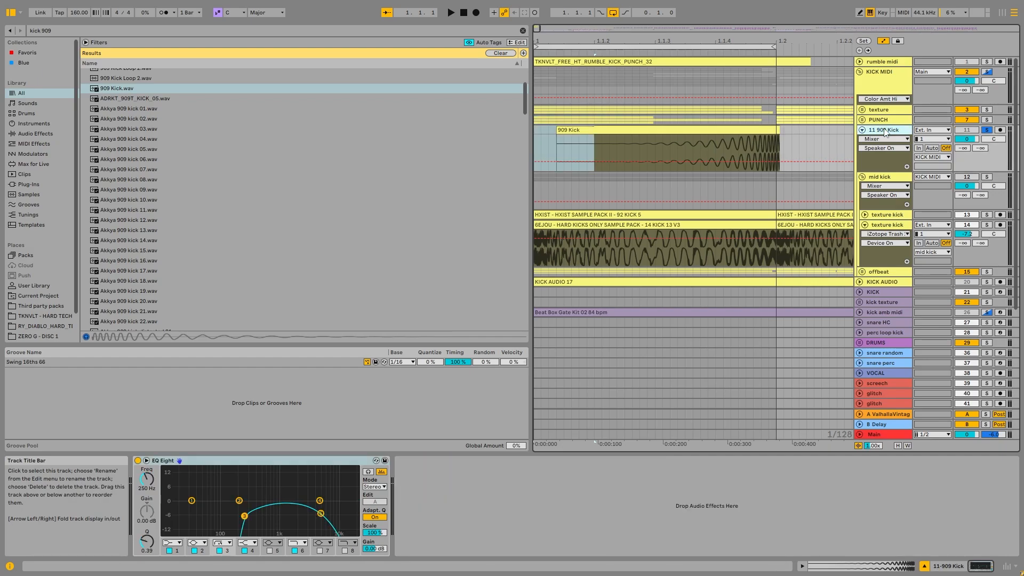
{"action": "key", "text": "Delete"}
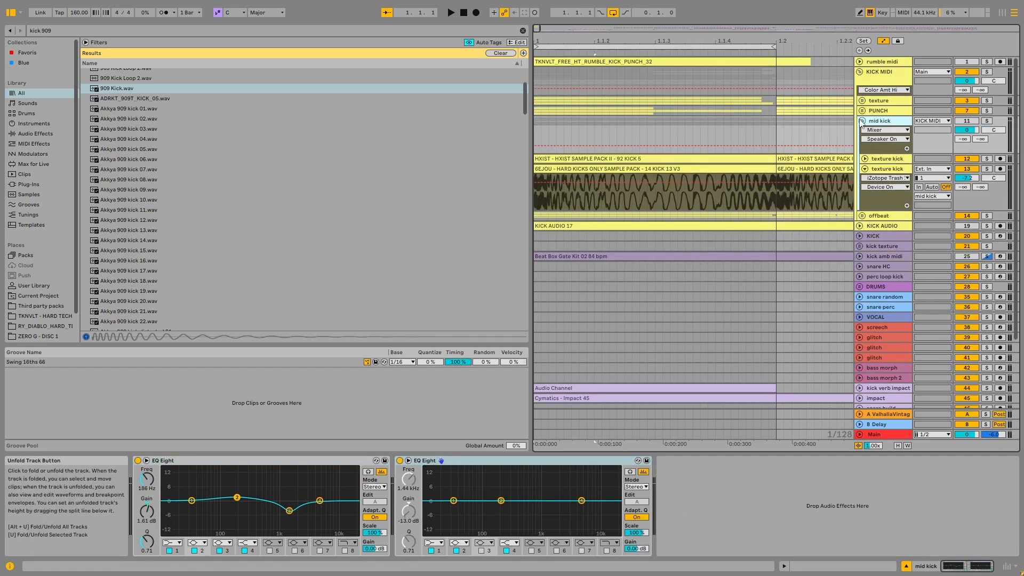
{"action": "left_click", "coordinate": [859, 120]}
Unfold and solo the texture group, and unfold its TKNVLT_HTKB_ENHANCER_PUNCH_8_150 track.
{"action": "left_click", "coordinate": [862, 100]}
{"action": "left_click", "coordinate": [986, 101]}
{"action": "left_click", "coordinate": [883, 101]}
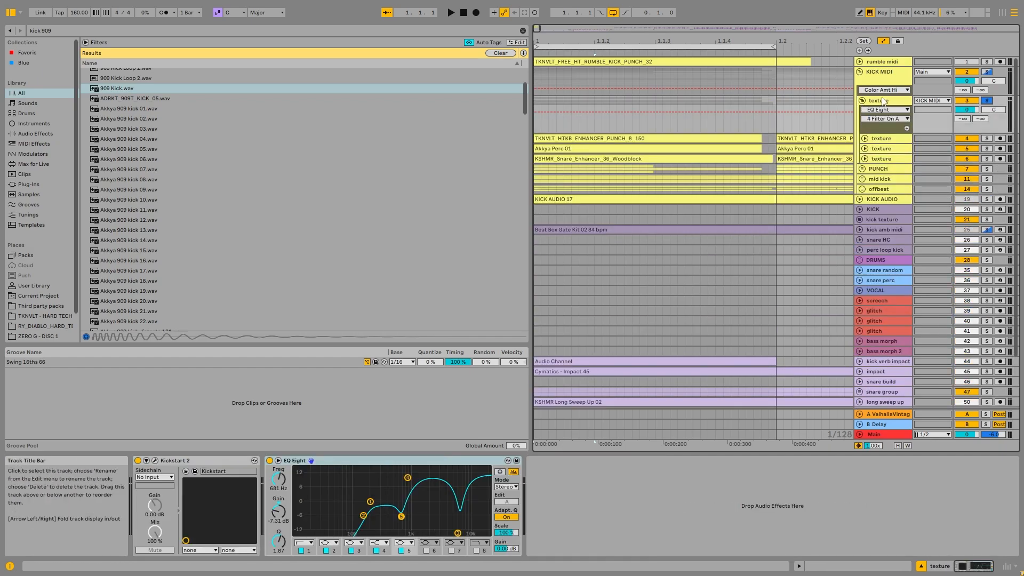
{"action": "left_click", "coordinate": [762, 150]}
{"action": "left_click", "coordinate": [864, 139]}
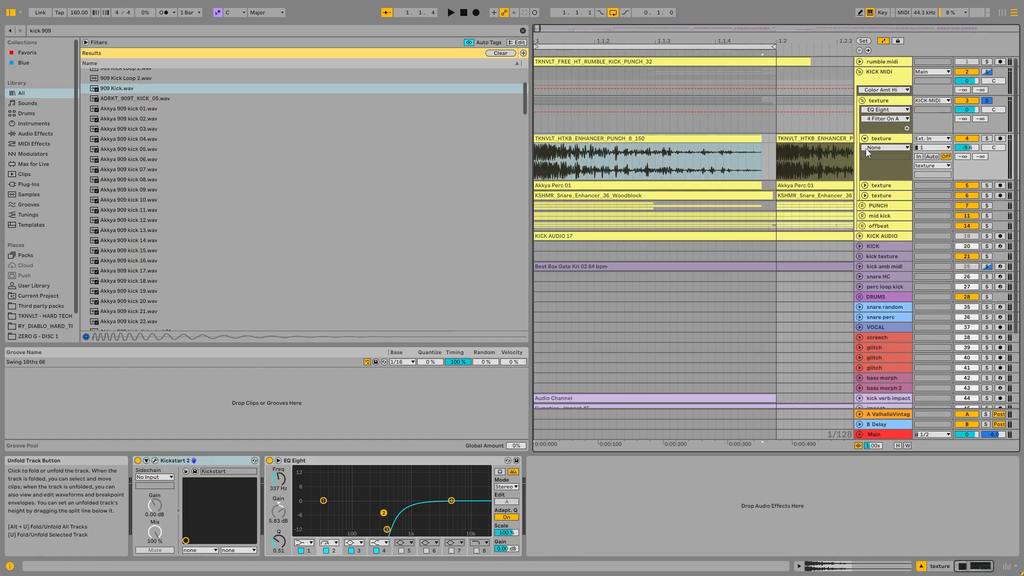
Unfold the Akkya Perc 01 and KSHMR_Snare_Enhancer_36_Woodblock texture tracks, and play the Woodblock layer soloed.
{"action": "left_click", "coordinate": [864, 185]}
{"action": "left_click", "coordinate": [864, 232]}
{"action": "left_click", "coordinate": [648, 186]}
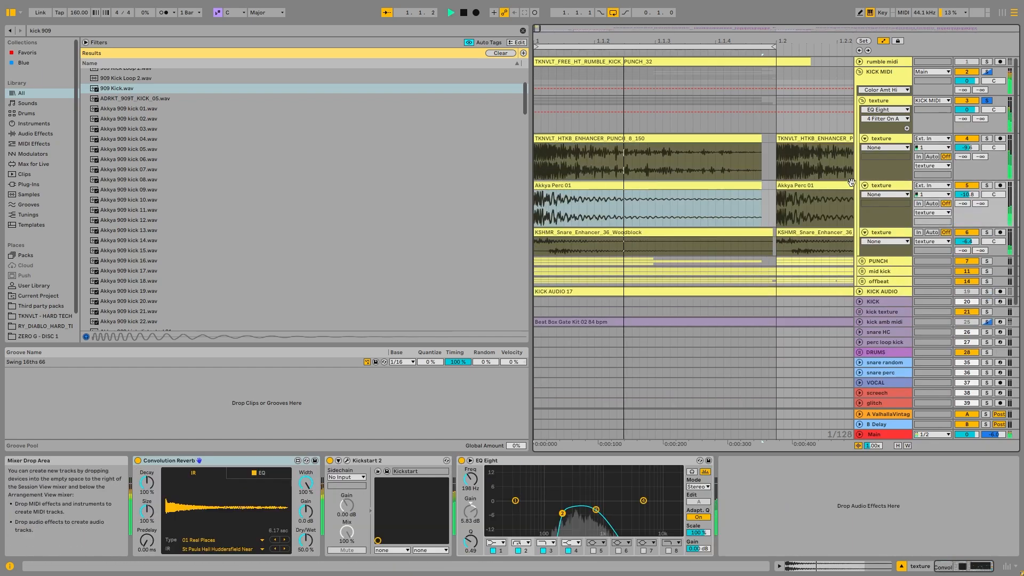
{"action": "left_click", "coordinate": [635, 229]}
{"action": "key", "text": "space"}
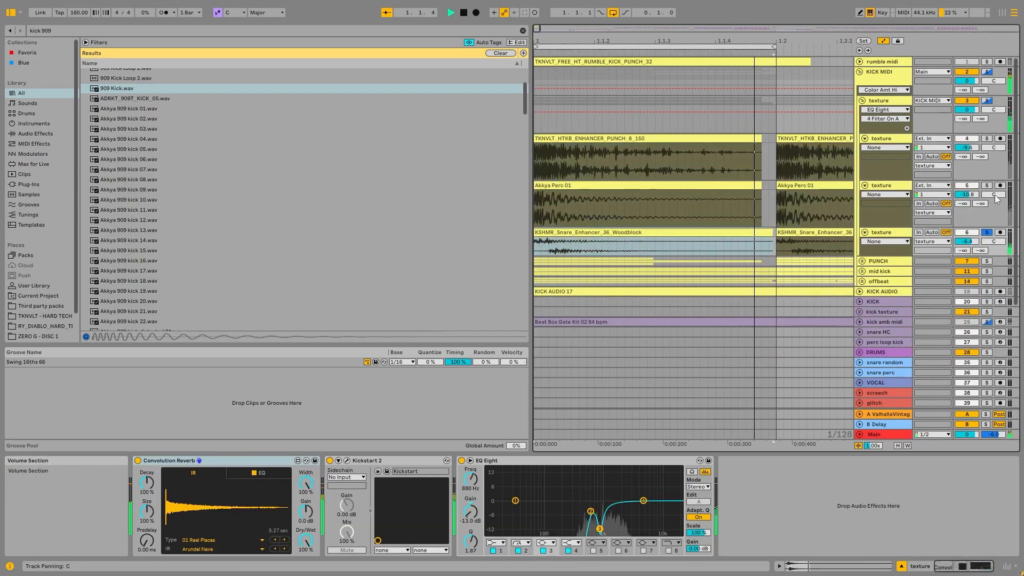
Audition the Akkya Perc 01 track and the TKNVLT_HTKB_ENHANCER_PUNCH_8_150 track in solo, one after the other, and stop playback.
{"action": "left_click", "coordinate": [986, 185]}
{"action": "left_click", "coordinate": [897, 187]}
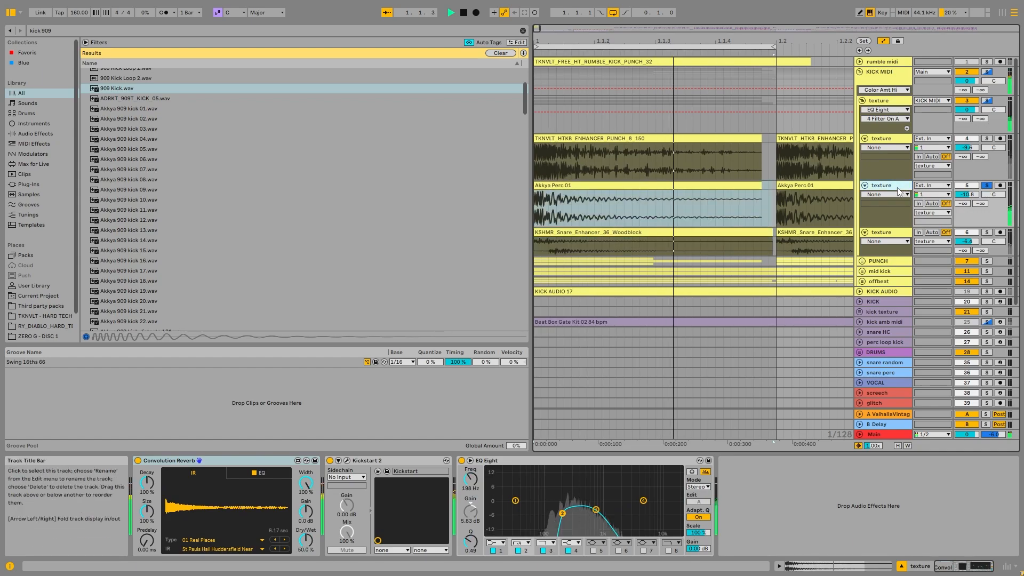
{"action": "left_click", "coordinate": [986, 138]}
{"action": "left_click", "coordinate": [889, 139]}
{"action": "key", "text": "space"}
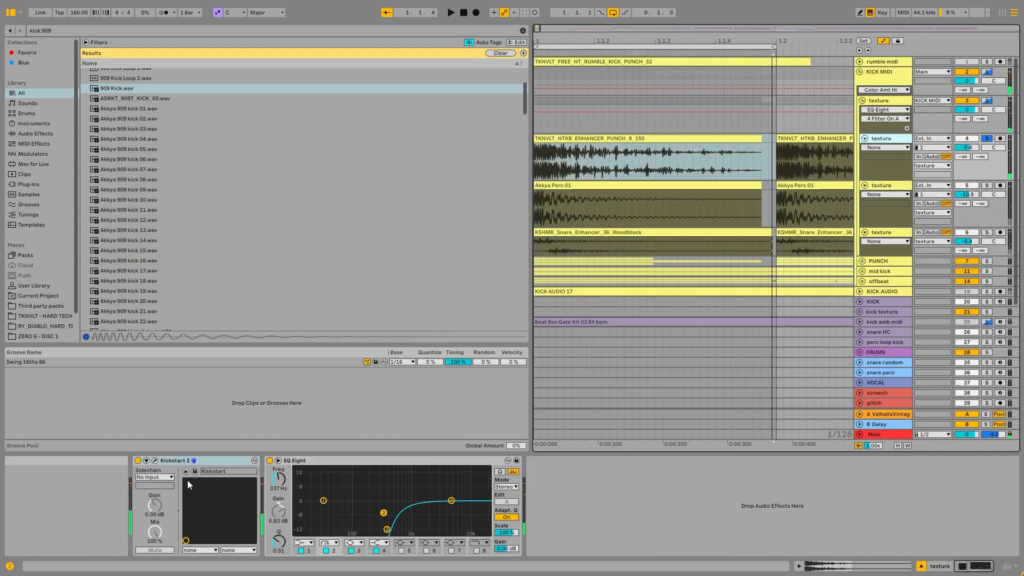
Show the devices of the Akkya Perc 01 track and of the texture group, and play the whole texture group soloed.
{"action": "left_click", "coordinate": [899, 187]}
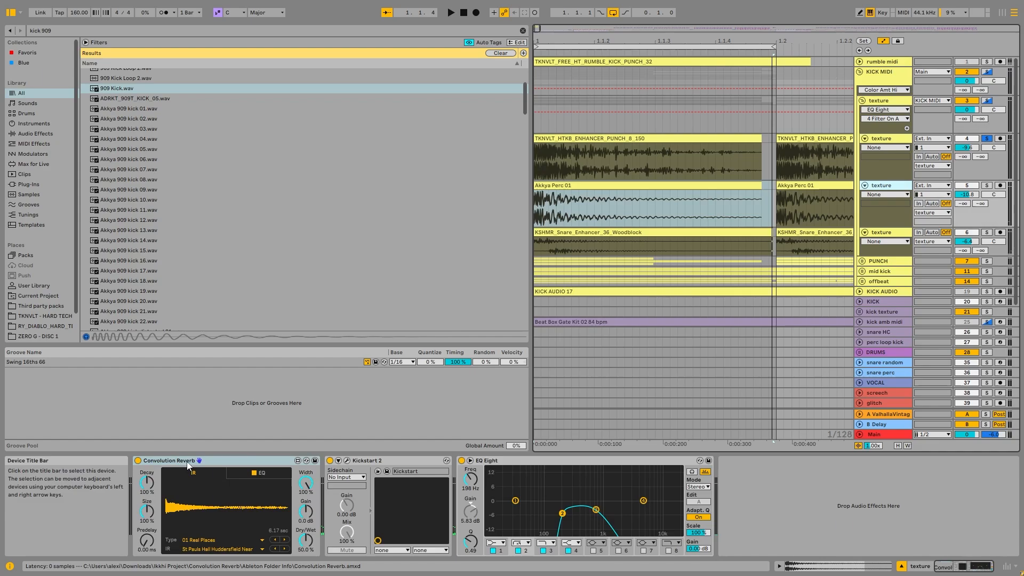
{"action": "left_click", "coordinate": [892, 101]}
{"action": "left_click", "coordinate": [986, 100]}
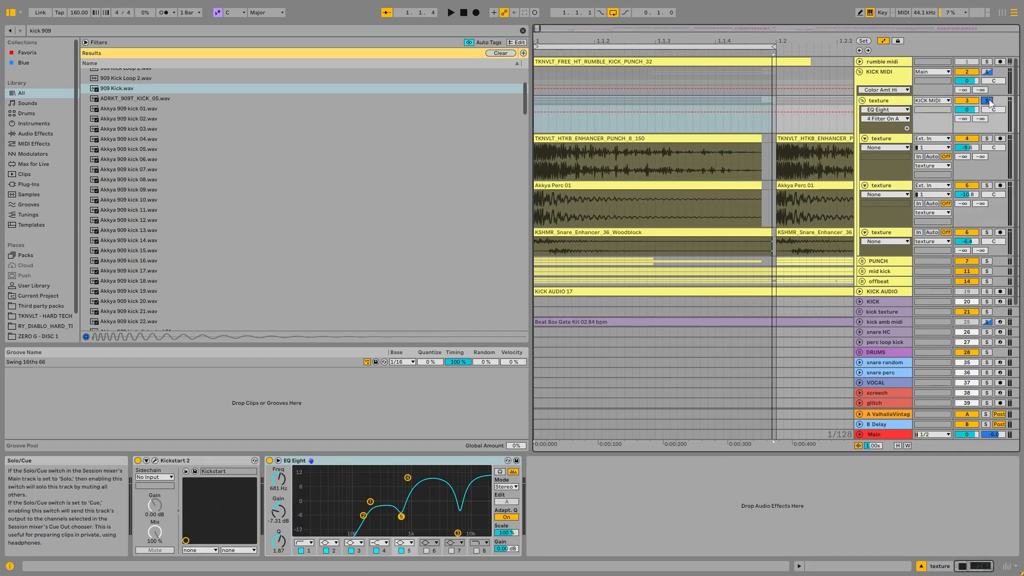
{"action": "key", "text": "space"}
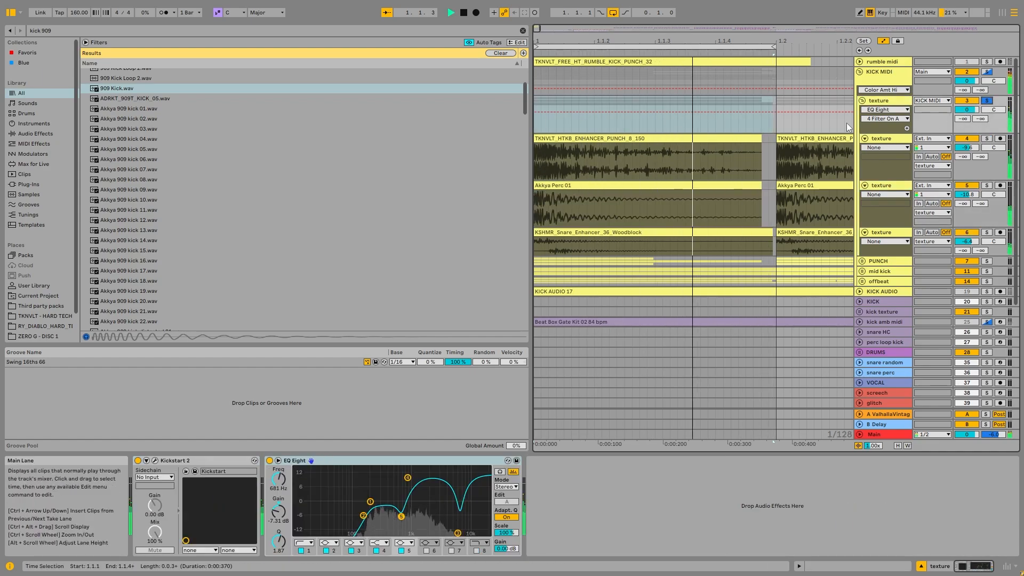
Solo the whole KICK MIDI group and toggle the texture group's mute during playback to compare.
{"action": "left_click", "coordinate": [986, 71]}
{"action": "key", "text": "space"}
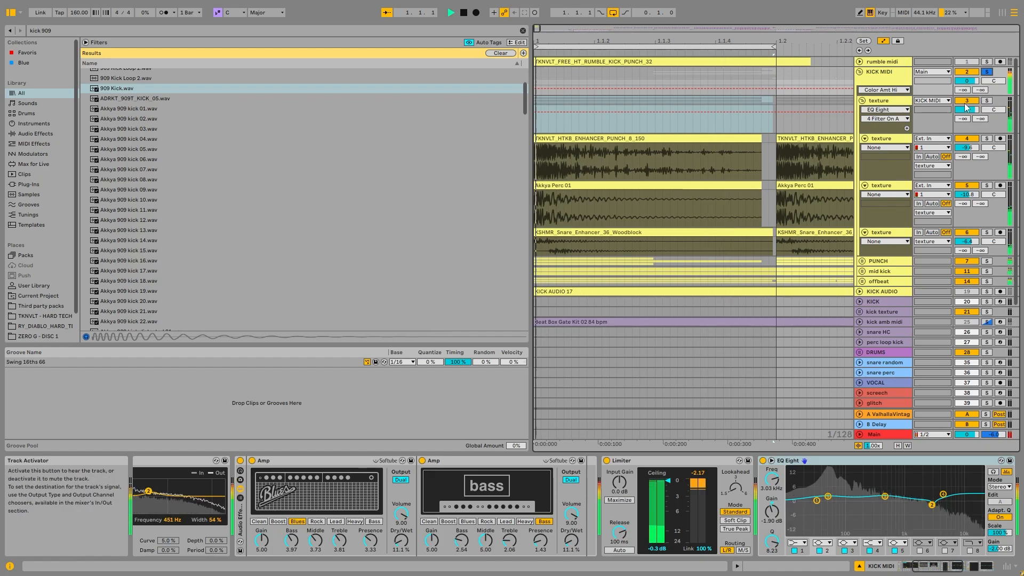
{"action": "left_click", "coordinate": [966, 101]}
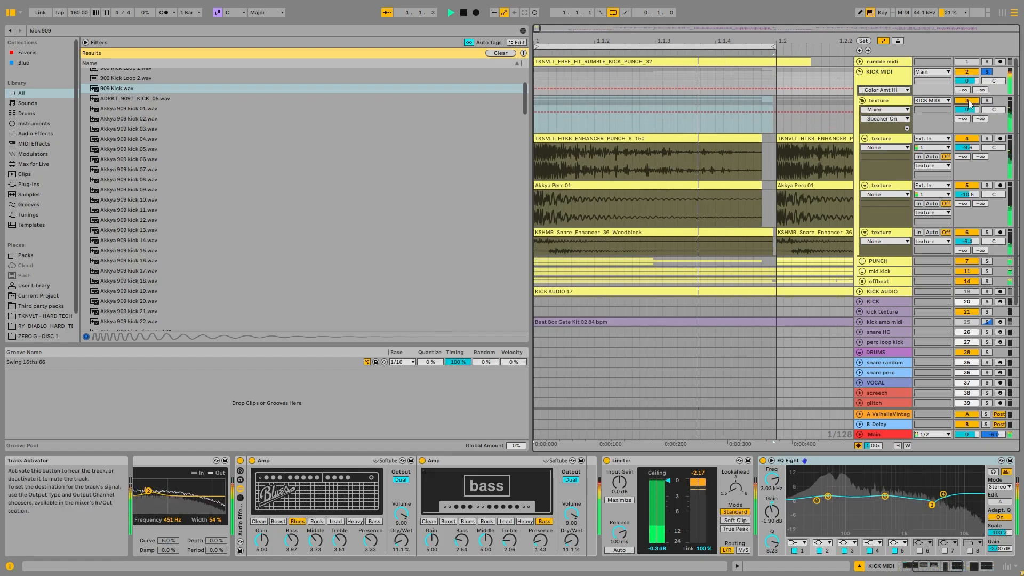
Fold the texture group and the KICK MIDI group, and stop playback.
{"action": "left_click", "coordinate": [861, 101]}
{"action": "key", "text": "space"}
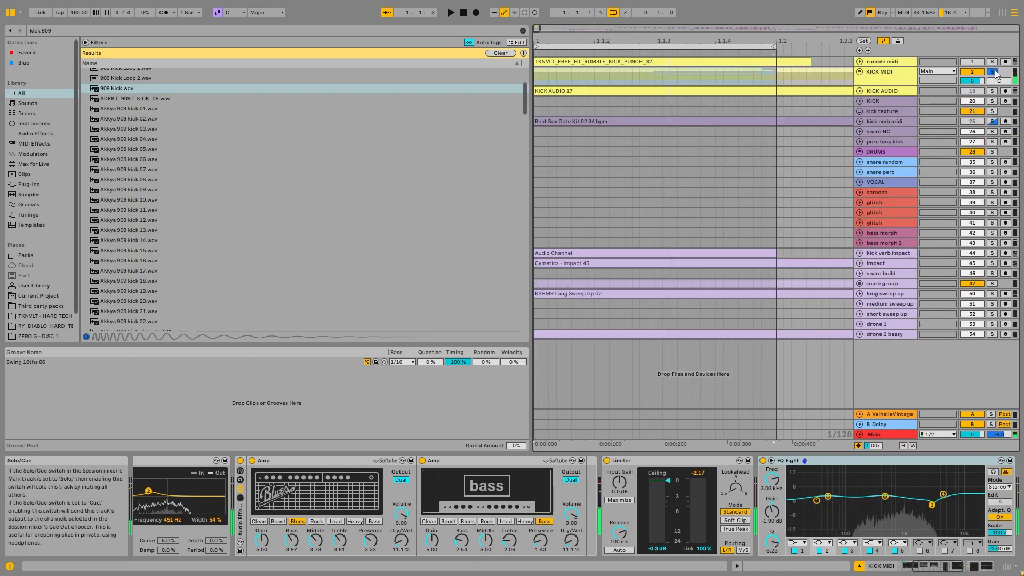
{"action": "left_click", "coordinate": [882, 76]}
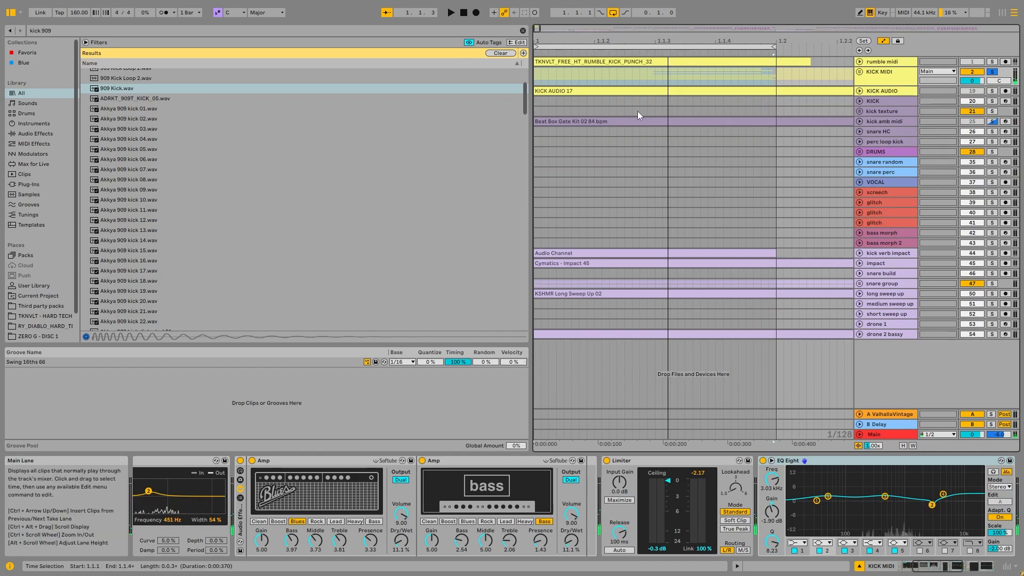
Locate the start of the KICK track's arrangement at bar 17 and unfold the KICK track.
{"action": "scroll", "coordinate": [652, 87], "scroll_direction": "down", "scroll_amount": 8}
{"action": "left_click", "coordinate": [905, 92]}
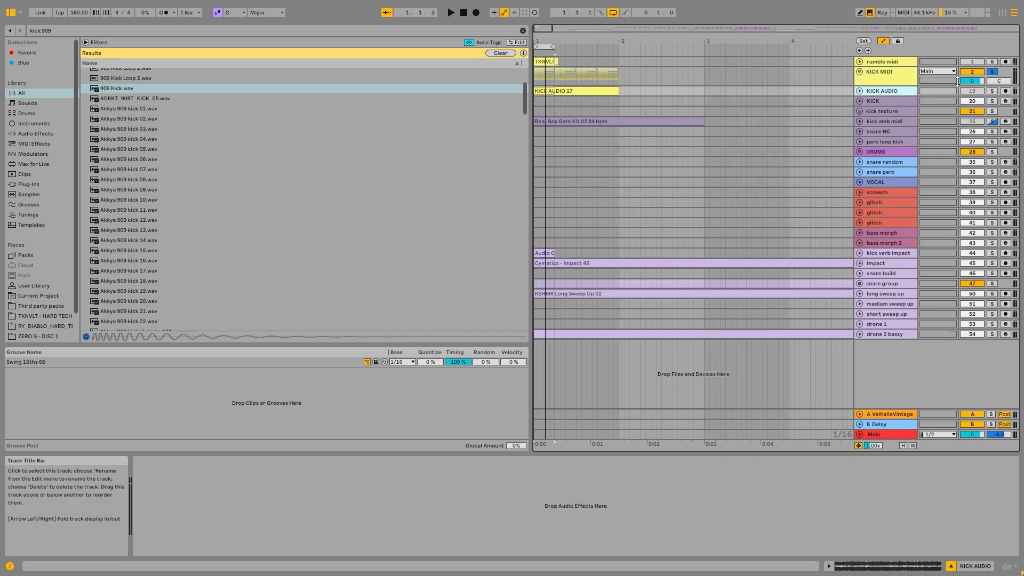
{"action": "scroll", "coordinate": [553, 95], "scroll_direction": "down", "scroll_amount": 10}
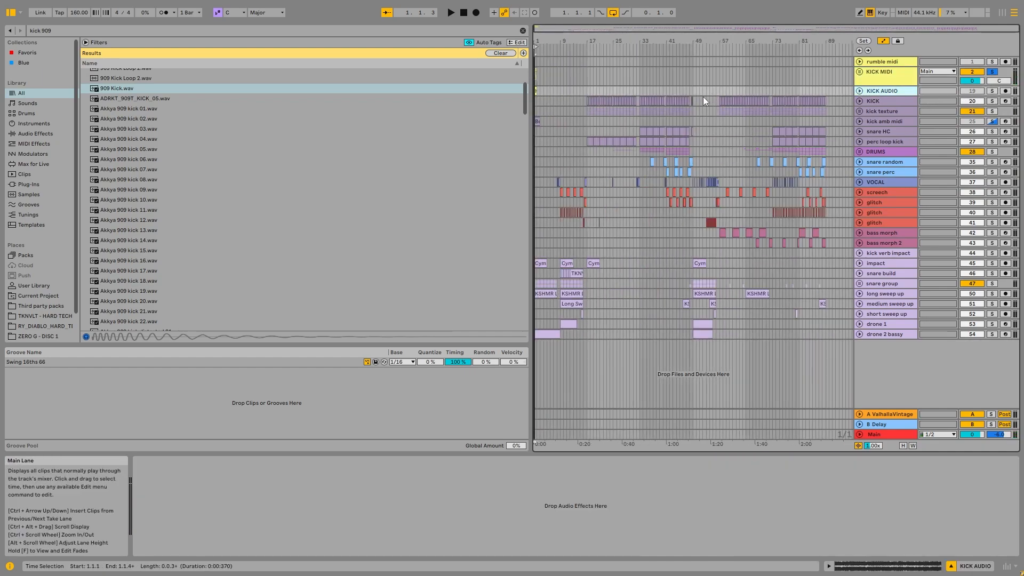
{"action": "left_click", "coordinate": [586, 97]}
{"action": "left_click", "coordinate": [859, 101]}
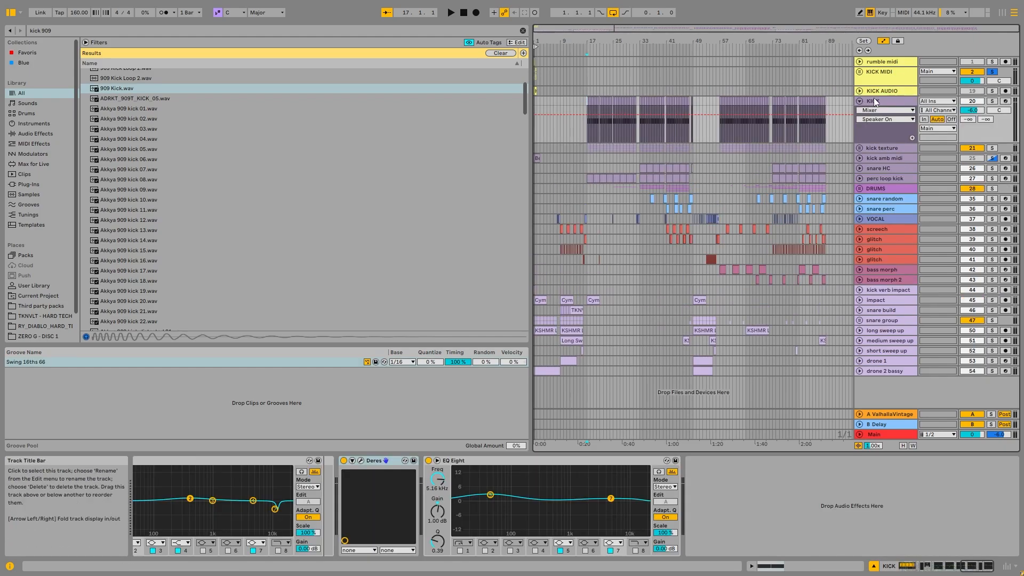
Solo the KICK track and play it from bar 18.
{"action": "left_click", "coordinate": [593, 104]}
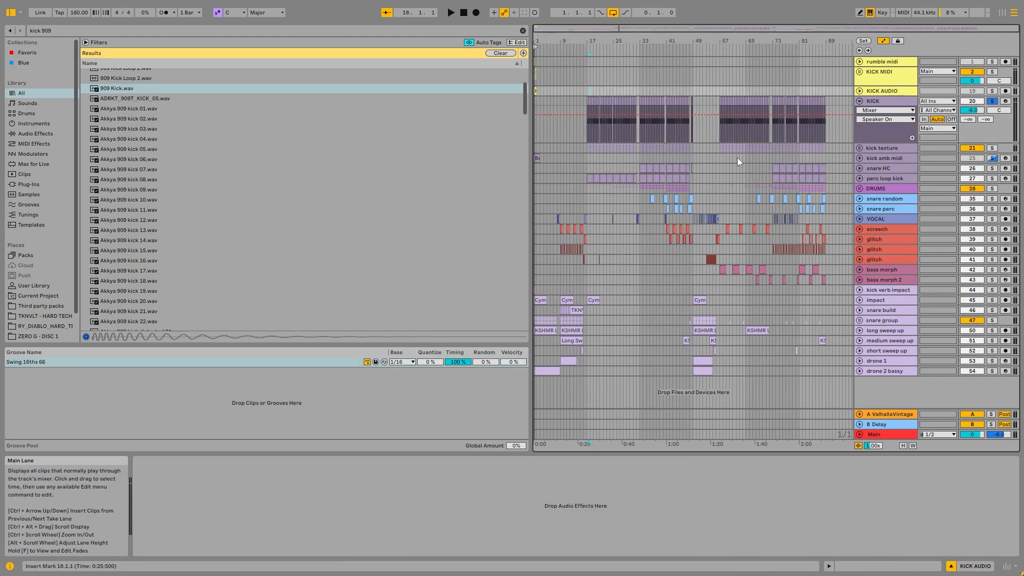
{"action": "left_click", "coordinate": [875, 101]}
{"action": "key", "text": "space"}
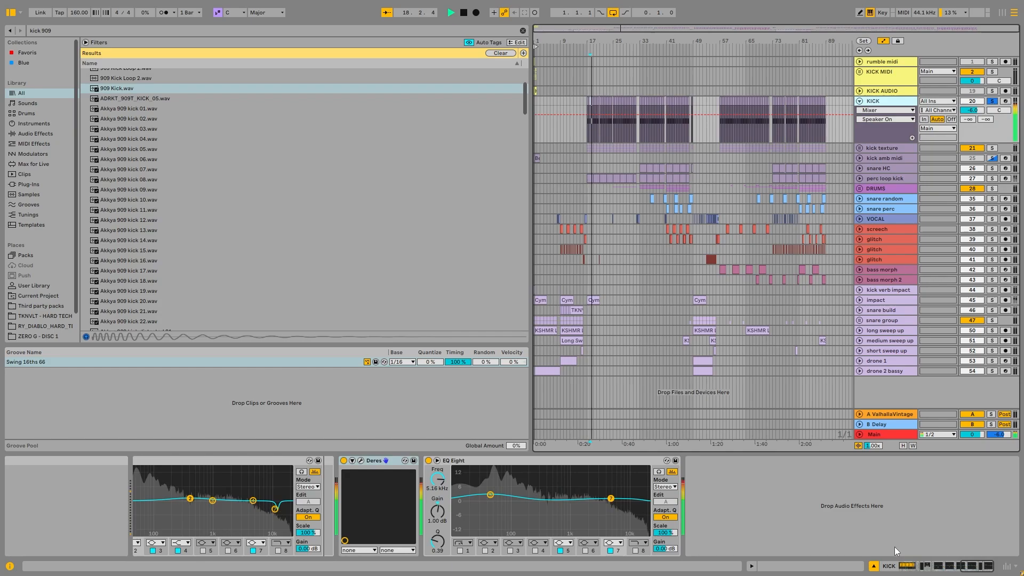
{"action": "key", "text": "space"}
Open the Oxford Inflator window in the KICK track's device chain, check it during playback, and close it.
{"action": "mouse_move", "coordinate": [907, 565]}
{"action": "left_mouse_down"}
{"action": "mouse_move", "coordinate": [991, 568]}
{"action": "mouse_move", "coordinate": [927, 566]}
{"action": "left_mouse_up"}
{"action": "left_click", "coordinate": [660, 469]}
{"action": "left_click", "coordinate": [403, 460]}
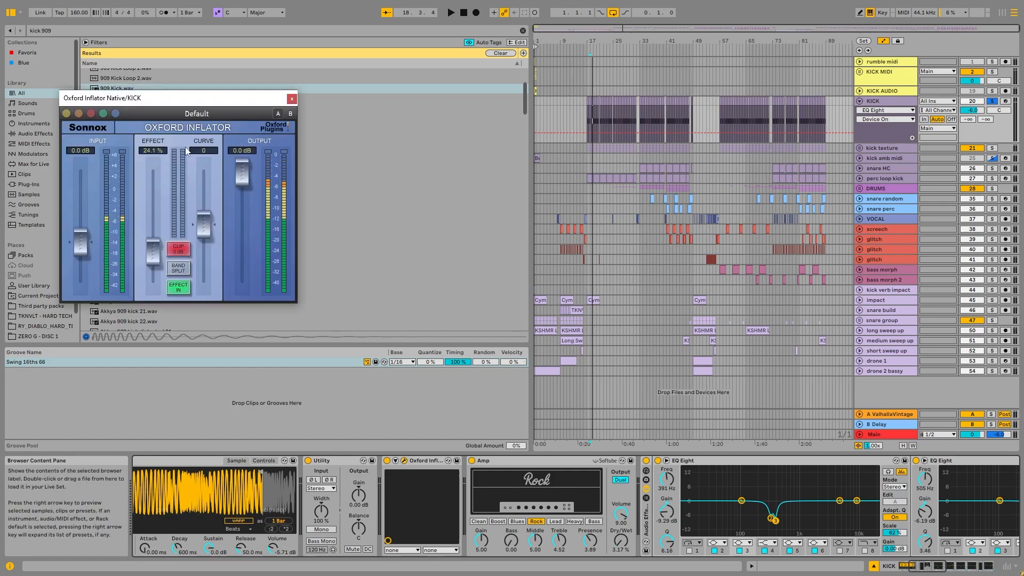
{"action": "key", "text": "space"}
{"action": "key", "text": "space"}
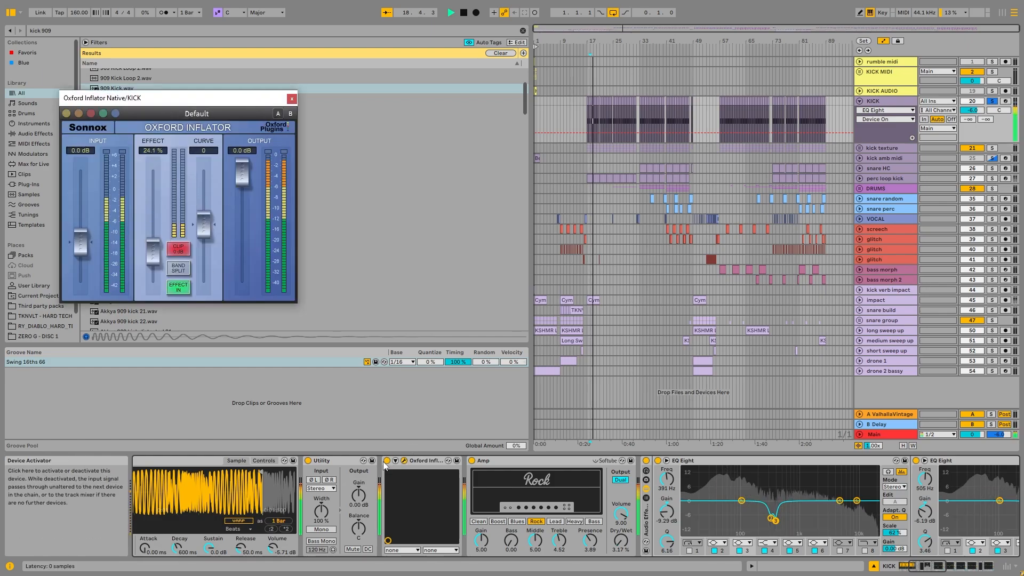
{"action": "left_click", "coordinate": [291, 100]}
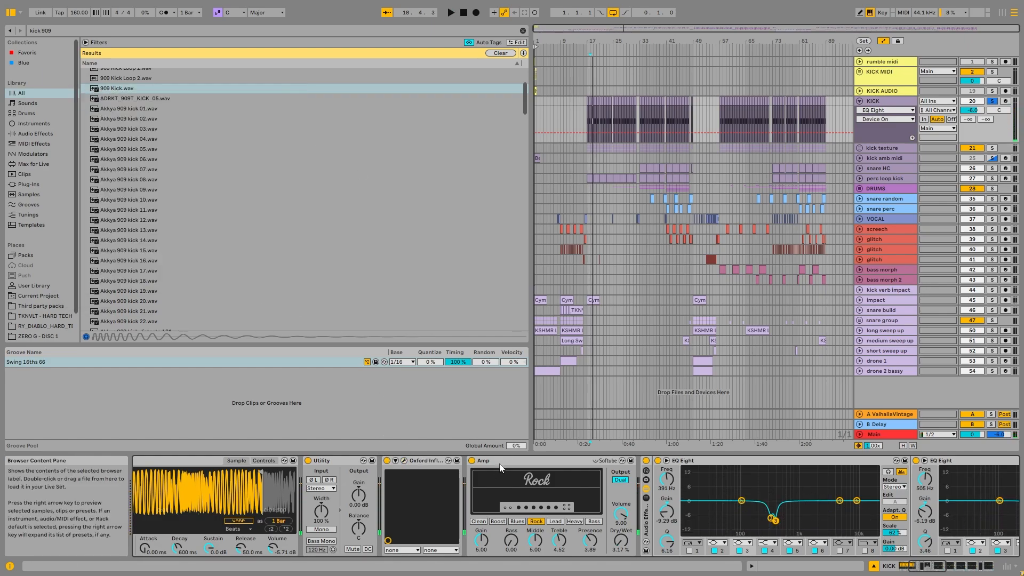
Bypass and re-enable the Audio Effect Rack on the KICK track while playing from bar 18 to compare the sound.
{"action": "left_click", "coordinate": [645, 460]}
{"action": "scroll", "coordinate": [601, 118], "scroll_direction": "up", "scroll_amount": 6}
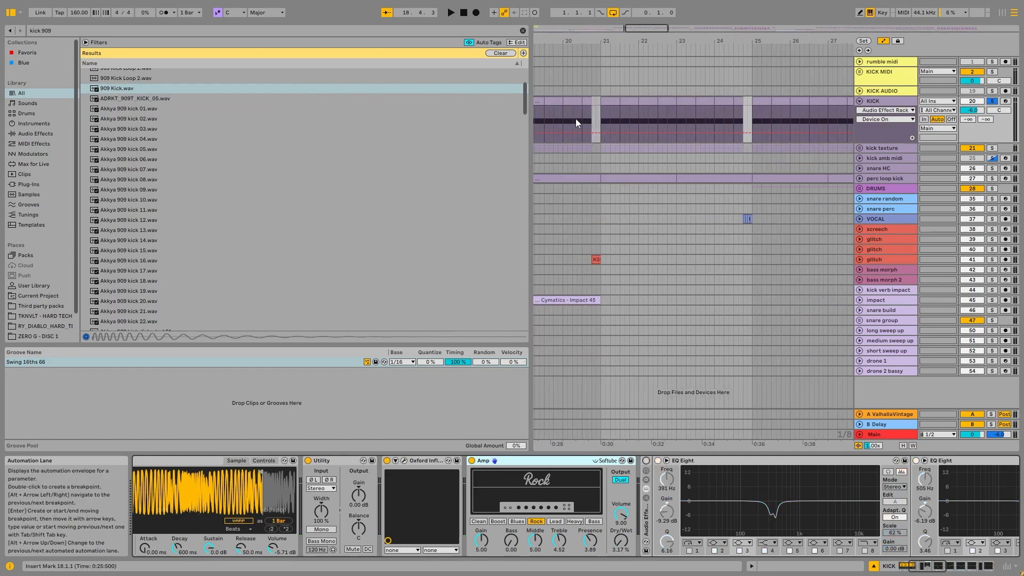
{"action": "key", "text": "space"}
{"action": "left_click", "coordinate": [645, 461]}
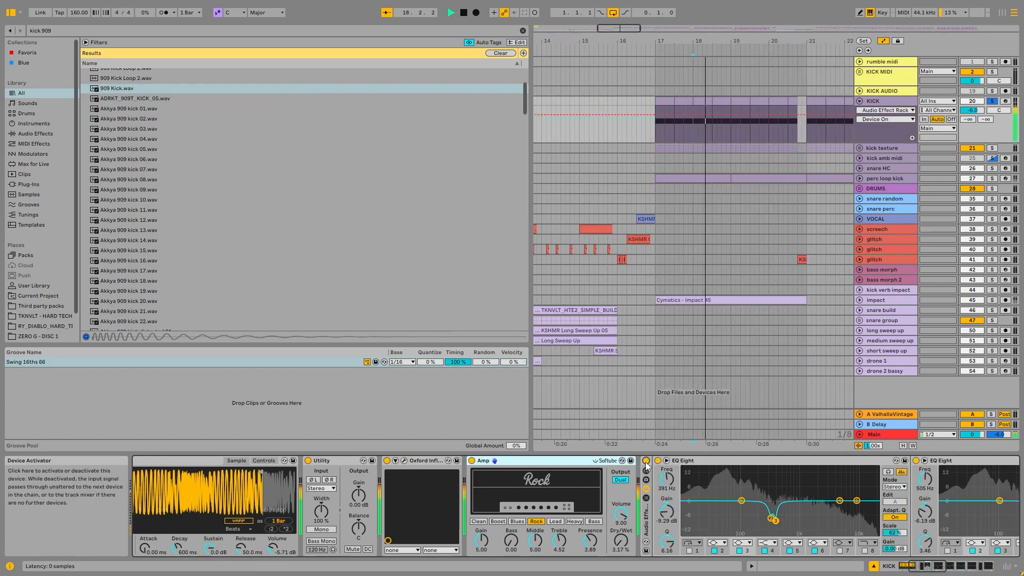
{"action": "left_click", "coordinate": [645, 461]}
{"action": "key", "text": "space"}
{"action": "key", "text": "space"}
{"action": "left_click", "coordinate": [645, 460]}
{"action": "key", "text": "space"}
{"action": "key", "text": "space"}
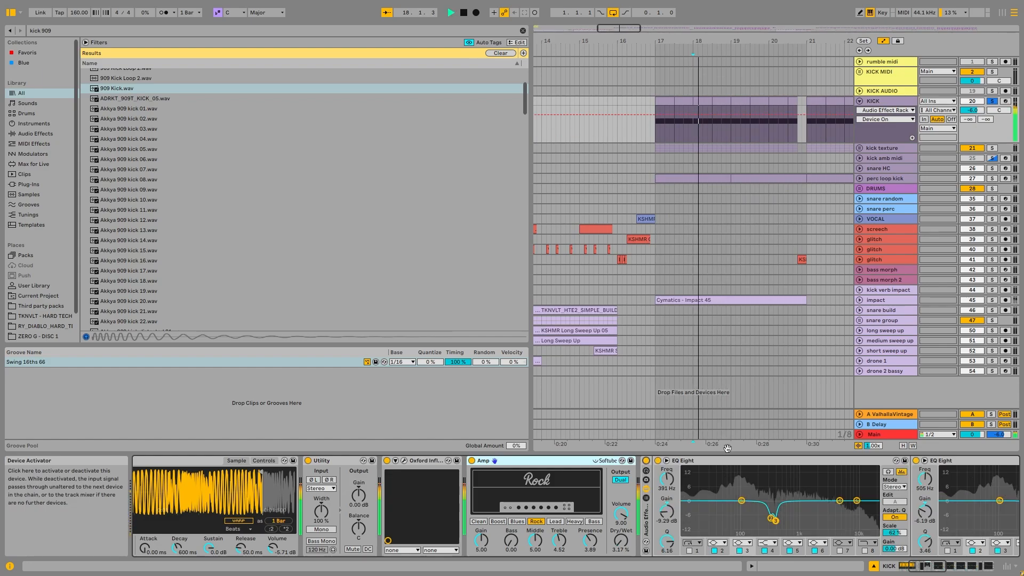
{"action": "key", "text": "space"}
Examine the first EQ Eight of the KICK track's Audio Effect Rack in its expanded display, and collapse it again.
{"action": "scroll", "coordinate": [541, 488], "scroll_direction": "down", "scroll_amount": 5}
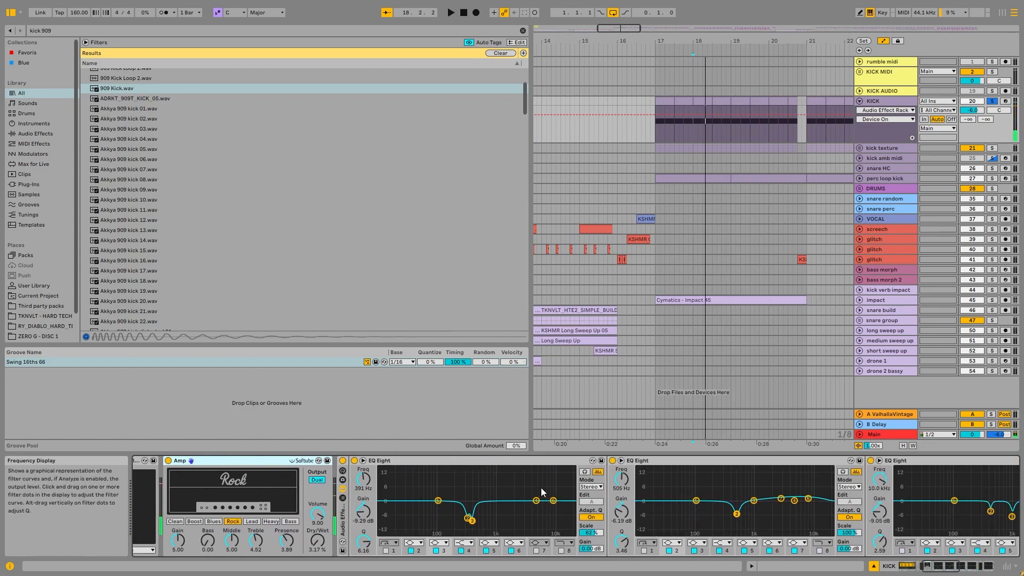
{"action": "double_click", "coordinate": [471, 486]}
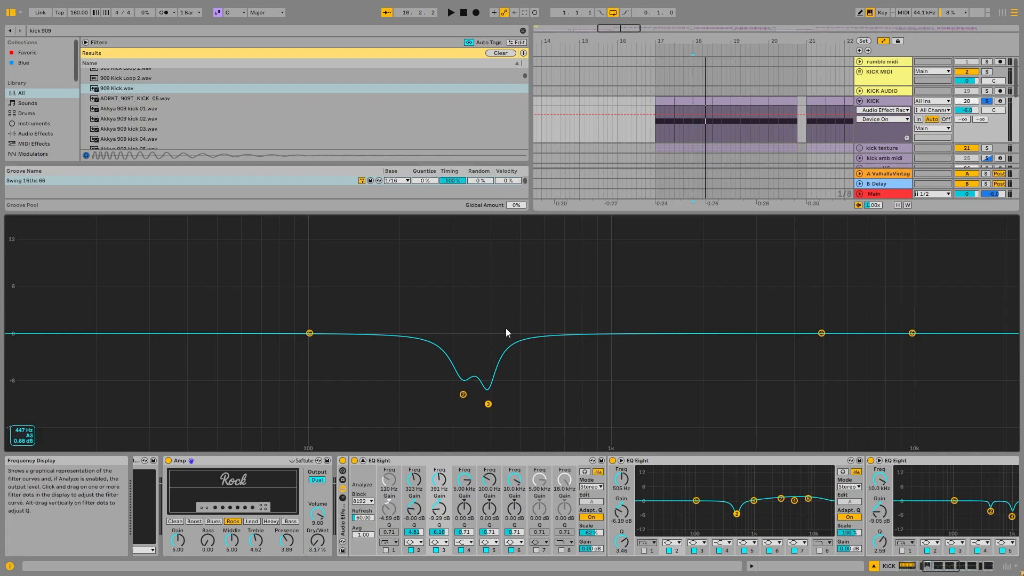
{"action": "double_click", "coordinate": [526, 306]}
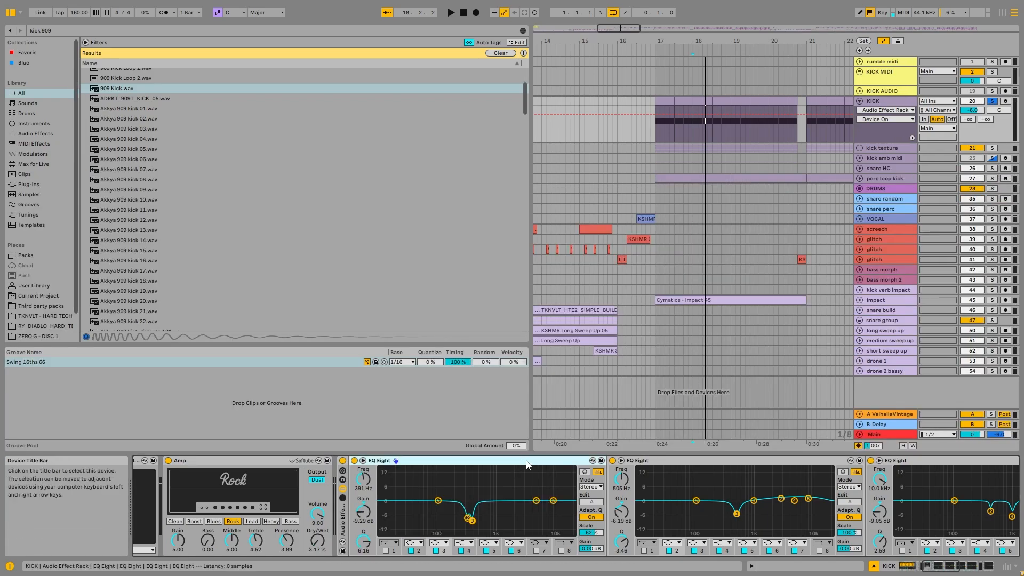
Toggle the last EQ Eight in the KICK track's device chain, leave it switched on, and play the kick.
{"action": "left_click", "coordinate": [708, 461]}
{"action": "left_click_drag", "start_coordinate": [933, 564], "coordinate": [968, 563]}
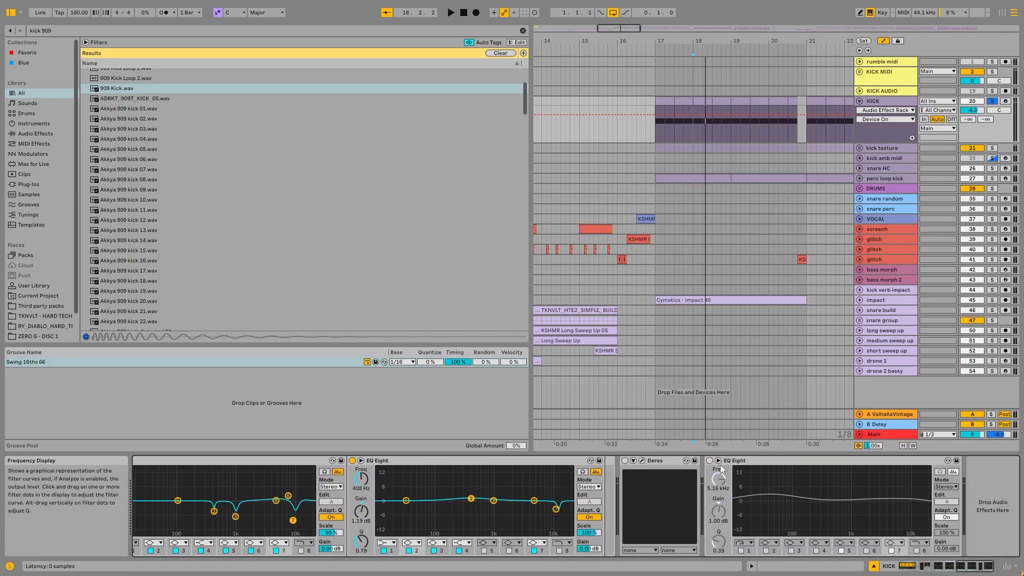
{"action": "left_click", "coordinate": [707, 460]}
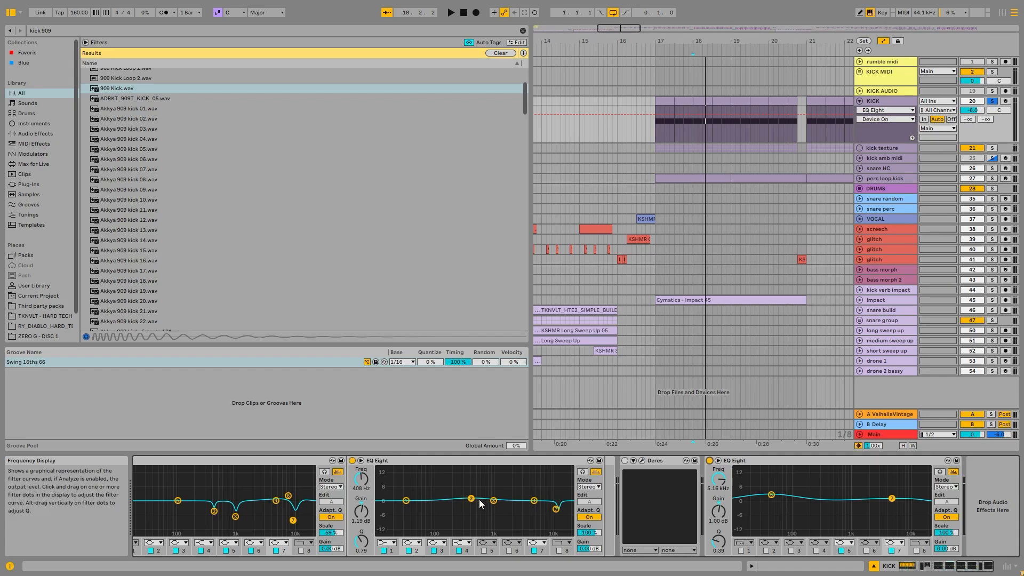
{"action": "key", "text": "space"}
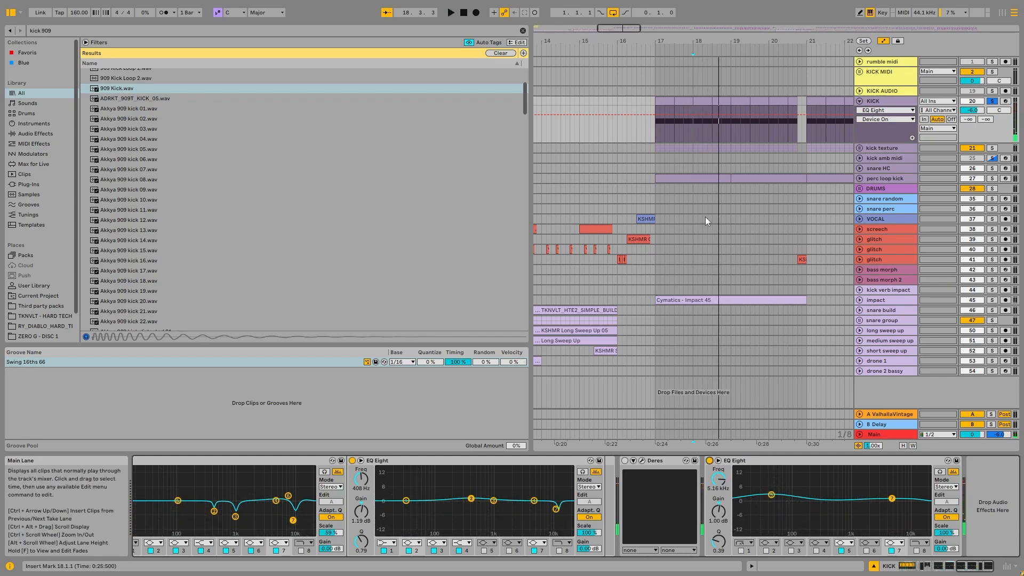
{"action": "key", "text": "space"}
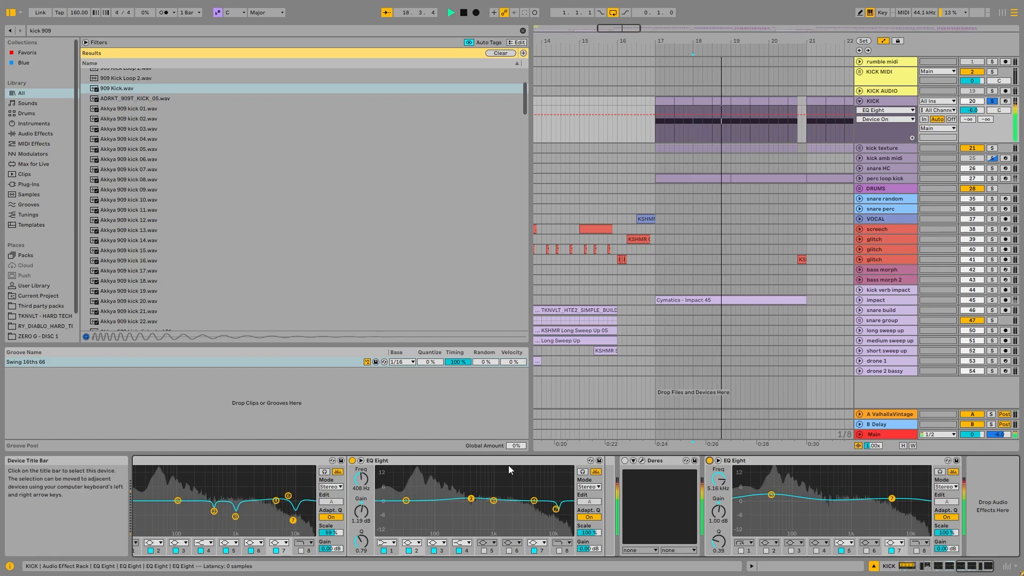
Switch on Deres on the KICK track, examine its settings in the plug-in window, and close the window.
{"action": "left_click", "coordinate": [625, 460]}
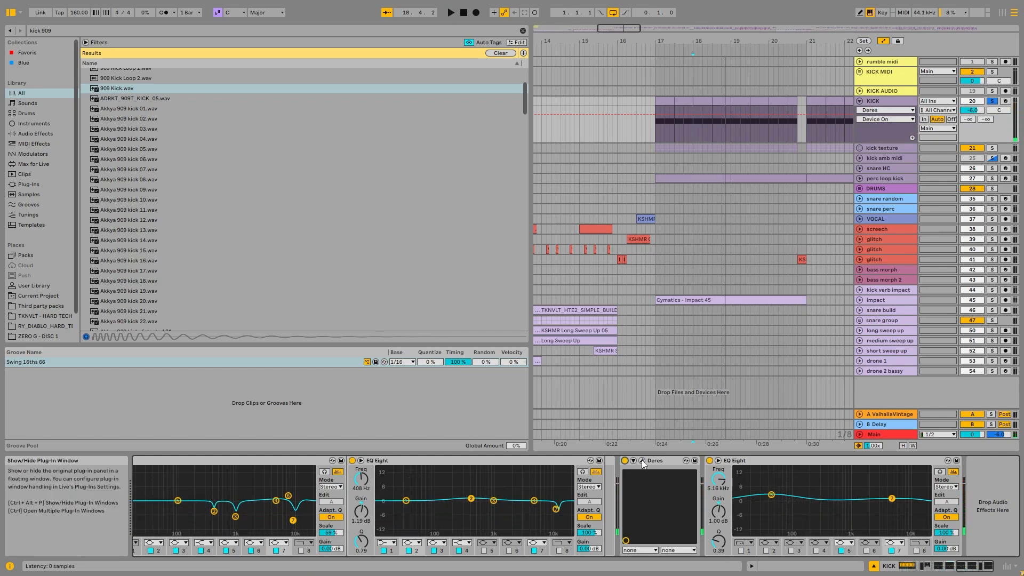
{"action": "left_click", "coordinate": [642, 462]}
{"action": "left_click_drag", "start_coordinate": [343, 55], "coordinate": [665, 35]}
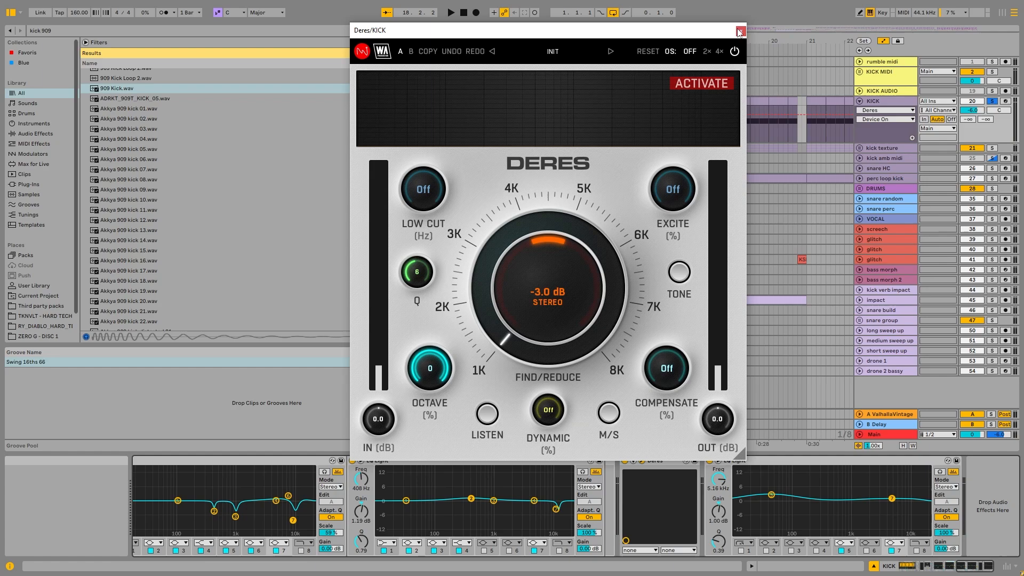
{"action": "left_click", "coordinate": [738, 32]}
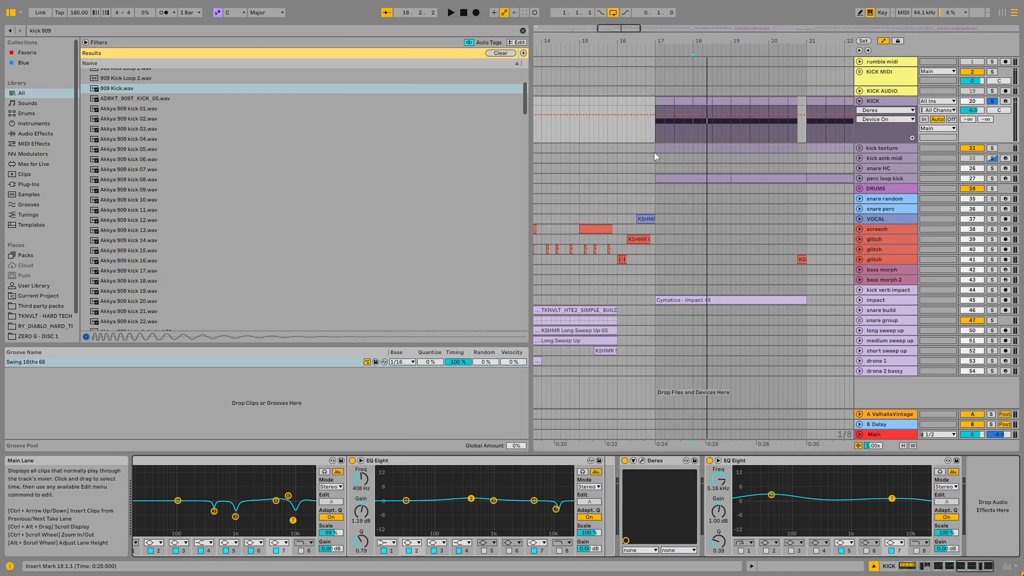
Select the KICK clip at bar 17, and reopen the Deres window to review its frequency reduction before closing it.
{"action": "left_click", "coordinate": [665, 103]}
{"action": "left_click", "coordinate": [904, 103]}
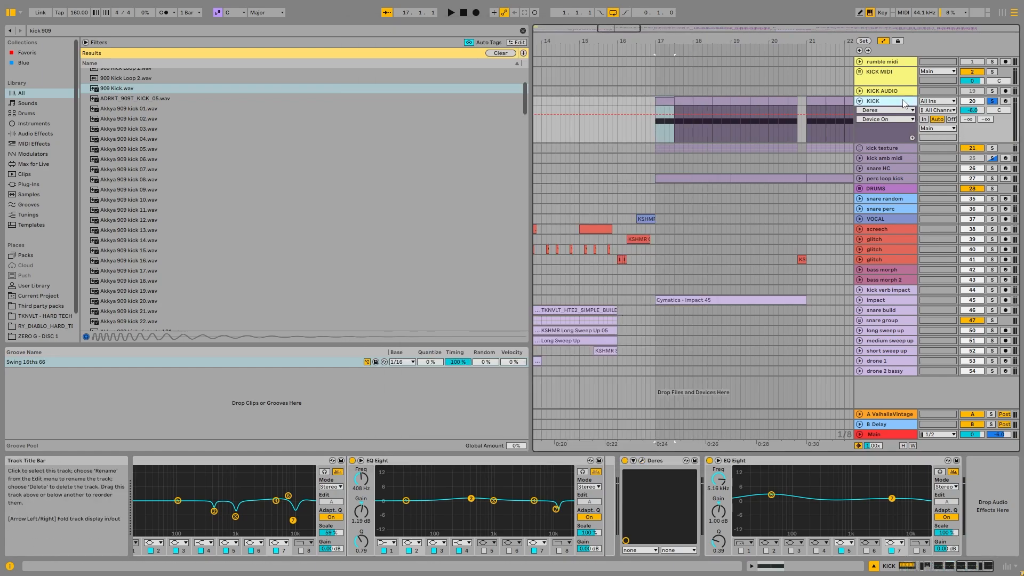
{"action": "left_click", "coordinate": [642, 460]}
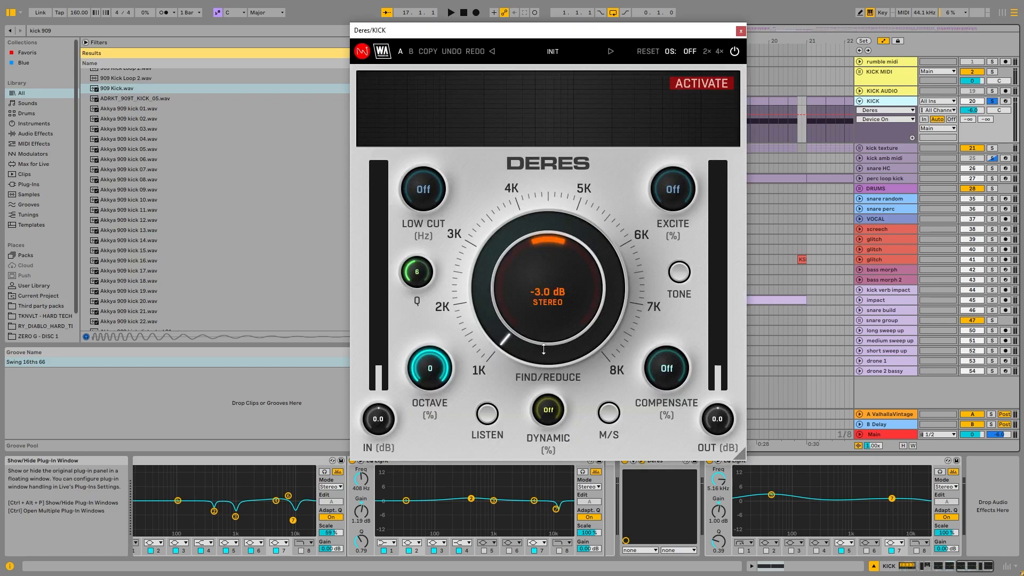
{"action": "left_click", "coordinate": [741, 32]}
{"action": "left_click", "coordinate": [666, 102]}
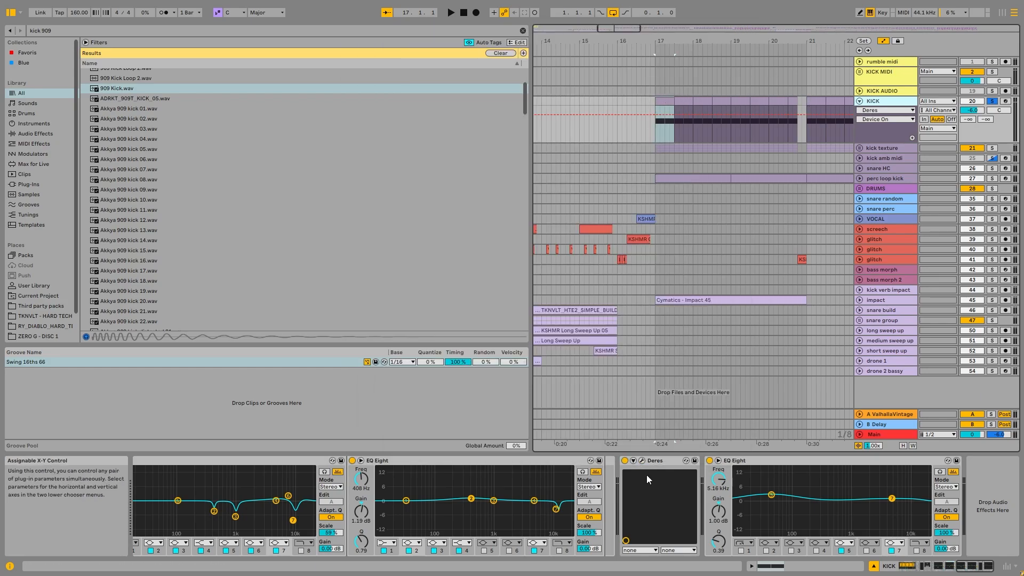
Set the reduction in Deres on the KICK track to -9.3 dB while playing the kick, and close the plug-in window.
{"action": "left_click", "coordinate": [642, 461]}
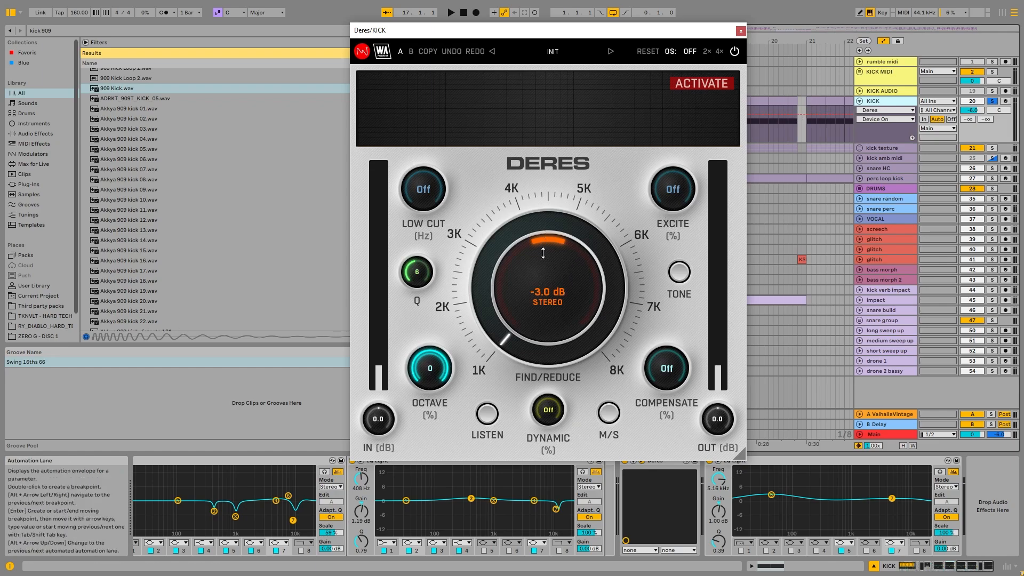
{"action": "key", "text": "space"}
{"action": "left_click_drag", "start_coordinate": [544, 253], "coordinate": [543, 296]}
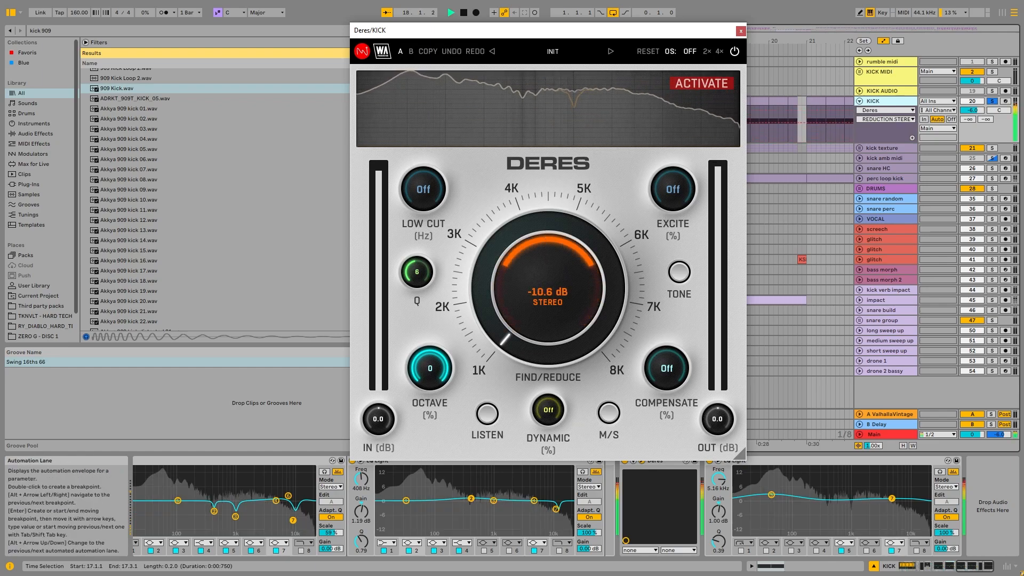
{"action": "key", "text": "space"}
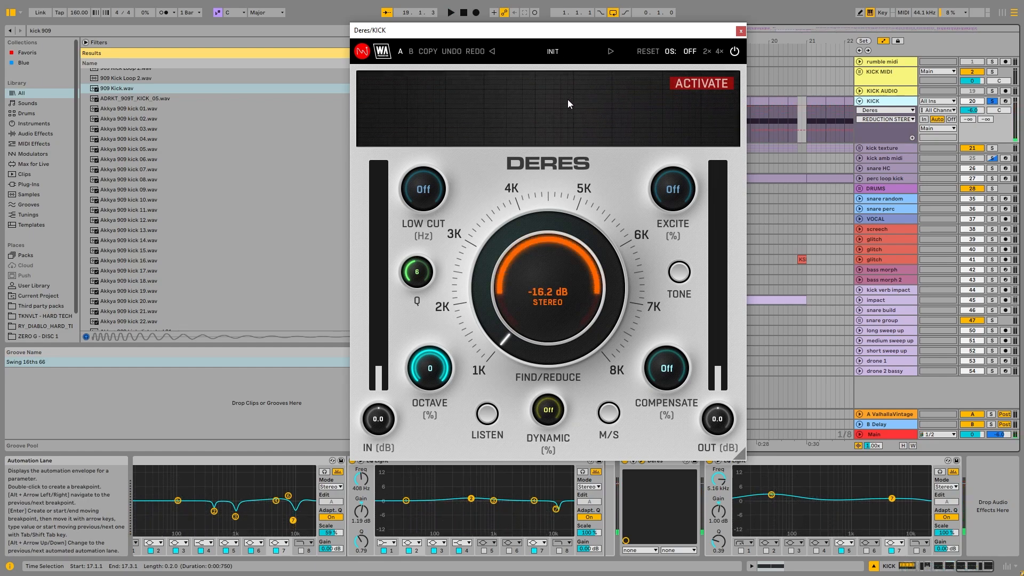
{"action": "key", "text": "space"}
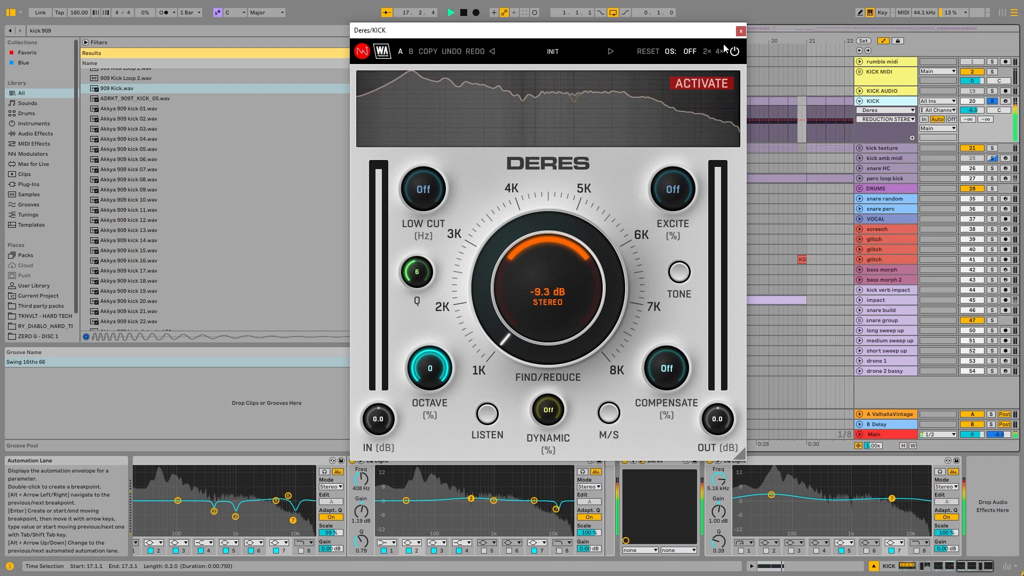
{"action": "key", "text": "space"}
{"action": "key", "text": "Escape"}
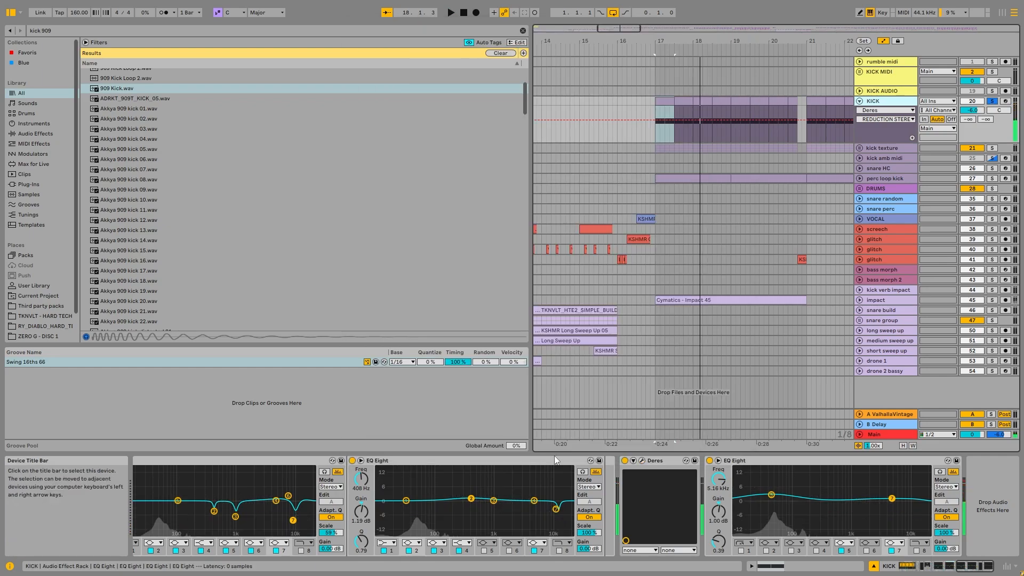
Reopen the Deres window, move it aside to review it next to the preceding EQ Eight, and close it.
{"action": "left_click", "coordinate": [642, 460]}
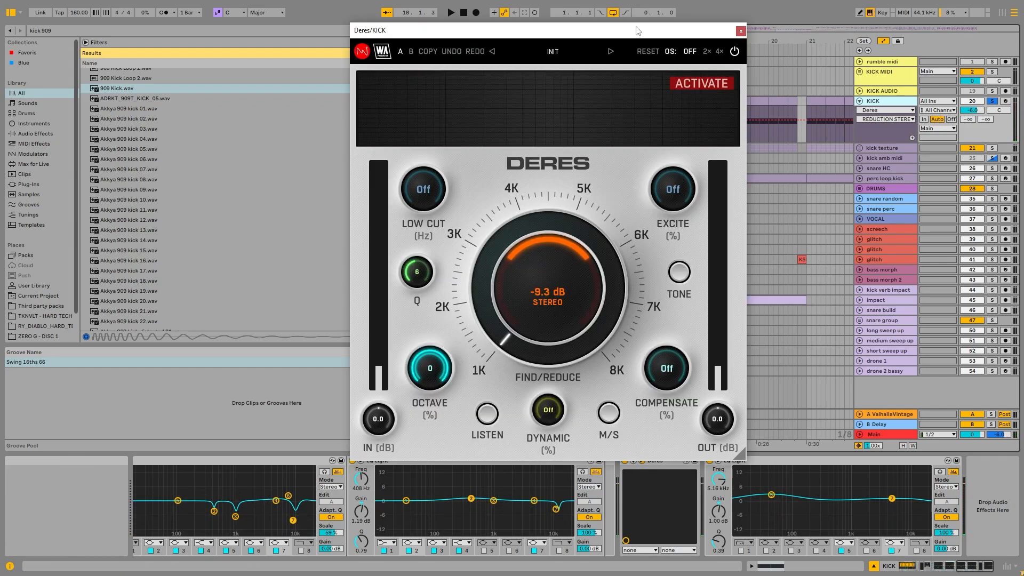
{"action": "left_click_drag", "start_coordinate": [638, 31], "coordinate": [447, 18]}
{"action": "left_click", "coordinate": [411, 513]}
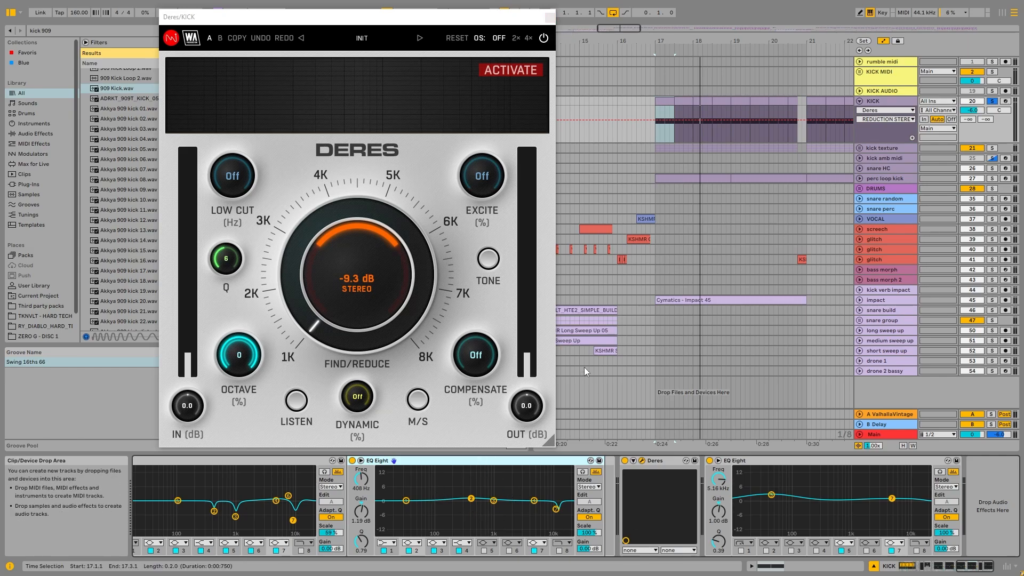
{"action": "left_click", "coordinate": [551, 19]}
Fold the KICK track, then solo the kick texture group and unfold it to show its tracks.
{"action": "left_click", "coordinate": [887, 101]}
{"action": "scroll", "coordinate": [826, 120], "scroll_direction": "down", "scroll_amount": 5}
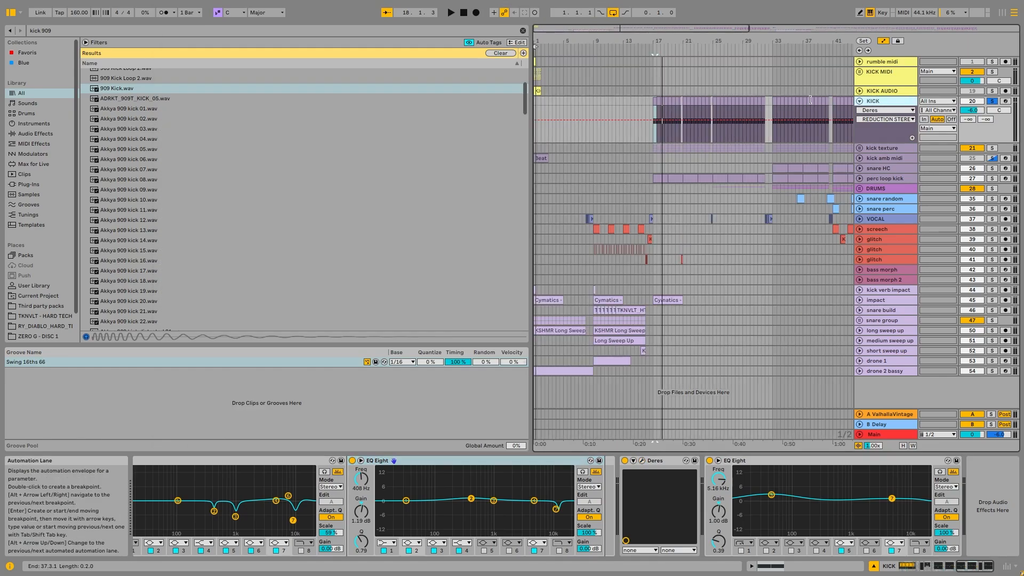
{"action": "left_click", "coordinate": [859, 101]}
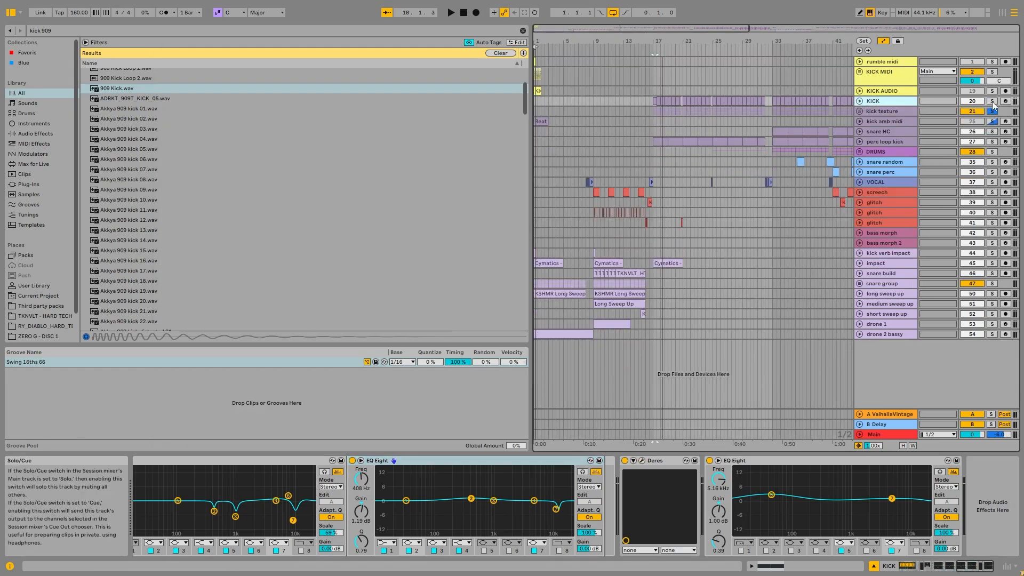
{"action": "left_click", "coordinate": [993, 111]}
{"action": "left_click", "coordinate": [859, 111]}
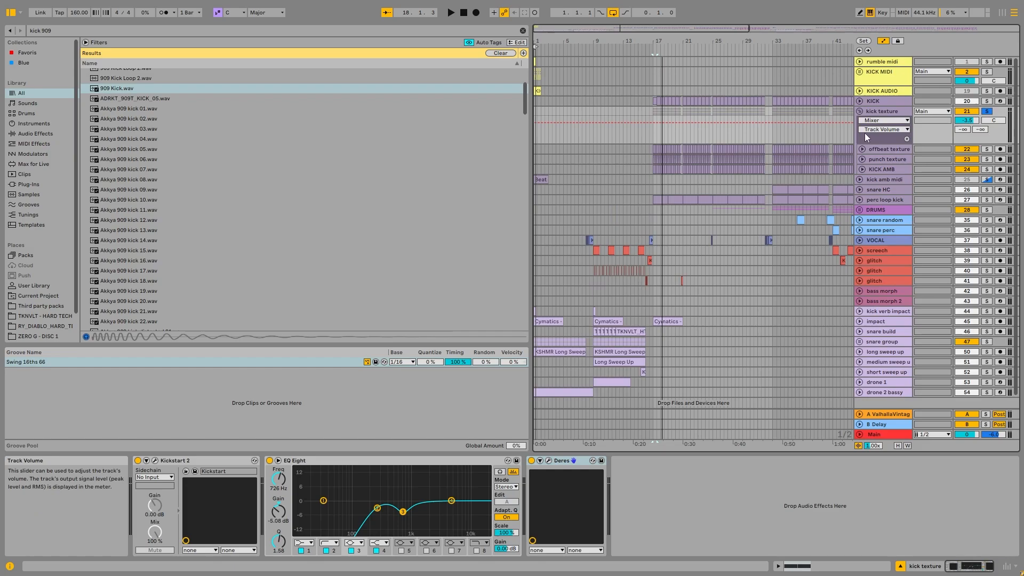
Solo the KICK track together with the kick texture group and play both from bar 17.
{"action": "scroll", "coordinate": [688, 149], "scroll_direction": "up", "scroll_amount": 3}
{"action": "scroll", "coordinate": [589, 158], "scroll_direction": "up", "scroll_amount": 5}
{"action": "left_click", "coordinate": [680, 149]}
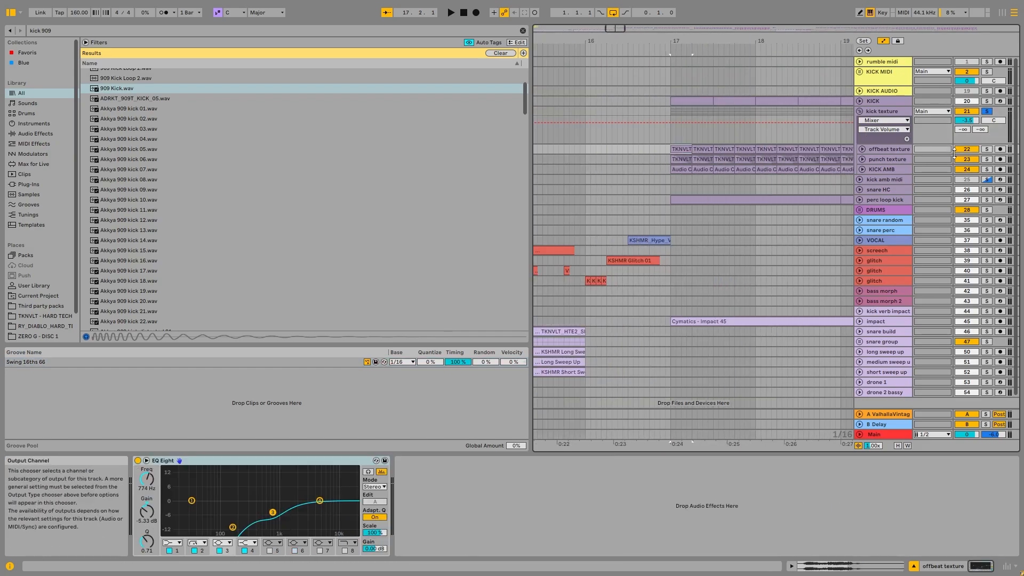
{"action": "scroll", "coordinate": [740, 180], "scroll_direction": "down", "scroll_amount": 3}
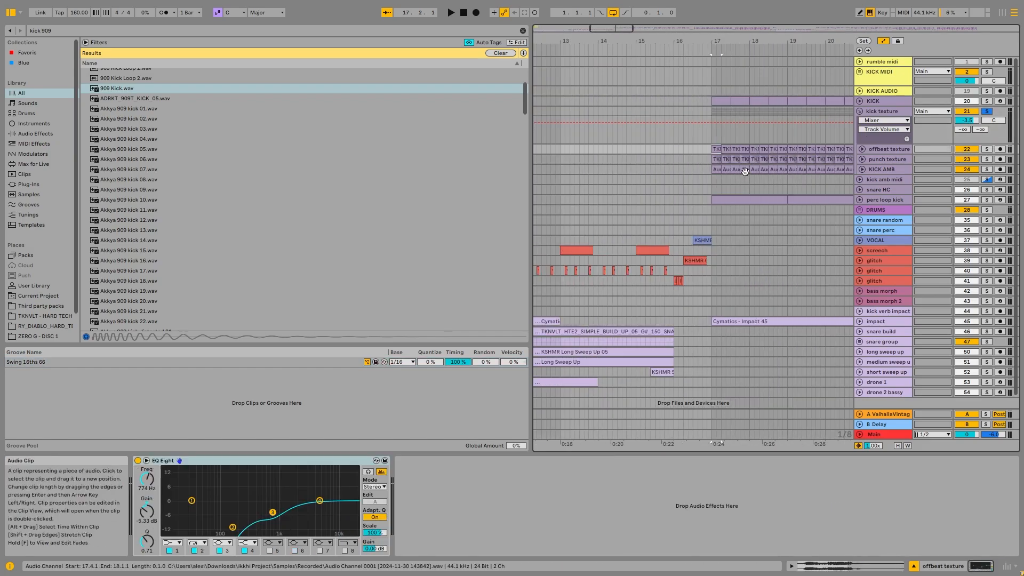
{"action": "left_click", "coordinate": [986, 101]}
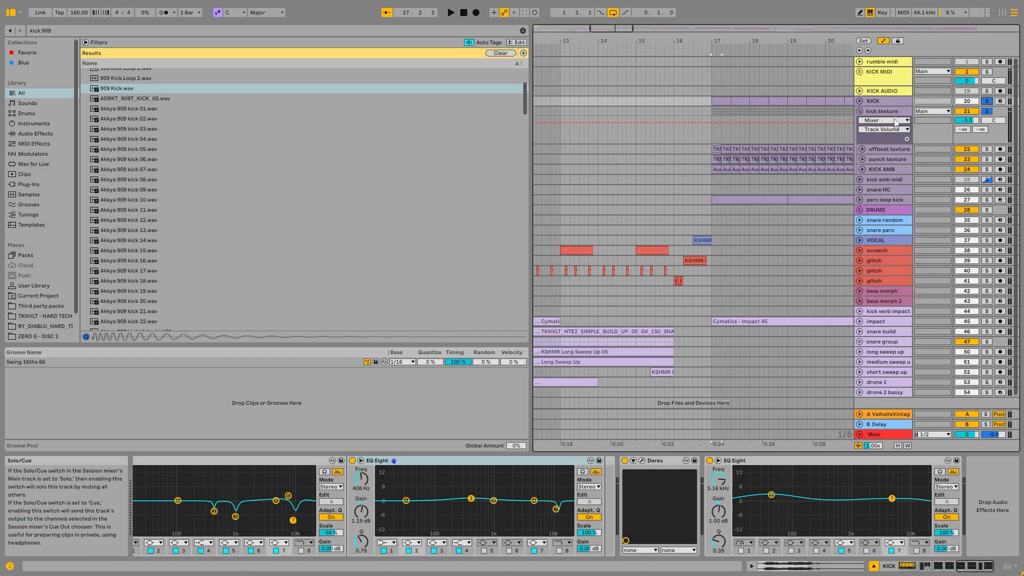
{"action": "key", "text": "space"}
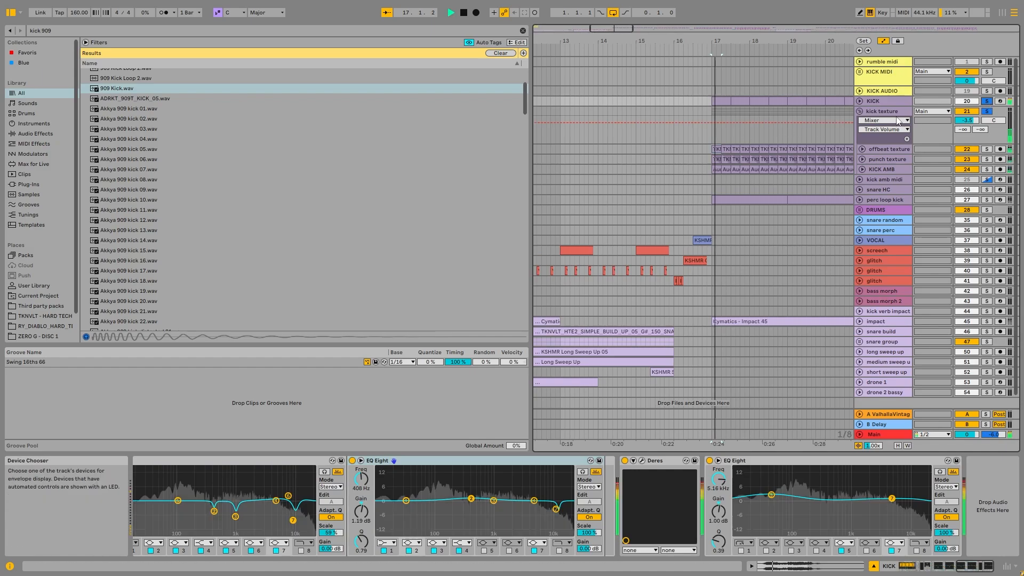
{"action": "left_click", "coordinate": [987, 112]}
{"action": "key", "text": "space"}
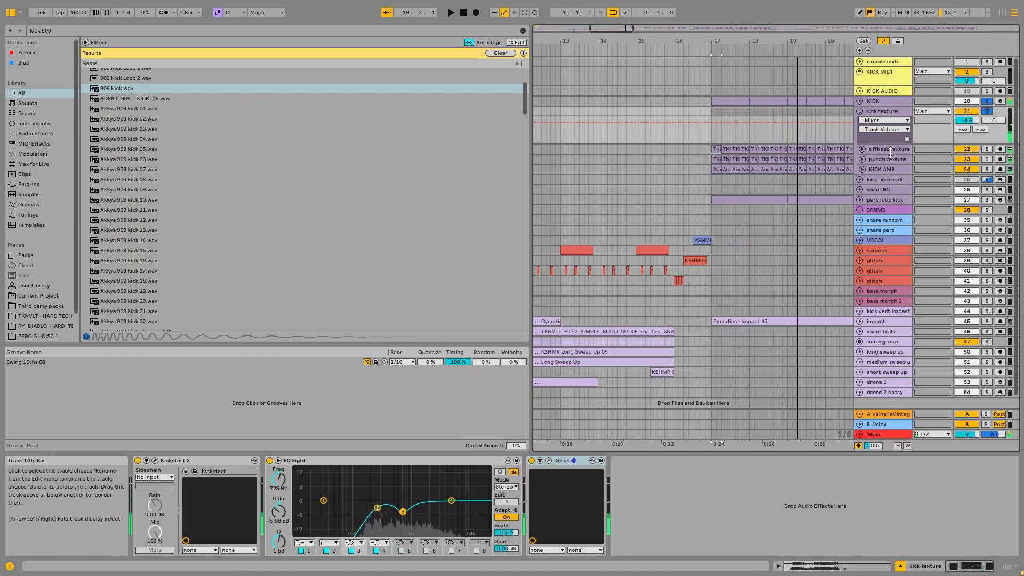
Unfold the offbeat texture, punch texture and KICK AMB tracks and select the first offbeat texture clip at bar 17.
{"action": "scroll", "coordinate": [752, 164], "scroll_direction": "up", "scroll_amount": 5}
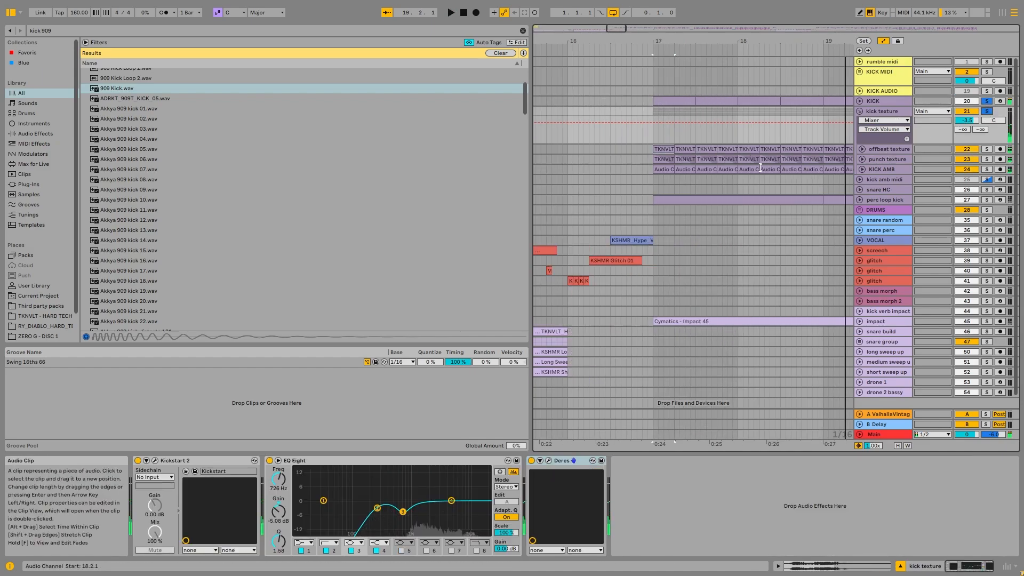
{"action": "left_click", "coordinate": [866, 149]}
{"action": "left_click", "coordinate": [861, 150]}
{"action": "left_click", "coordinate": [861, 196]}
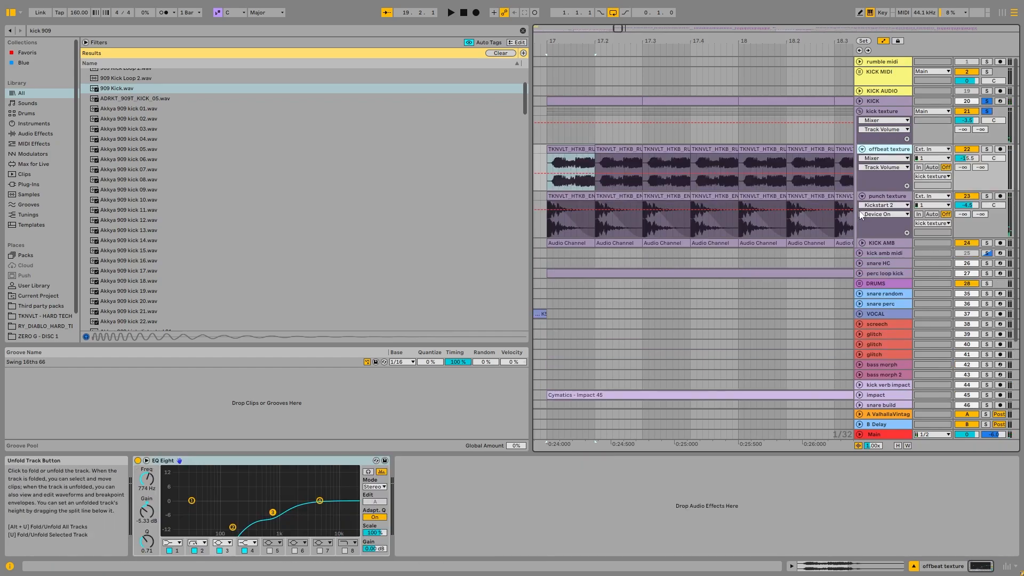
{"action": "left_click", "coordinate": [862, 243]}
{"action": "scroll", "coordinate": [558, 103], "scroll_direction": "down", "scroll_amount": 10}
{"action": "scroll", "coordinate": [587, 165], "scroll_direction": "up", "scroll_amount": 10}
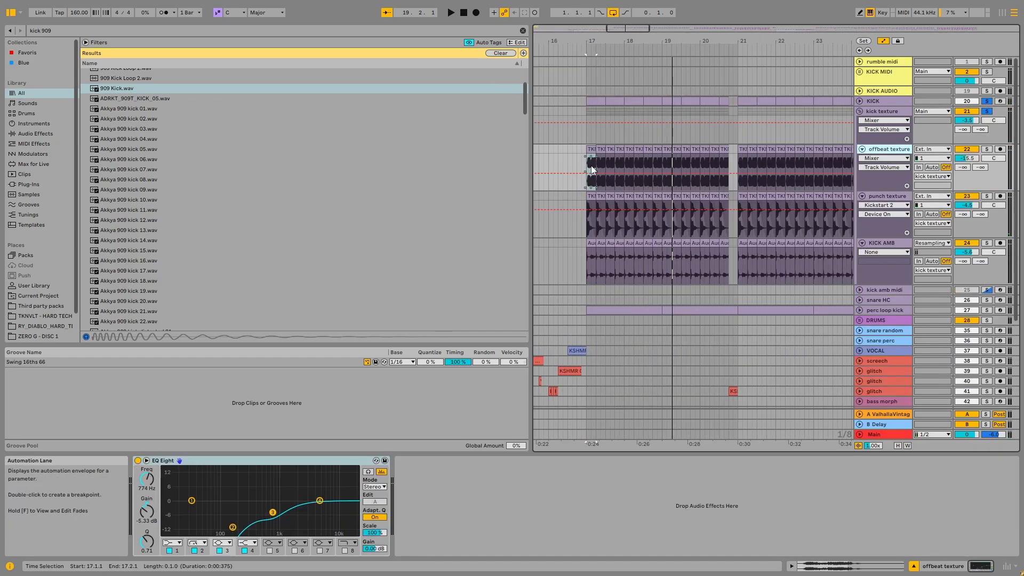
{"action": "left_click", "coordinate": [555, 155]}
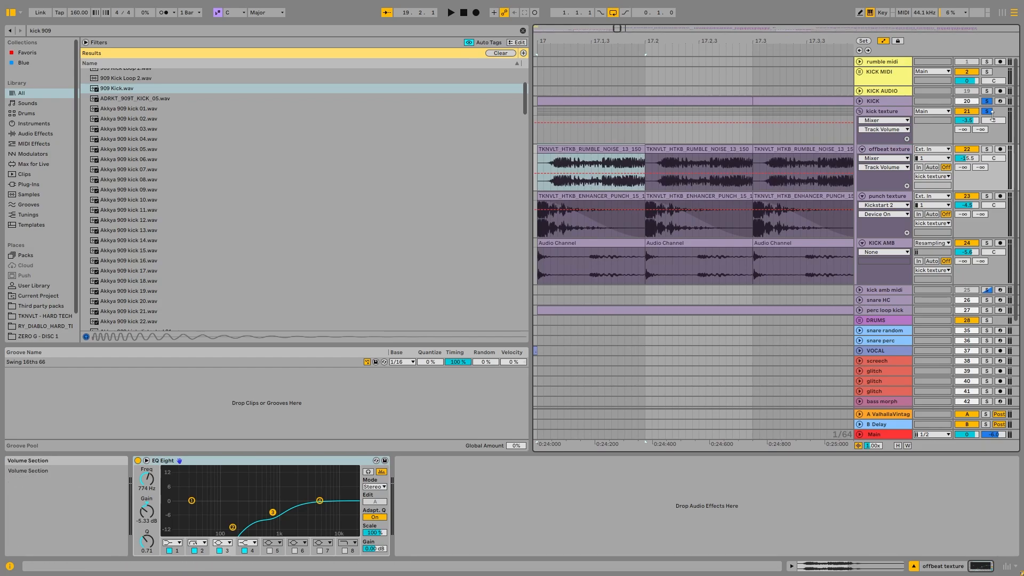
Solo the punch texture track, play its first clip at bar 17, and toggle its EQ Eight off and on again.
{"action": "left_click", "coordinate": [599, 198]}
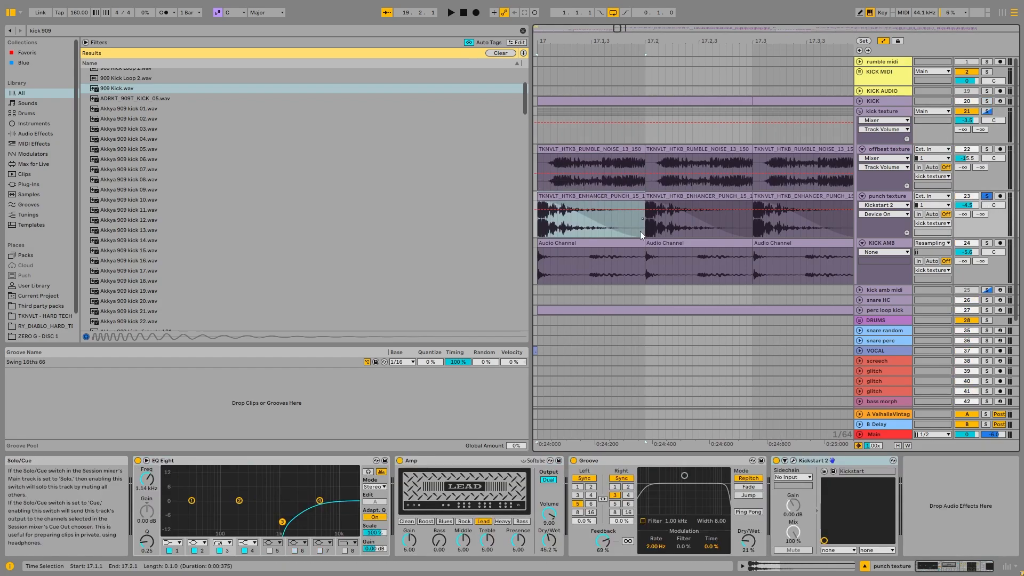
{"action": "key", "text": "space"}
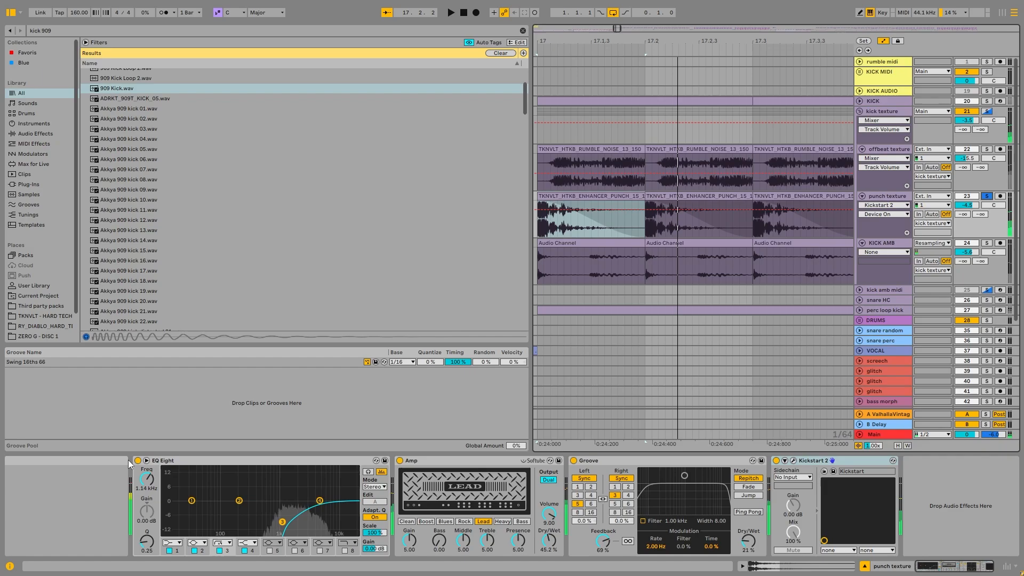
{"action": "left_click", "coordinate": [138, 460]}
{"action": "left_click", "coordinate": [138, 460]}
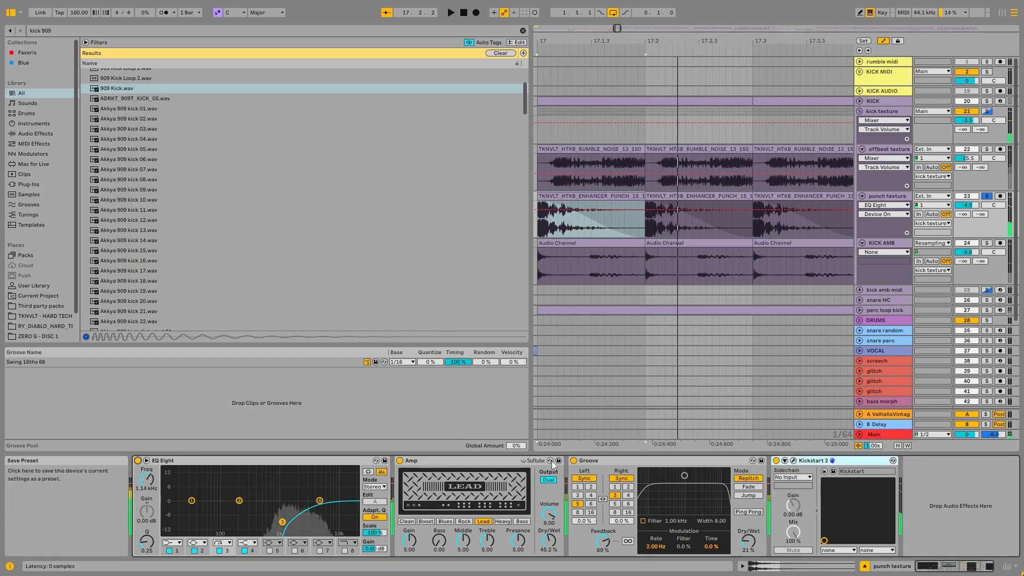
Review Kickstart 2 on the punch texture track in its plug-in window, close it, and examine the Amp and Groove devices.
{"action": "left_click", "coordinate": [793, 460]}
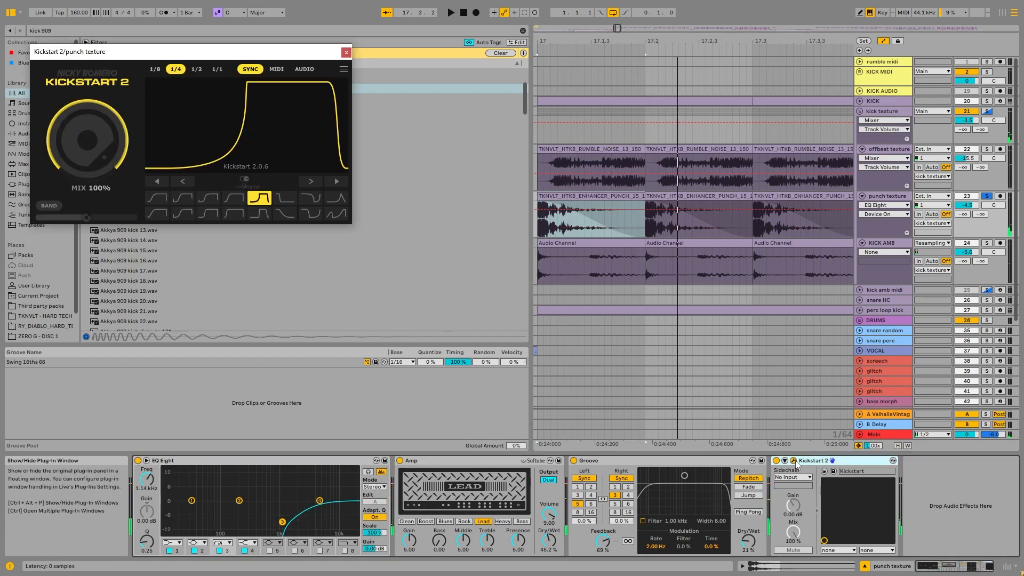
{"action": "left_click", "coordinate": [357, 42]}
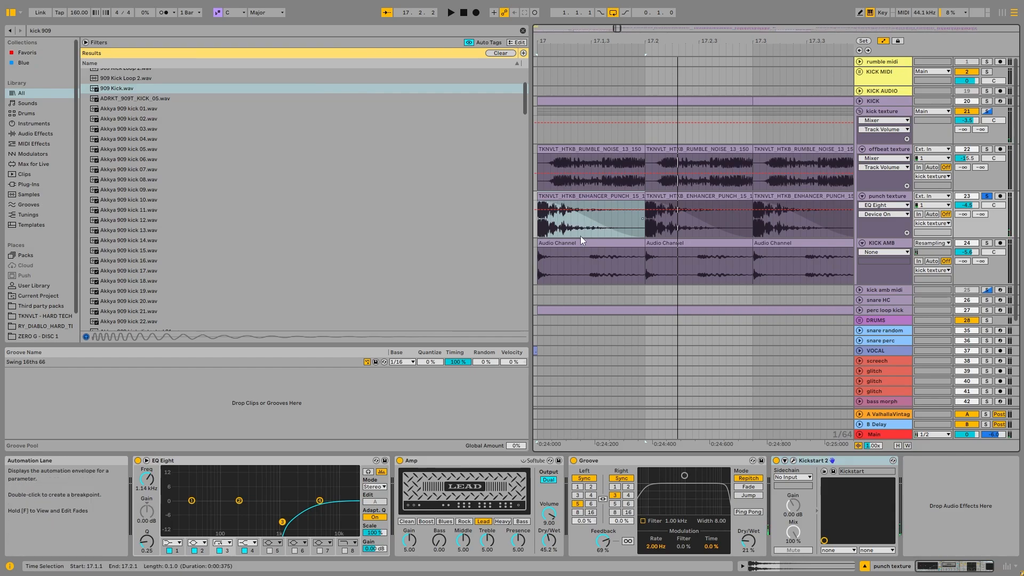
{"action": "left_click", "coordinate": [565, 222]}
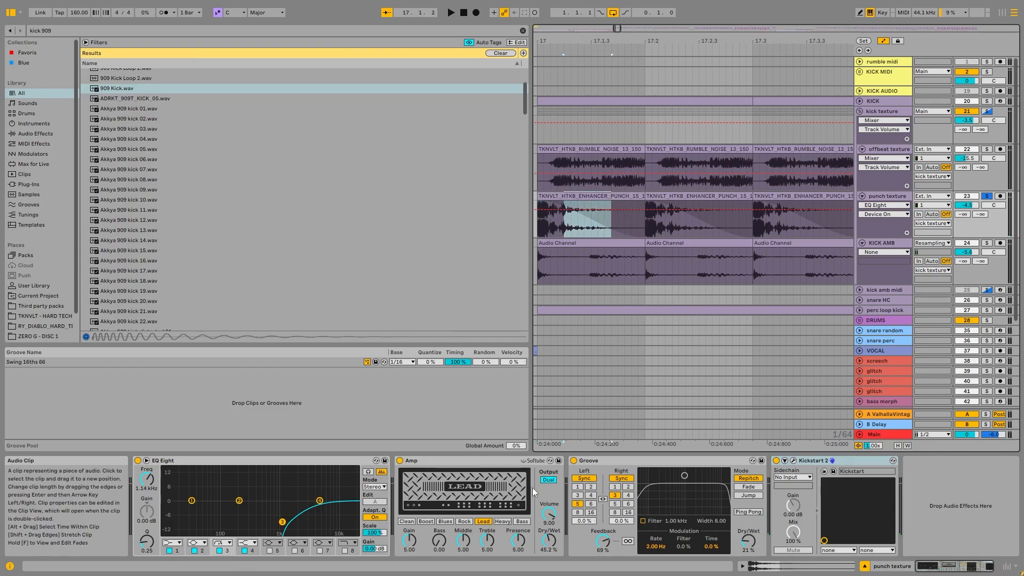
{"action": "left_click", "coordinate": [465, 460]}
{"action": "left_click", "coordinate": [639, 461]}
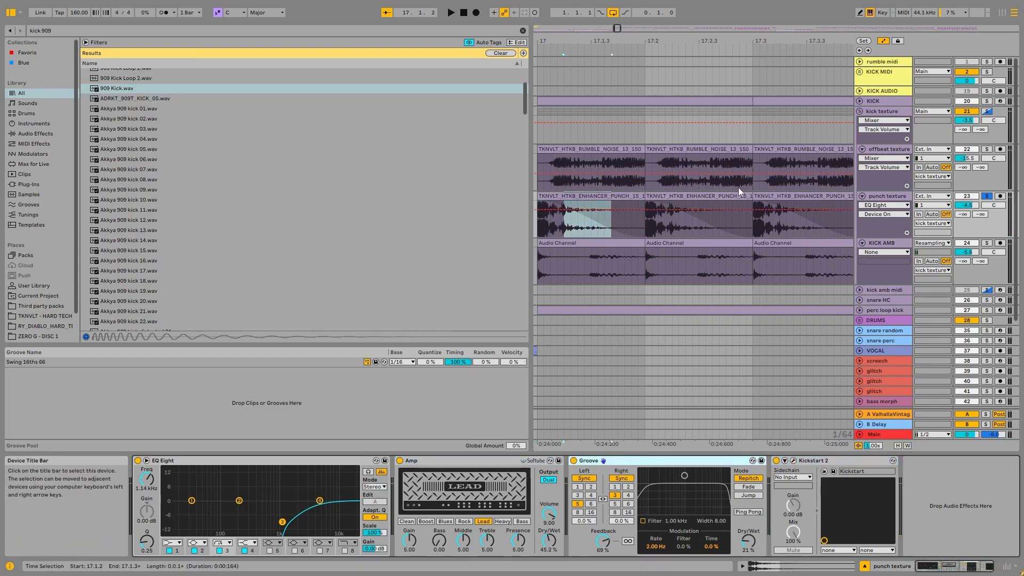
Solo the KICK AMB track and play its first clip at bar 17.
{"action": "left_click", "coordinate": [987, 243]}
{"action": "left_click", "coordinate": [896, 245]}
{"action": "key", "text": "space"}
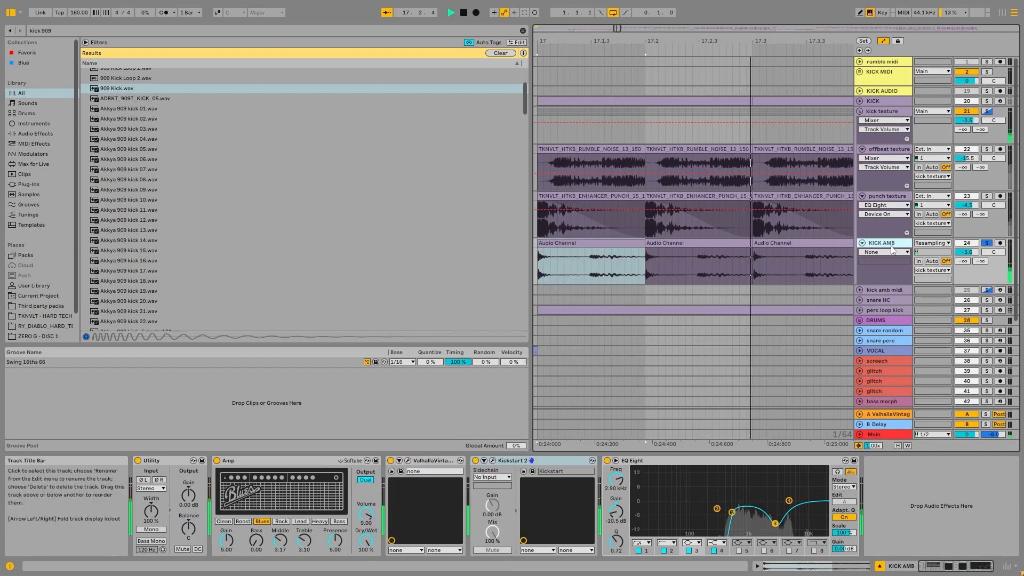
{"action": "key", "text": "space"}
Unfold and solo the kick amb midi track, return to the song start, and play its Beat Box Gate Kit clip.
{"action": "scroll", "coordinate": [587, 251], "scroll_direction": "down", "scroll_amount": 6}
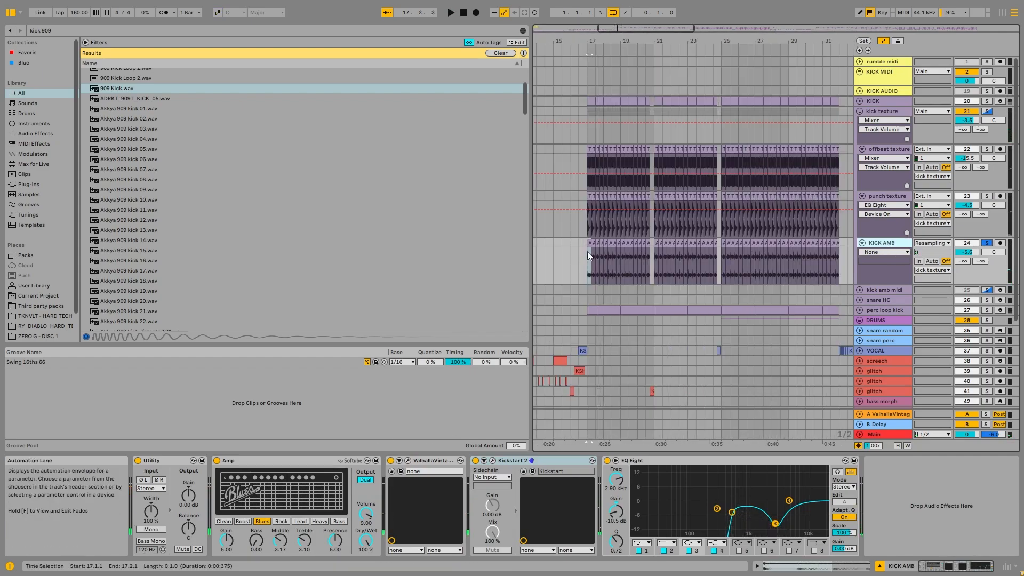
{"action": "scroll", "coordinate": [598, 259], "scroll_direction": "down", "scroll_amount": 2}
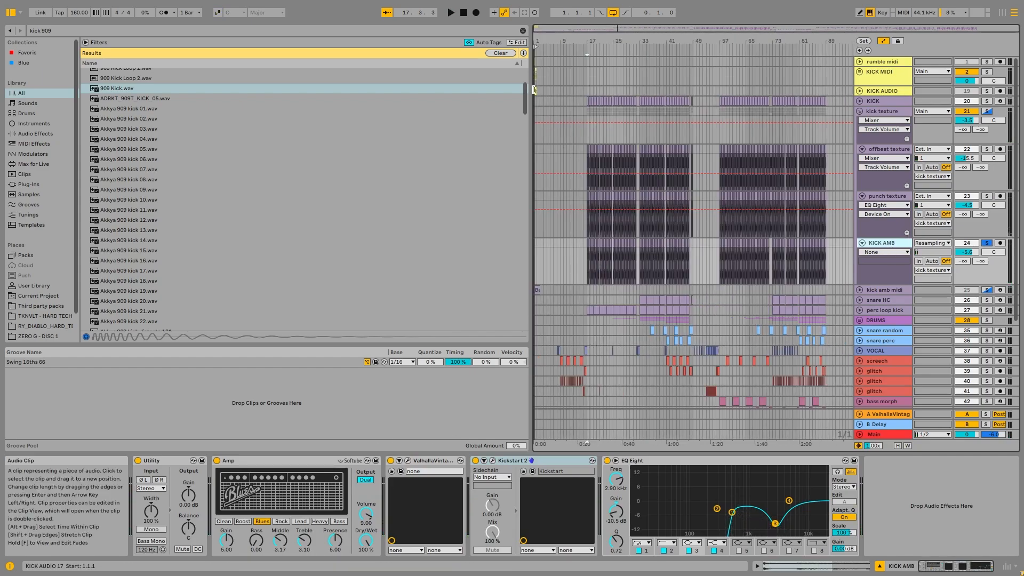
{"action": "scroll", "coordinate": [536, 92], "scroll_direction": "up", "scroll_amount": 10}
{"action": "scroll", "coordinate": [869, 128], "scroll_direction": "down", "scroll_amount": 2}
{"action": "scroll", "coordinate": [823, 175], "scroll_direction": "down", "scroll_amount": 4}
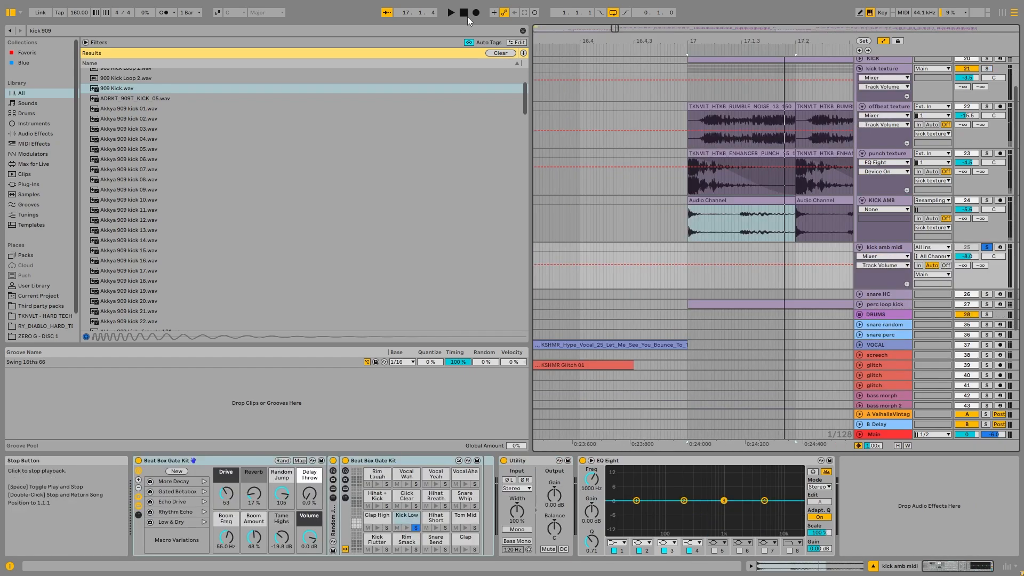
{"action": "double_click", "coordinate": [466, 14]}
{"action": "key", "text": "space"}
{"action": "left_click", "coordinate": [597, 248]}
{"action": "key", "text": "space"}
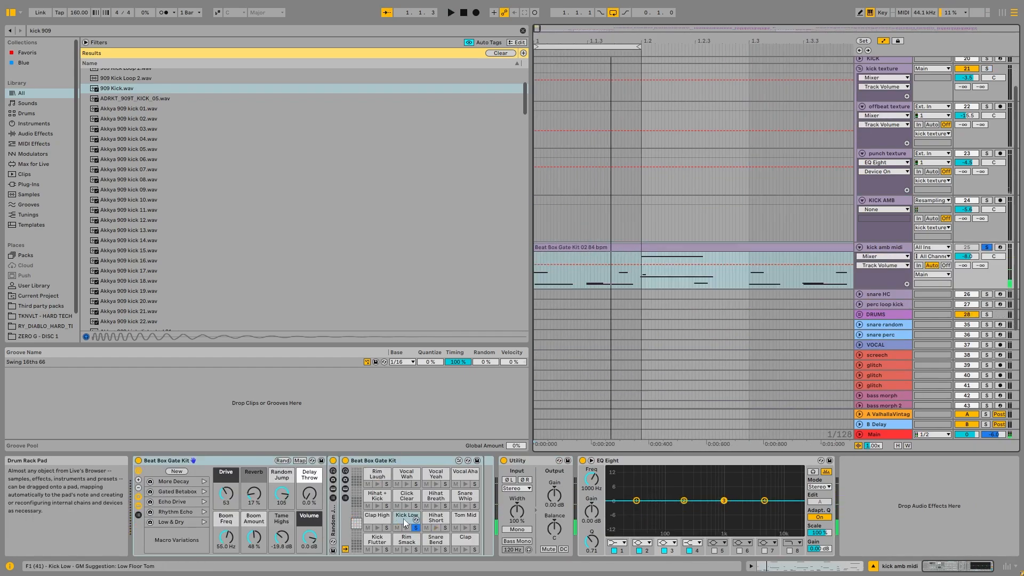
Select the Kick Low pad in the Beat Box Gate Kit, play the clip, and select the whole rack.
{"action": "left_click", "coordinate": [407, 520]}
{"action": "key", "text": "space"}
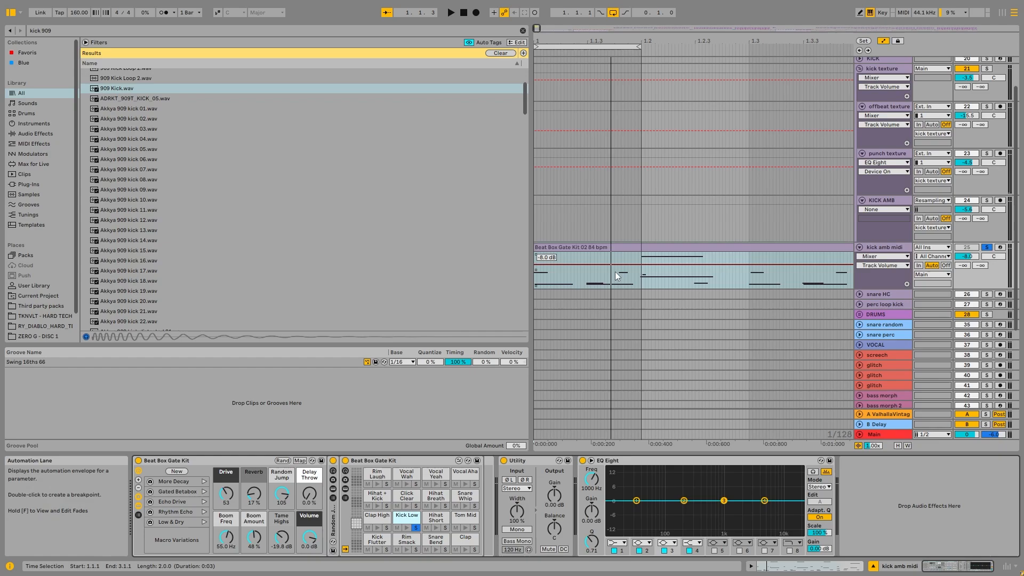
{"action": "left_click", "coordinate": [190, 462]}
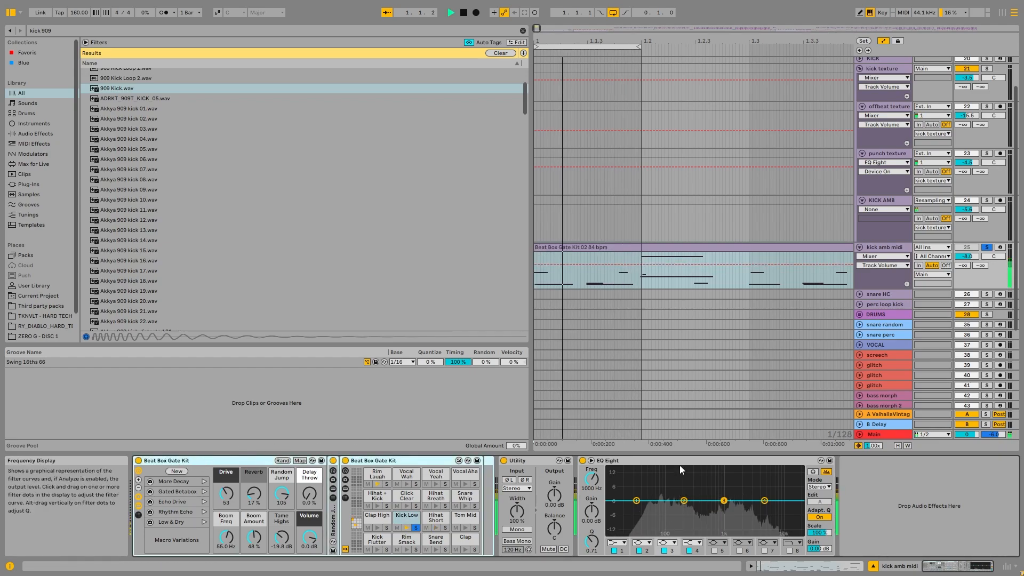
Select the first KICK AMB clip at bar 17 and solo the KICK AMB track instead of kick amb midi.
{"action": "scroll", "coordinate": [689, 276], "scroll_direction": "down", "scroll_amount": 8}
{"action": "scroll", "coordinate": [812, 241], "scroll_direction": "down", "scroll_amount": 5}
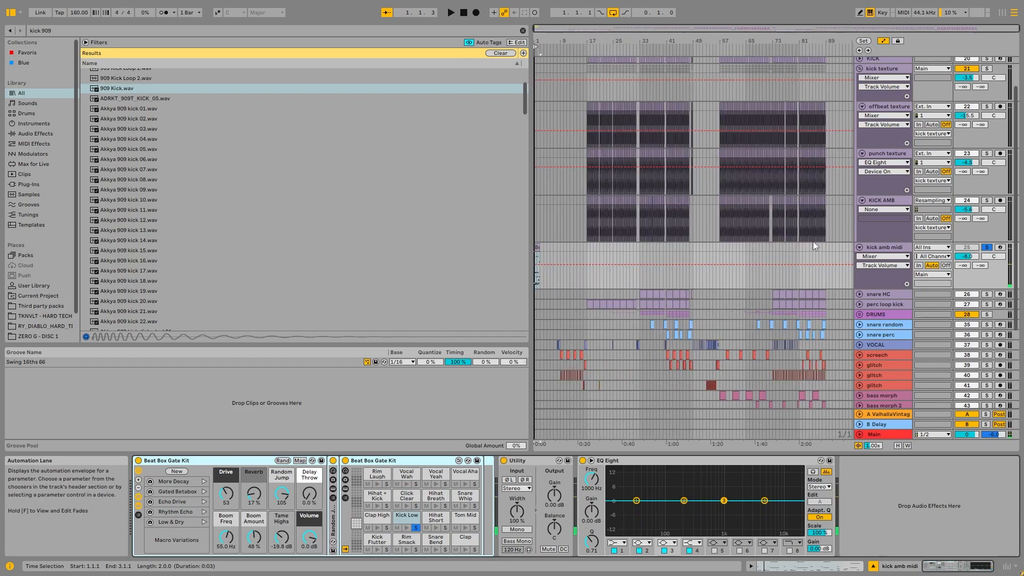
{"action": "scroll", "coordinate": [583, 209], "scroll_direction": "up", "scroll_amount": 8}
{"action": "left_click", "coordinate": [773, 200]}
{"action": "left_click", "coordinate": [986, 200]}
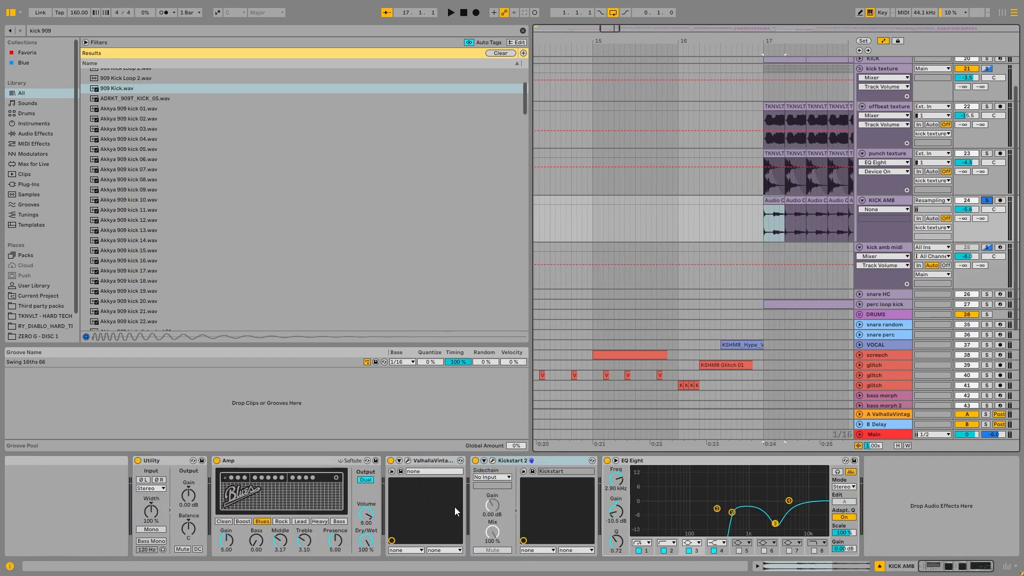
Group the KICK AMB effects into one rack and play the track with the rack bypassed and enabled.
{"action": "key", "text": "ctrl+g"}
{"action": "left_click", "coordinate": [138, 460]}
{"action": "key", "text": "space"}
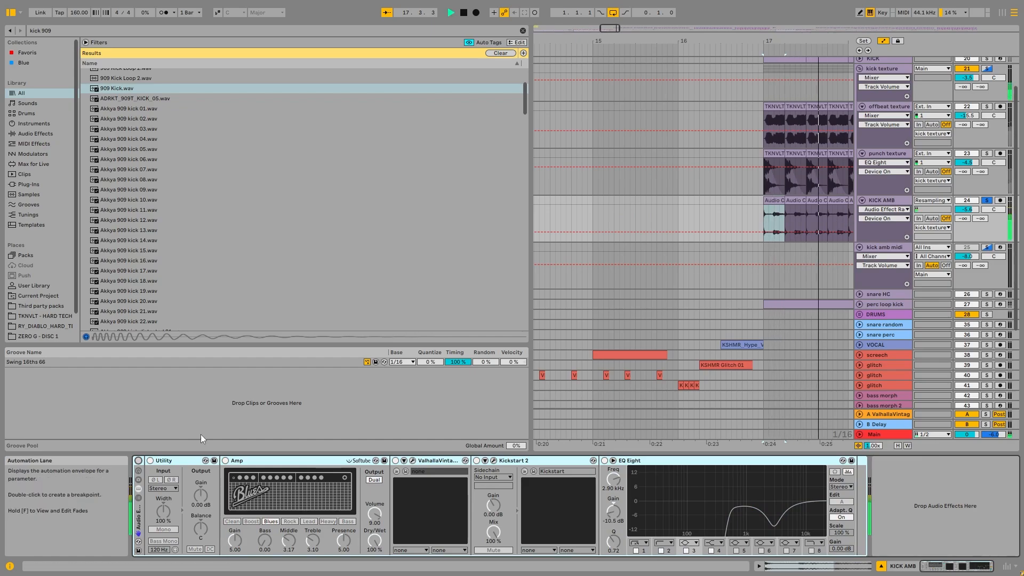
{"action": "left_click", "coordinate": [138, 460]}
{"action": "key", "text": "space"}
{"action": "key", "text": "space"}
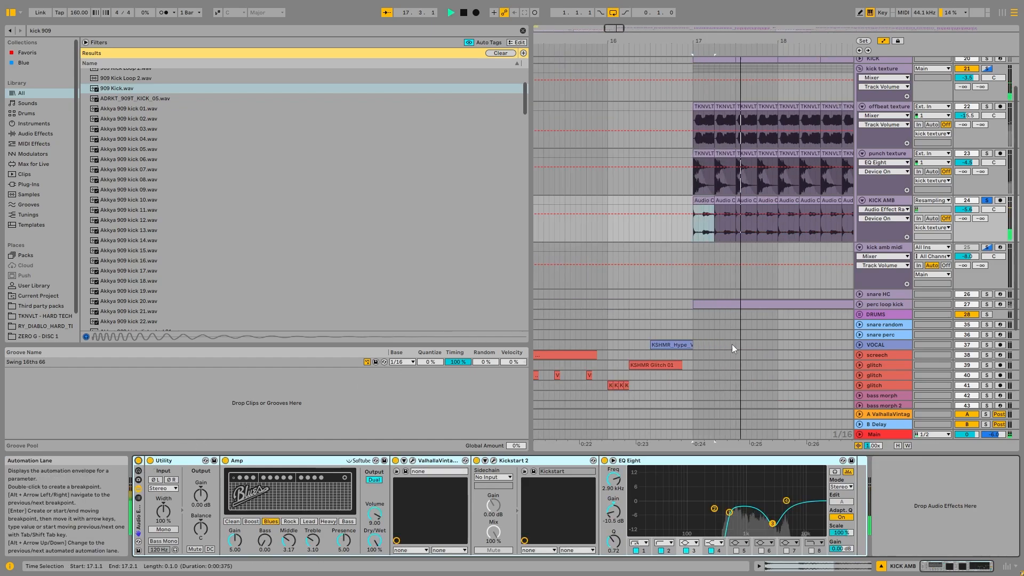
Solo the punch texture track, switch the solo to offbeat texture, and play its clips from bar 17.
{"action": "left_click", "coordinate": [986, 154]}
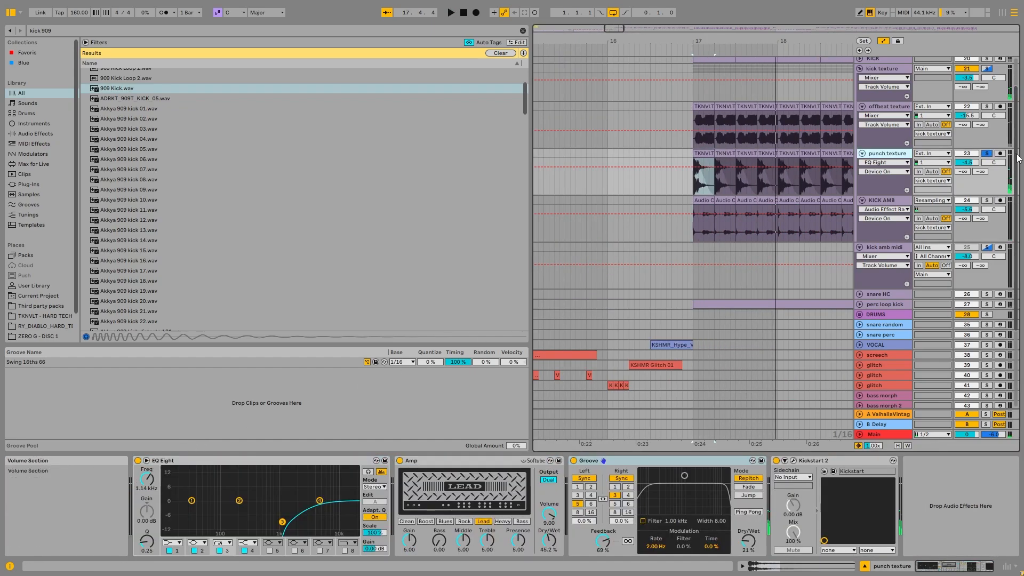
{"action": "left_click", "coordinate": [988, 106]}
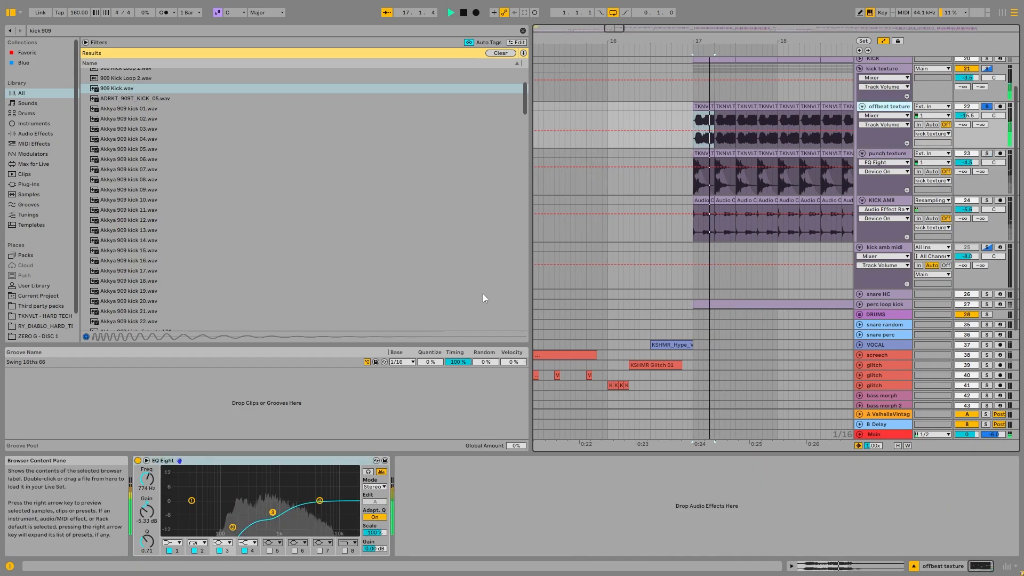
{"action": "scroll", "coordinate": [769, 91], "scroll_direction": "up", "scroll_amount": 4}
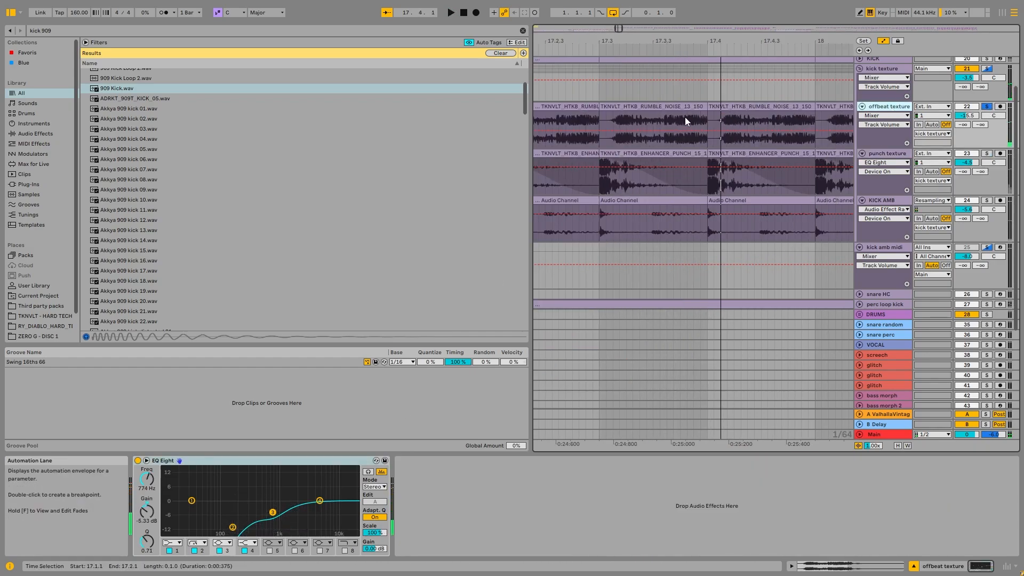
{"action": "scroll", "coordinate": [685, 117], "scroll_direction": "down", "scroll_amount": 2}
{"action": "key", "text": "space"}
{"action": "scroll", "coordinate": [974, 74], "scroll_direction": "up", "scroll_amount": 2}
{"action": "key", "text": "space"}
Solo the kick texture group together with KICK and compare playback with and without the texture group.
{"action": "left_click", "coordinate": [986, 110]}
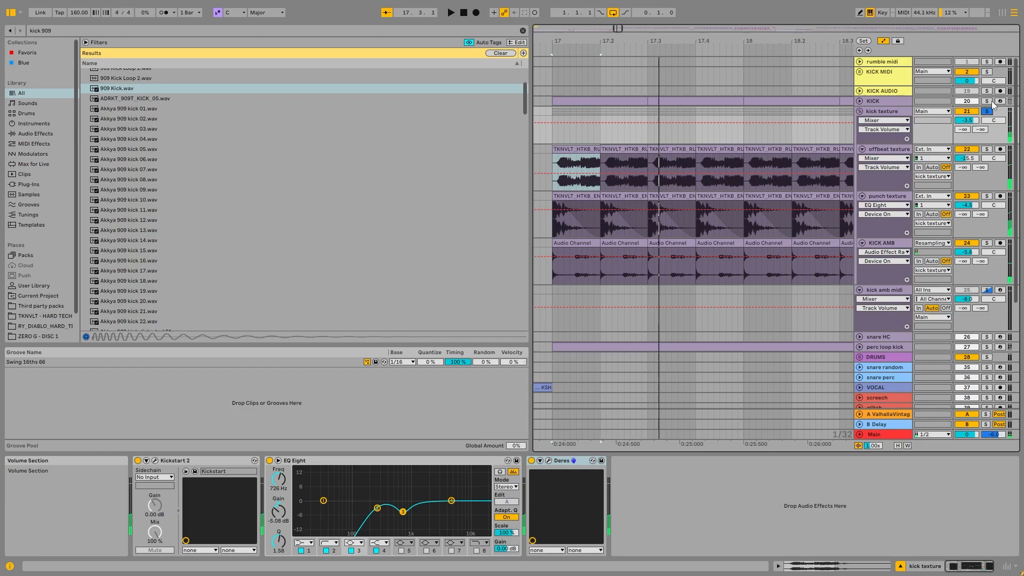
{"action": "left_click", "coordinate": [986, 101], "text": "ctrl"}
{"action": "key", "text": "space"}
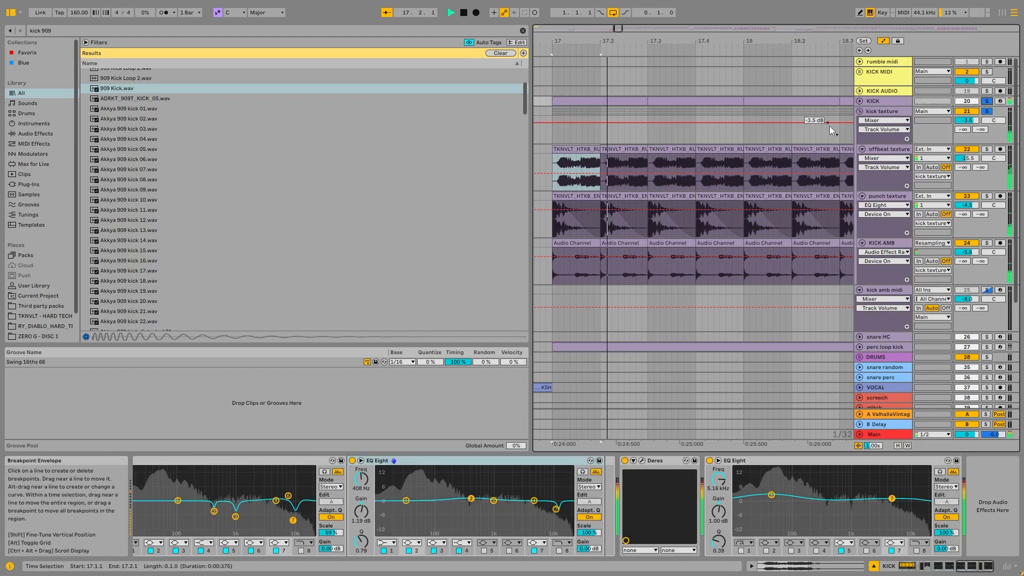
{"action": "left_click", "coordinate": [987, 111], "text": "ctrl"}
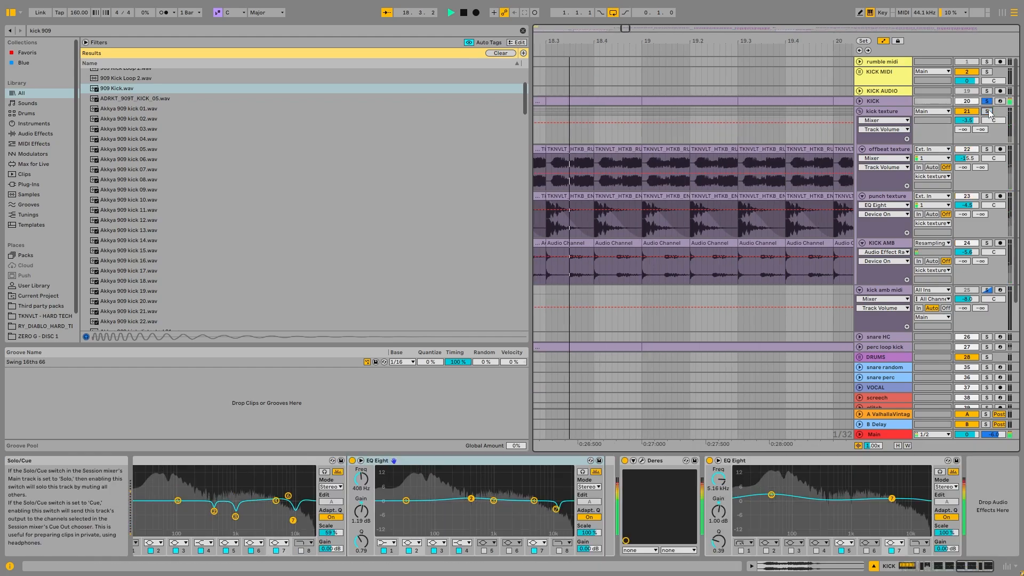
{"action": "left_click", "coordinate": [988, 110], "text": "ctrl"}
{"action": "key", "text": "space"}
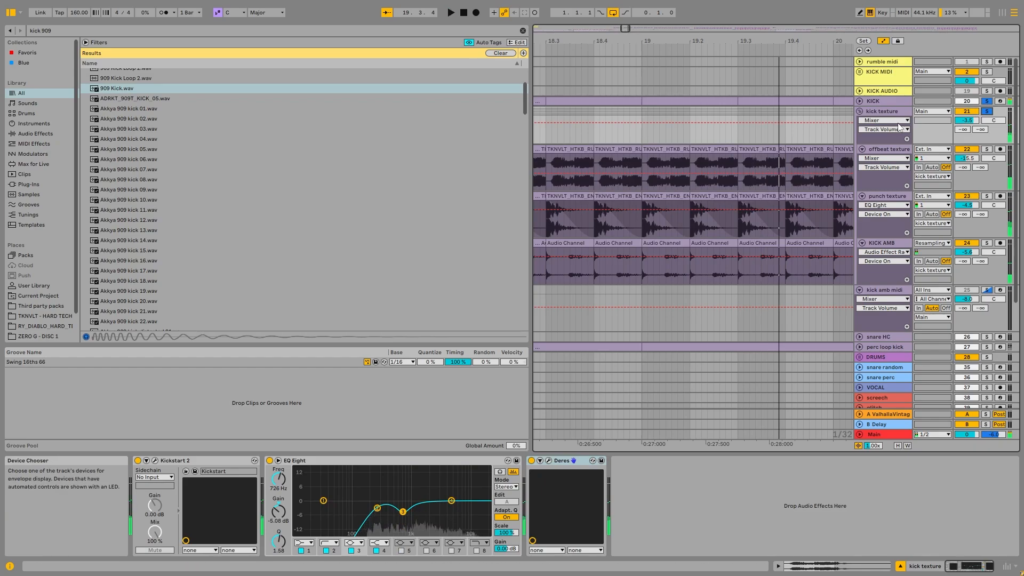
Fold the kick texture group, clear the KICK and texture solos, and select the snare HC clip at bar 33.
{"action": "left_click", "coordinate": [860, 111]}
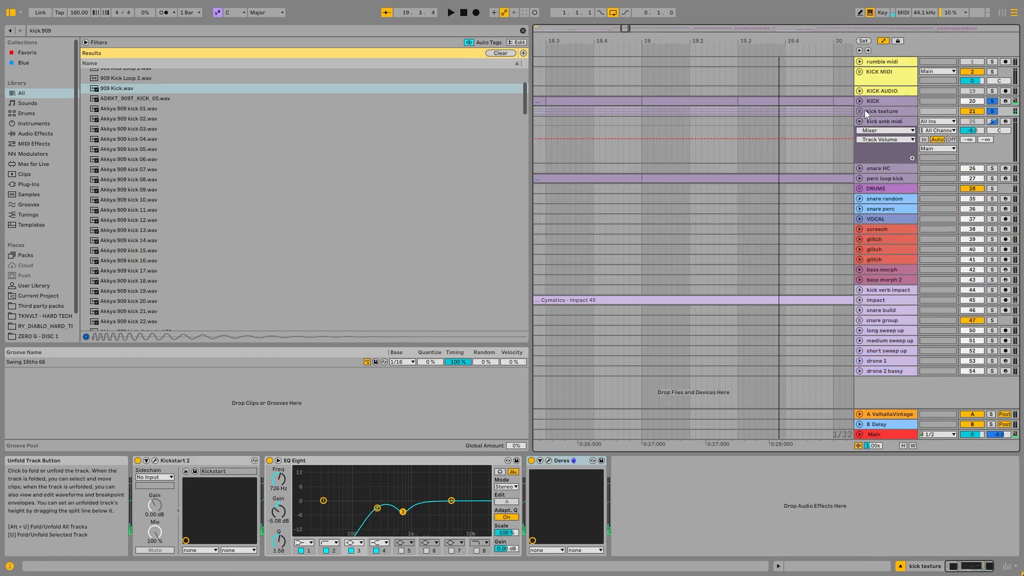
{"action": "left_click", "coordinate": [990, 112]}
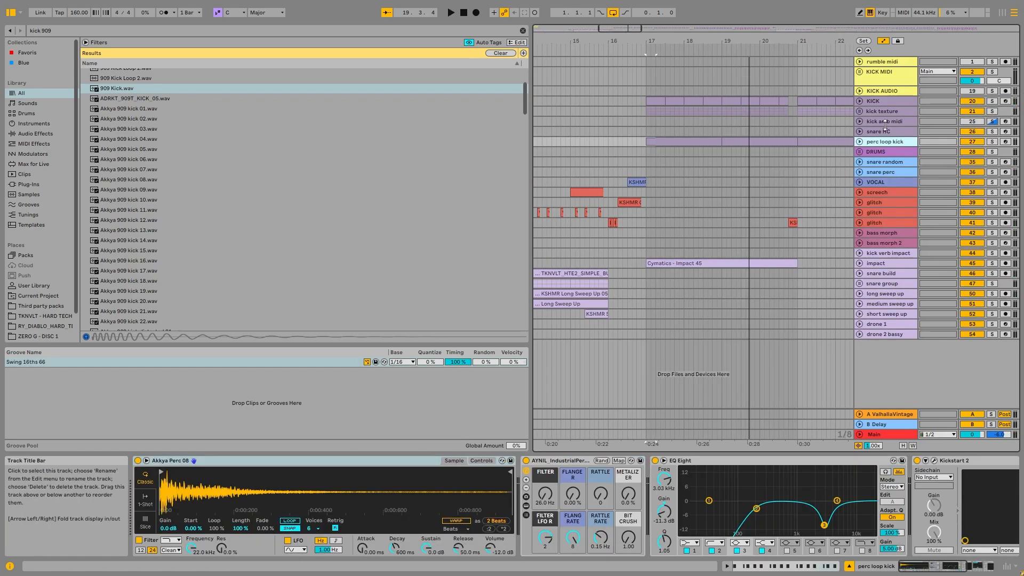
{"action": "left_click", "coordinate": [747, 131]}
{"action": "scroll", "coordinate": [744, 132], "scroll_direction": "down", "scroll_amount": 5}
{"action": "left_click", "coordinate": [779, 131]}
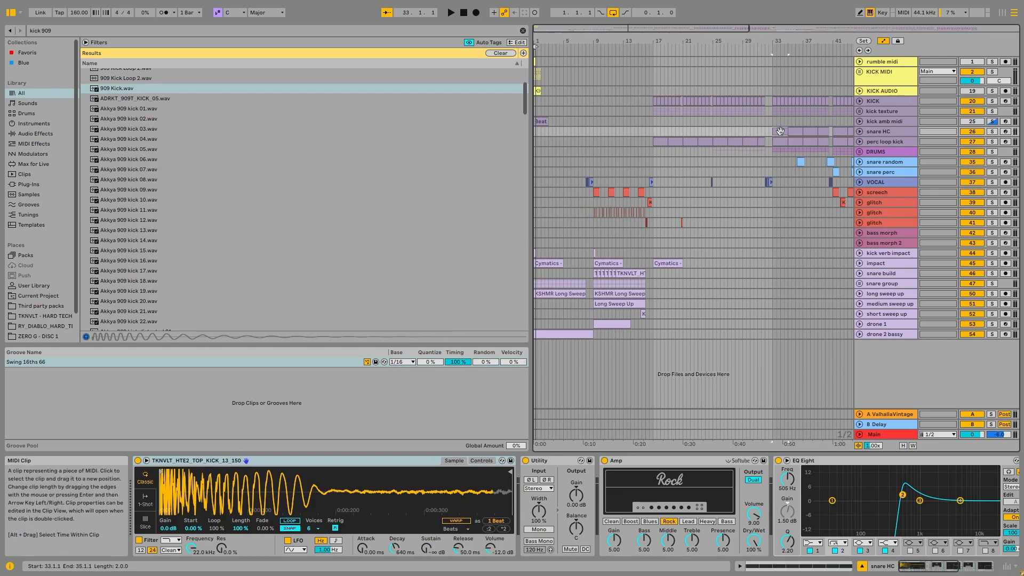
Solo snare HC and play its bar 33 clip alone and together with KICK and kick texture.
{"action": "scroll", "coordinate": [803, 126], "scroll_direction": "up", "scroll_amount": 5}
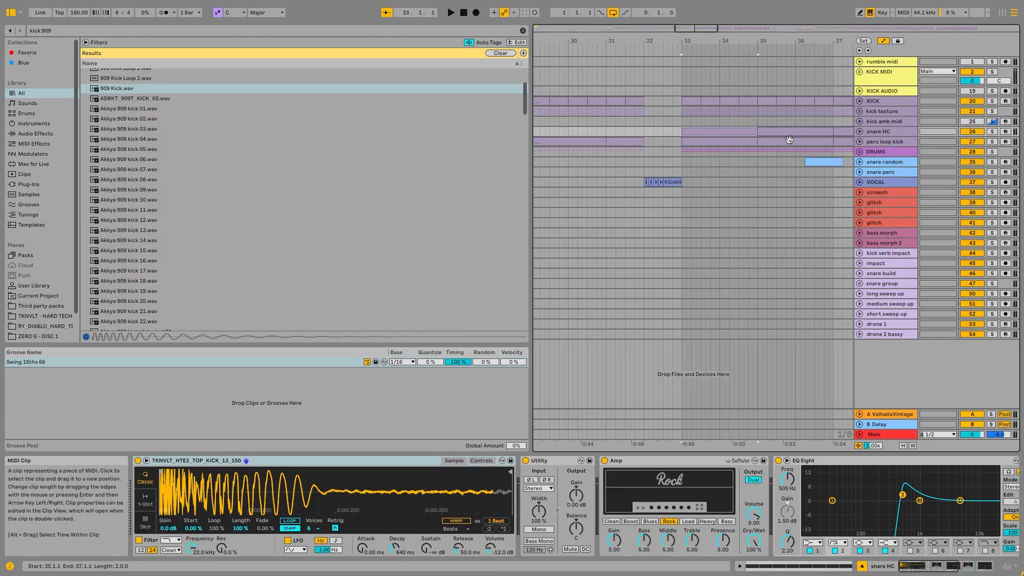
{"action": "left_click", "coordinate": [991, 131]}
{"action": "key", "text": "space"}
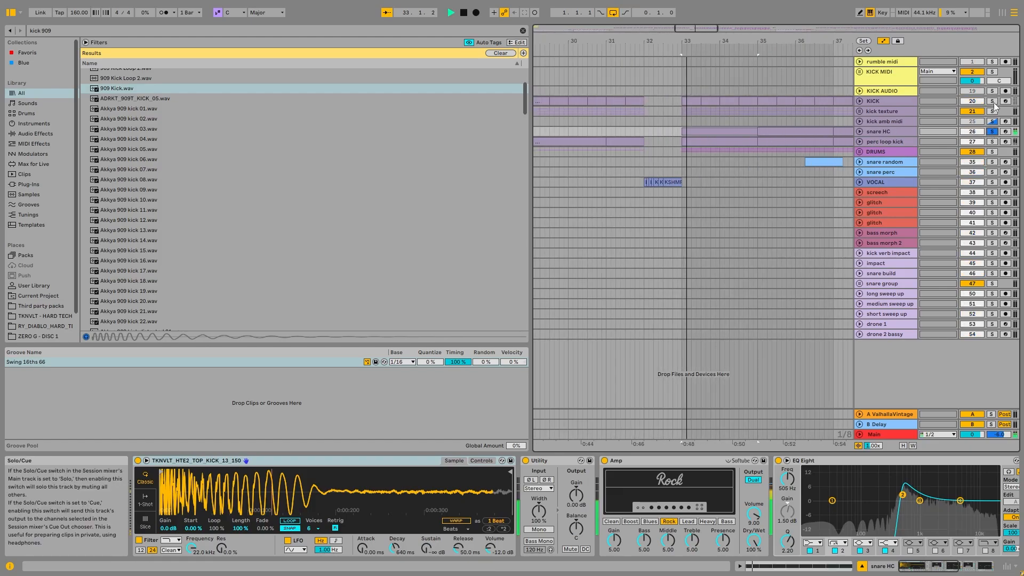
{"action": "key", "text": "space"}
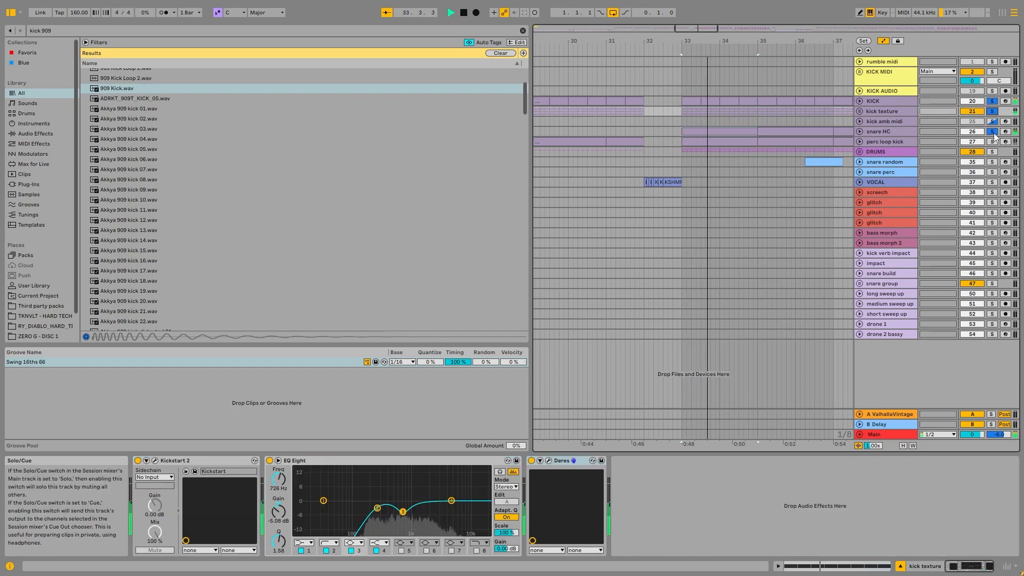
{"action": "left_click", "coordinate": [992, 131], "text": "ctrl"}
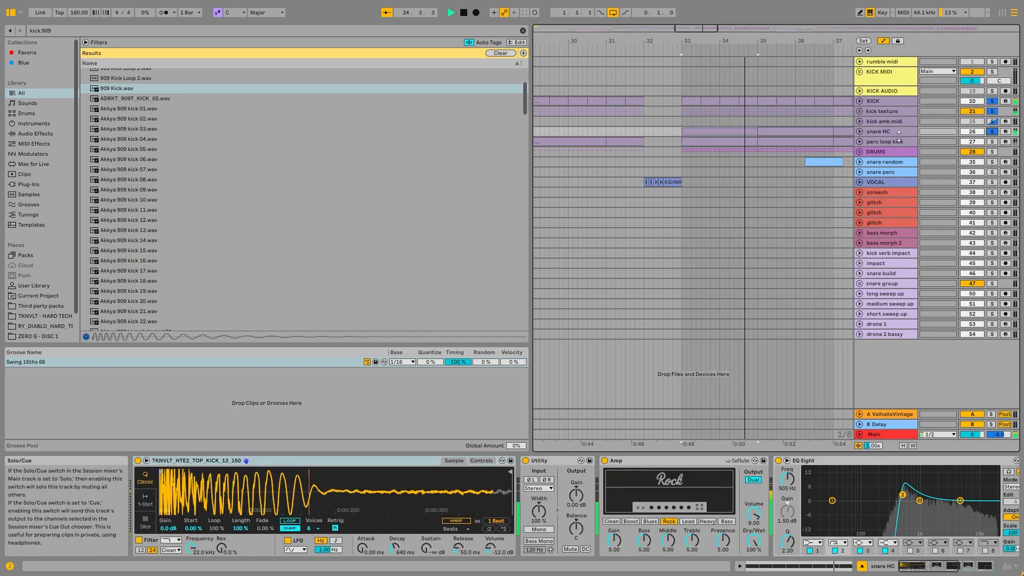
Unfold the snare HC track and examine its kick sampler and the first Amp in the device chain.
{"action": "left_click", "coordinate": [859, 132]}
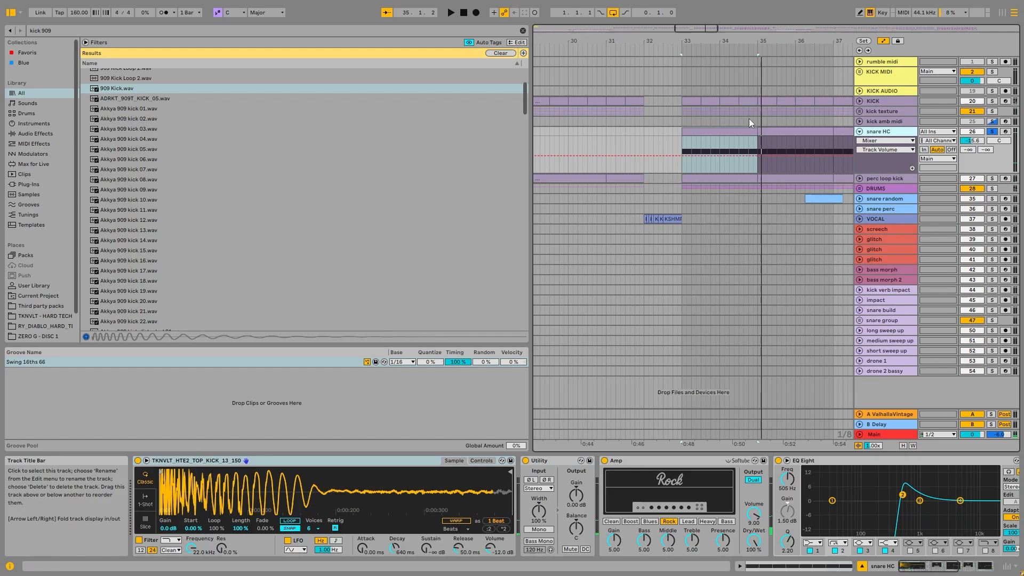
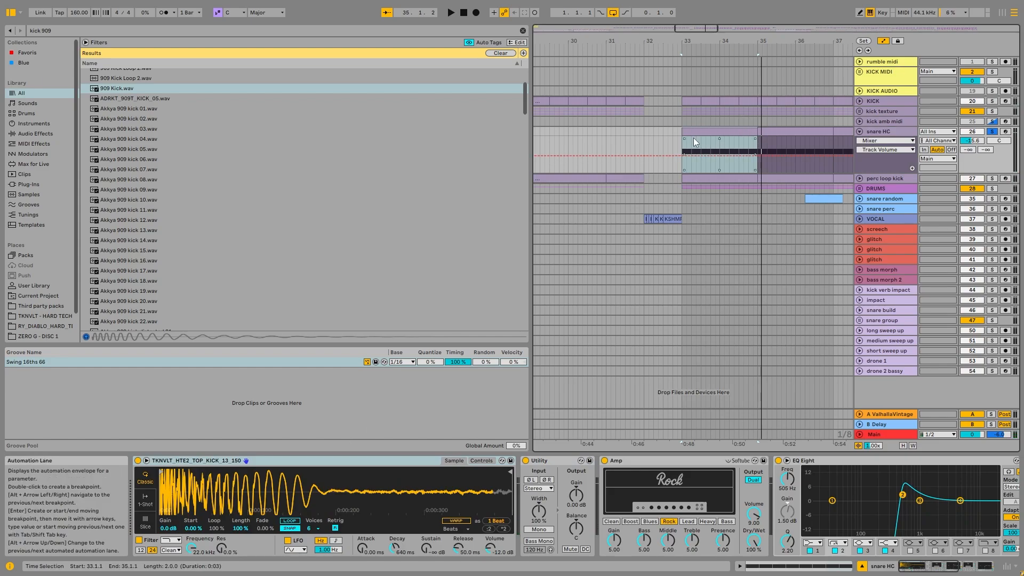
{"action": "mouse_move", "coordinate": [930, 570]}
{"action": "left_mouse_down"}
{"action": "mouse_move", "coordinate": [970, 569]}
{"action": "mouse_move", "coordinate": [928, 569]}
{"action": "left_mouse_up"}
{"action": "left_click", "coordinate": [292, 461]}
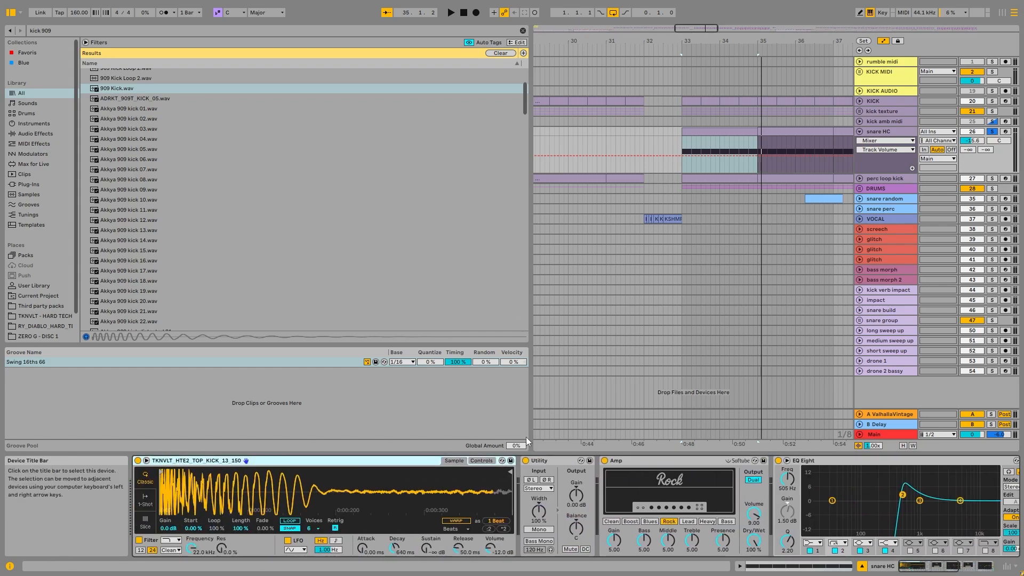
{"action": "left_click", "coordinate": [675, 461]}
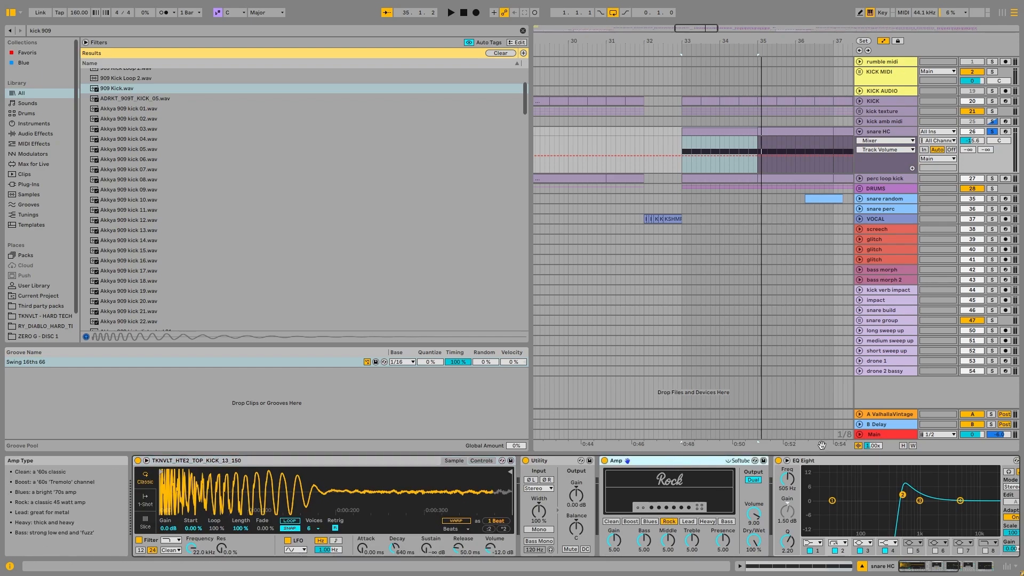
Examine the low cut of the first EQ Eight on snare HC in the enlarged display, returning to the compact device view.
{"action": "left_click", "coordinate": [922, 553]}
{"action": "left_click", "coordinate": [941, 571]}
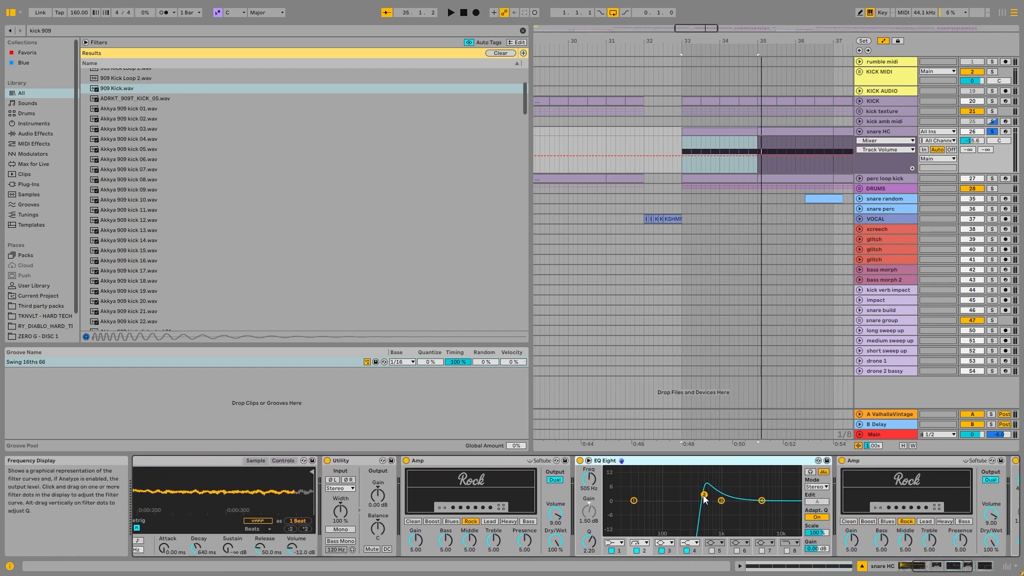
{"action": "double_click", "coordinate": [722, 478]}
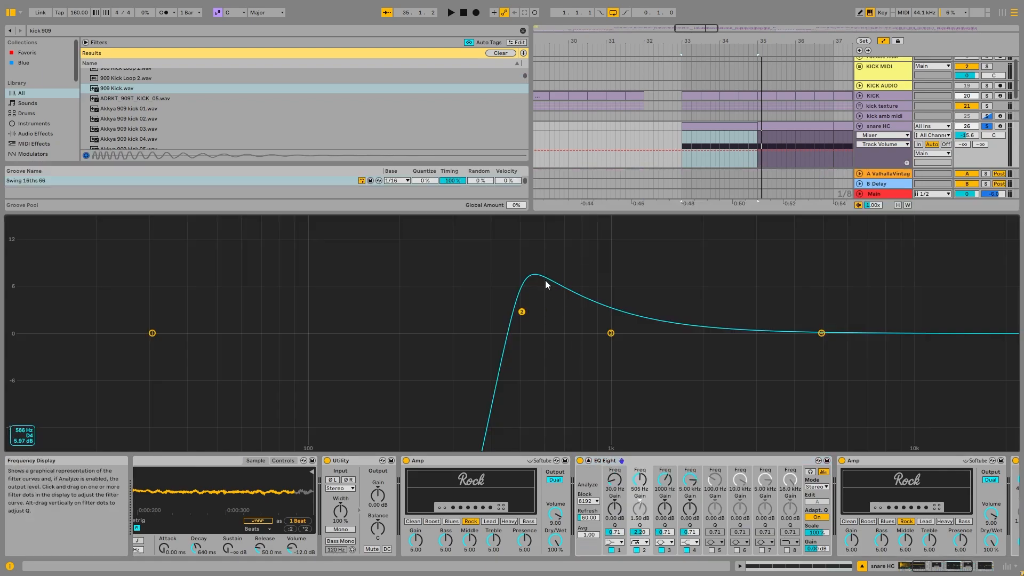
{"action": "double_click", "coordinate": [626, 269]}
{"action": "double_click", "coordinate": [715, 478]}
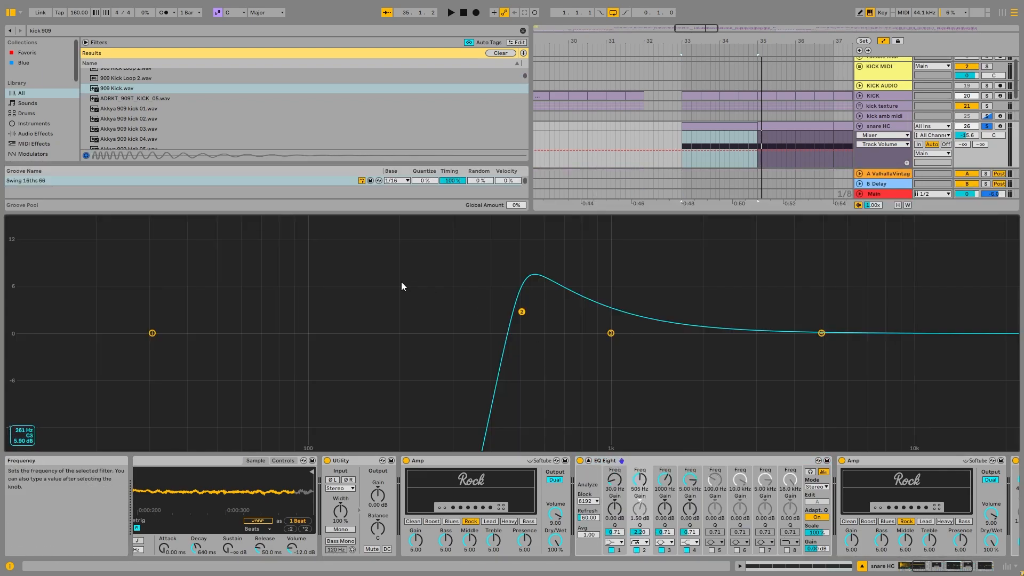
{"action": "double_click", "coordinate": [617, 269]}
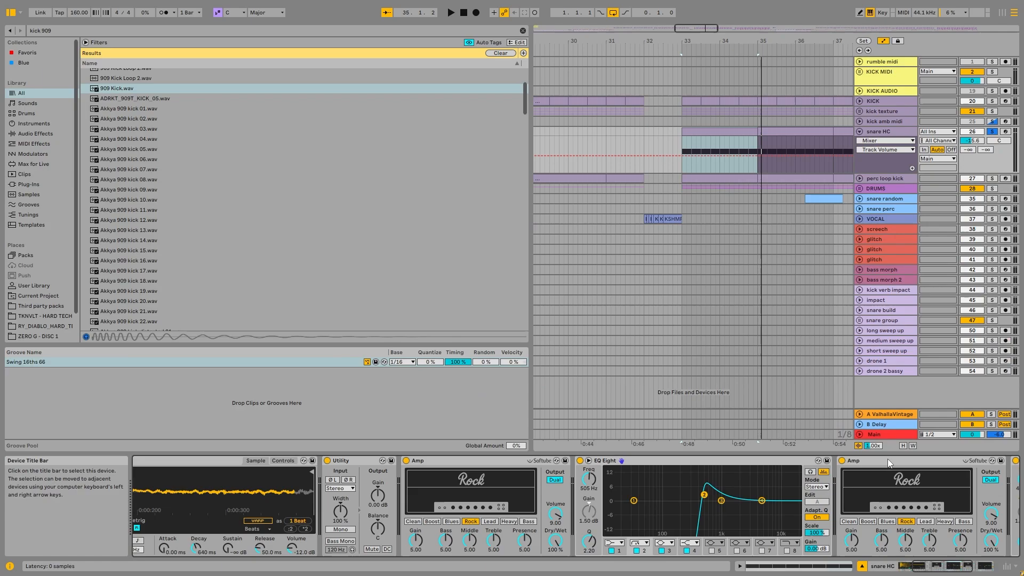
Examine the second Amp and the final EQ Eight at the end of the snare HC chain.
{"action": "left_click", "coordinate": [887, 459]}
{"action": "left_click", "coordinate": [965, 567]}
{"action": "left_click", "coordinate": [770, 462]}
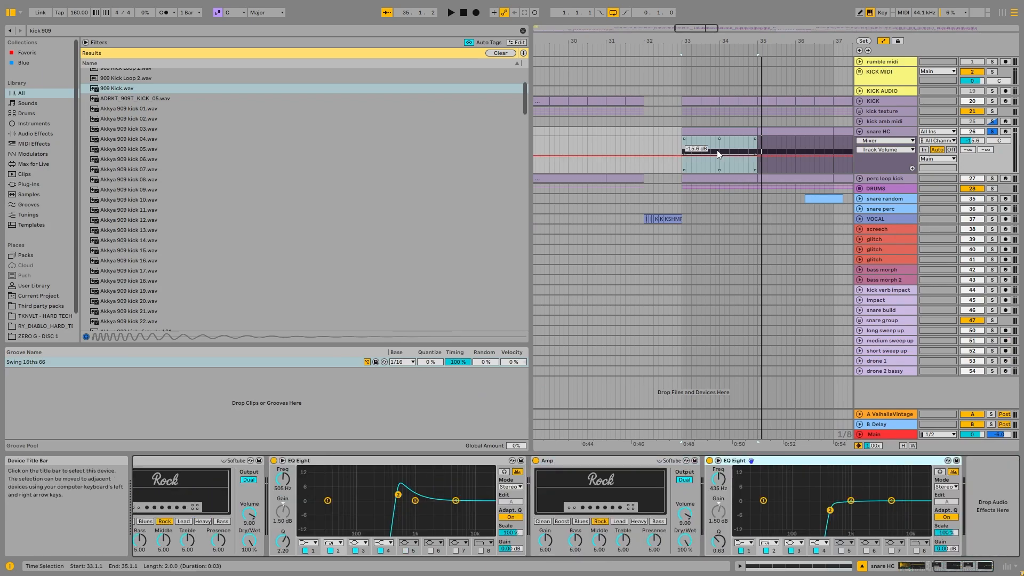
Play the snare HC clip from bar 33 while bypassing its EQ Eight and Amp devices.
{"action": "left_click", "coordinate": [721, 131]}
{"action": "key", "text": "space"}
{"action": "left_click", "coordinate": [709, 460]}
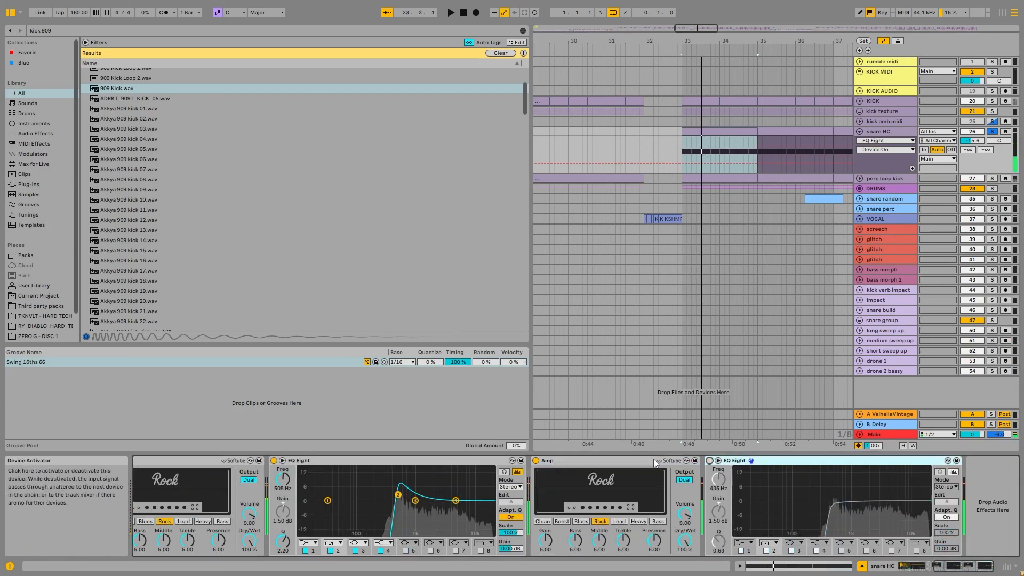
{"action": "left_click", "coordinate": [586, 460]}
{"action": "key", "text": "space"}
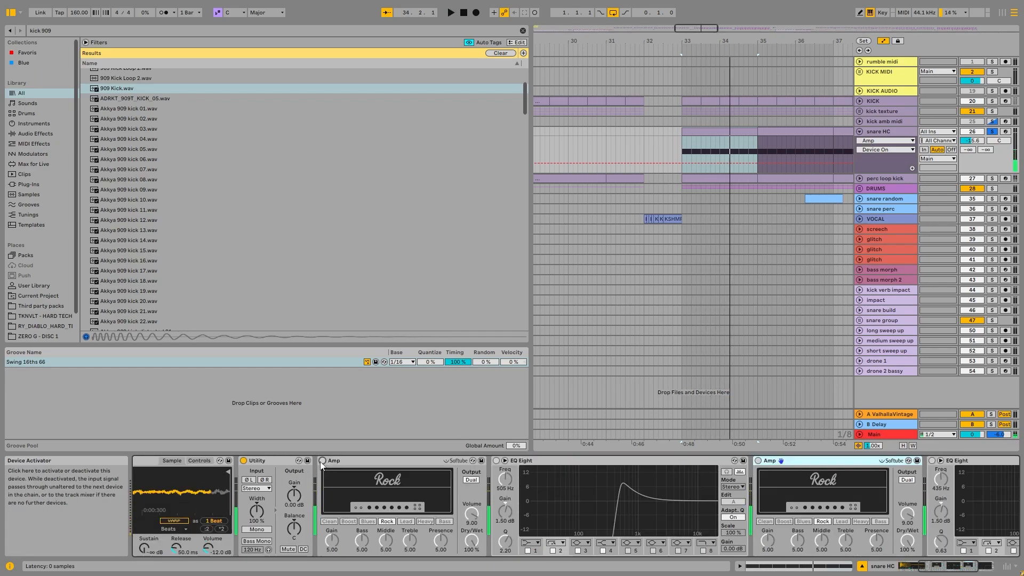
Re-enable the first Amp, first EQ Eight and second Amp on snare HC, replaying the clip with the EQ's low cut at 261 Hz.
{"action": "left_click", "coordinate": [322, 461]}
{"action": "key", "text": "space"}
{"action": "left_click", "coordinate": [497, 460]}
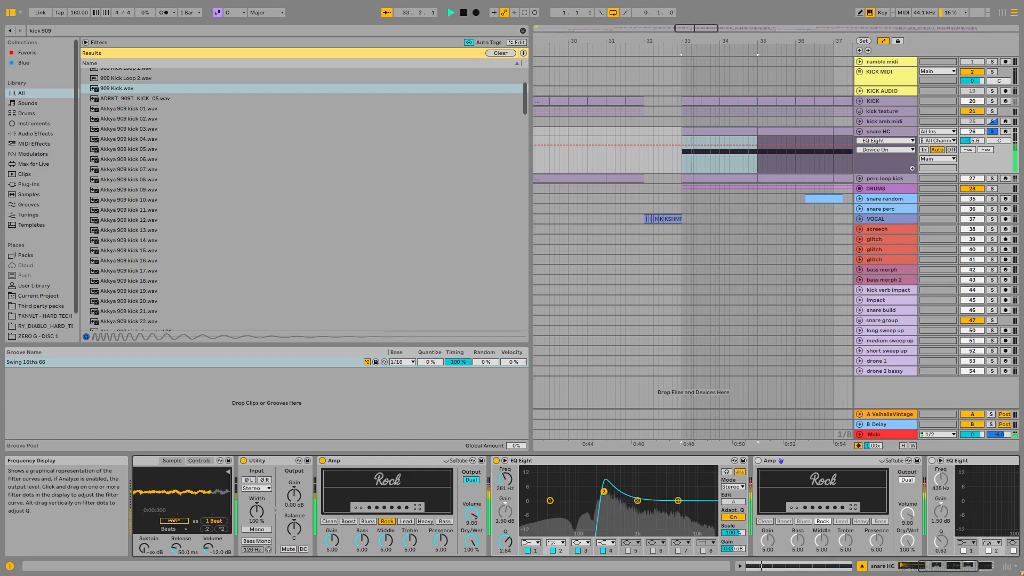
{"action": "left_click", "coordinate": [757, 460]}
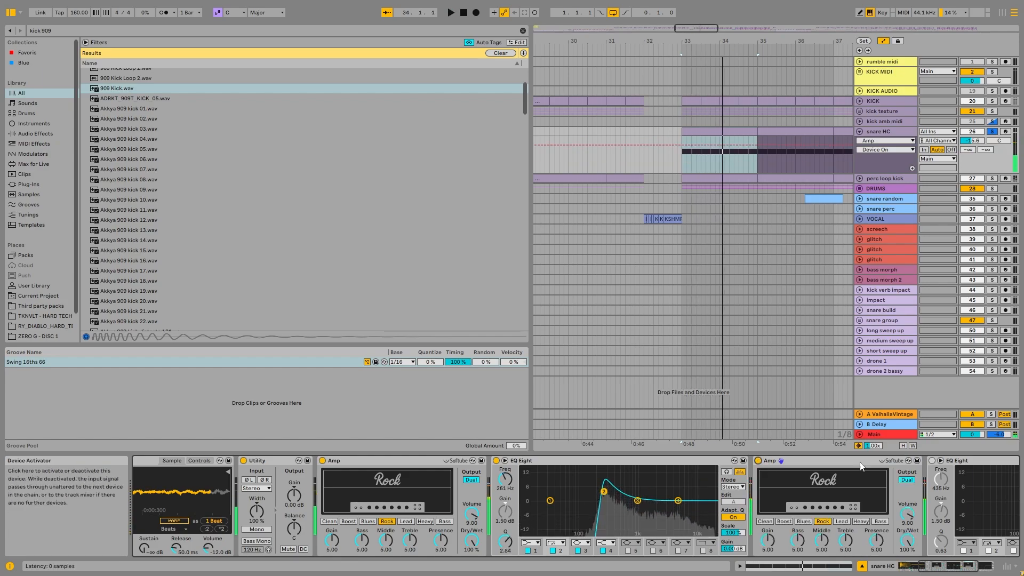
{"action": "key", "text": "space"}
Re-enable the final EQ Eight on snare HC and raise its low-cut filter to 574 Hz with a Q of 1.70.
{"action": "left_click", "coordinate": [932, 461]}
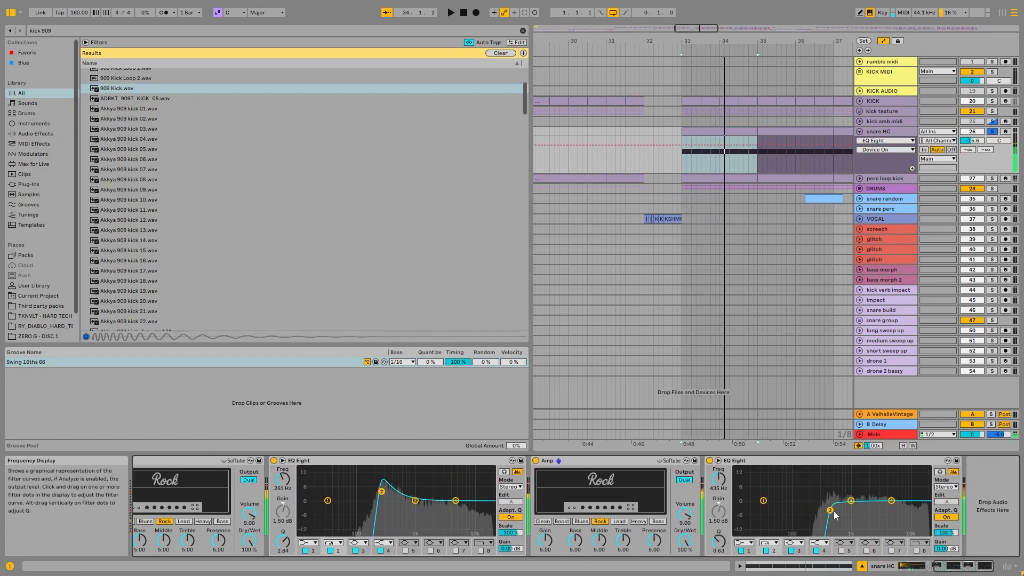
{"action": "mouse_move", "coordinate": [835, 510]}
{"action": "left_mouse_down"}
{"action": "mouse_move", "coordinate": [824, 500]}
{"action": "mouse_move", "coordinate": [836, 497]}
{"action": "left_mouse_up"}
{"action": "key", "text": "space"}
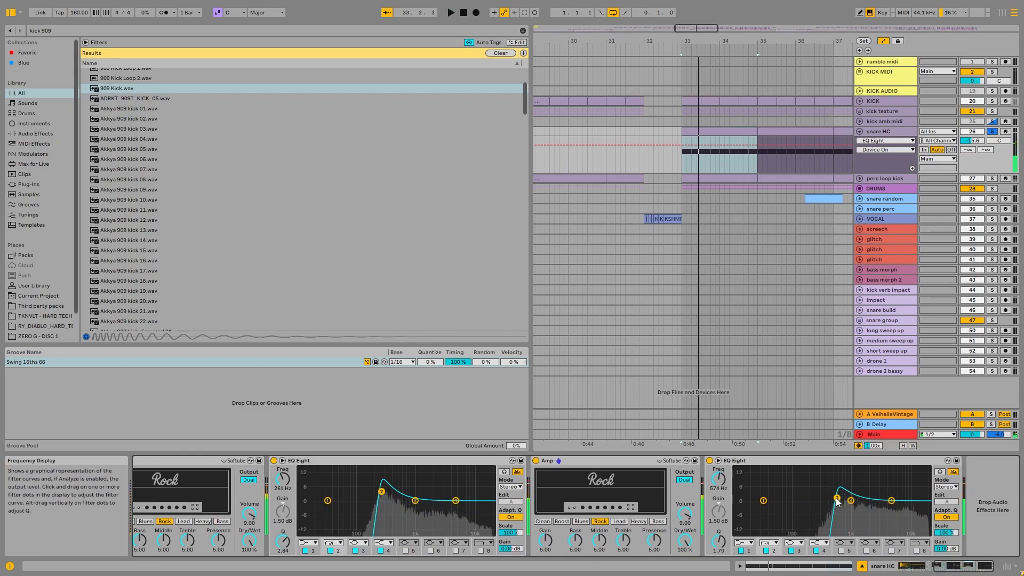
Undo the filter changes and device bypasses in the snare HC chain.
{"action": "key", "text": "ctrl+z"}
{"action": "key", "text": "ctrl+z"}
{"action": "key", "text": "ctrl+z"}
{"action": "key", "text": "ctrl+z"}
{"action": "key", "text": "ctrl+z"}
{"action": "key", "text": "ctrl+z"}
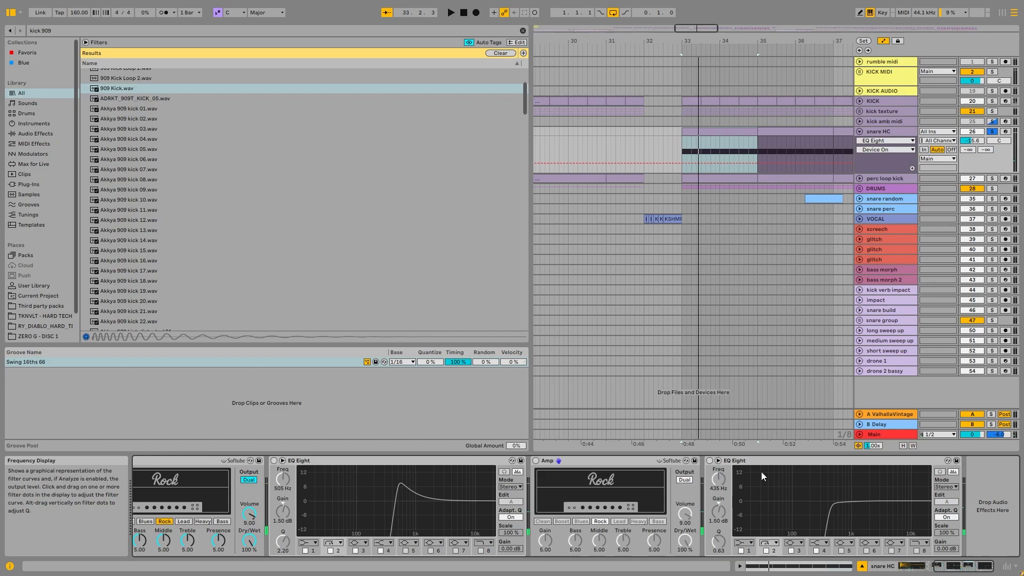
Fold snare HC, unfold and solo perc loop kick, and play its clip from bar 33.
{"action": "left_click", "coordinate": [859, 131]}
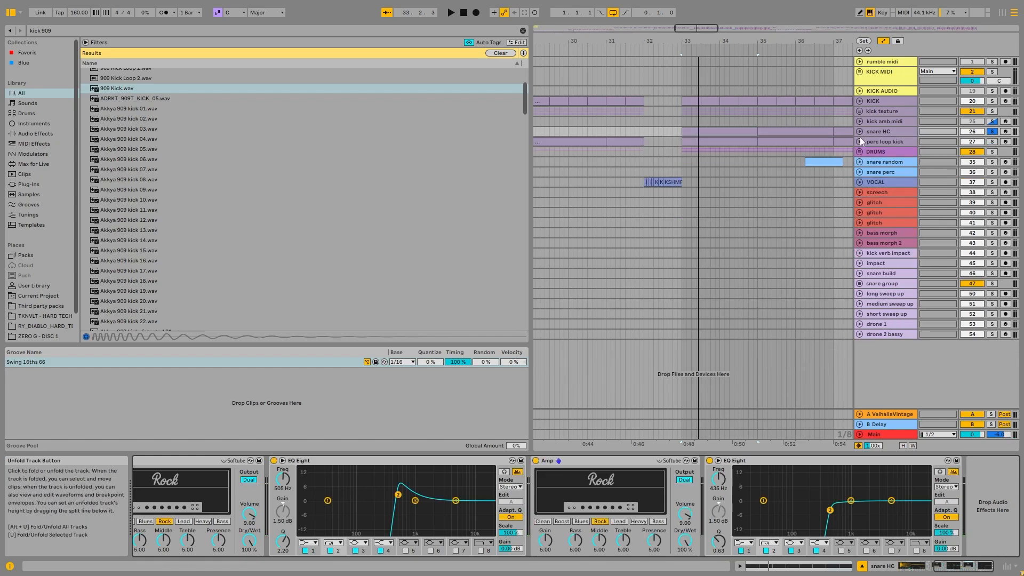
{"action": "left_click", "coordinate": [859, 141]}
{"action": "left_click", "coordinate": [990, 141]}
{"action": "left_click", "coordinate": [731, 143]}
{"action": "key", "text": "space"}
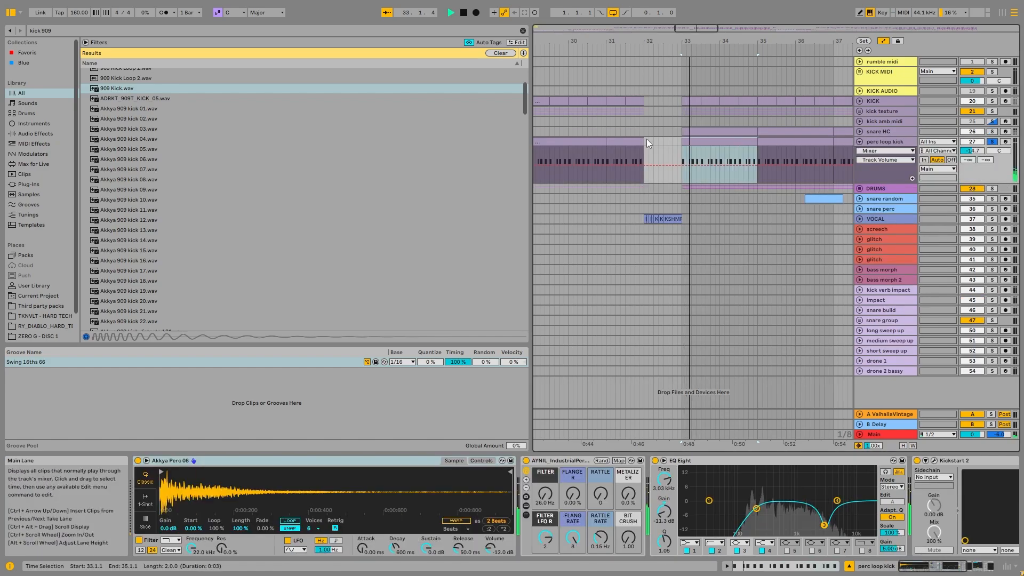
{"action": "scroll", "coordinate": [644, 142], "scroll_direction": "down", "scroll_amount": 8}
{"action": "scroll", "coordinate": [589, 145], "scroll_direction": "up", "scroll_amount": 5}
{"action": "scroll", "coordinate": [586, 144], "scroll_direction": "down", "scroll_amount": 5}
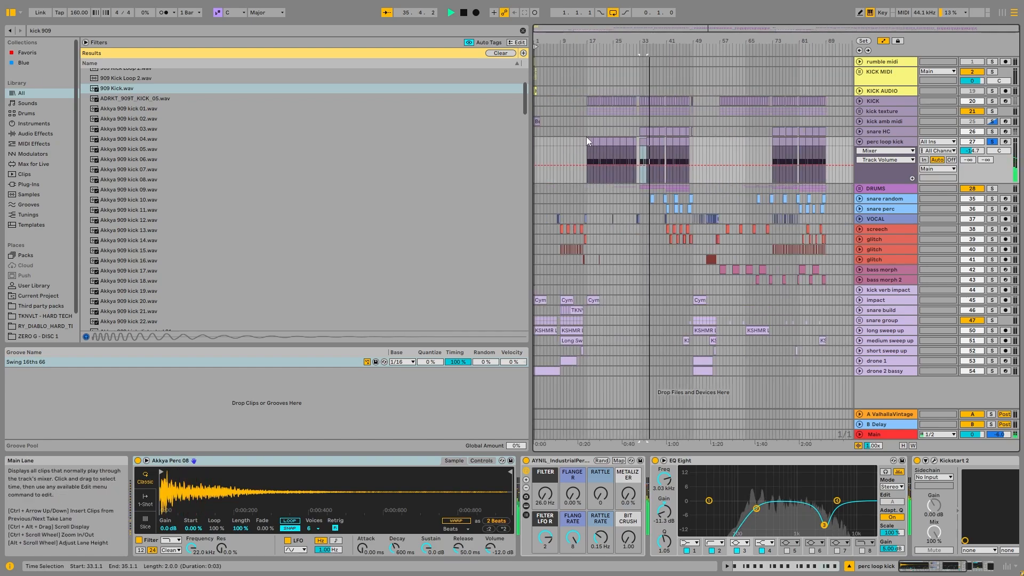
Audition the perc loop kick clip from bar 17 together with the soloed KICK and kick texture, then stop playback.
{"action": "left_click", "coordinate": [588, 140]}
{"action": "scroll", "coordinate": [587, 140], "scroll_direction": "up", "scroll_amount": 5}
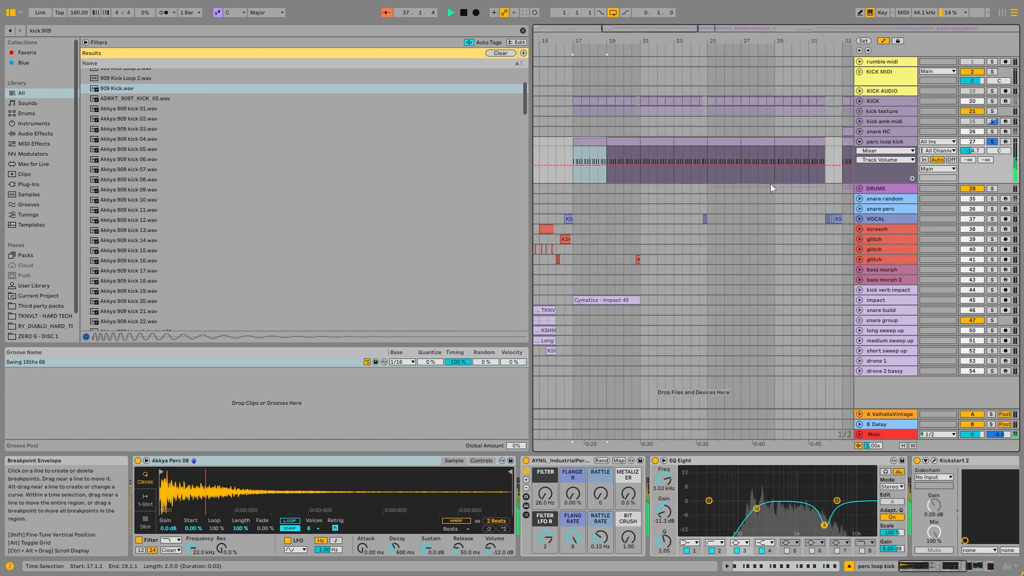
{"action": "left_click", "coordinate": [990, 111]}
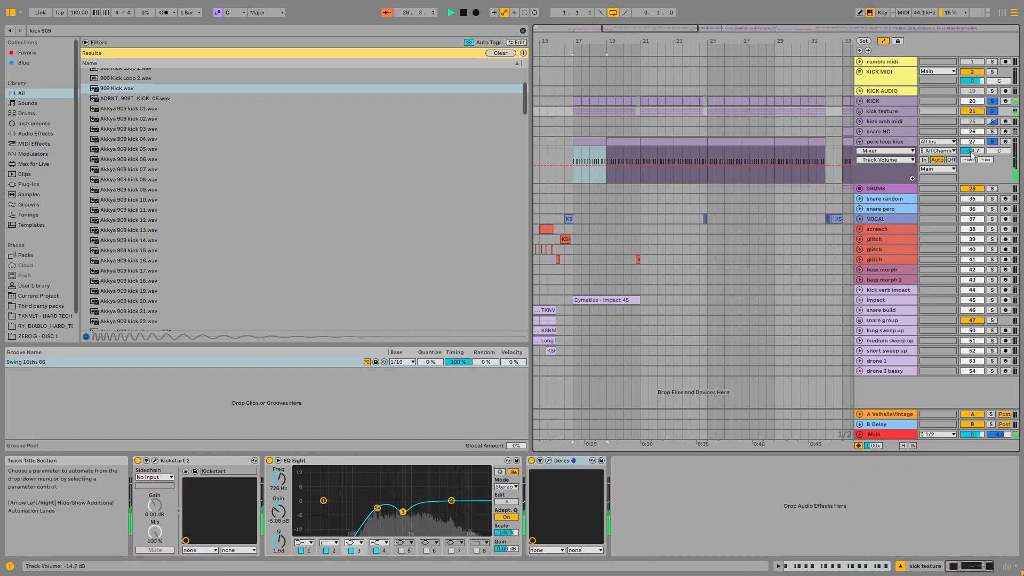
{"action": "left_click", "coordinate": [992, 141]}
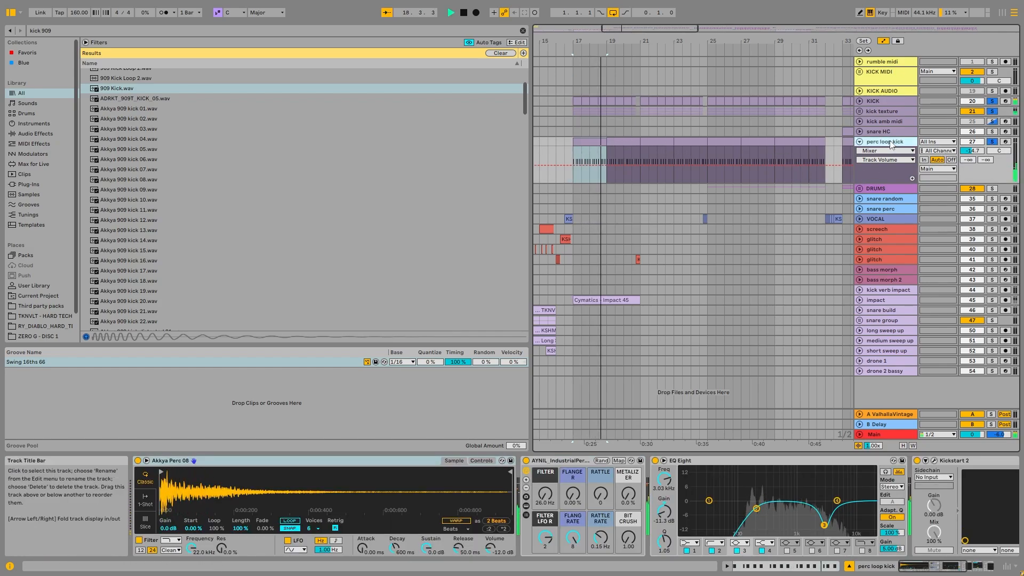
{"action": "key", "text": "space"}
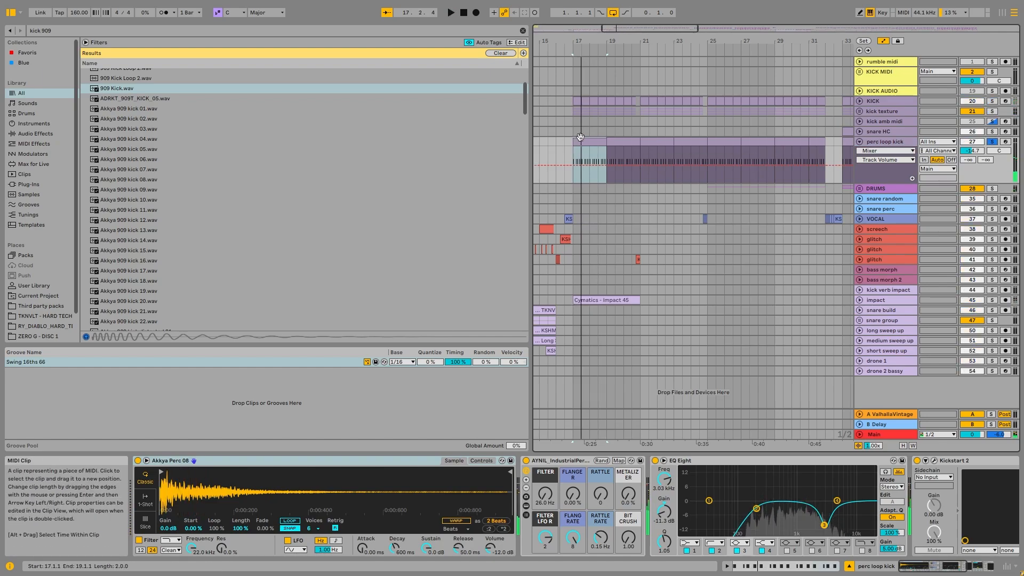
Open the perc loop kick's MIDI clip at bar 17 to examine its note pattern, then return to the device chain.
{"action": "double_click", "coordinate": [579, 141]}
{"action": "left_click", "coordinate": [462, 406]}
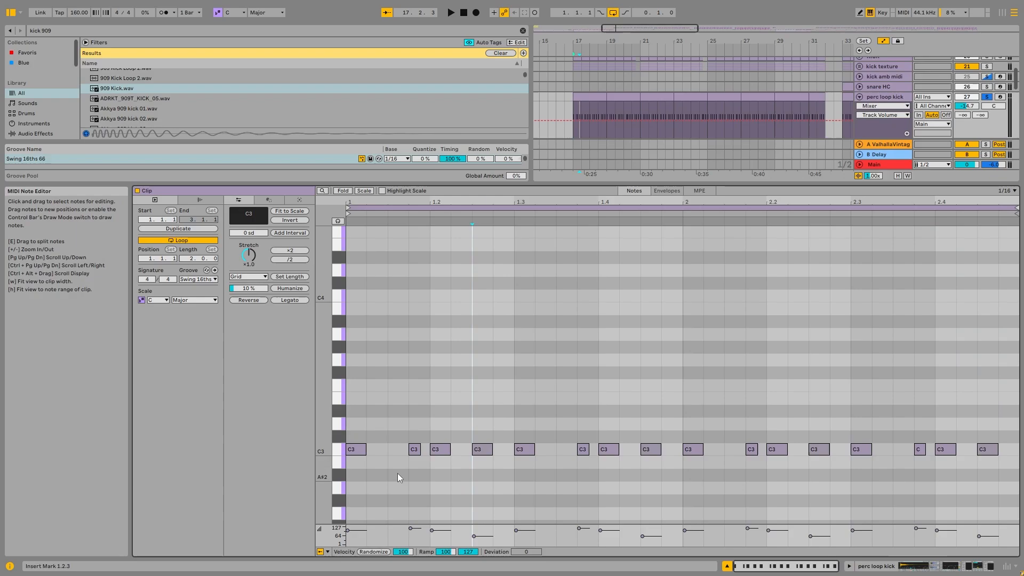
{"action": "key", "text": "shift+Tab"}
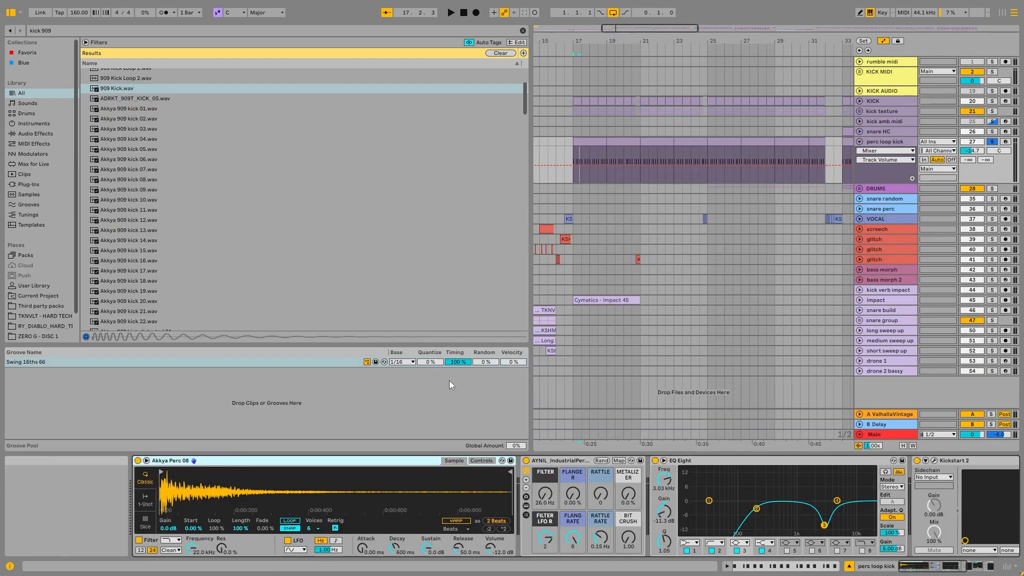
Show the devices inside the AYNIL Industrial rack on perc loop kick and examine its filter, delay and reverb settings.
{"action": "left_click", "coordinate": [966, 569]}
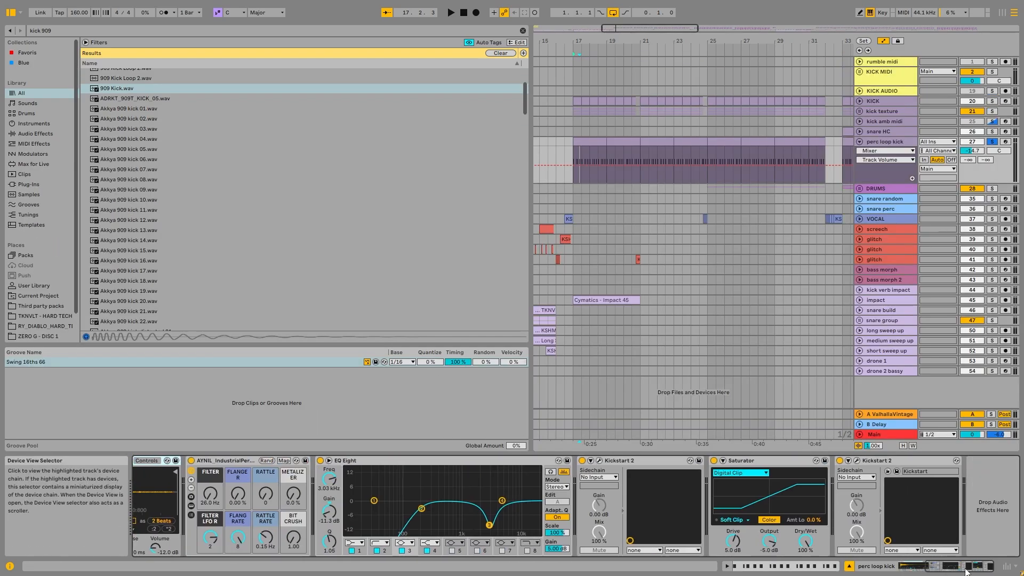
{"action": "left_click_drag", "start_coordinate": [965, 570], "coordinate": [955, 569]}
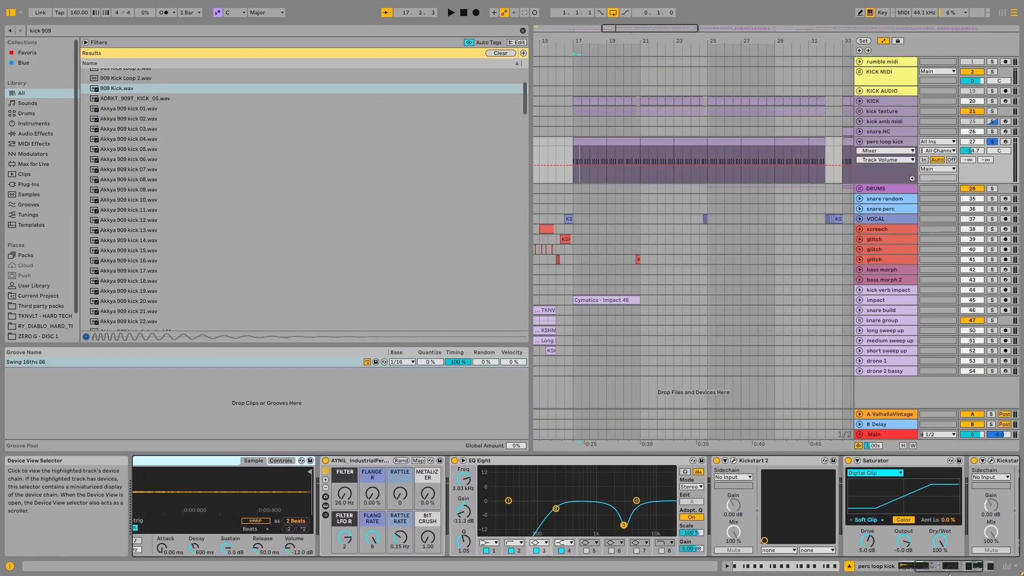
{"action": "left_click", "coordinate": [372, 463]}
{"action": "left_click", "coordinate": [884, 143]}
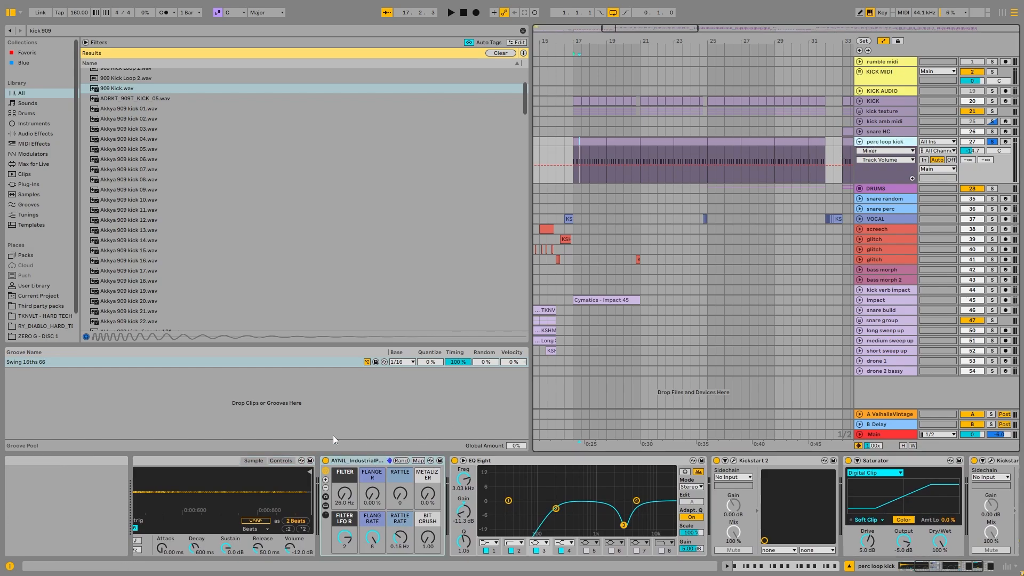
{"action": "left_click", "coordinate": [325, 505]}
{"action": "scroll", "coordinate": [270, 508], "scroll_direction": "right", "scroll_amount": 10}
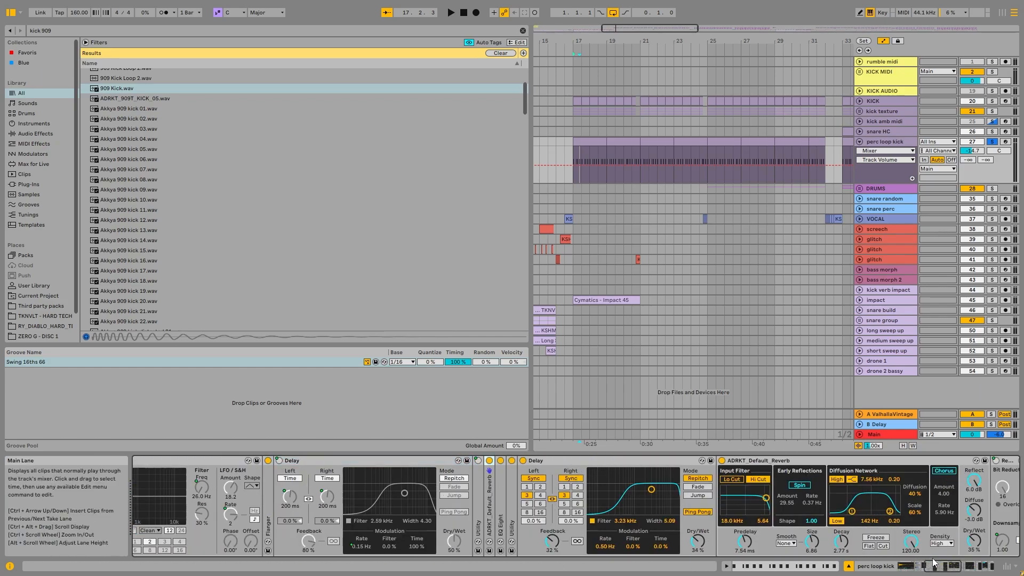
Play perc loop kick with the AYNIL Industrial rack bypassed, then re-enable the rack to compare the sound.
{"action": "scroll", "coordinate": [835, 542], "scroll_direction": "left", "scroll_amount": 12}
{"action": "key", "text": "space"}
{"action": "left_click", "coordinate": [453, 460]}
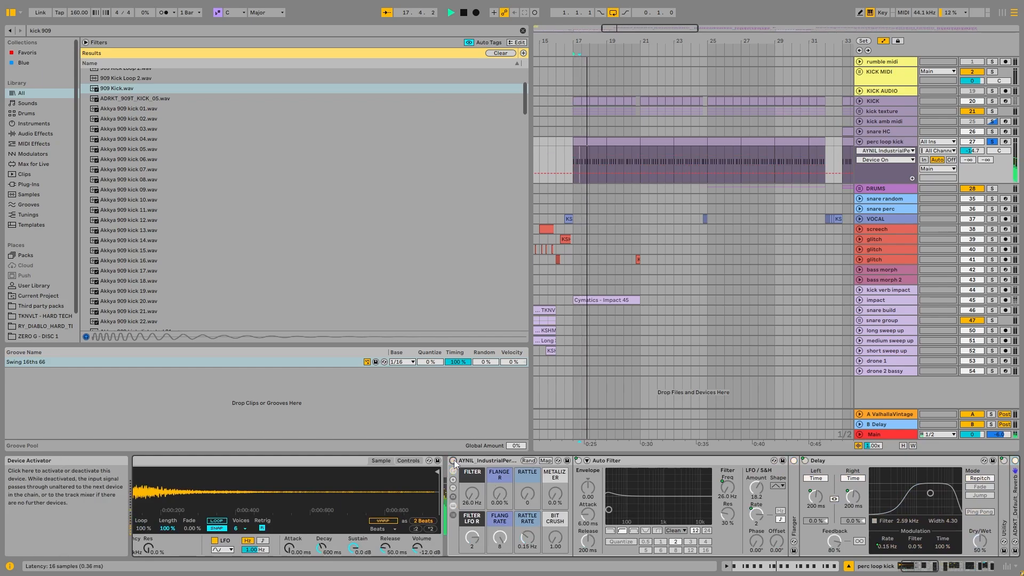
{"action": "left_click", "coordinate": [453, 460]}
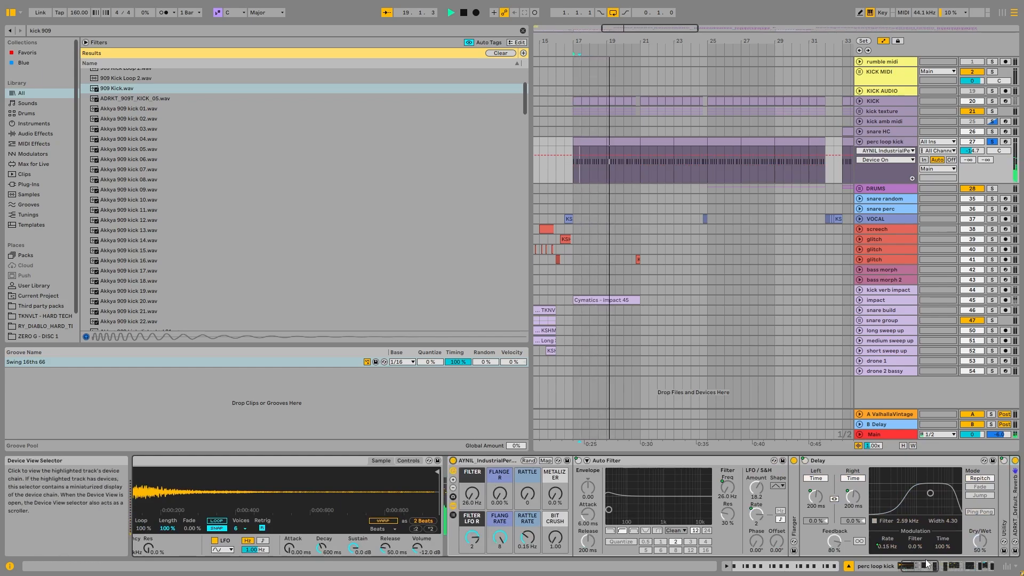
Check filter 3 of perc loop kick's EQ Eight during playback, then stop and select the last Kickstart 2.
{"action": "left_click_drag", "start_coordinate": [925, 566], "coordinate": [981, 567]}
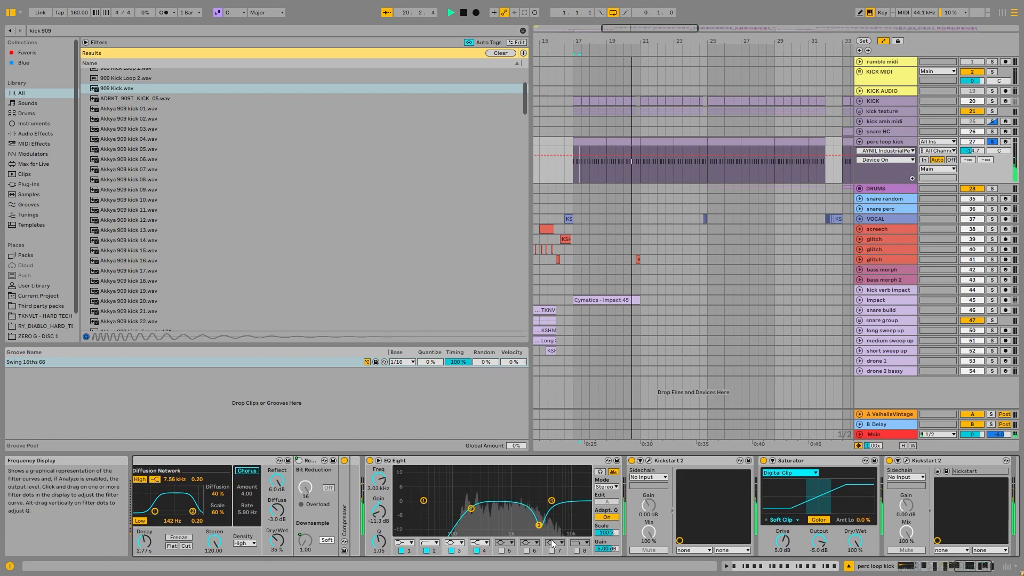
{"action": "left_click", "coordinate": [452, 549]}
{"action": "key", "text": "space"}
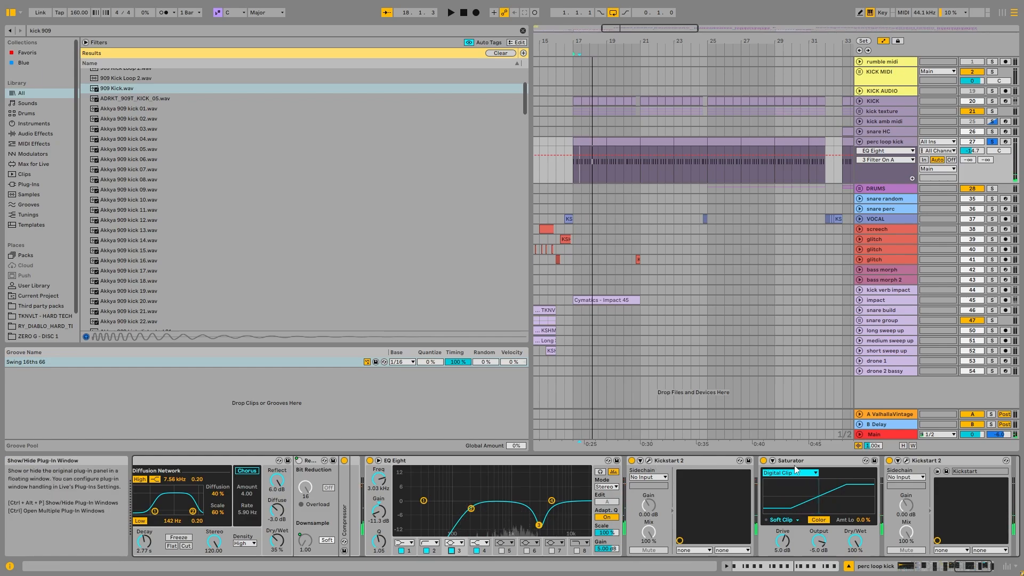
{"action": "left_click", "coordinate": [948, 462]}
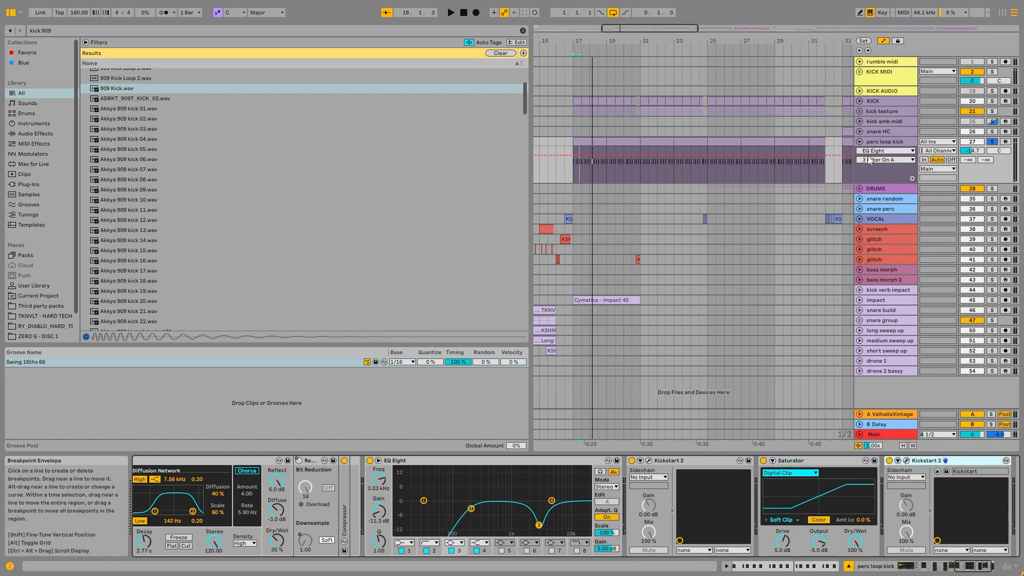
Fold and unsolo perc loop kick, and unfold the DRUMS group to show its tracks.
{"action": "key", "text": "shift+x"}
{"action": "left_click", "coordinate": [909, 104], "text": "shift"}
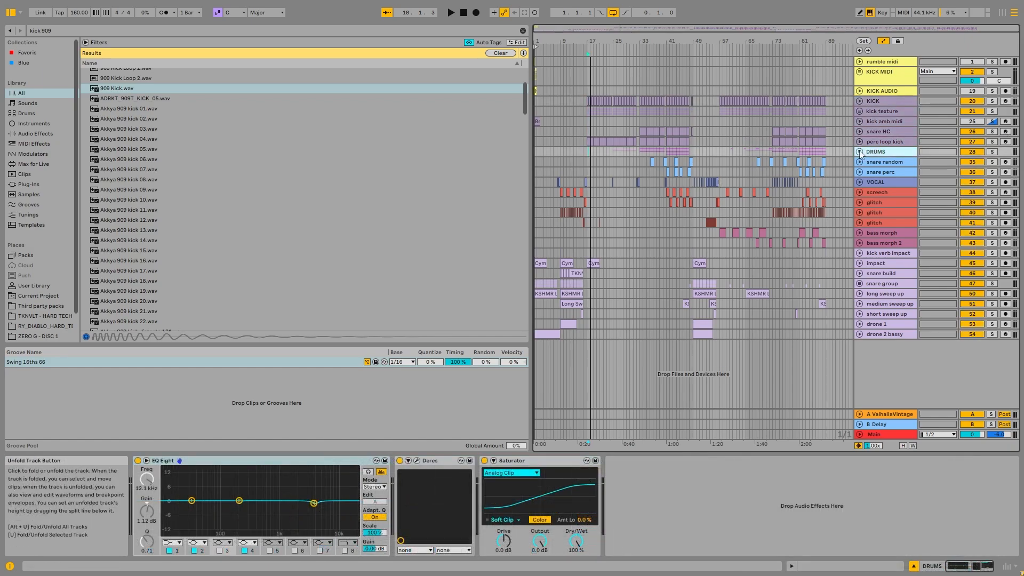
{"action": "left_click", "coordinate": [859, 152]}
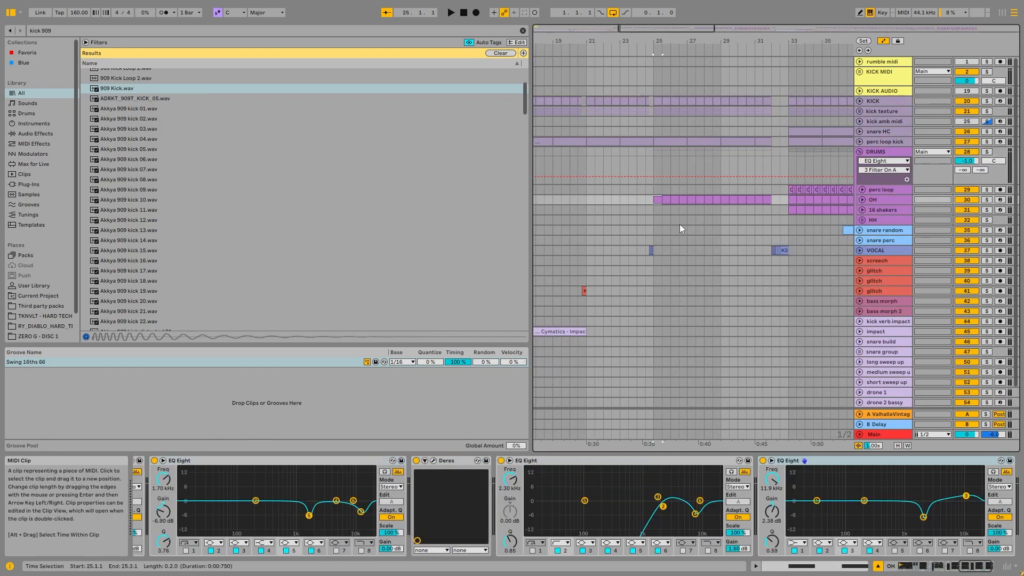
Solo the OH track alongside KICK and audition its clip from bar 25.
{"action": "left_click", "coordinate": [987, 200]}
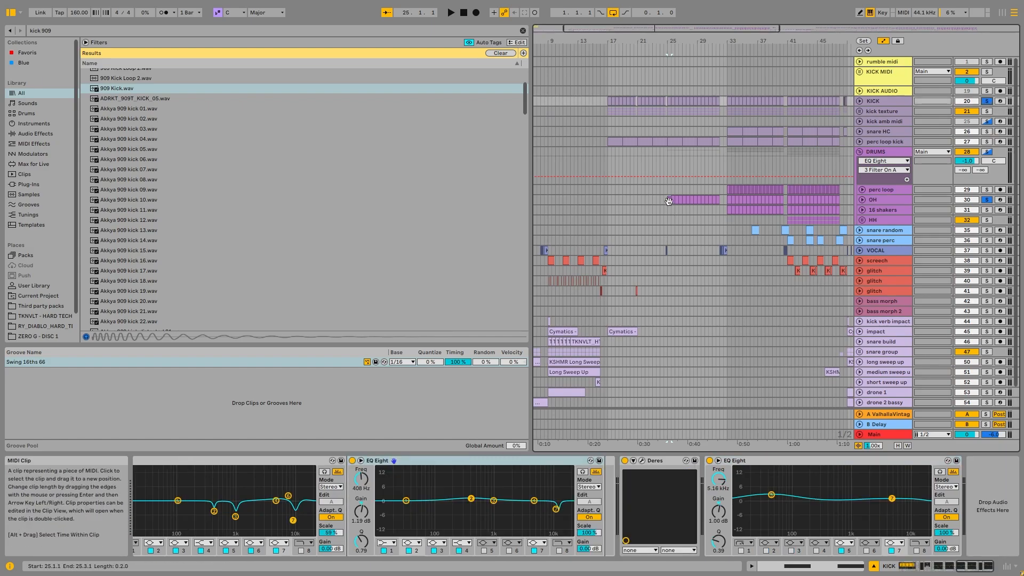
{"action": "left_click", "coordinate": [669, 201]}
{"action": "key", "text": "space"}
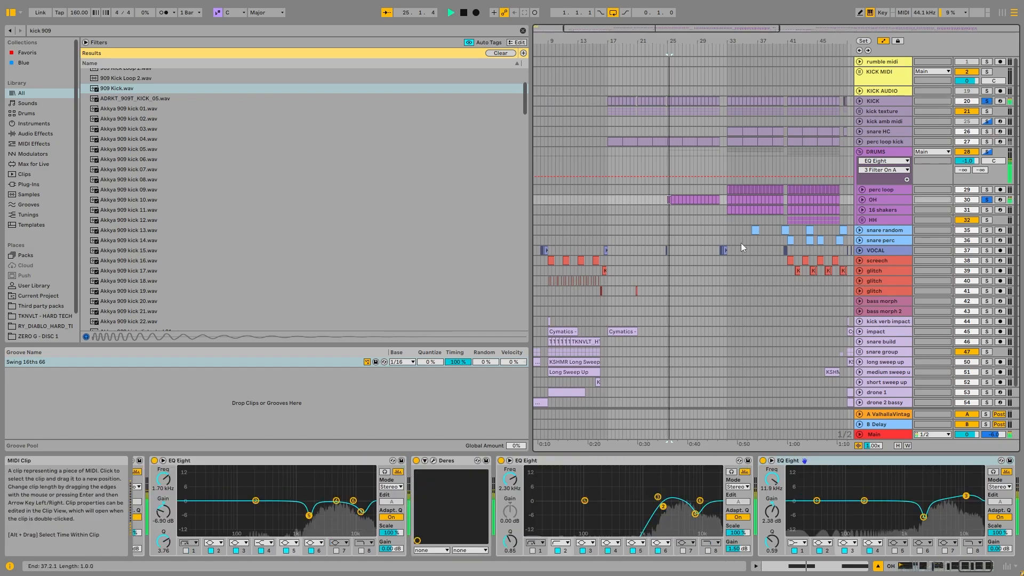
{"action": "key", "text": "space"}
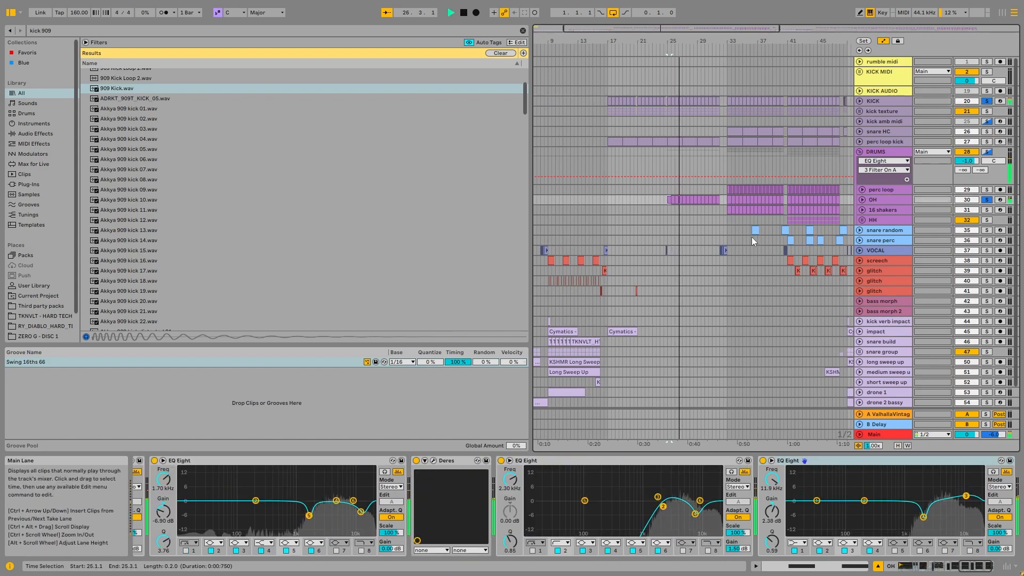
Examine the OH track's Akkya Hat 22 sample and its two Overdrive devices.
{"action": "left_click_drag", "start_coordinate": [914, 565], "coordinate": [911, 567]}
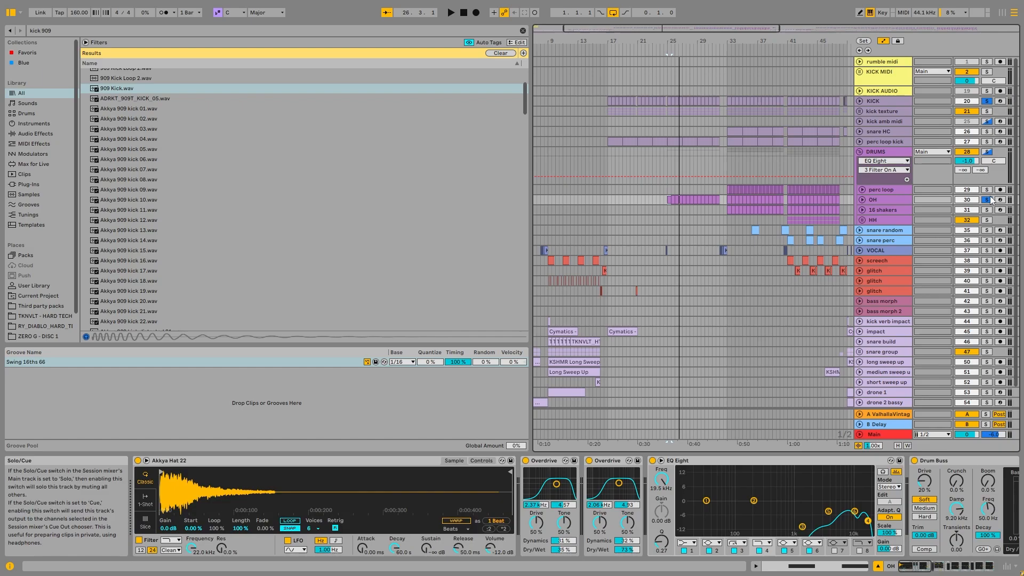
{"action": "left_click", "coordinate": [884, 201]}
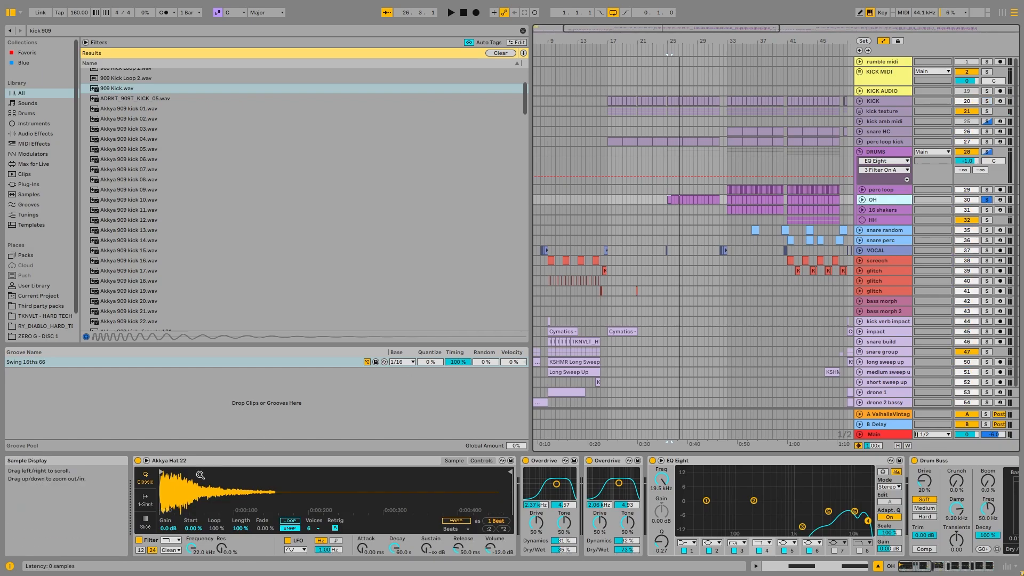
{"action": "left_click", "coordinate": [227, 464]}
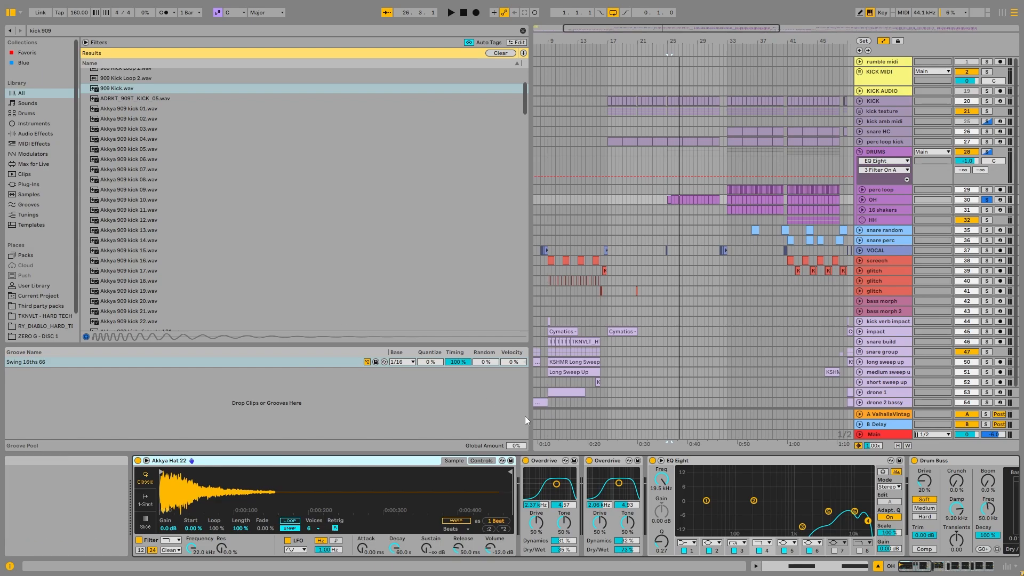
{"action": "mouse_move", "coordinate": [926, 565]}
{"action": "left_mouse_down"}
{"action": "mouse_move", "coordinate": [941, 565]}
{"action": "mouse_move", "coordinate": [925, 565]}
{"action": "left_mouse_up"}
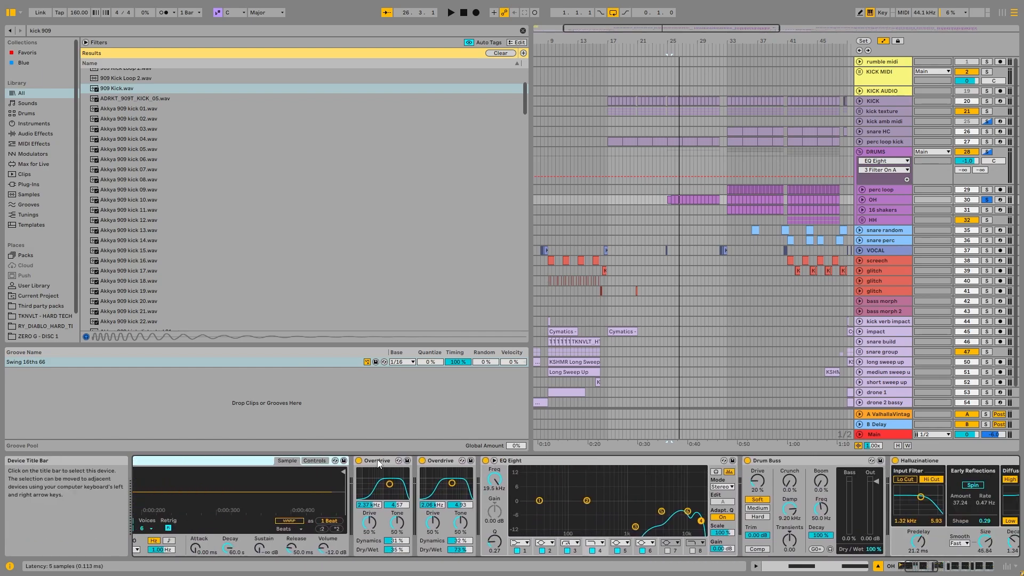
{"action": "left_click", "coordinate": [436, 462]}
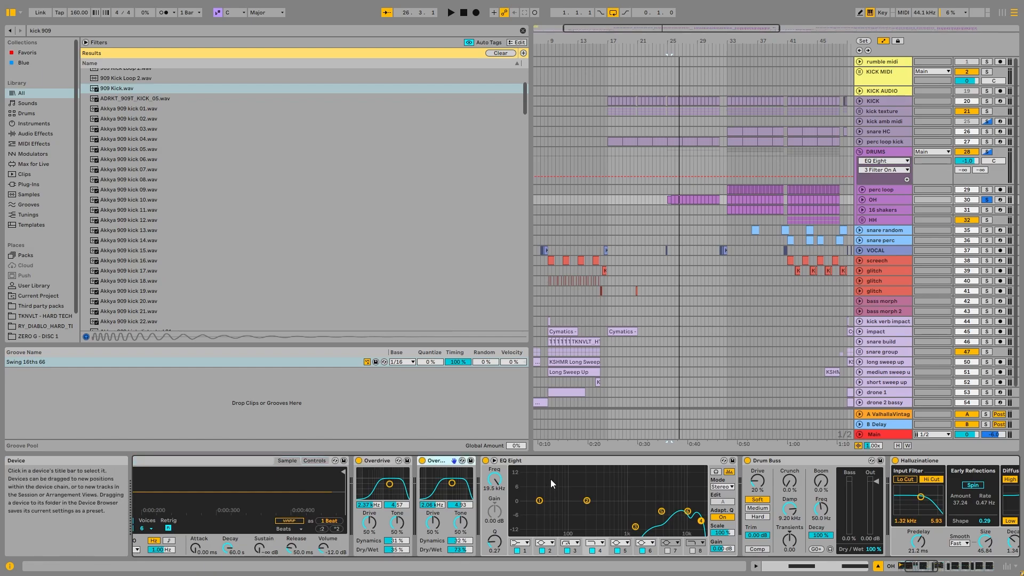
Examine the Drum Buss and reverb settings further along the OH track's device chain.
{"action": "left_click", "coordinate": [801, 461]}
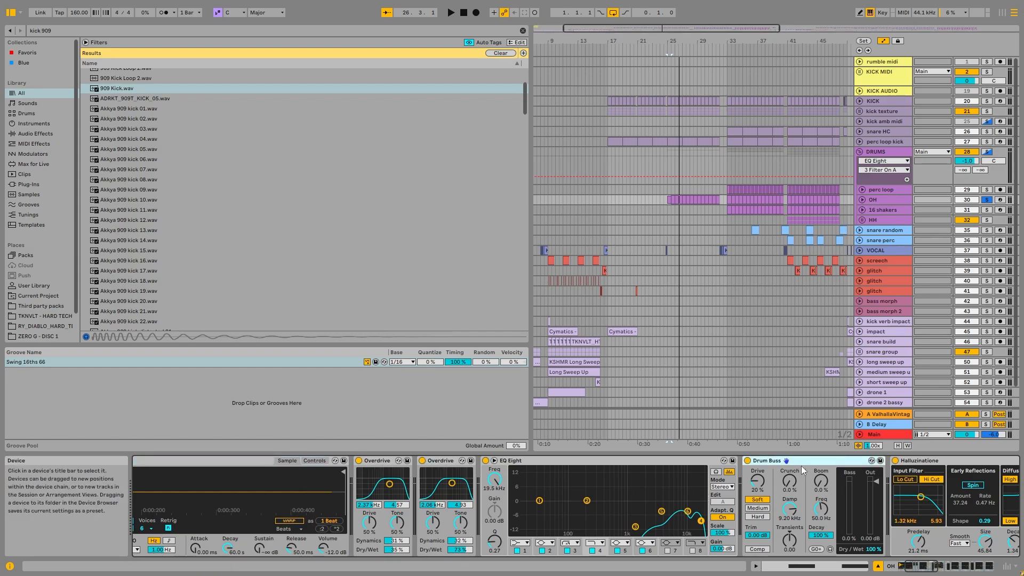
{"action": "left_click_drag", "start_coordinate": [923, 569], "coordinate": [946, 565]}
{"action": "left_click", "coordinate": [383, 461]}
{"action": "left_click", "coordinate": [732, 460]}
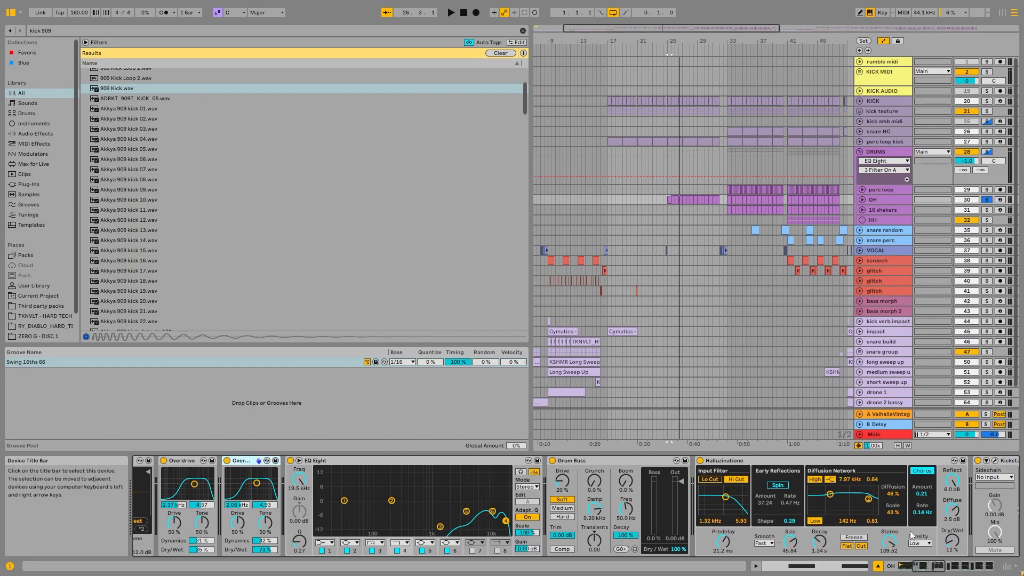
{"action": "mouse_move", "coordinate": [936, 567]}
{"action": "left_mouse_down"}
{"action": "mouse_move", "coordinate": [949, 571]}
{"action": "mouse_move", "coordinate": [917, 570]}
{"action": "left_mouse_up"}
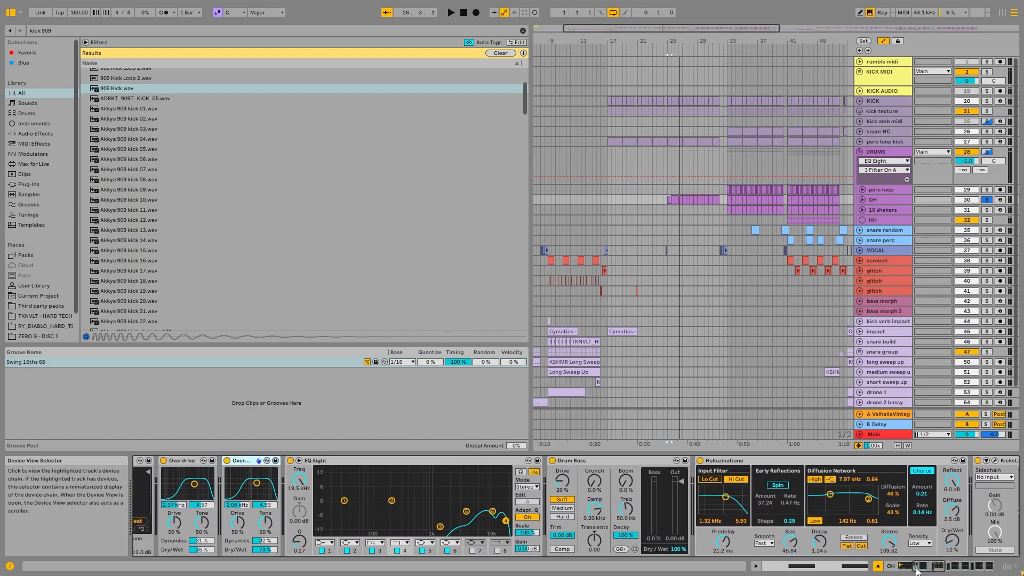
Examine the OH track's device chain, from the enlarged first EQ Eight curve through to the last EQ Eight.
{"action": "double_click", "coordinate": [481, 485]}
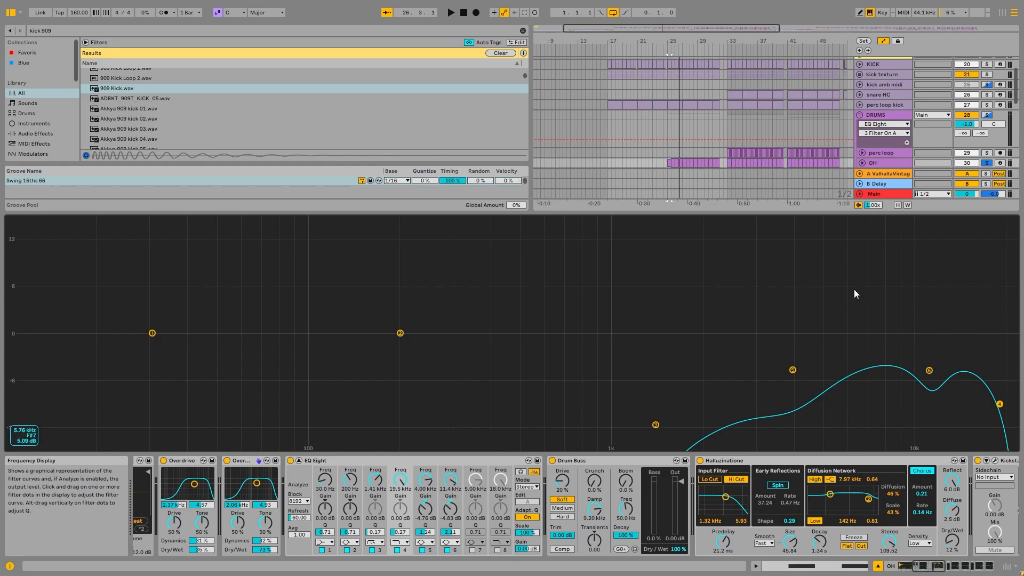
{"action": "double_click", "coordinate": [870, 281]}
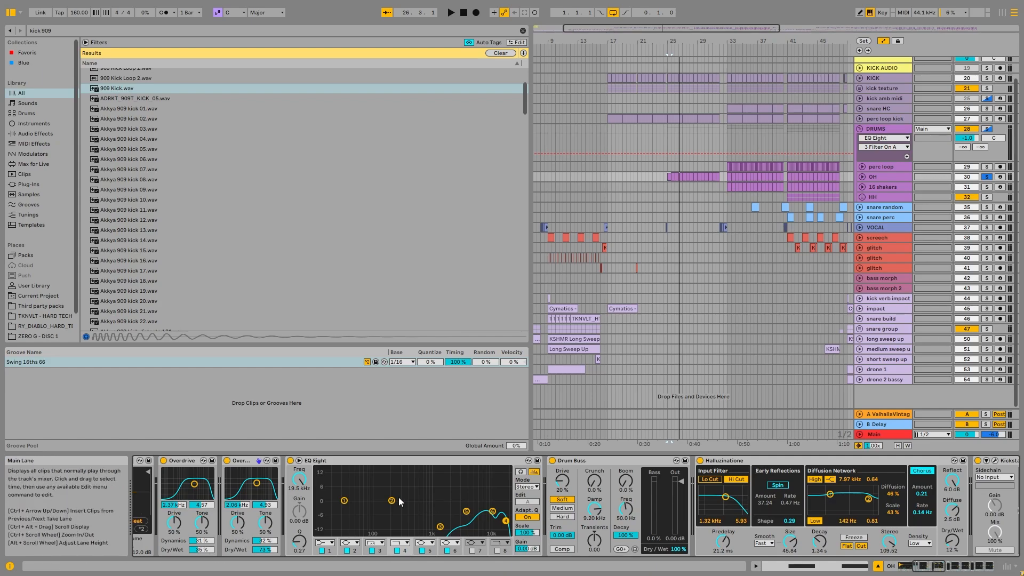
{"action": "left_click", "coordinate": [918, 568]}
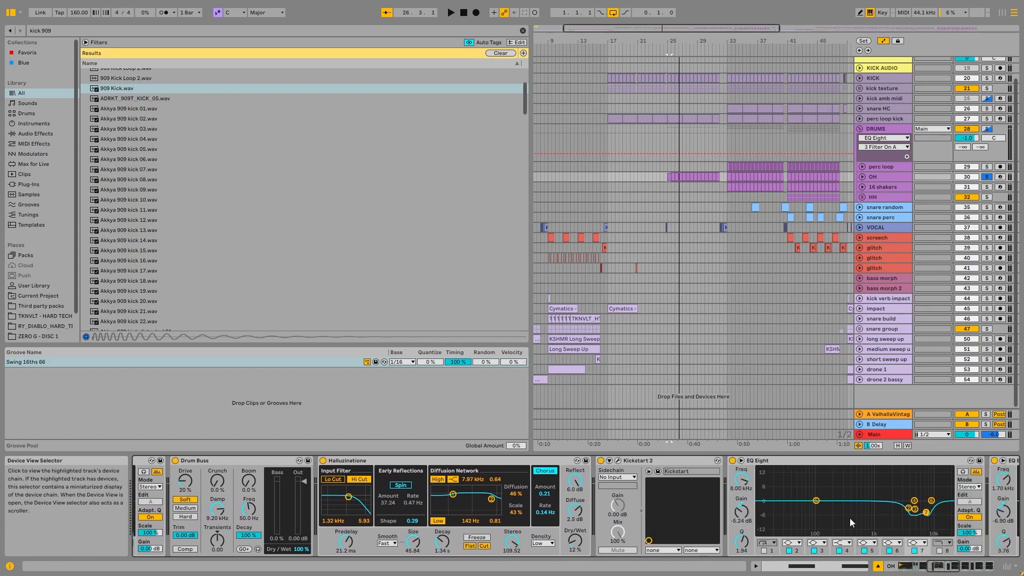
{"action": "left_click", "coordinate": [951, 564]}
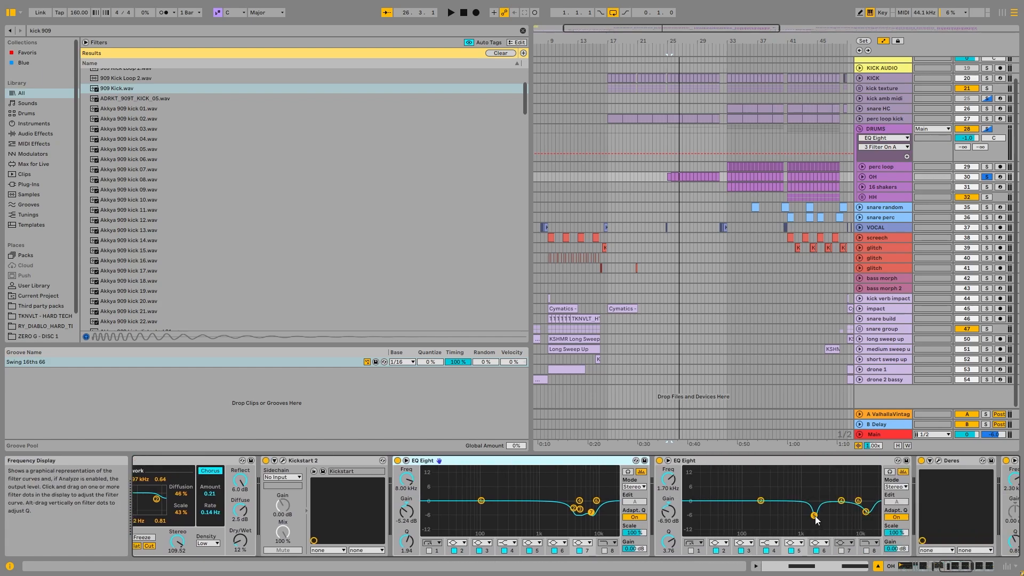
{"action": "left_click", "coordinate": [814, 516]}
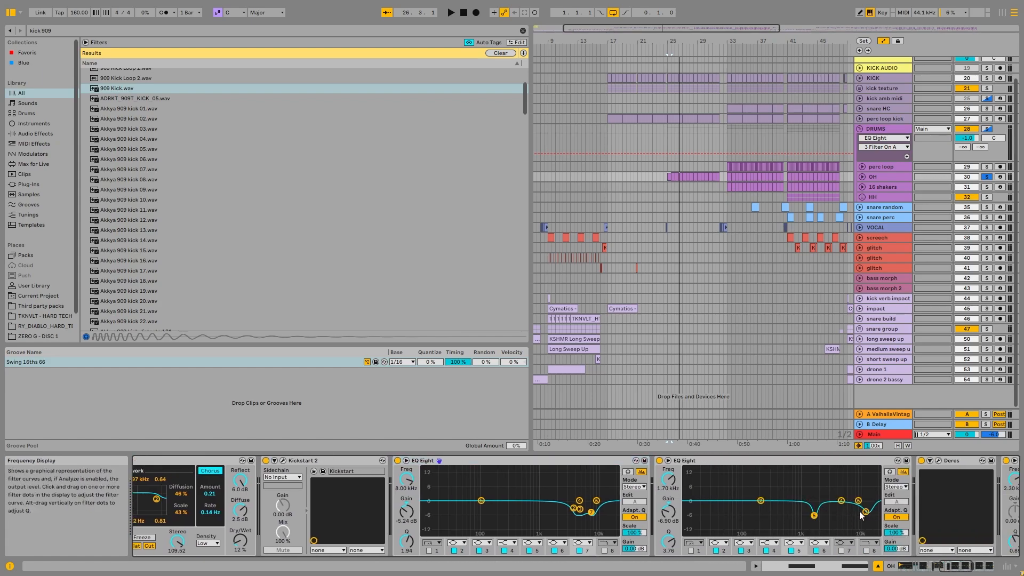
{"action": "left_click", "coordinate": [979, 567]}
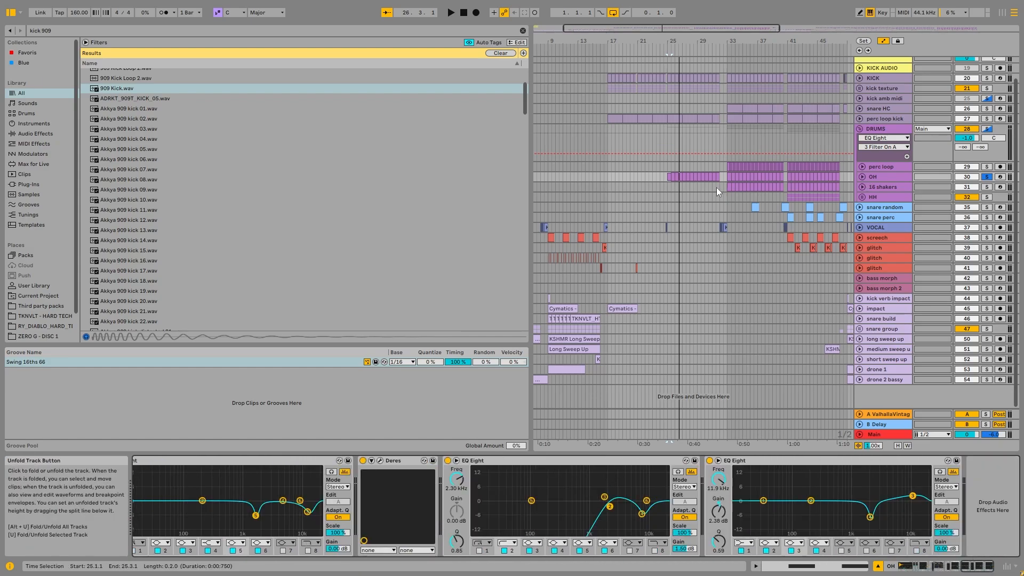
{"action": "double_click", "coordinate": [706, 177]}
{"action": "double_click", "coordinate": [894, 133]}
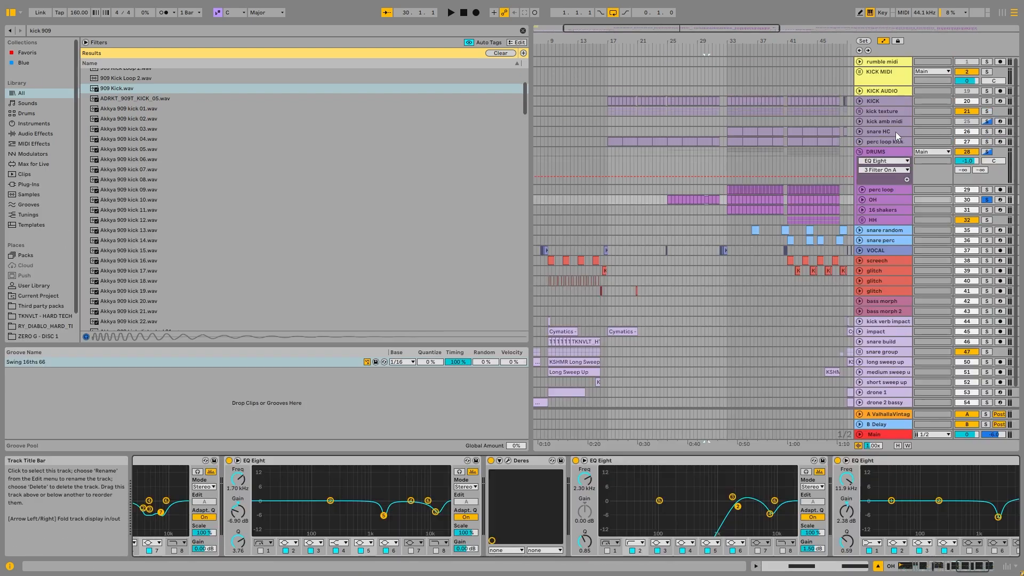
Unfold and solo the 16 shakers track and play it from bar 33.
{"action": "left_click", "coordinate": [862, 211]}
{"action": "scroll", "coordinate": [736, 218], "scroll_direction": "up", "scroll_amount": 8}
{"action": "left_click", "coordinate": [673, 209]}
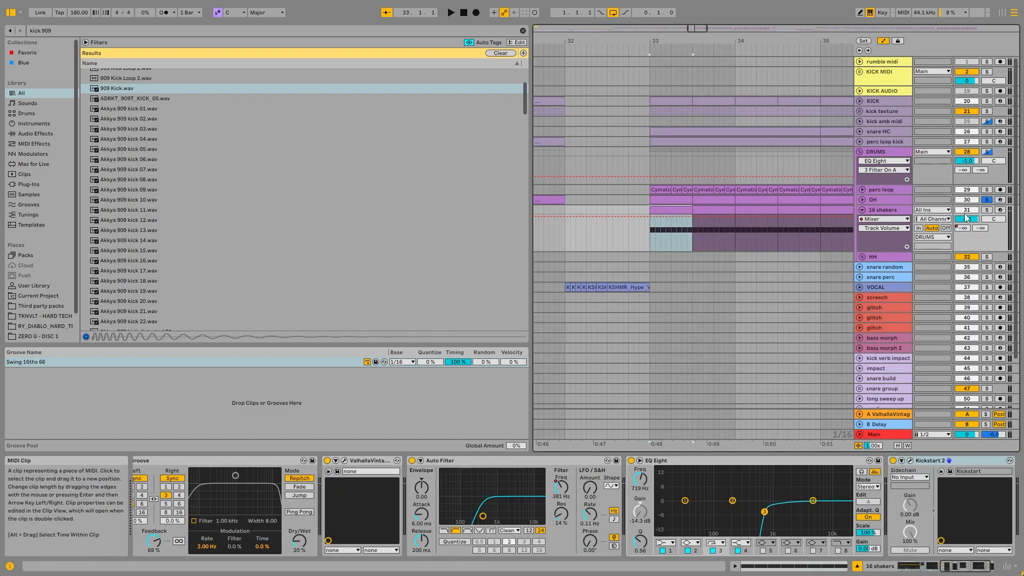
{"action": "left_click", "coordinate": [987, 210]}
{"action": "key", "text": "space"}
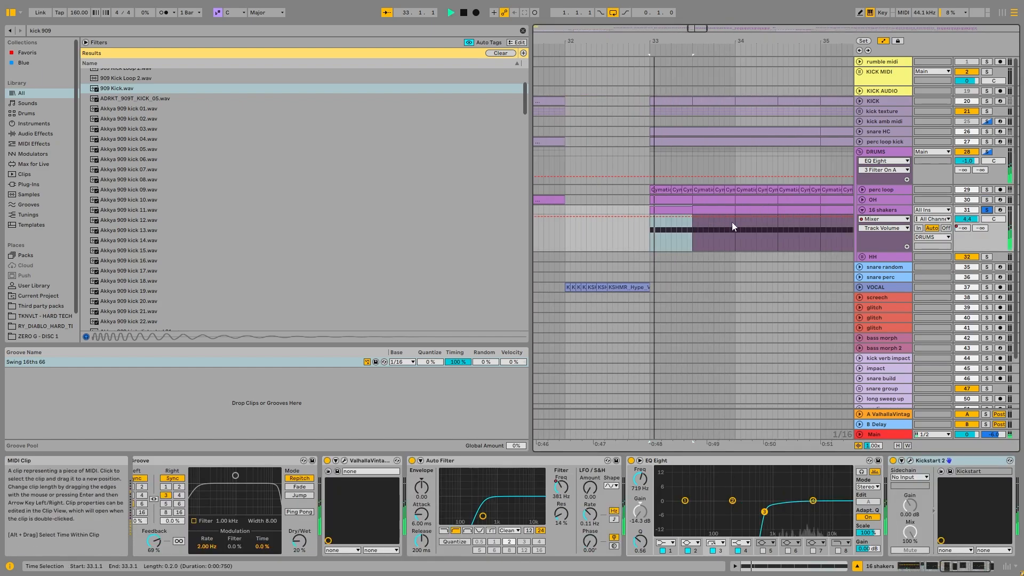
Review the 16 shakers track's devices from the hi-hat loop sampler to Kickstart 2, and inspect its MIDI clip's notes and velocities.
{"action": "left_click", "coordinate": [954, 568]}
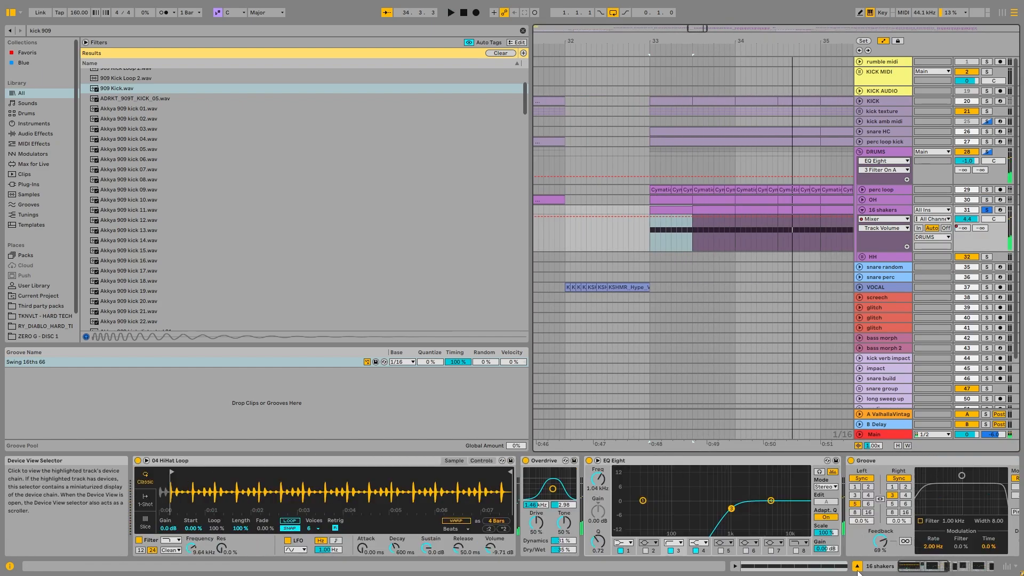
{"action": "left_click", "coordinate": [238, 461]}
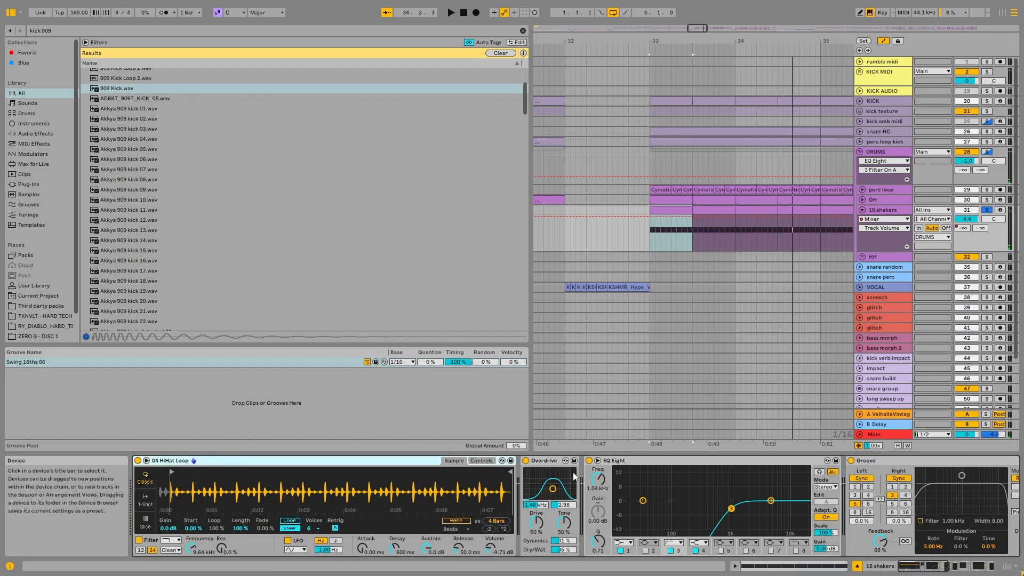
{"action": "left_click", "coordinate": [698, 460]}
{"action": "left_click_drag", "start_coordinate": [924, 567], "coordinate": [937, 567]}
{"action": "left_click", "coordinate": [762, 461]}
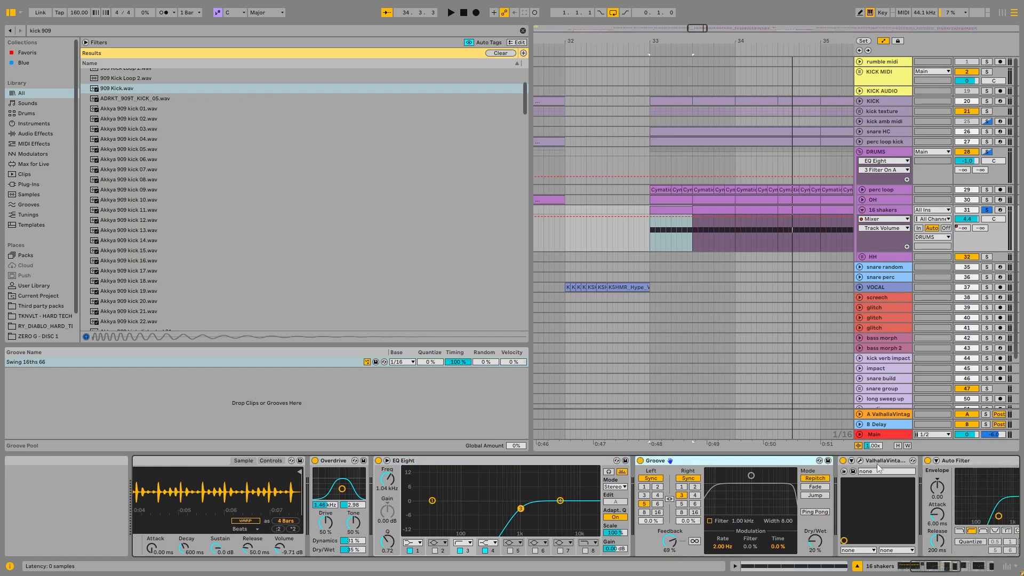
{"action": "left_click", "coordinate": [930, 567]}
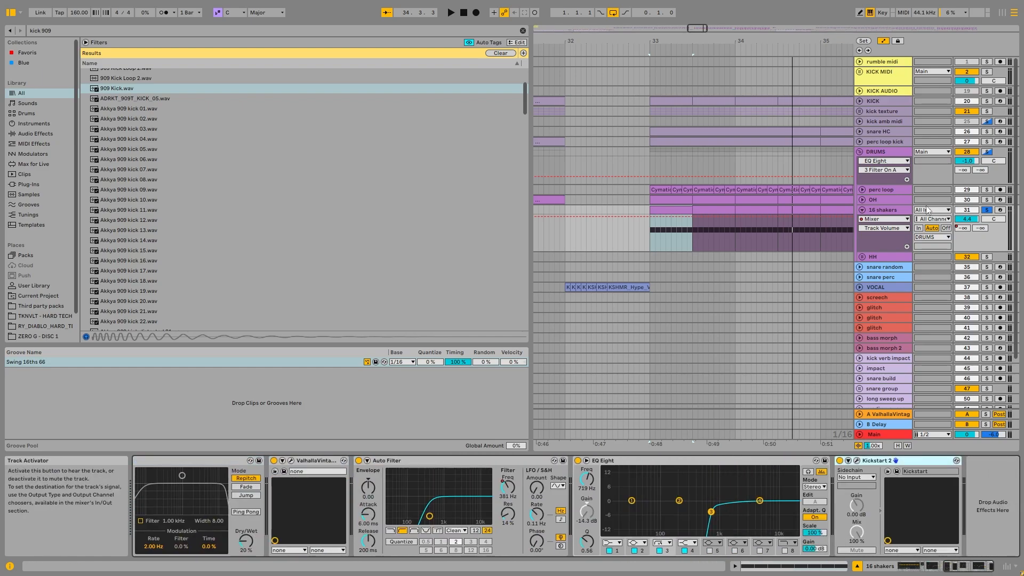
{"action": "double_click", "coordinate": [686, 214]}
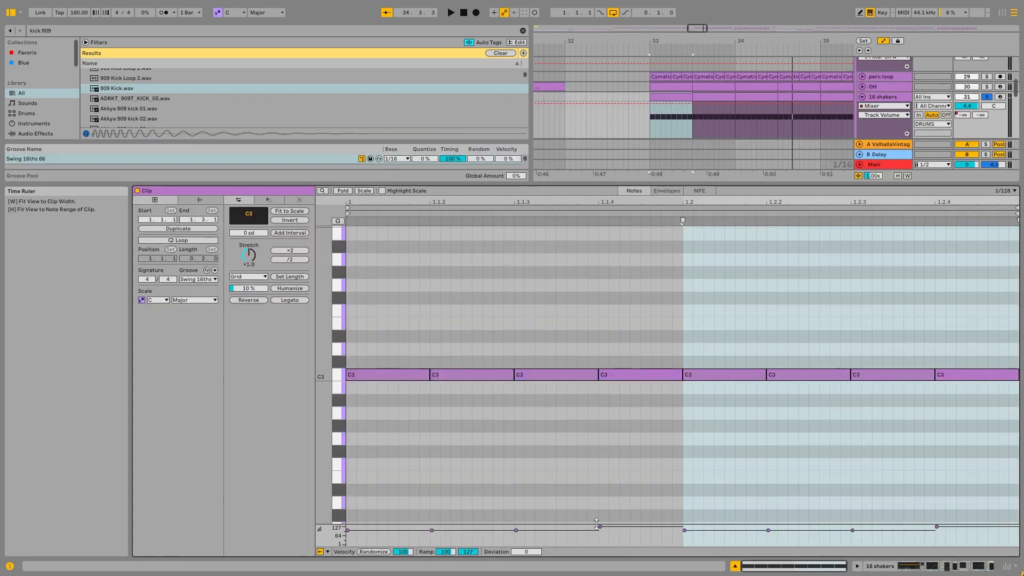
{"action": "left_click", "coordinate": [617, 404]}
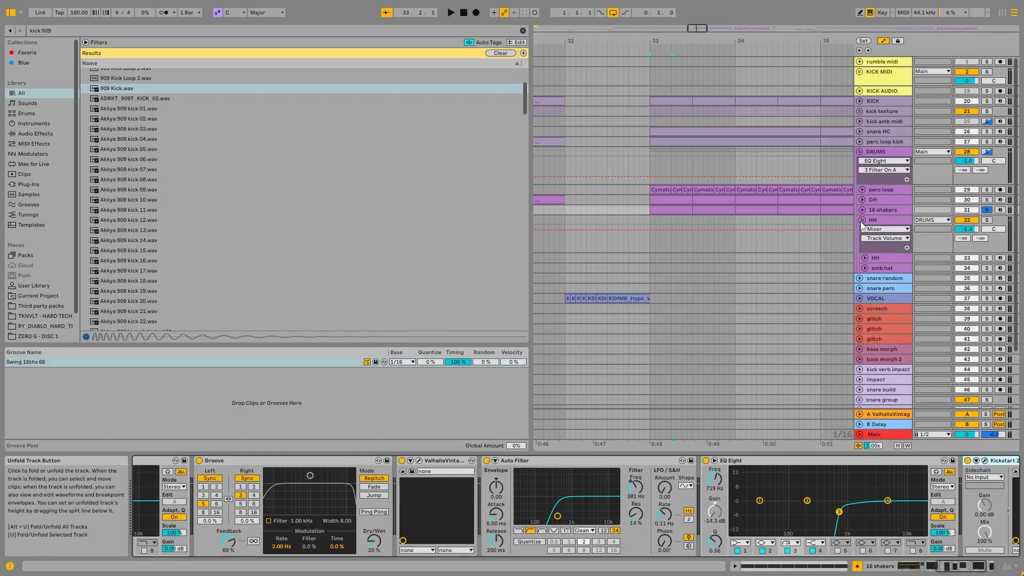
Solo the HH group and play it briefly from bar 41.
{"action": "left_click", "coordinate": [784, 249]}
{"action": "scroll", "coordinate": [843, 258], "scroll_direction": "up", "scroll_amount": 5}
{"action": "left_click", "coordinate": [795, 258]}
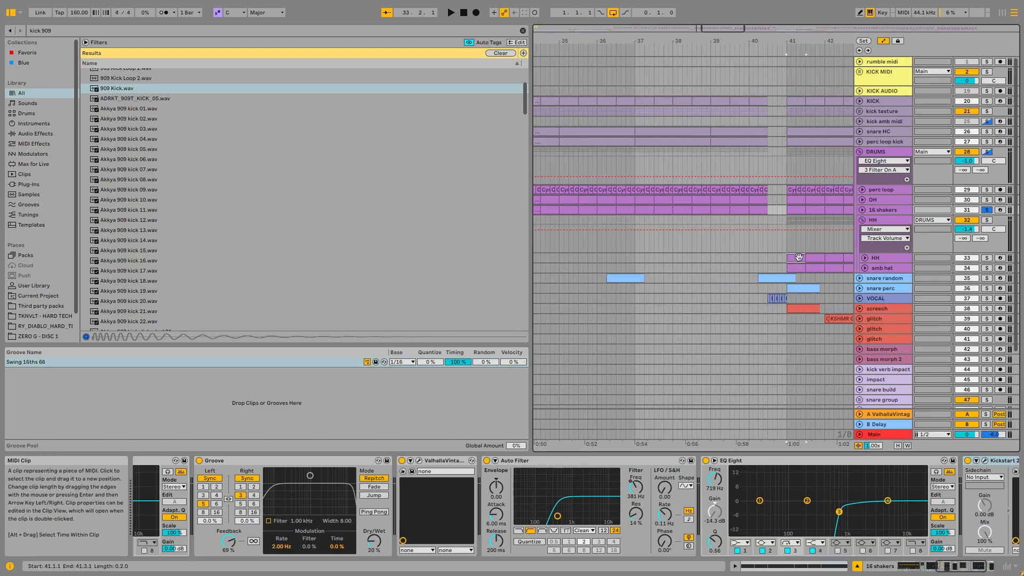
{"action": "left_click", "coordinate": [987, 219]}
{"action": "key", "text": "space"}
{"action": "scroll", "coordinate": [829, 263], "scroll_direction": "down", "scroll_amount": 4}
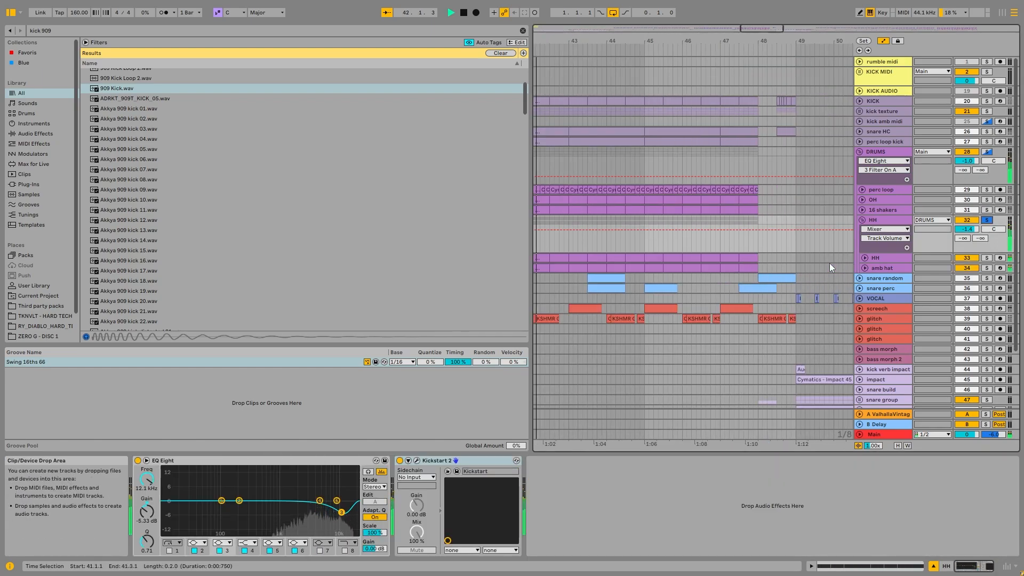
{"action": "key", "text": "space"}
Solo the HH track inside the HH group and inspect the notes and velocities of its MIDI clip at bar 41.
{"action": "left_click", "coordinate": [864, 258]}
{"action": "left_click", "coordinate": [986, 258]}
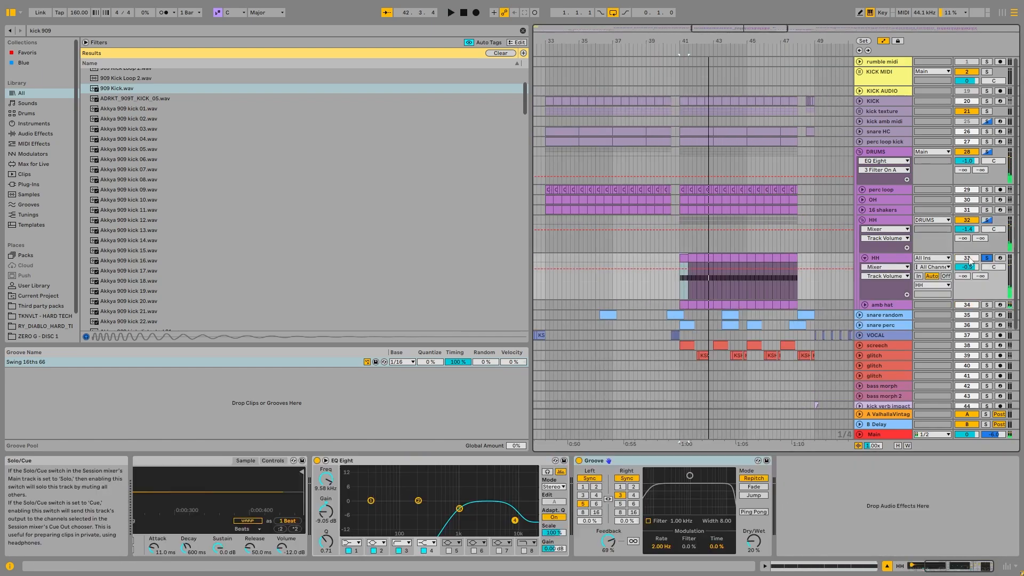
{"action": "scroll", "coordinate": [720, 290], "scroll_direction": "up", "scroll_amount": 5}
{"action": "scroll", "coordinate": [562, 269], "scroll_direction": "down", "scroll_amount": 5}
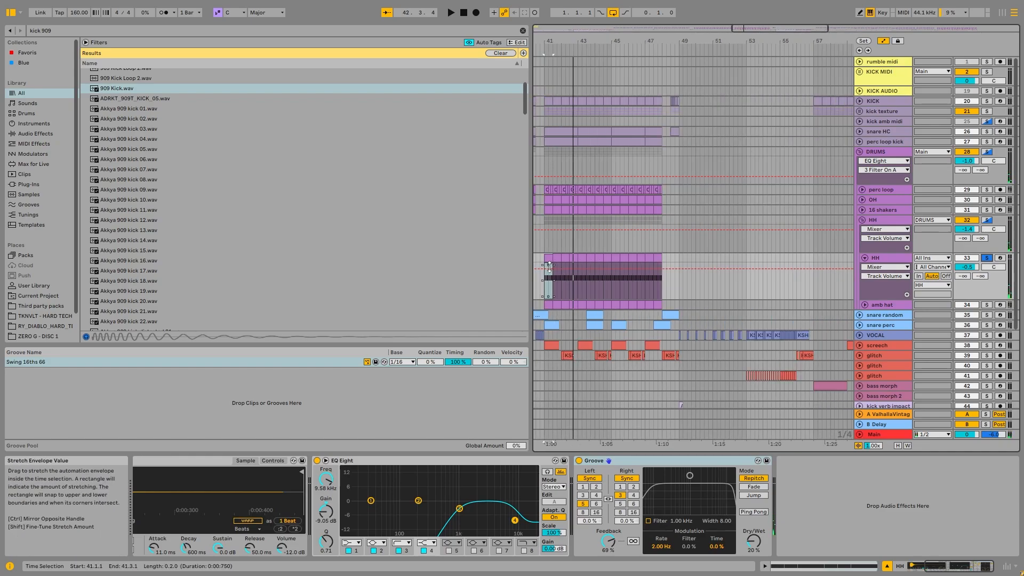
{"action": "scroll", "coordinate": [560, 264], "scroll_direction": "up", "scroll_amount": 3}
{"action": "double_click", "coordinate": [544, 256]}
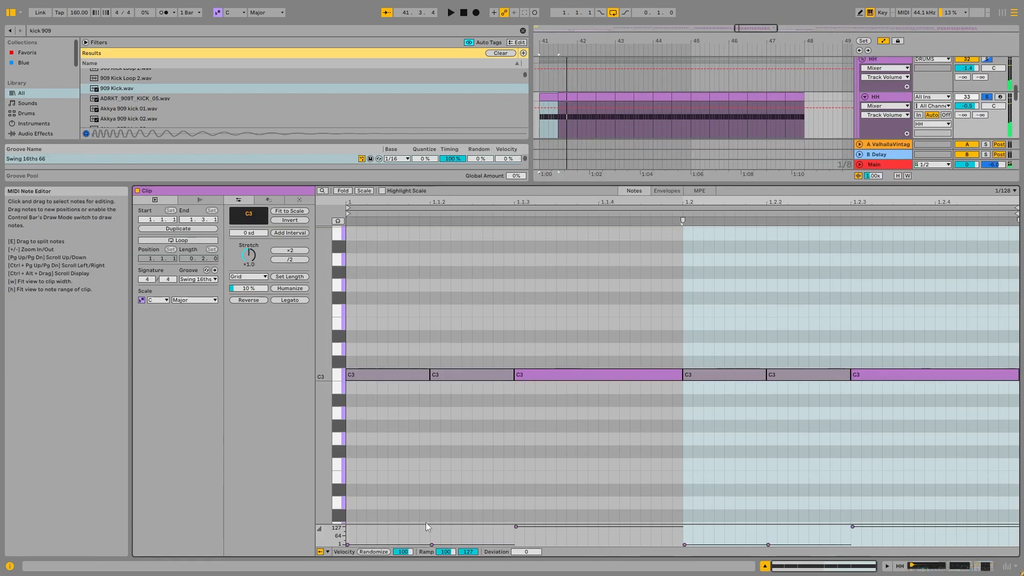
{"action": "left_click_drag", "start_coordinate": [628, 447], "coordinate": [368, 334]}
{"action": "left_click", "coordinate": [501, 292]}
{"action": "key", "text": "shift+Tab"}
Solo and play the amb hat track, and inspect the notes in its MIDI clip at bar 41.
{"action": "left_click", "coordinate": [986, 301]}
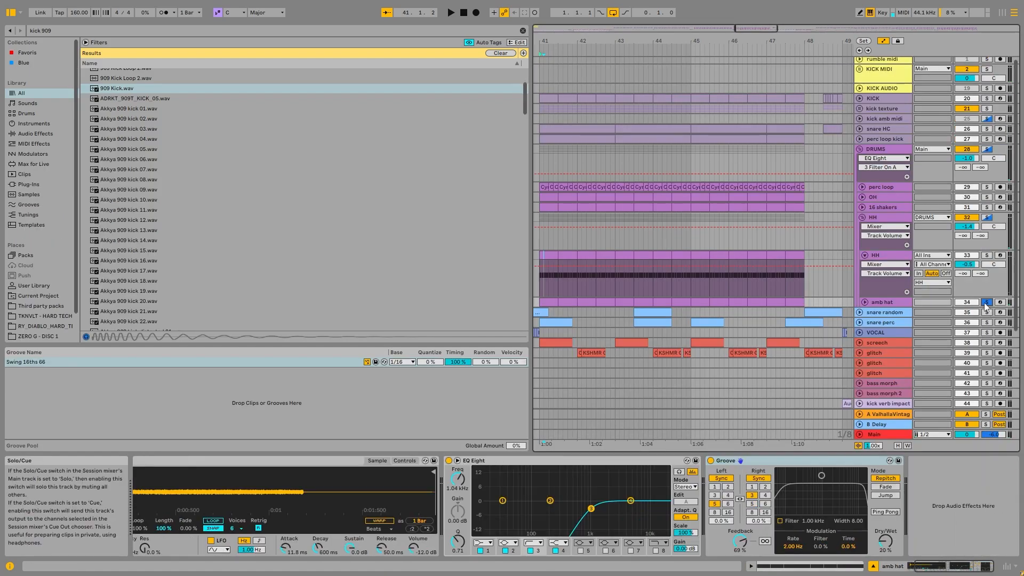
{"action": "key", "text": "space"}
{"action": "left_click", "coordinate": [865, 301]}
{"action": "double_click", "coordinate": [545, 302]}
{"action": "key", "text": "space"}
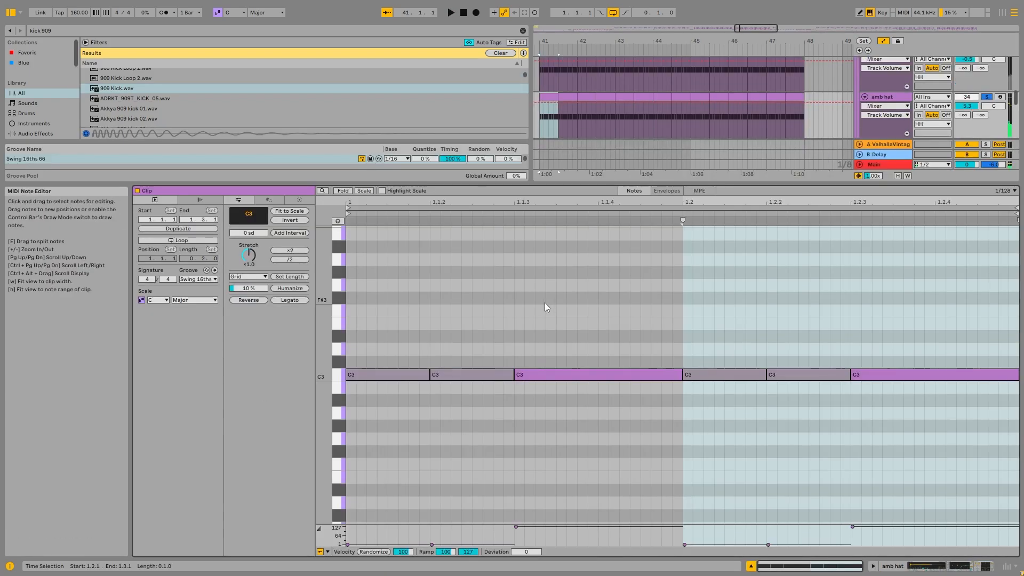
{"action": "double_click", "coordinate": [883, 97]}
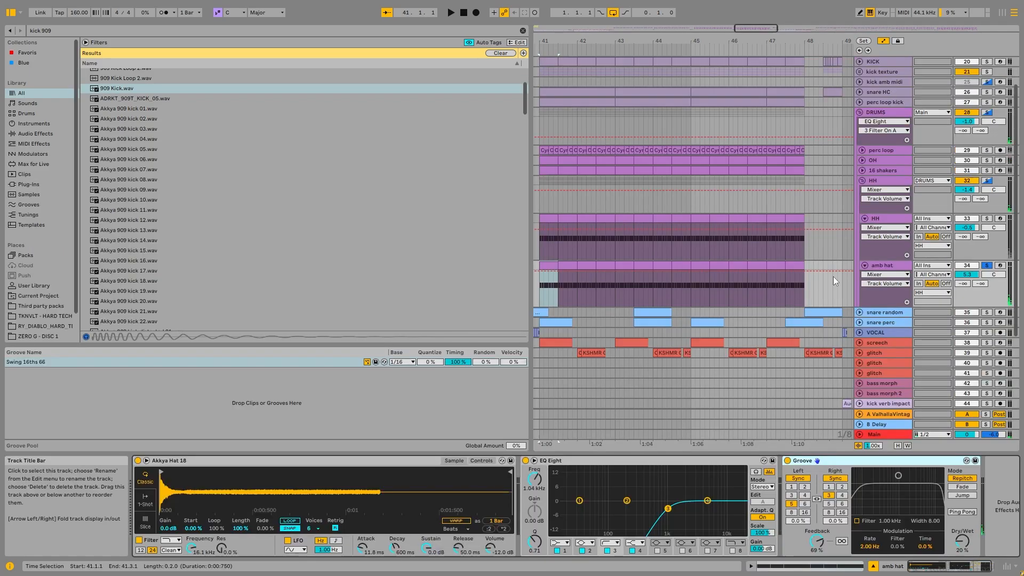
Fold and solo the HH track inside the HH group, and compare its sampler and effects with those of amb hat.
{"action": "left_click", "coordinate": [864, 218]}
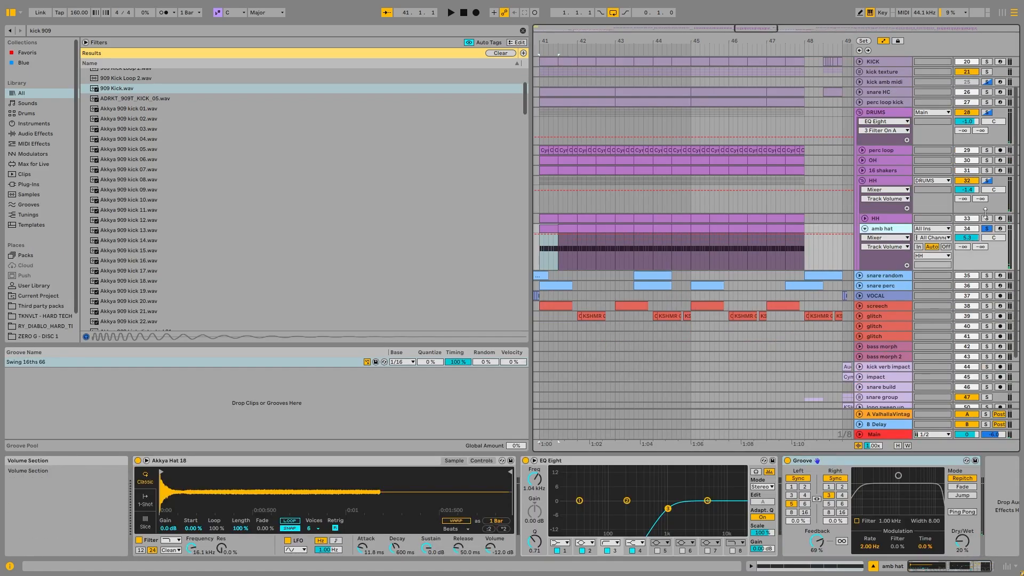
{"action": "left_click", "coordinate": [987, 218]}
{"action": "left_click", "coordinate": [907, 229]}
{"action": "left_click", "coordinate": [898, 218]}
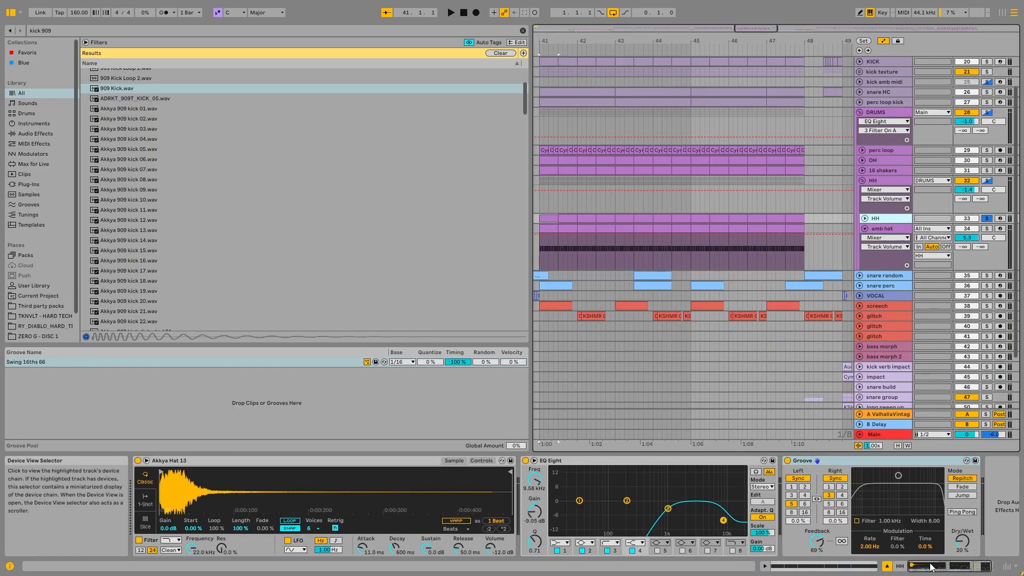
{"action": "left_click_drag", "start_coordinate": [930, 566], "coordinate": [960, 566]}
{"action": "left_click", "coordinate": [900, 229]}
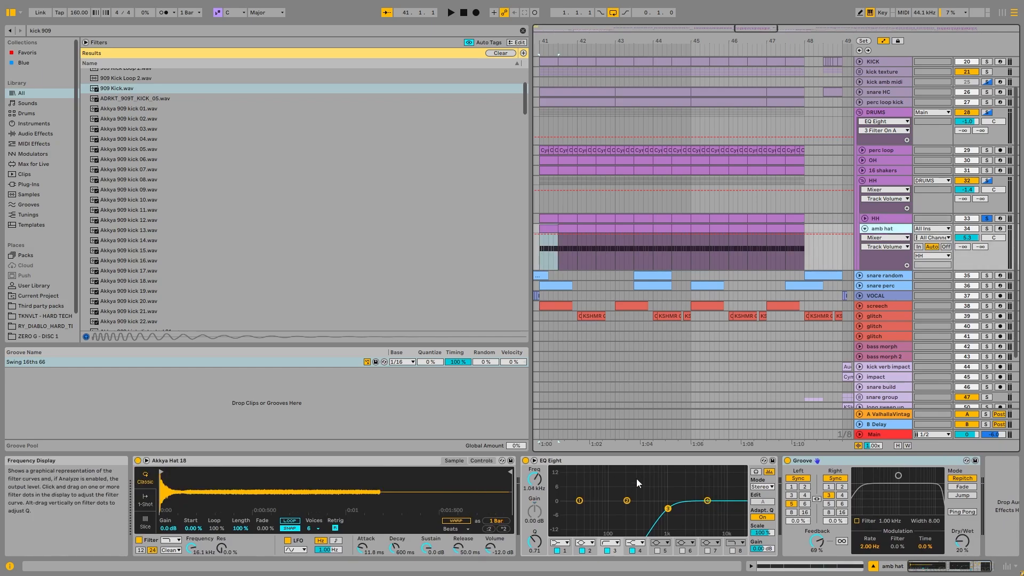
Check the HH group's EQ Eight and Kickstart 2, and collapse the amb hat track and the HH group.
{"action": "left_click", "coordinate": [894, 183]}
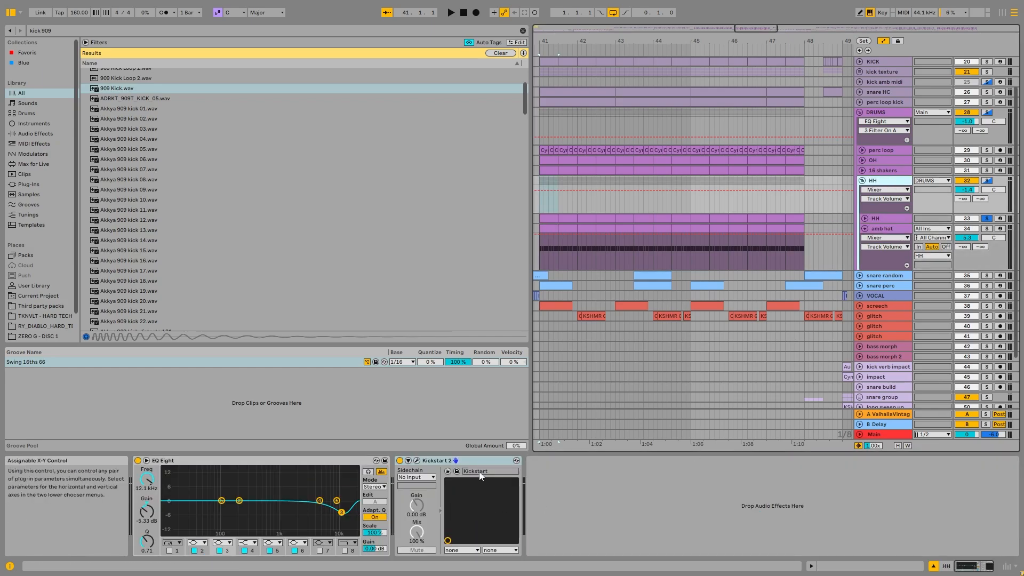
{"action": "left_click", "coordinate": [865, 228]}
{"action": "left_click", "coordinate": [862, 180]}
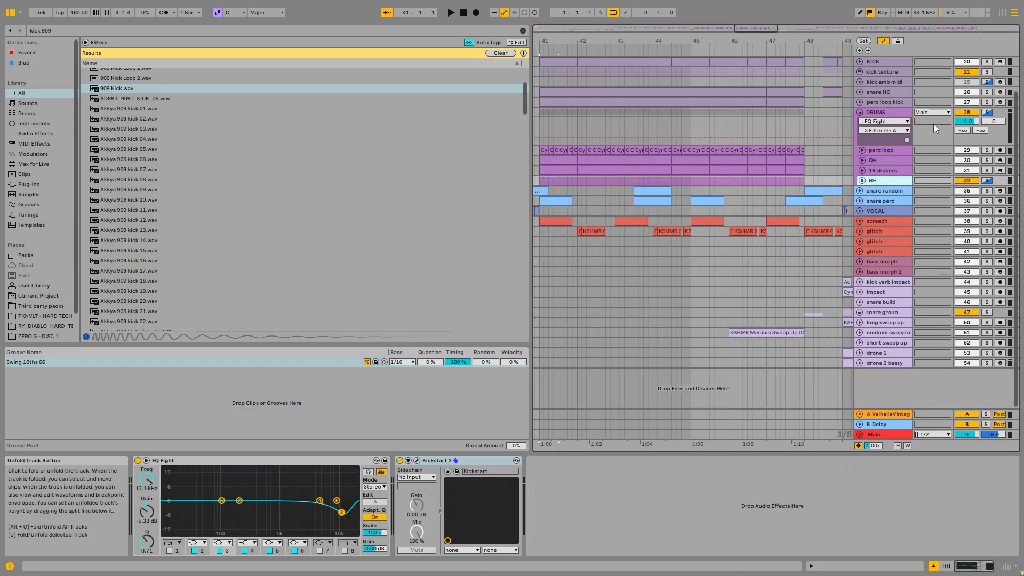
{"action": "left_click", "coordinate": [886, 161]}
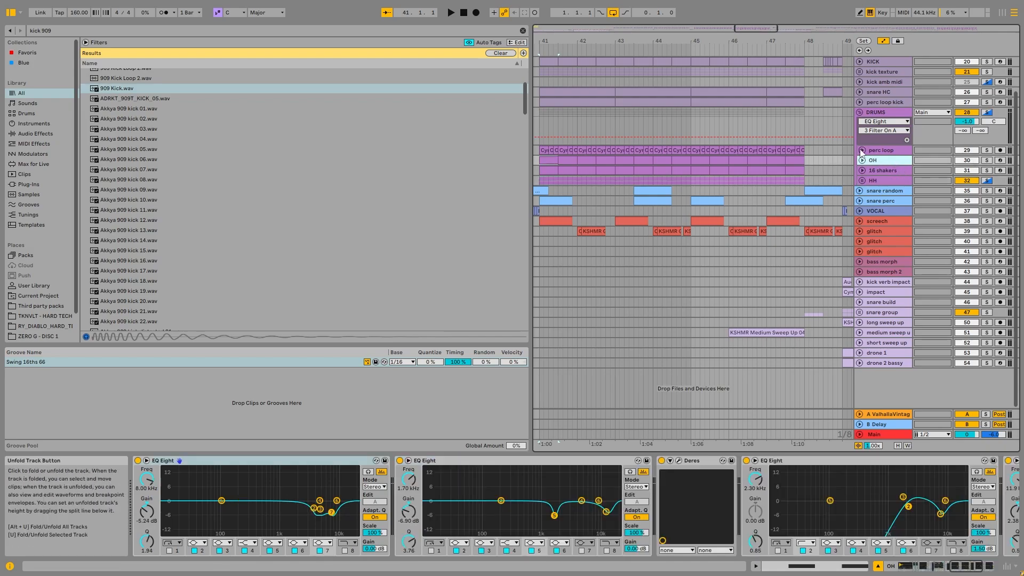
Unfold and solo the perc loop track and play its audio clips from bar 41.
{"action": "left_click", "coordinate": [860, 150]}
{"action": "left_click", "coordinate": [543, 150]}
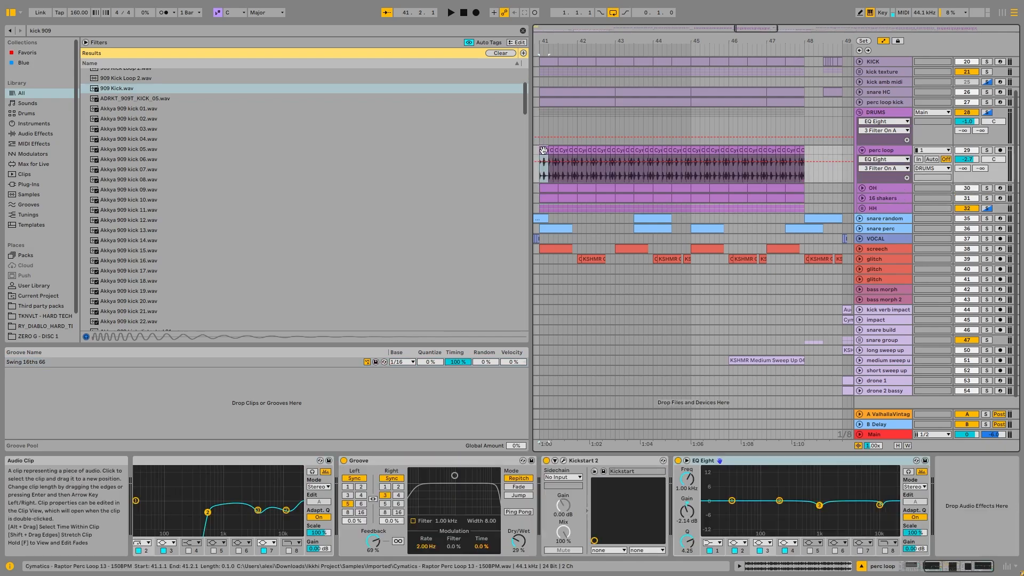
{"action": "left_click", "coordinate": [996, 160]}
{"action": "left_click", "coordinate": [986, 150]}
{"action": "key", "text": "space"}
{"action": "scroll", "coordinate": [543, 154], "scroll_direction": "up", "scroll_amount": 5}
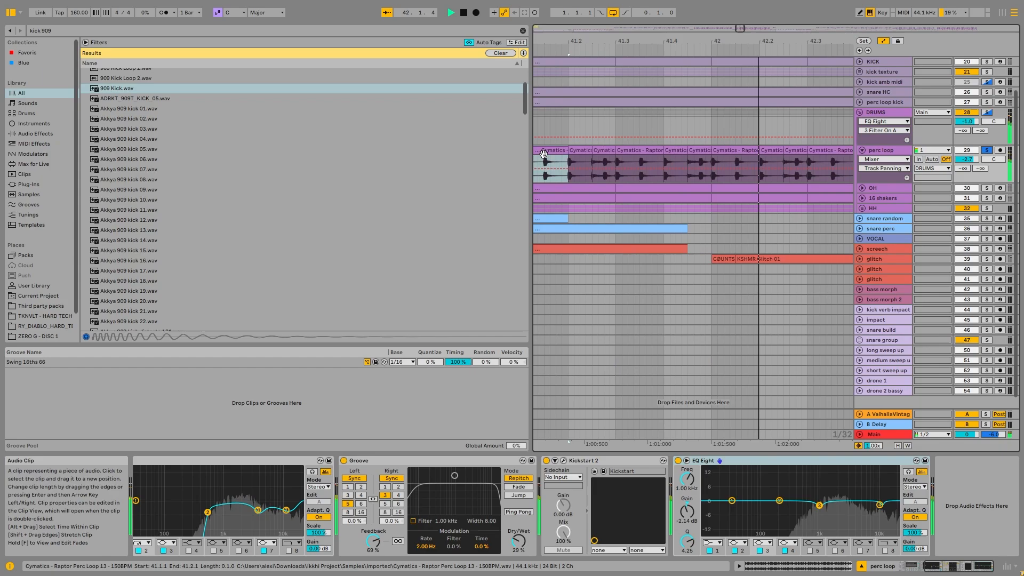
{"action": "scroll", "coordinate": [543, 153], "scroll_direction": "down", "scroll_amount": 5}
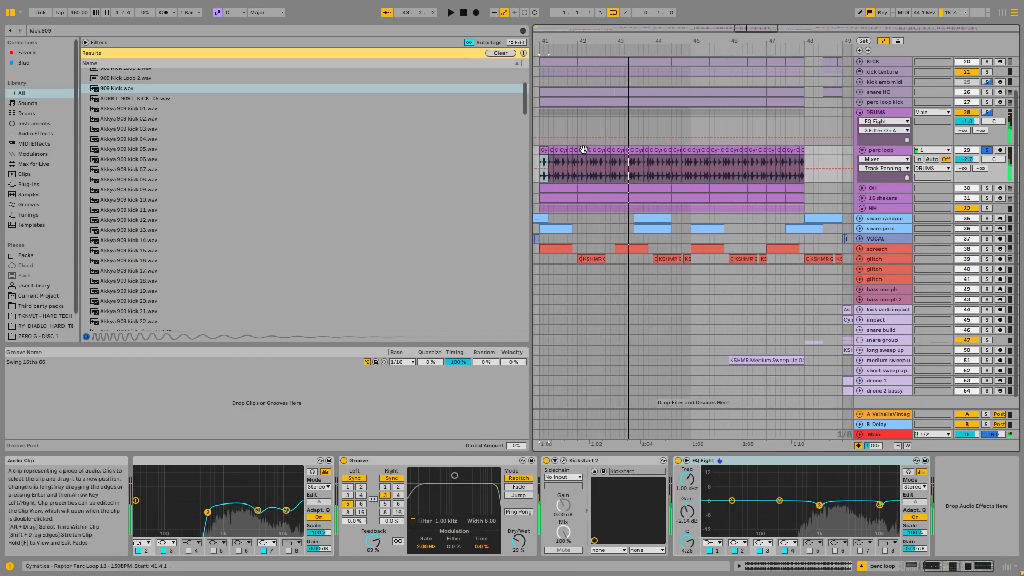
Show the perc loop's device chain from its beginning, select the Groove device and play the loop.
{"action": "left_click", "coordinate": [910, 568]}
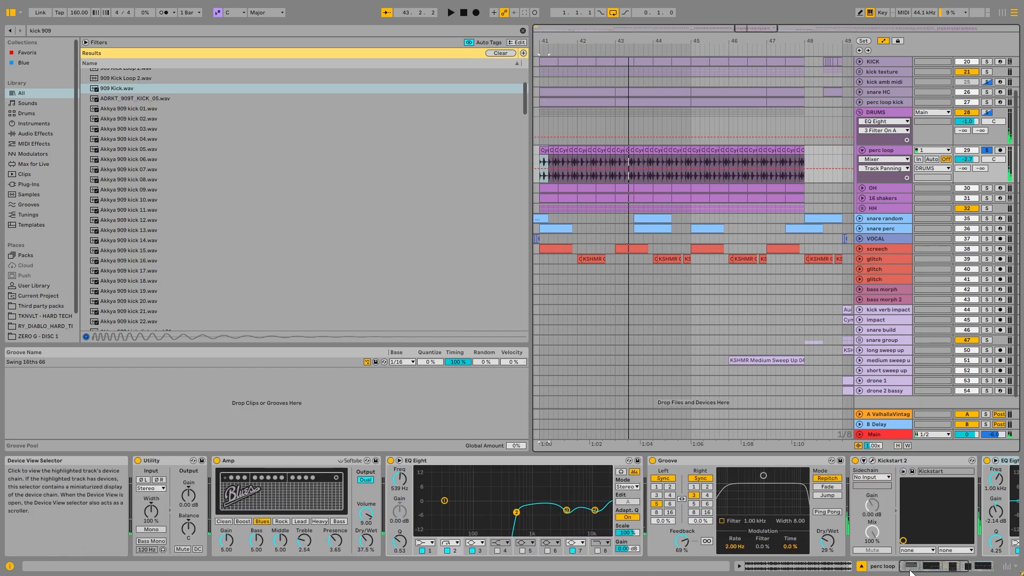
{"action": "left_click", "coordinate": [709, 462]}
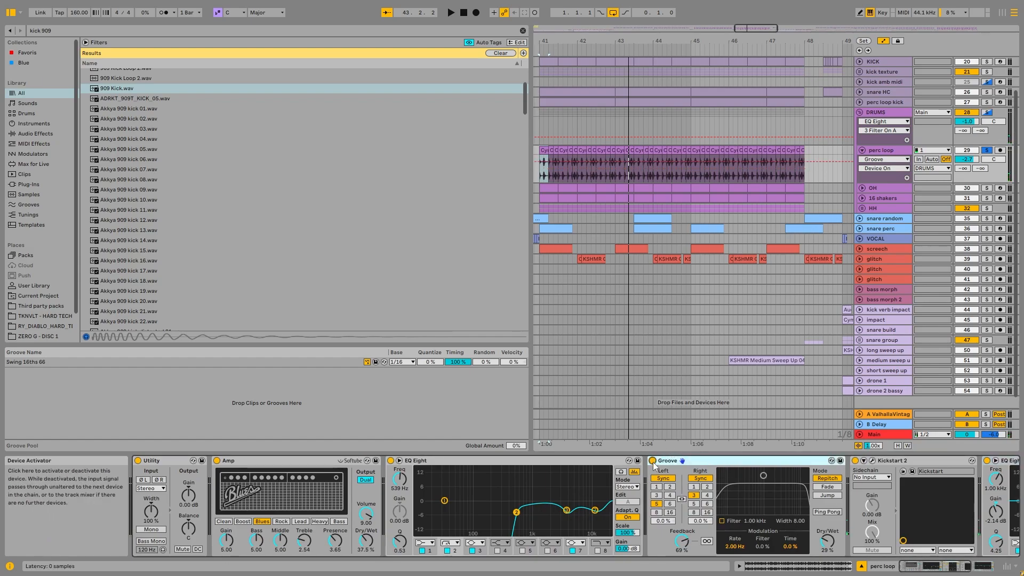
{"action": "key", "text": "space"}
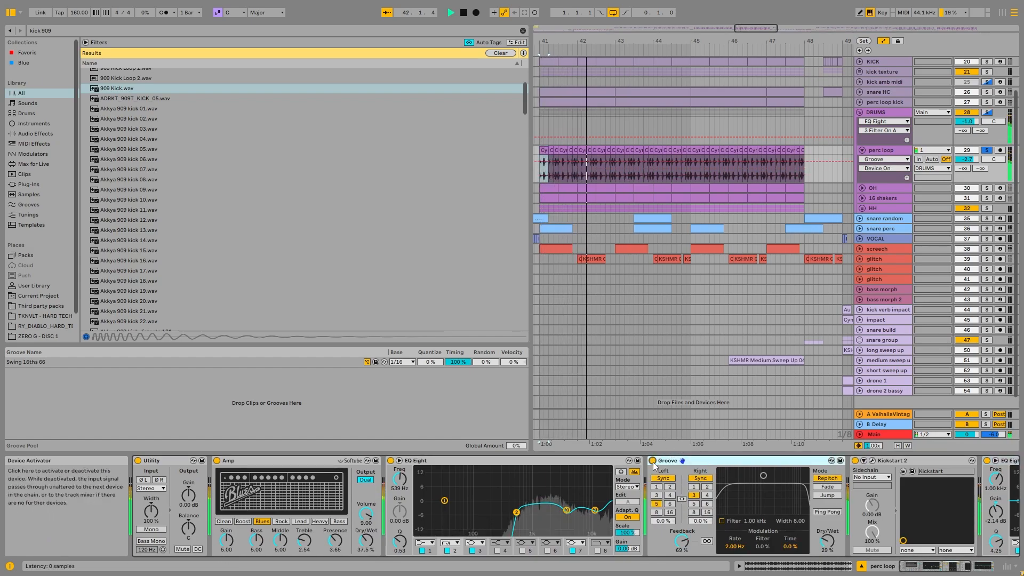
Stop playback and select the first perc loop audio clip at bar 41.
{"action": "key", "text": "space"}
{"action": "mouse_move", "coordinate": [938, 566]}
{"action": "left_mouse_down"}
{"action": "mouse_move", "coordinate": [959, 570]}
{"action": "mouse_move", "coordinate": [936, 568]}
{"action": "left_mouse_up"}
{"action": "left_click", "coordinate": [861, 150]}
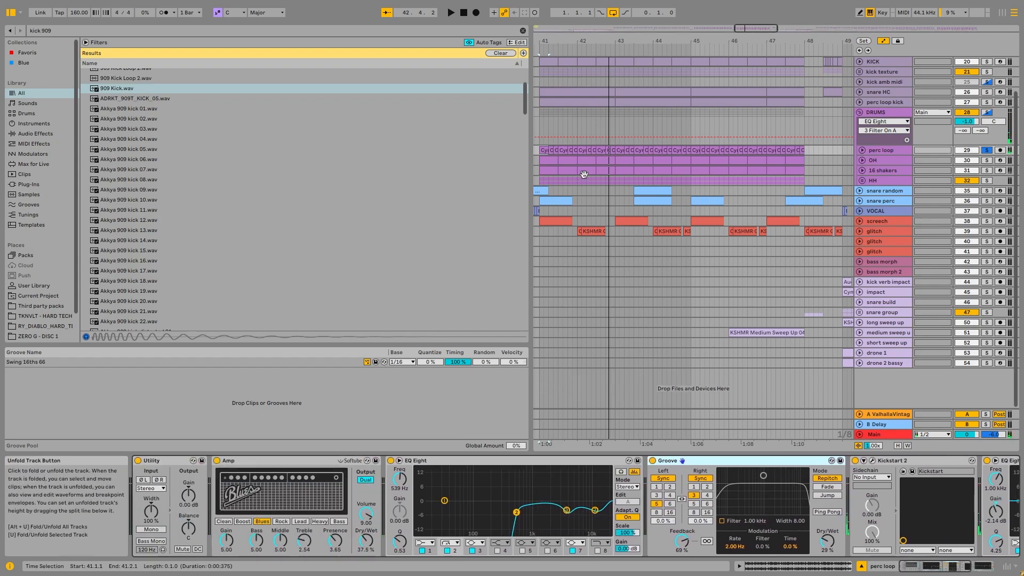
{"action": "scroll", "coordinate": [542, 155], "scroll_direction": "up", "scroll_amount": 5}
{"action": "left_click", "coordinate": [862, 151]}
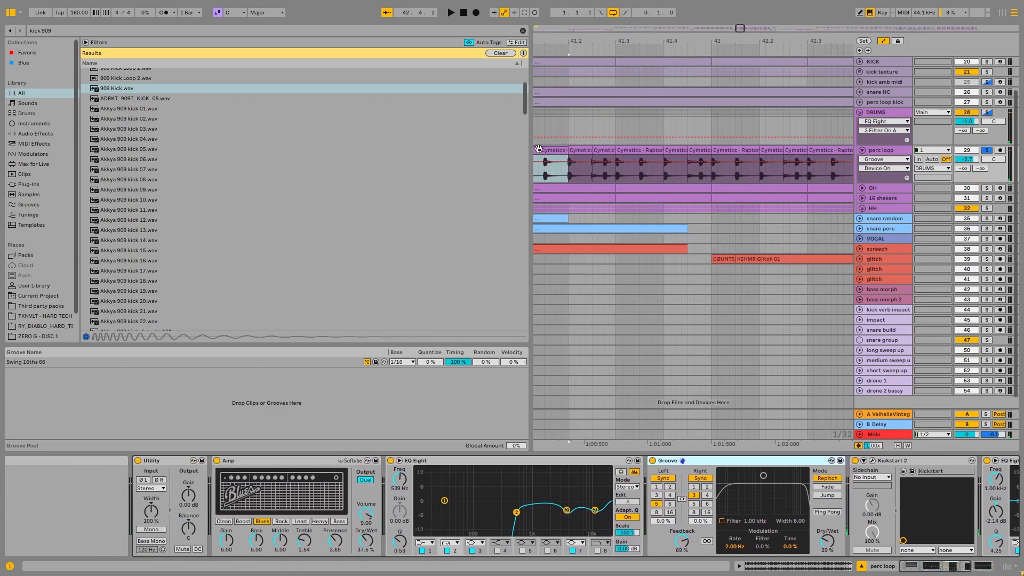
{"action": "scroll", "coordinate": [545, 155], "scroll_direction": "up", "scroll_amount": 3}
{"action": "left_click", "coordinate": [545, 151]}
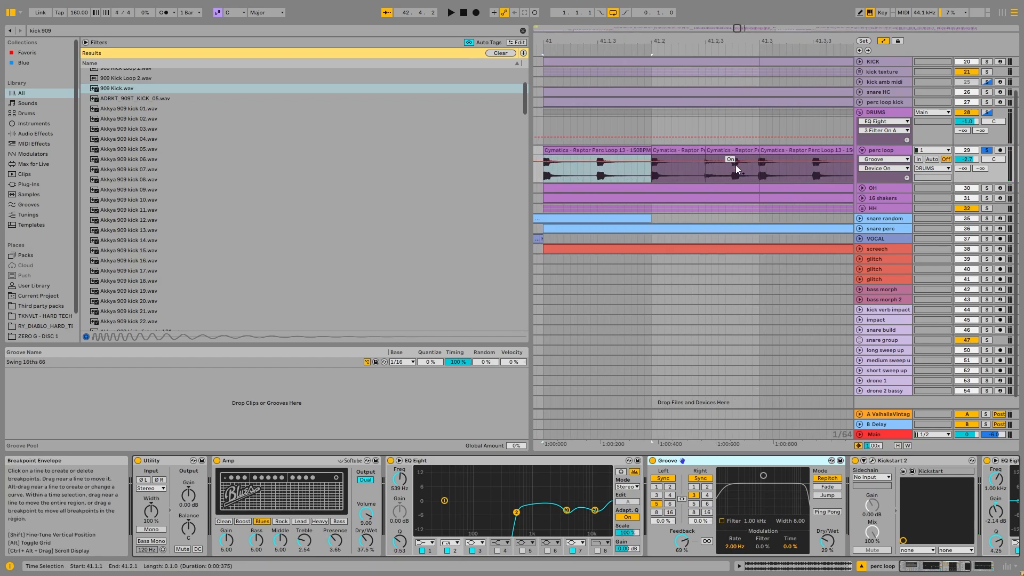
Increase the perc loop track's height to show its waveform around bars 41 and 42 in more detail.
{"action": "scroll", "coordinate": [712, 170], "scroll_direction": "down", "scroll_amount": 5}
{"action": "left_click_drag", "start_coordinate": [892, 184], "coordinate": [892, 228]}
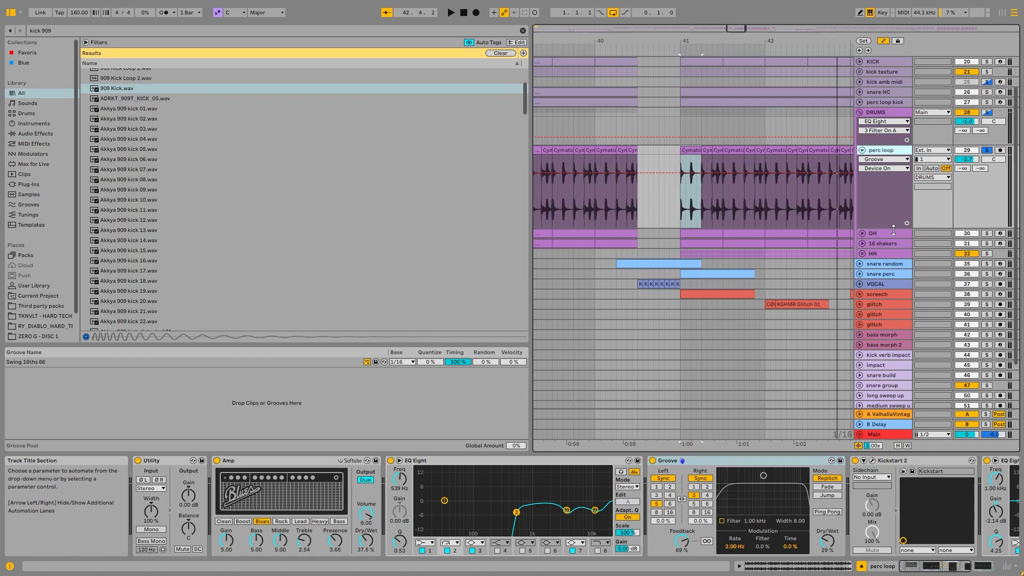
{"action": "scroll", "coordinate": [700, 212], "scroll_direction": "up", "scroll_amount": 3}
{"action": "scroll", "coordinate": [709, 209], "scroll_direction": "down", "scroll_amount": 2}
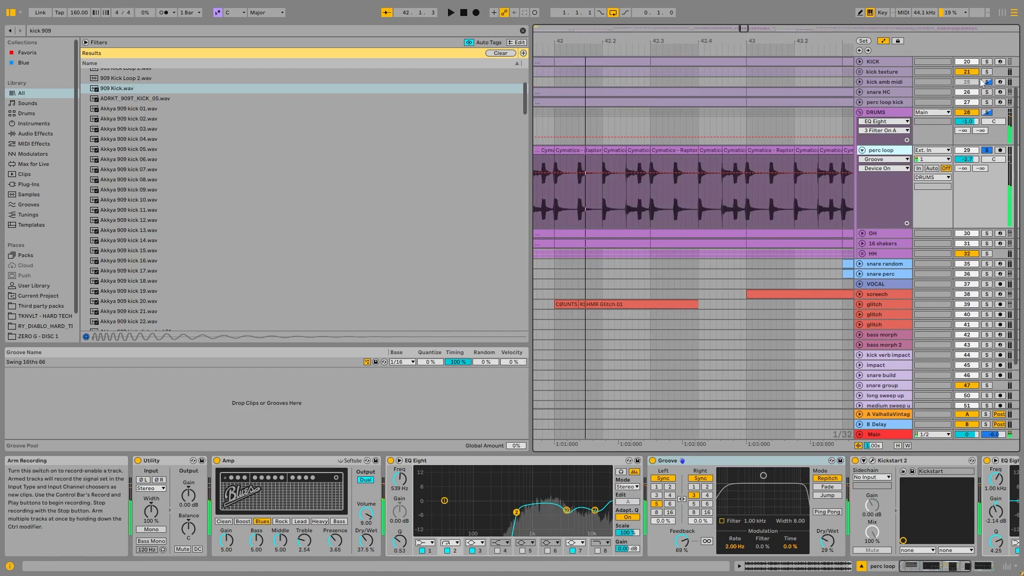
Play from bar 41 with KICK, kick texture and perc loop kick soloed alongside perc loop.
{"action": "scroll", "coordinate": [982, 82], "scroll_direction": "up", "scroll_amount": 2}
{"action": "left_click", "coordinate": [988, 102], "text": "ctrl"}
{"action": "left_click", "coordinate": [987, 111], "text": "ctrl"}
{"action": "key", "text": "space"}
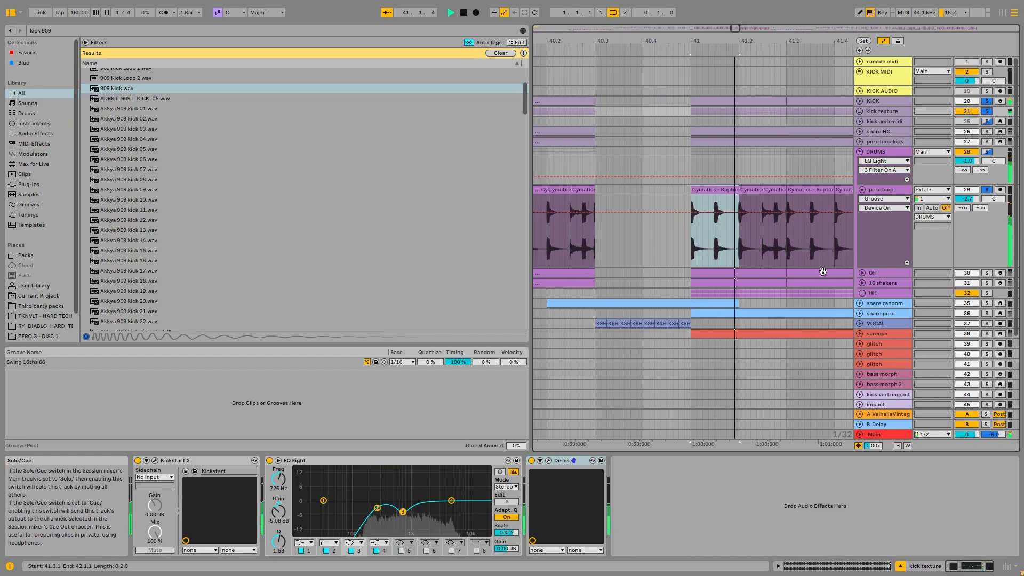
{"action": "scroll", "coordinate": [842, 257], "scroll_direction": "down", "scroll_amount": 2}
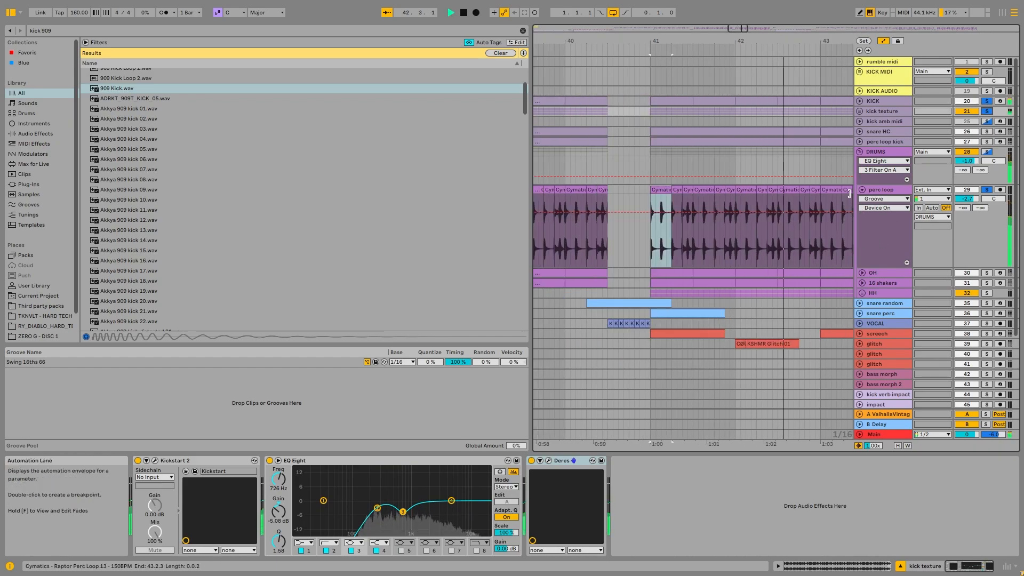
{"action": "left_click", "coordinate": [986, 141], "text": "ctrl"}
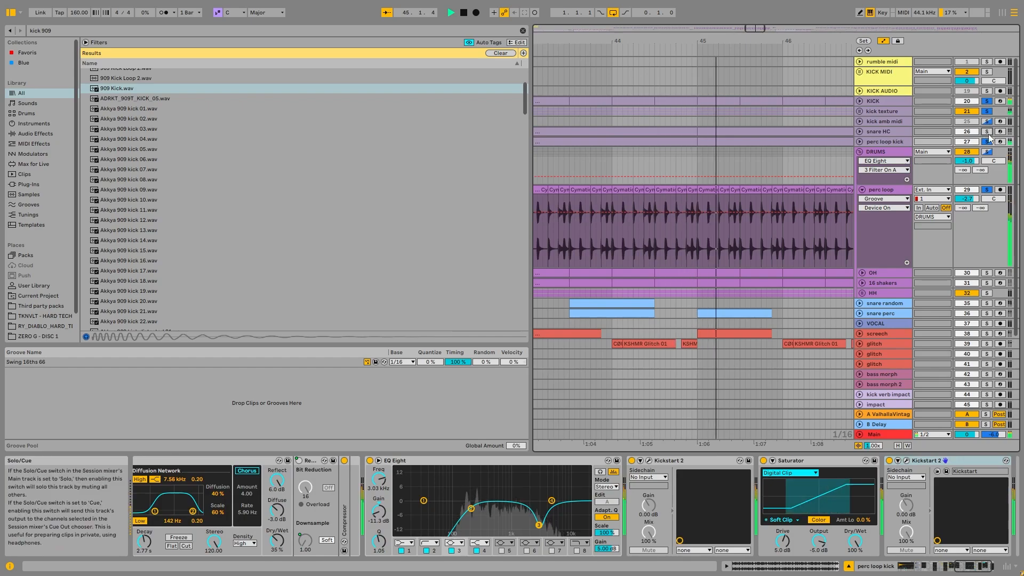
Add OH to the soloed tracks, and check the OH and perc loop device chains.
{"action": "key", "text": "Up"}
{"action": "left_click", "coordinate": [892, 190]}
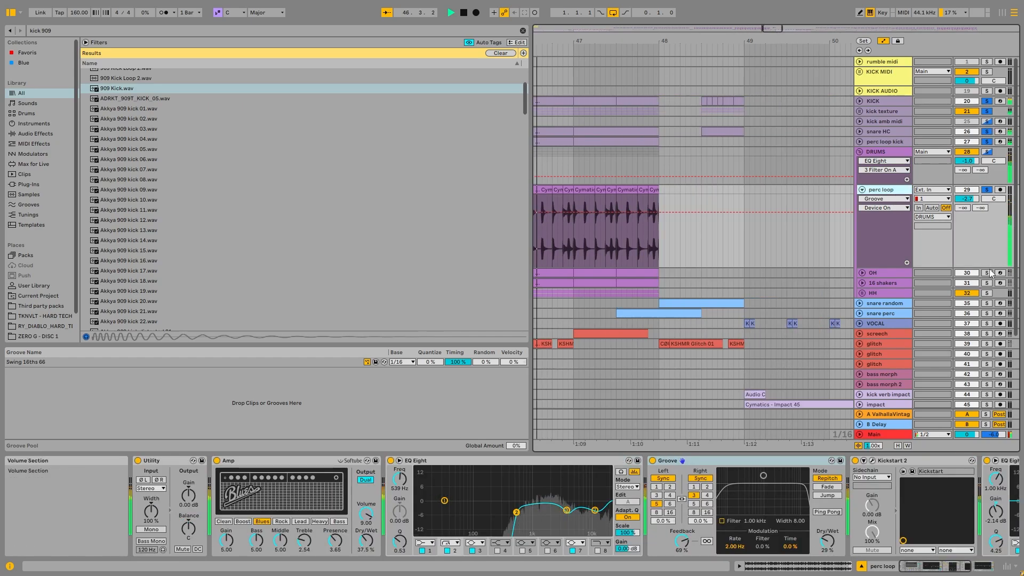
{"action": "left_click", "coordinate": [986, 273], "text": "ctrl"}
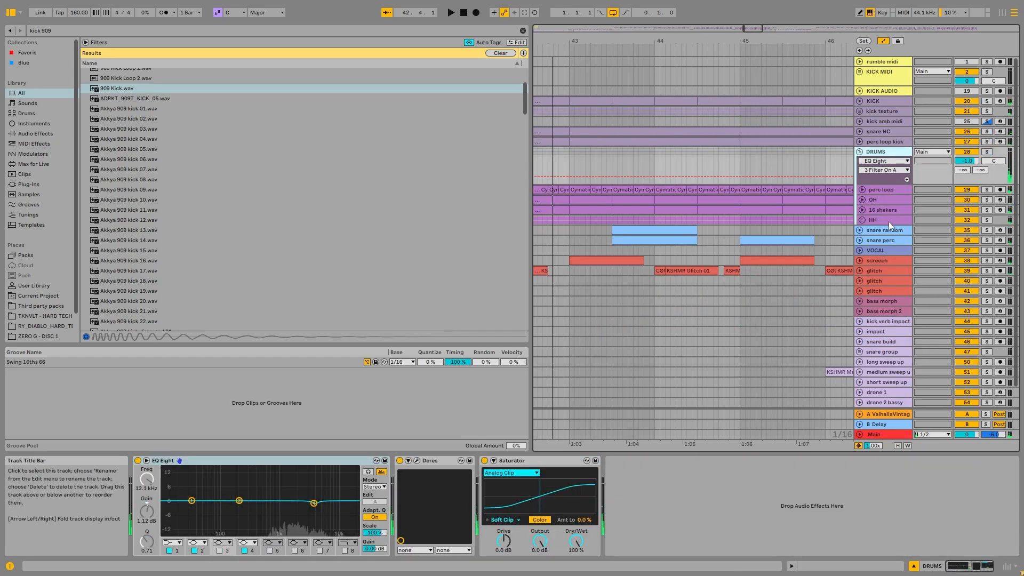
{"action": "left_click", "coordinate": [883, 201]}
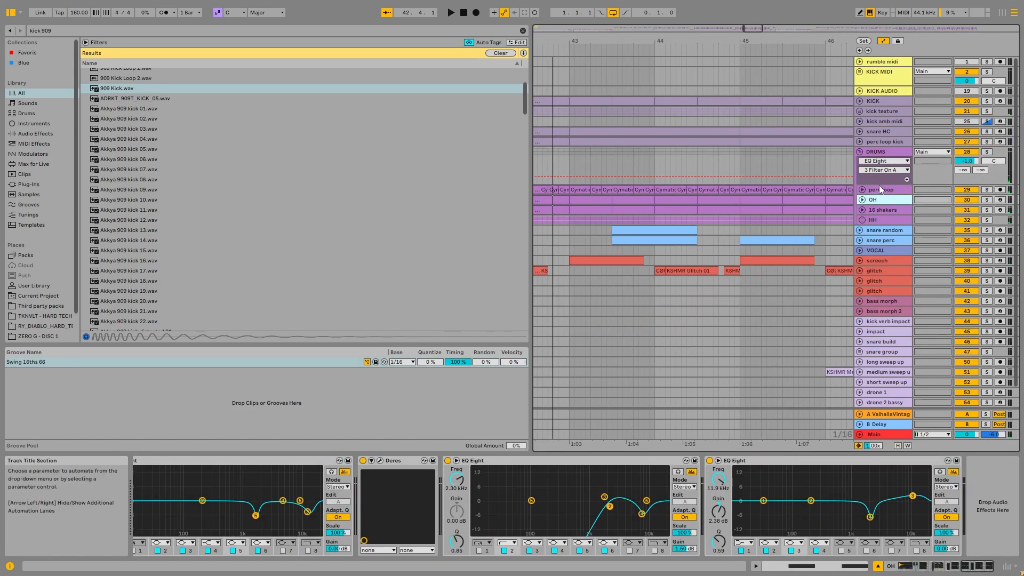
{"action": "left_click", "coordinate": [879, 189]}
Select the perc loop lane from bar 57 in the second drop and zoom in on its fill before bar 61.
{"action": "scroll", "coordinate": [716, 183], "scroll_direction": "down", "scroll_amount": 10}
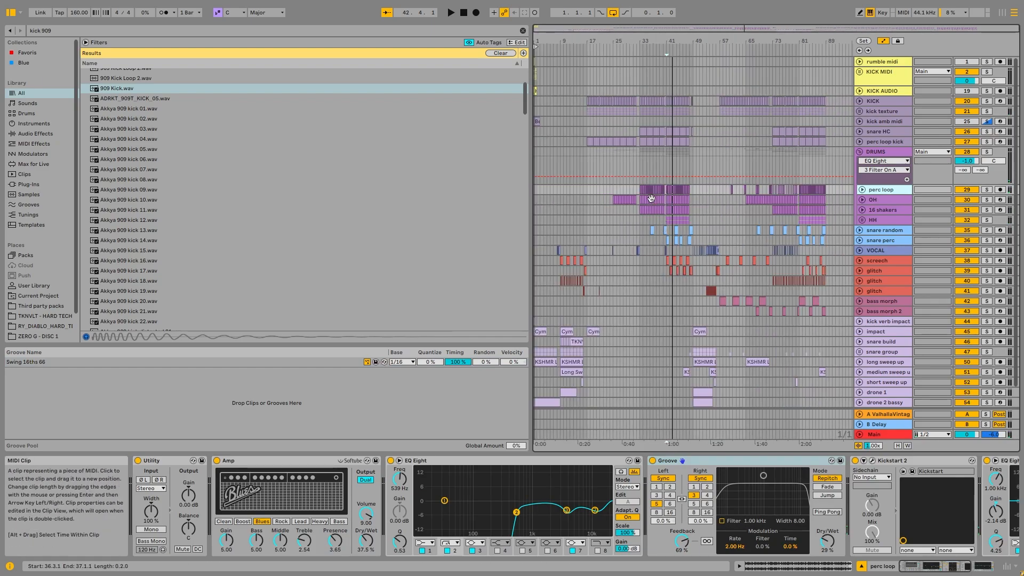
{"action": "scroll", "coordinate": [653, 192], "scroll_direction": "up", "scroll_amount": 10}
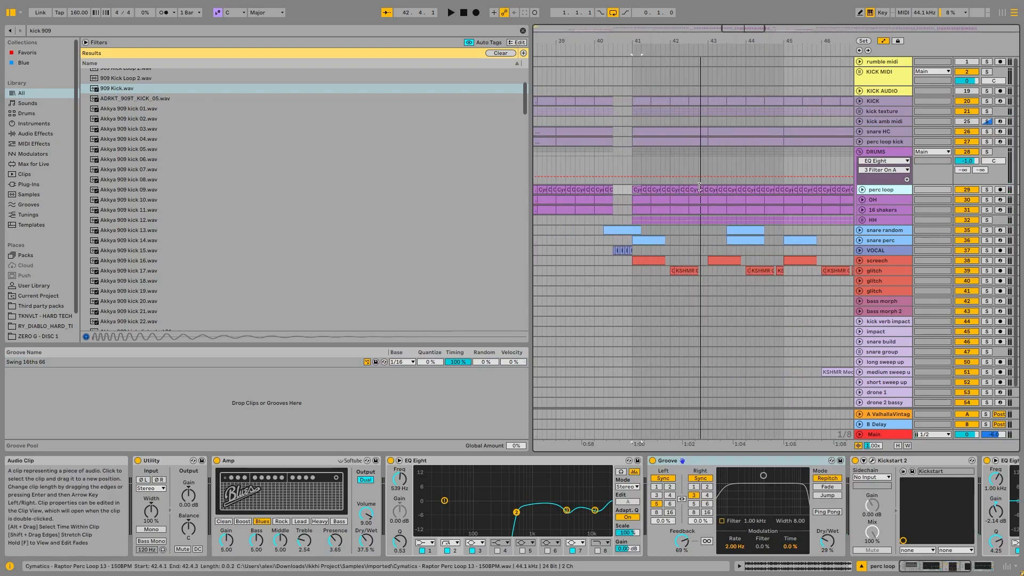
{"action": "scroll", "coordinate": [709, 195], "scroll_direction": "down", "scroll_amount": 6}
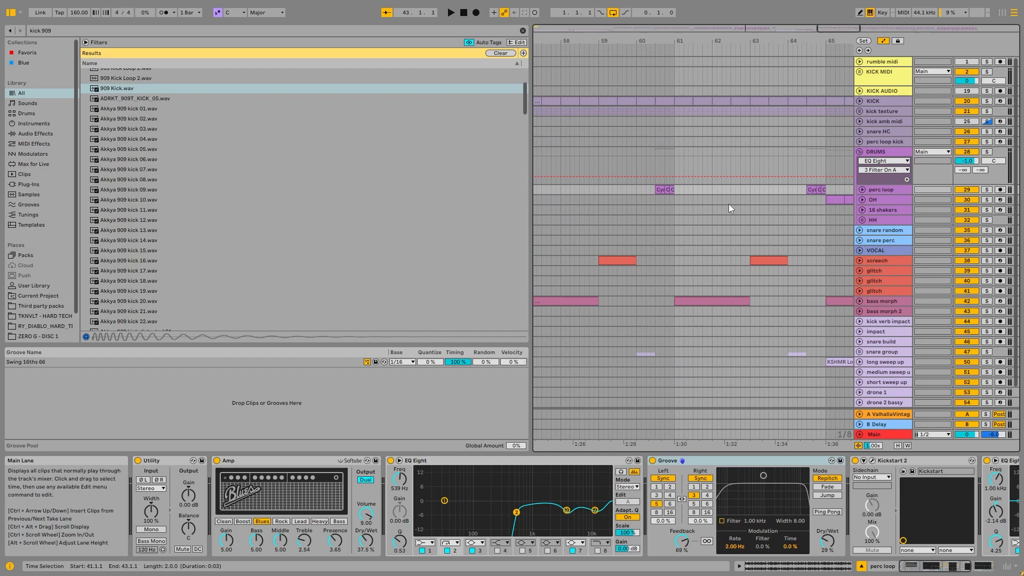
{"action": "left_click_drag", "start_coordinate": [680, 192], "coordinate": [704, 190]}
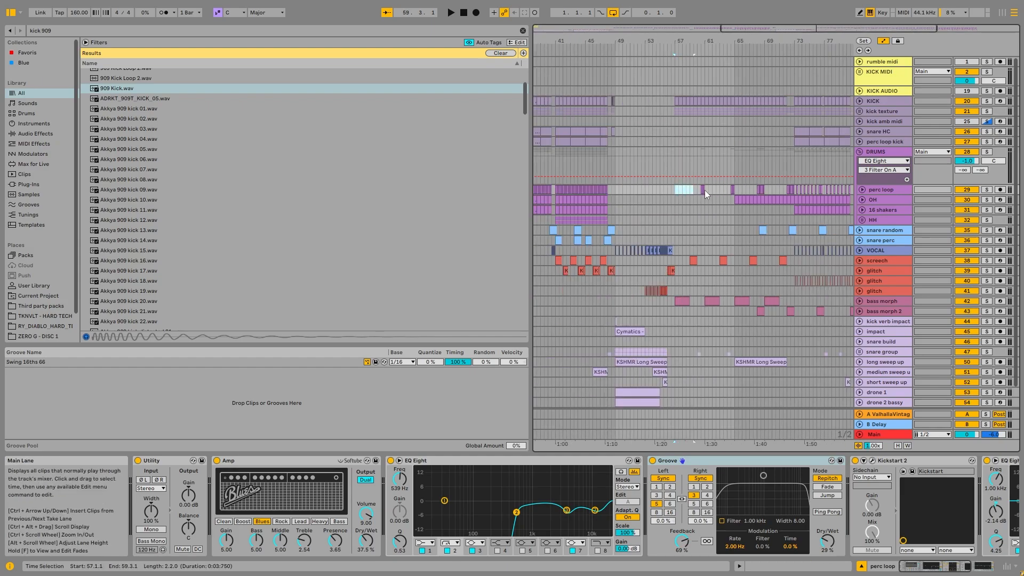
{"action": "key", "text": "z"}
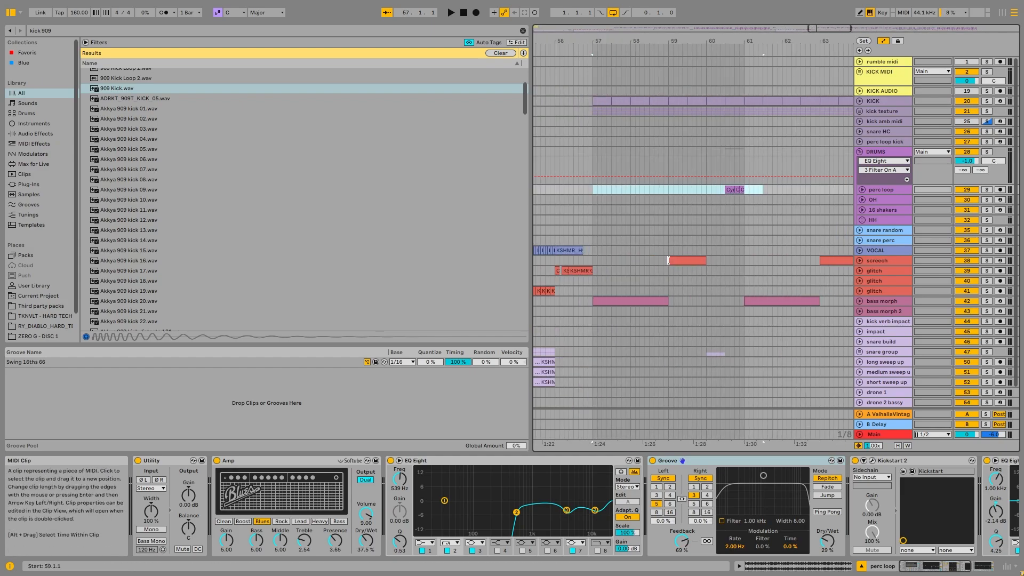
Select the bass morph, screech, perc loop and snare group clips in turn to compare their placement from bar 57.
{"action": "left_click", "coordinate": [636, 303]}
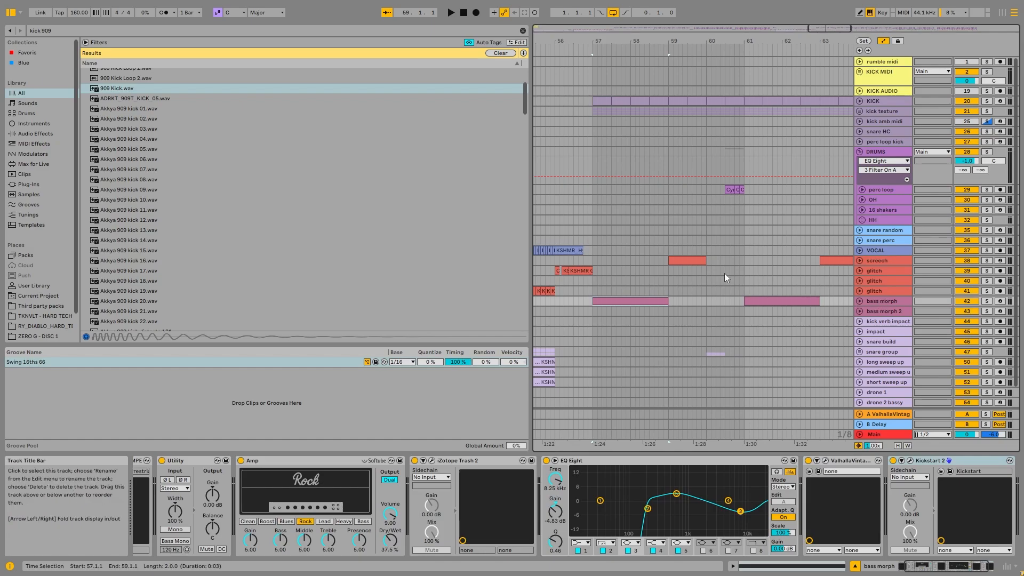
{"action": "left_click", "coordinate": [694, 259]}
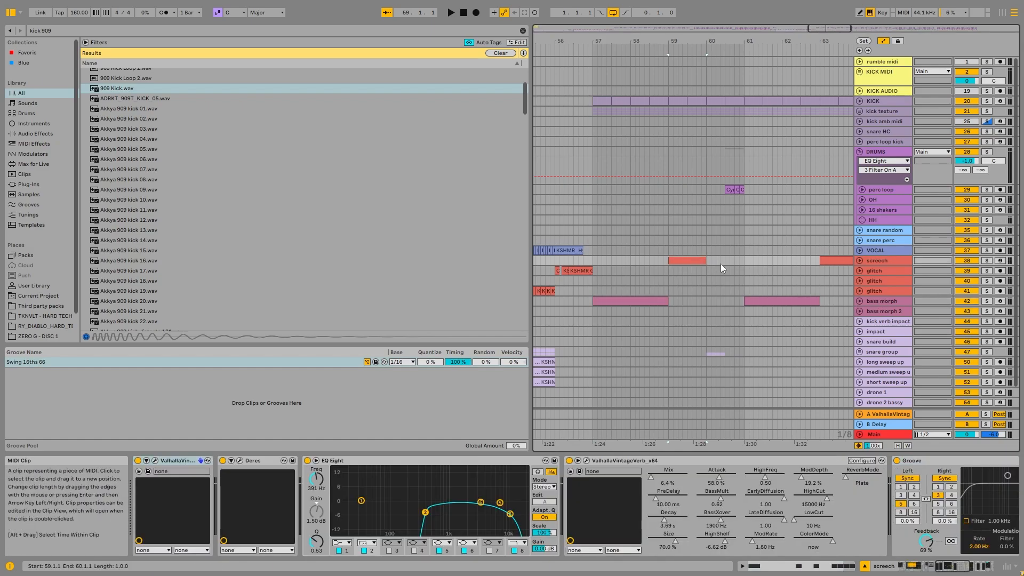
{"action": "left_click", "coordinate": [736, 188]}
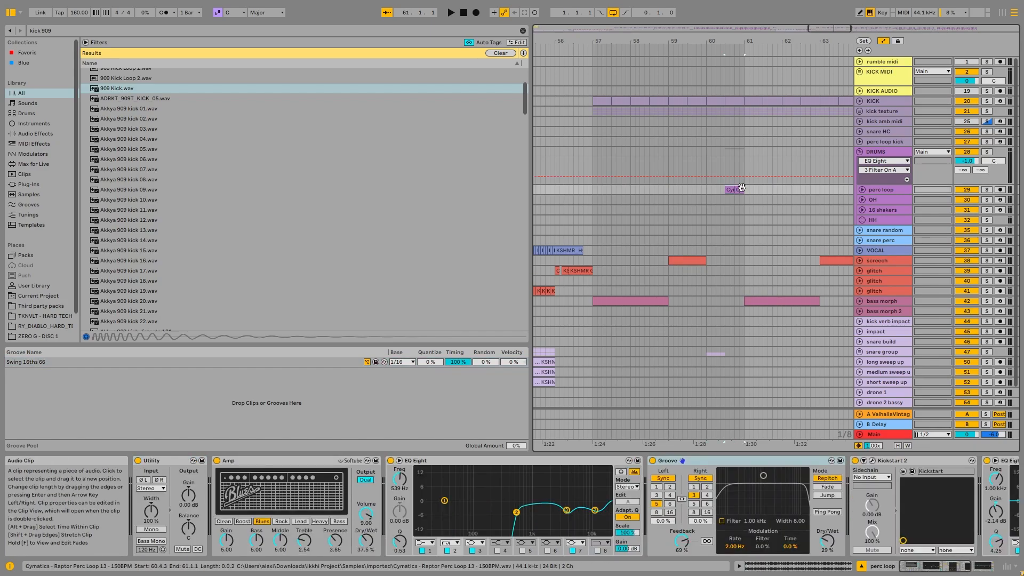
{"action": "scroll", "coordinate": [773, 217], "scroll_direction": "down", "scroll_amount": 3}
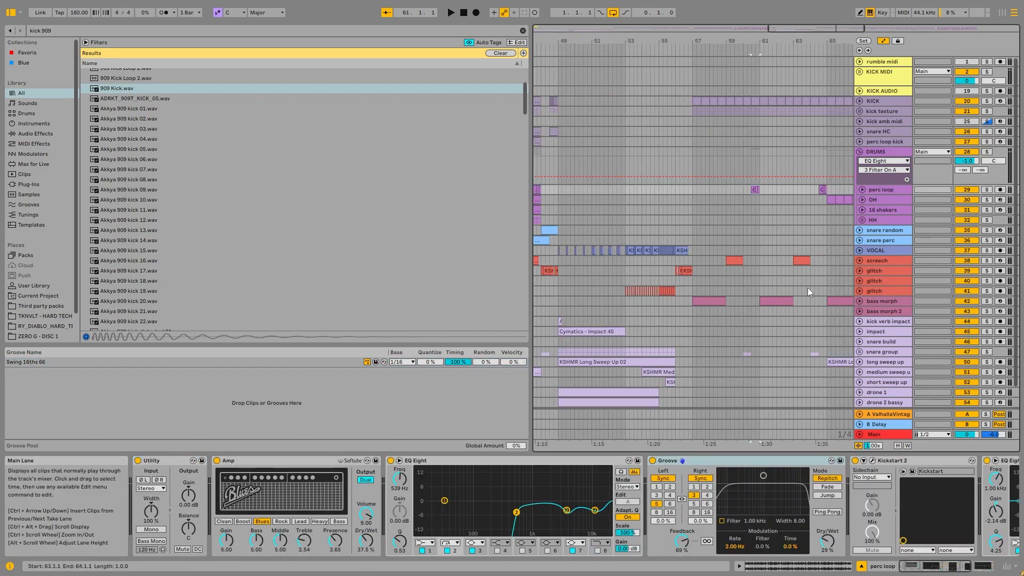
{"action": "left_click", "coordinate": [749, 353]}
{"action": "left_click", "coordinate": [719, 300]}
Review how the perc loop clips are arranged through the second drop up to bar 81.
{"action": "scroll", "coordinate": [807, 275], "scroll_direction": "down", "scroll_amount": 5}
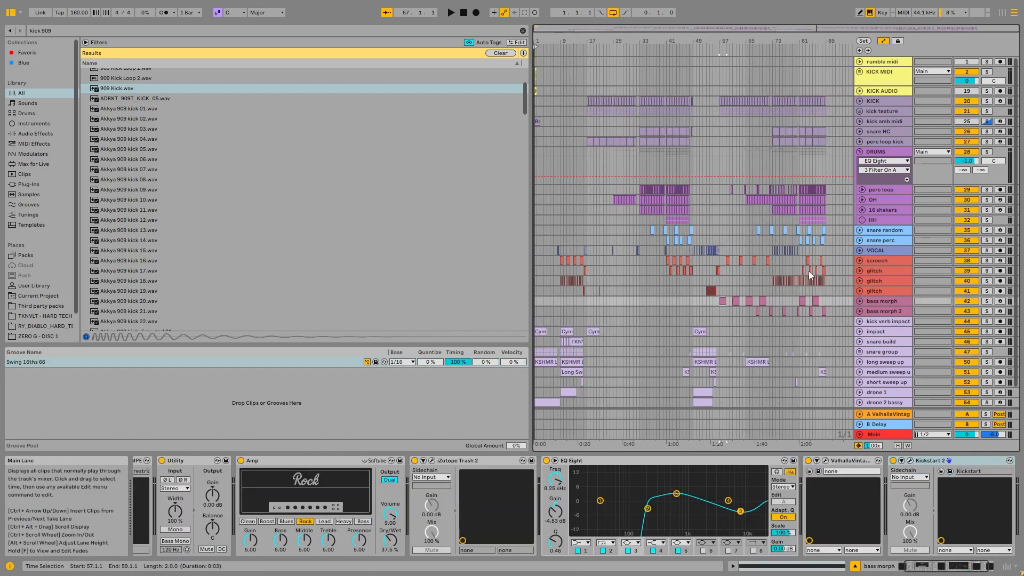
{"action": "scroll", "coordinate": [796, 211], "scroll_direction": "up", "scroll_amount": 5}
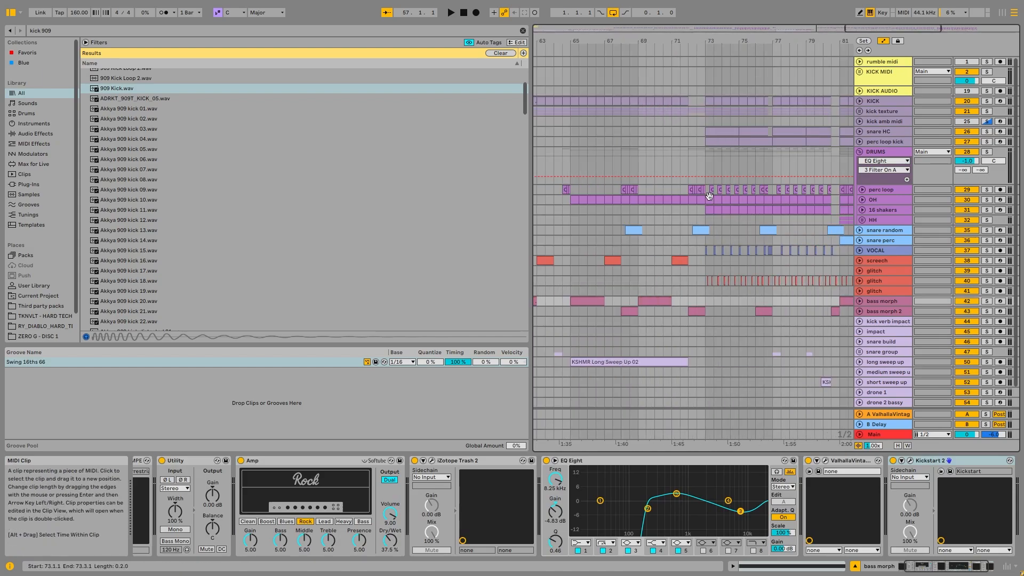
{"action": "scroll", "coordinate": [825, 196], "scroll_direction": "down", "scroll_amount": 3}
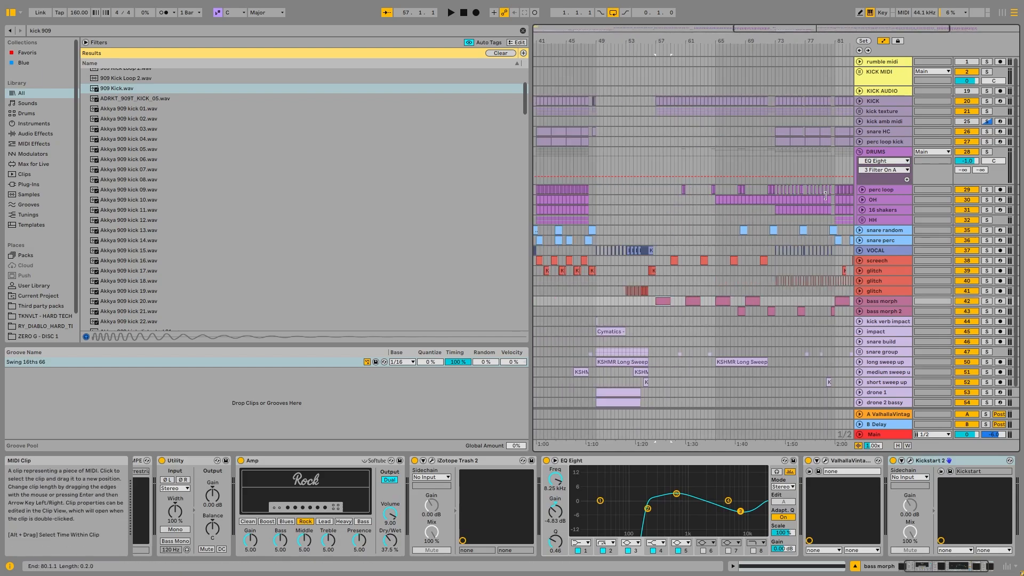
{"action": "scroll", "coordinate": [825, 196], "scroll_direction": "down", "scroll_amount": 3}
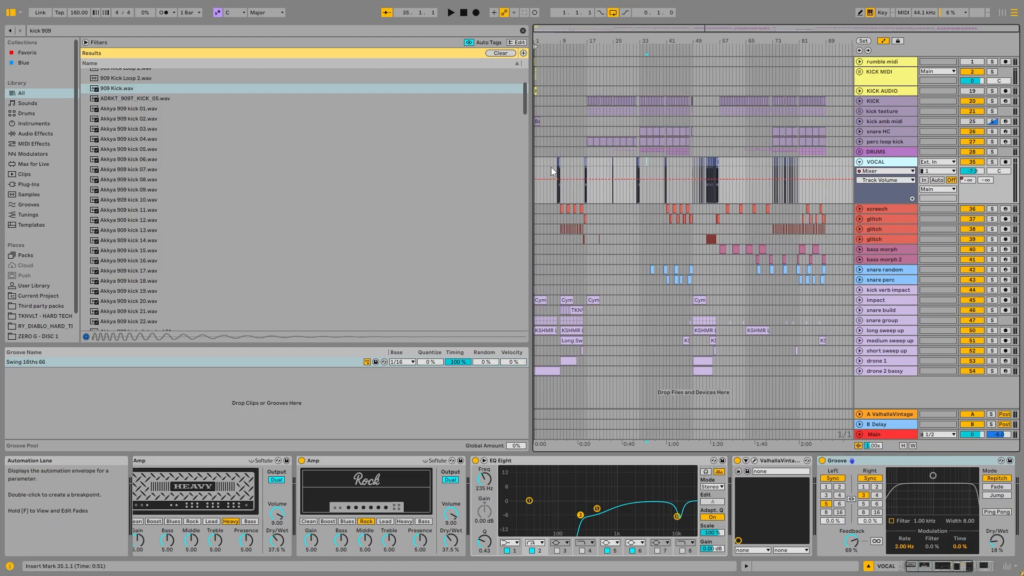
Solo the VOCAL track and play its chopped KSHMR Hype Vocal clips from bar 8.
{"action": "scroll", "coordinate": [553, 167], "scroll_direction": "up", "scroll_amount": 5}
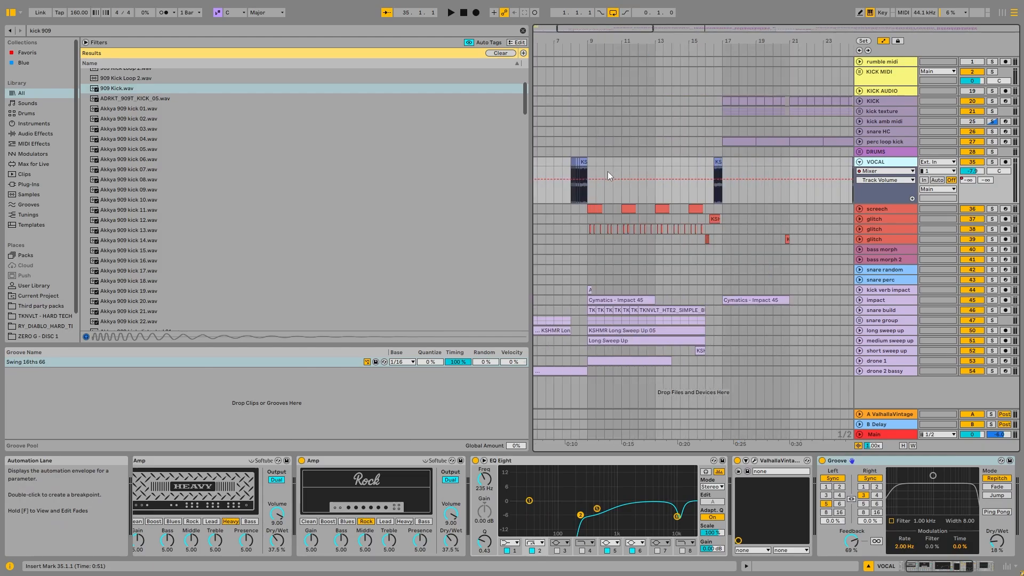
{"action": "scroll", "coordinate": [565, 169], "scroll_direction": "up", "scroll_amount": 5}
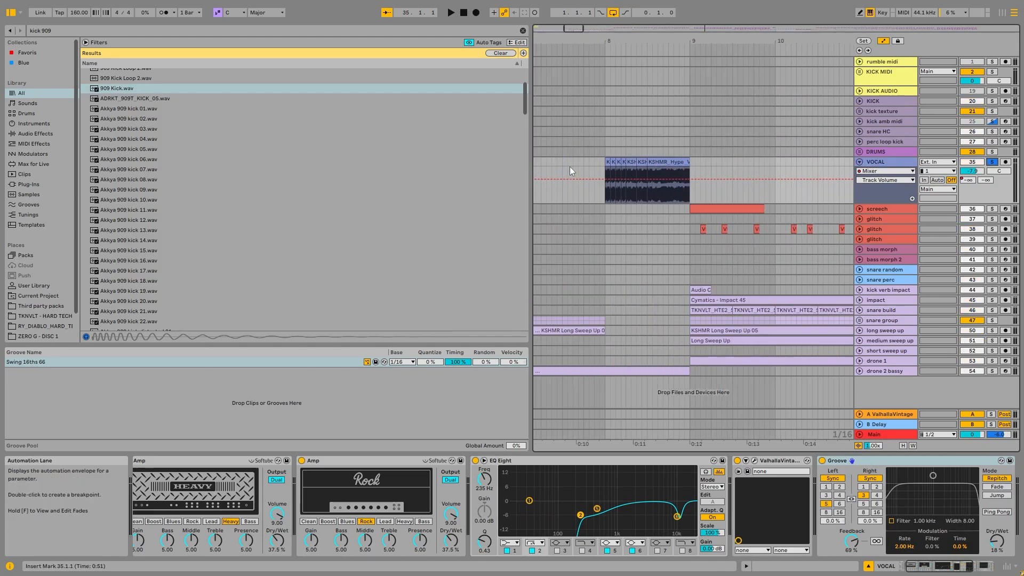
{"action": "scroll", "coordinate": [599, 170], "scroll_direction": "up", "scroll_amount": 2}
{"action": "left_click", "coordinate": [616, 164]}
{"action": "key", "text": "space"}
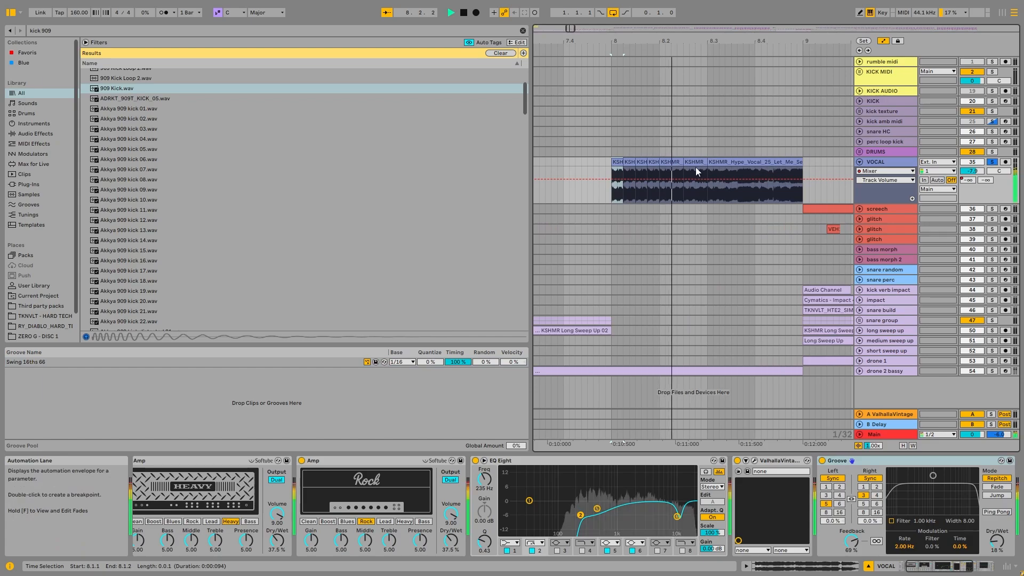
{"action": "scroll", "coordinate": [692, 168], "scroll_direction": "down", "scroll_amount": 7}
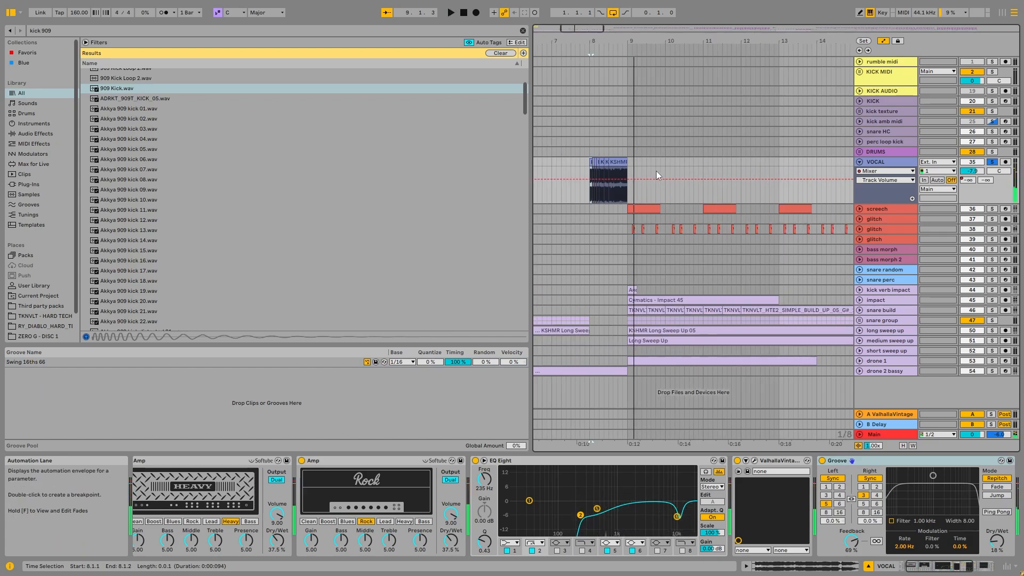
{"action": "key", "text": "space"}
Examine the lengths of the repeated vocal slices in bar 8 of the VOCAL track.
{"action": "scroll", "coordinate": [630, 169], "scroll_direction": "up", "scroll_amount": 7}
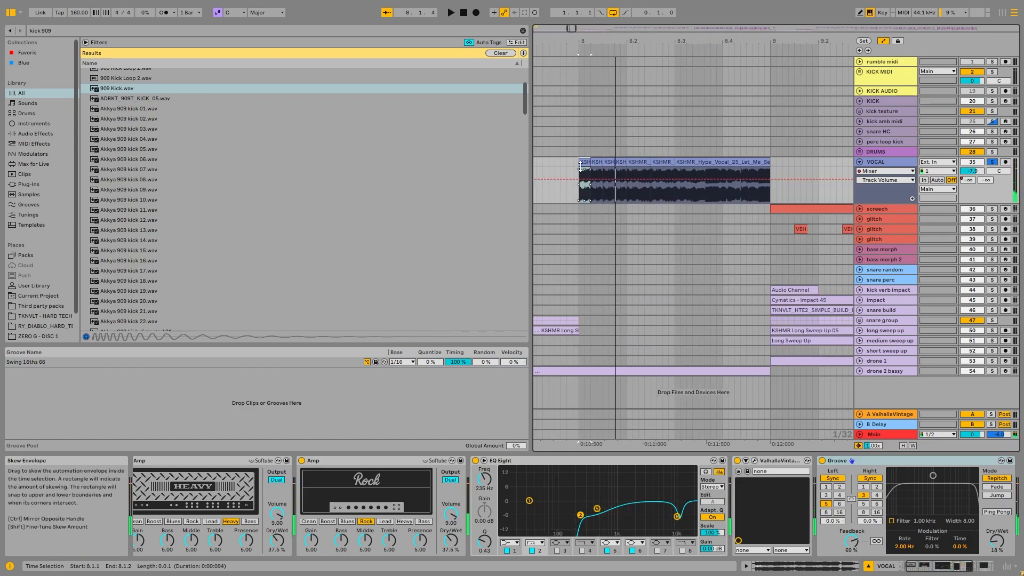
{"action": "right_click", "coordinate": [625, 139]}
{"action": "left_click", "coordinate": [696, 247]}
{"action": "scroll", "coordinate": [561, 153], "scroll_direction": "up", "scroll_amount": 2}
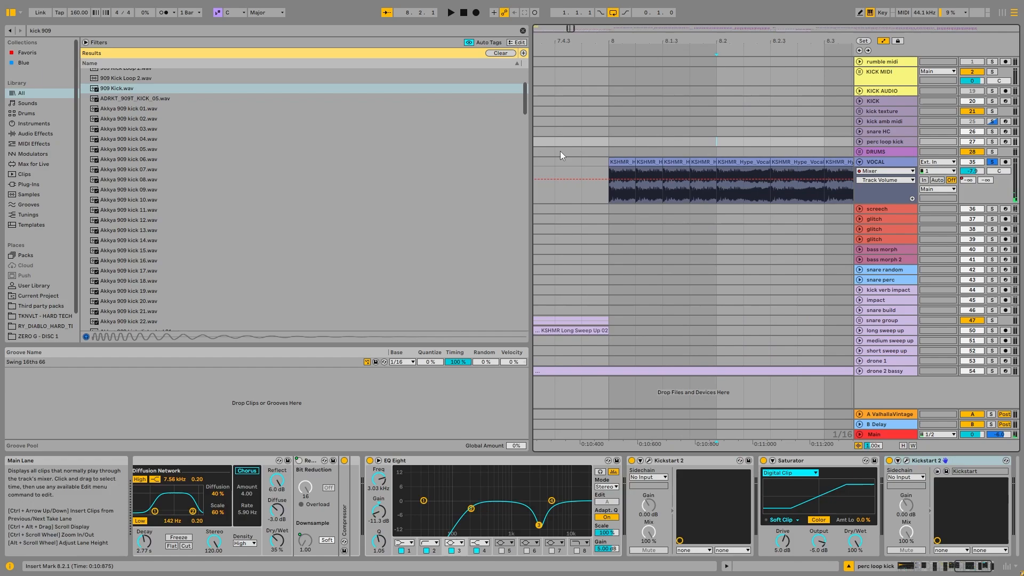
{"action": "left_click", "coordinate": [639, 153]}
{"action": "scroll", "coordinate": [690, 153], "scroll_direction": "down", "scroll_amount": 2}
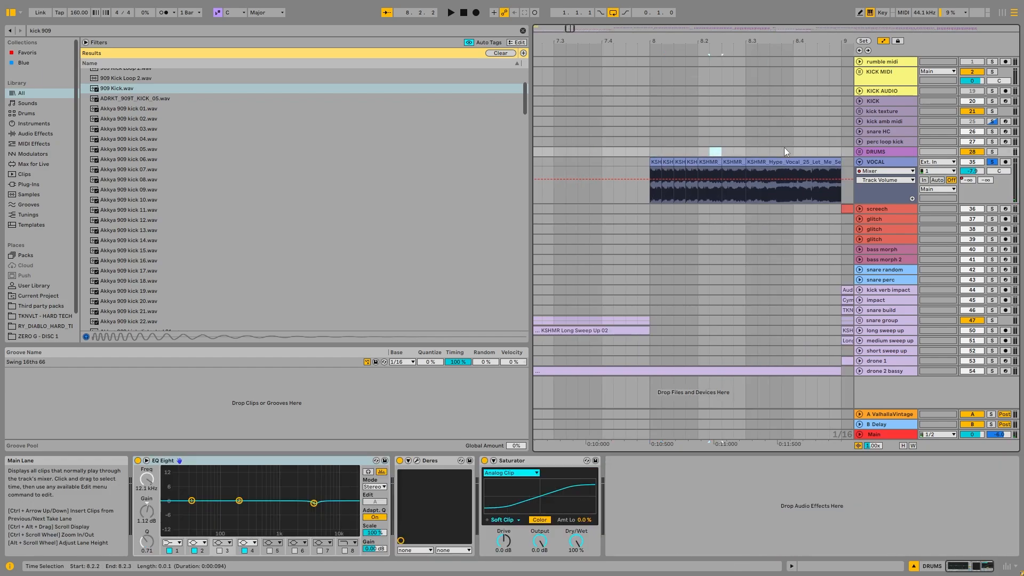
Select the VOCAL track and show its device chain from the beginning.
{"action": "left_click", "coordinate": [884, 162]}
{"action": "scroll", "coordinate": [789, 181], "scroll_direction": "down", "scroll_amount": 9}
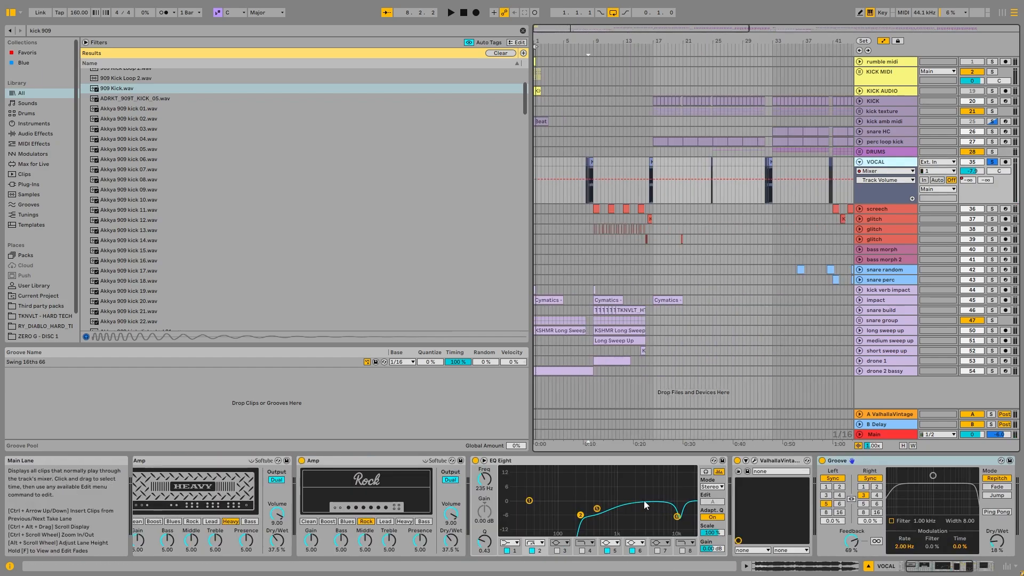
{"action": "scroll", "coordinate": [580, 464], "scroll_direction": "up", "scroll_amount": 3}
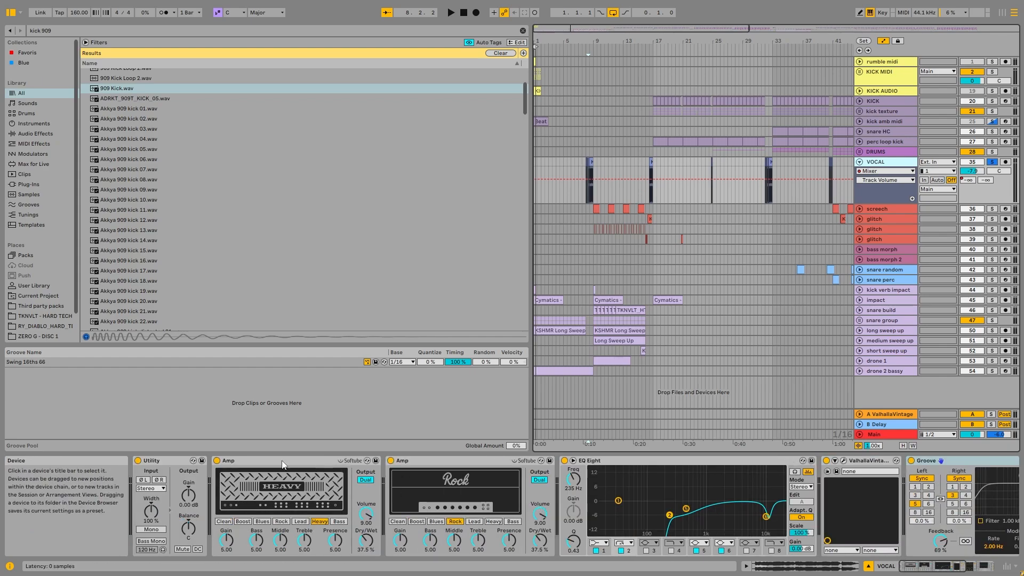
Group all of the VOCAL track's devices into an Audio Effect Rack and play the vocal with the rack bypassed.
{"action": "left_click", "coordinate": [165, 461]}
{"action": "key", "text": "ctrl+a"}
{"action": "key", "text": "ctrl+g"}
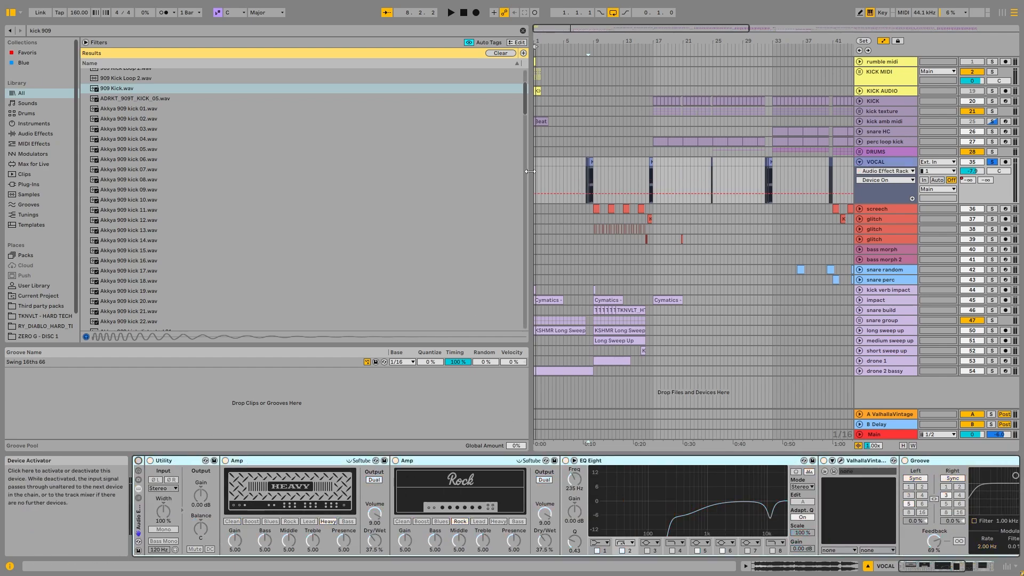
{"action": "key", "text": "space"}
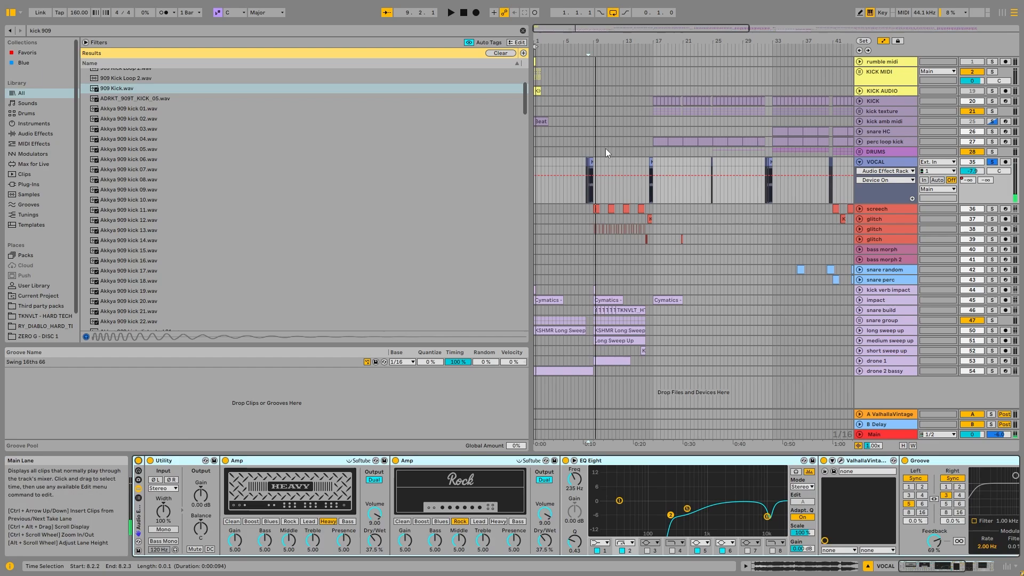
Review the VOCAL track's effects from the Heavy and Rock Amps through EQ Eight, reverb and Groove to Auto Filter.
{"action": "left_click", "coordinate": [302, 461]}
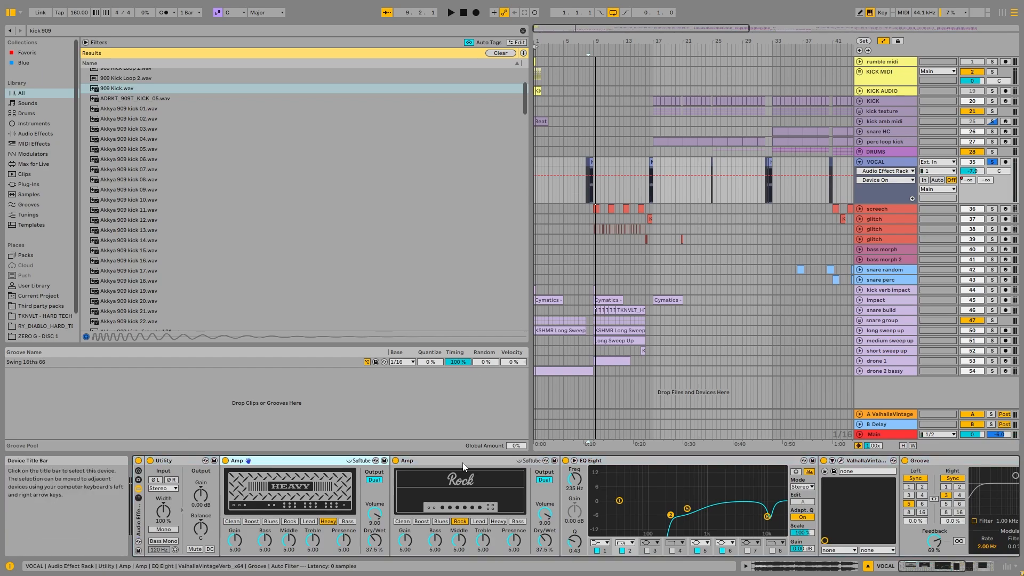
{"action": "key", "text": "Right"}
{"action": "left_click", "coordinate": [331, 464]}
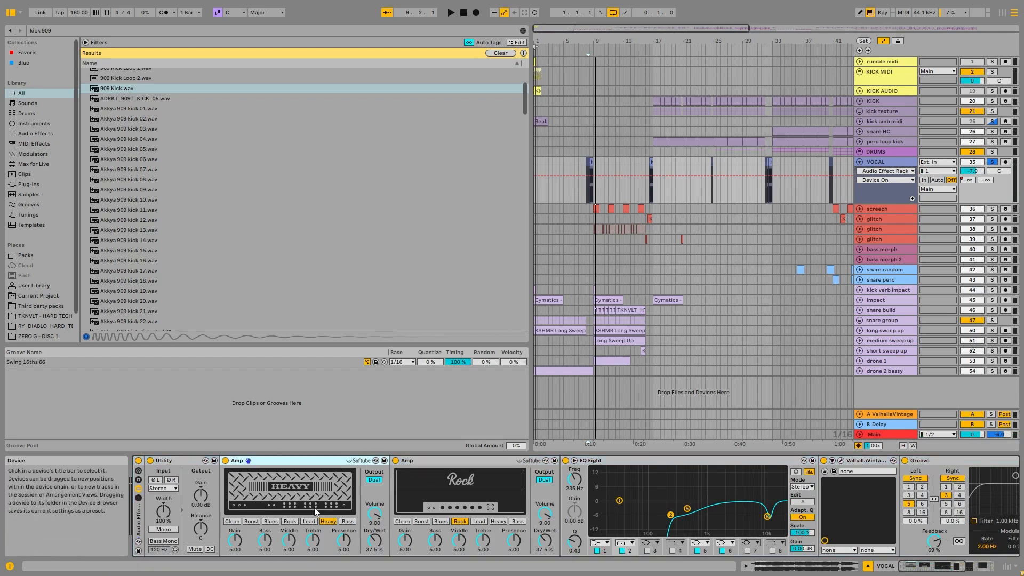
{"action": "key", "text": "Right"}
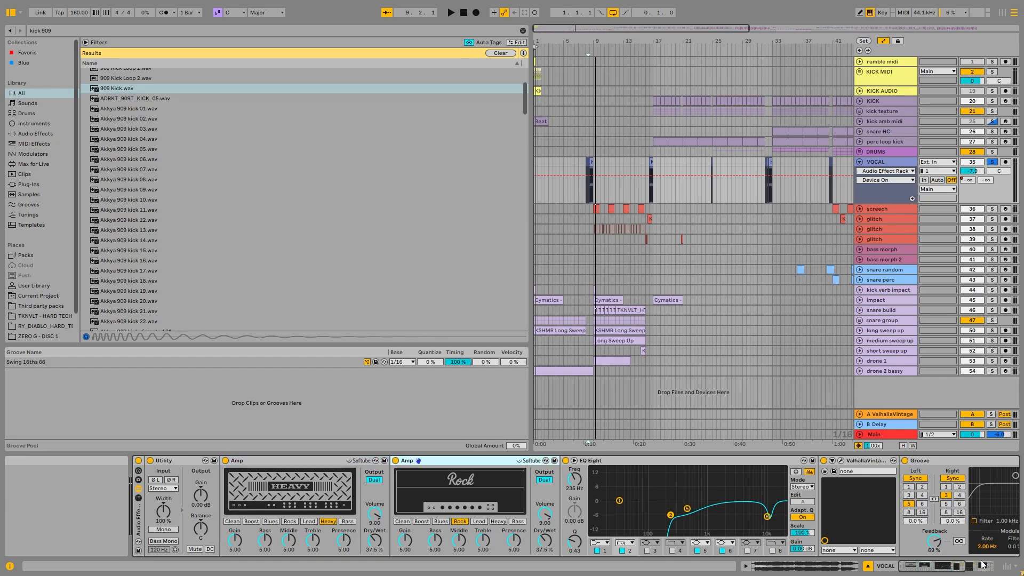
{"action": "left_click_drag", "start_coordinate": [935, 571], "coordinate": [982, 565]}
{"action": "left_click", "coordinate": [658, 462]}
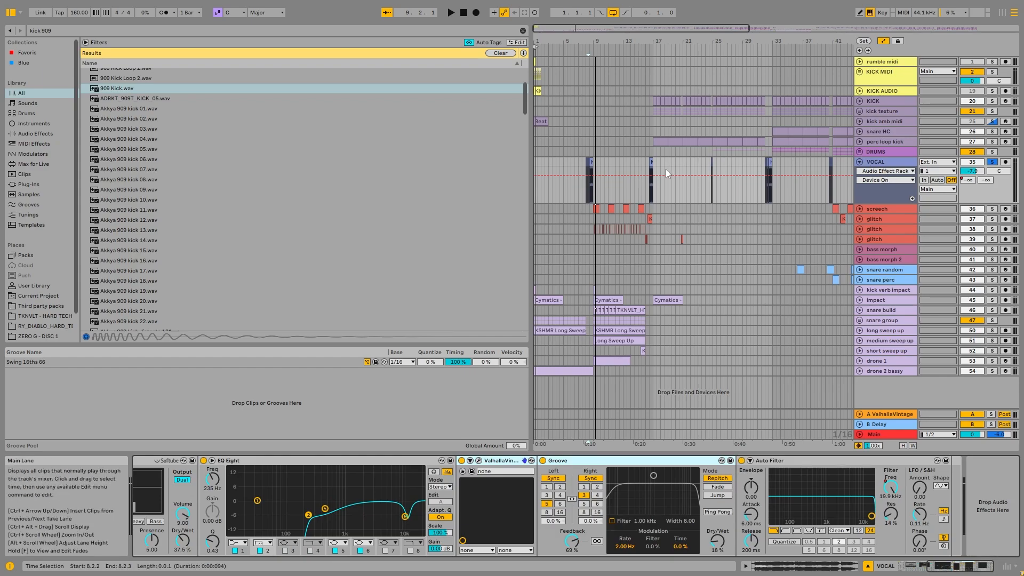
Open the vocal clip in bar 16 to inspect its waveform, return to the device chain and show the whole arrangement.
{"action": "scroll", "coordinate": [653, 166], "scroll_direction": "up", "scroll_amount": 5}
{"action": "double_click", "coordinate": [641, 162]}
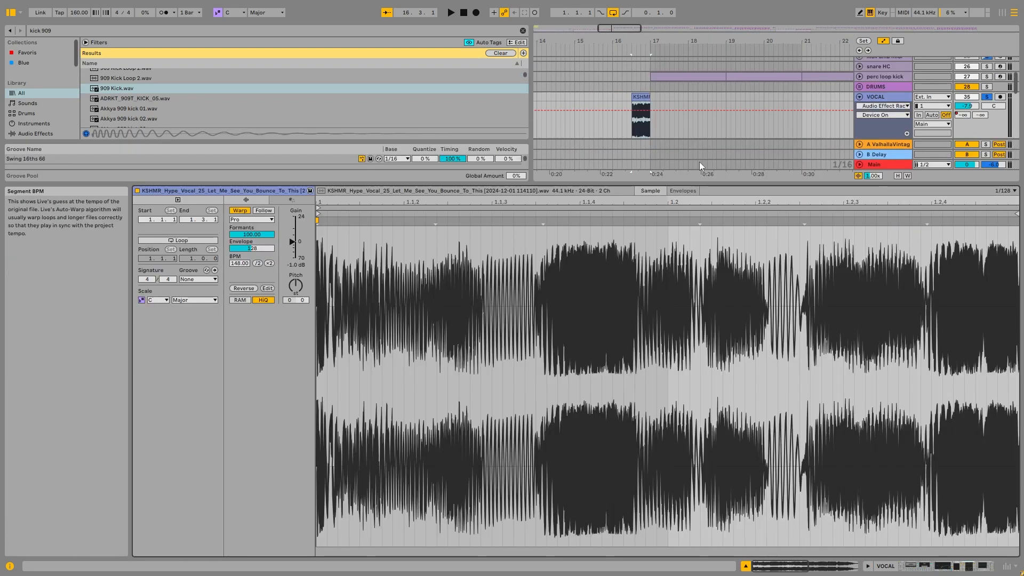
{"action": "left_click", "coordinate": [900, 99]}
{"action": "scroll", "coordinate": [705, 251], "scroll_direction": "down", "scroll_amount": 3}
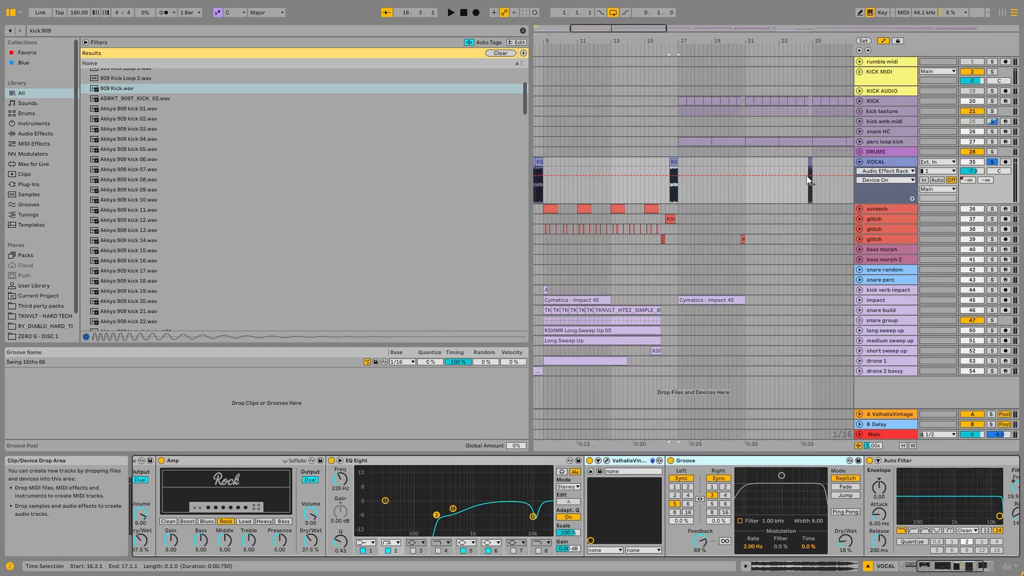
{"action": "key", "text": "x"}
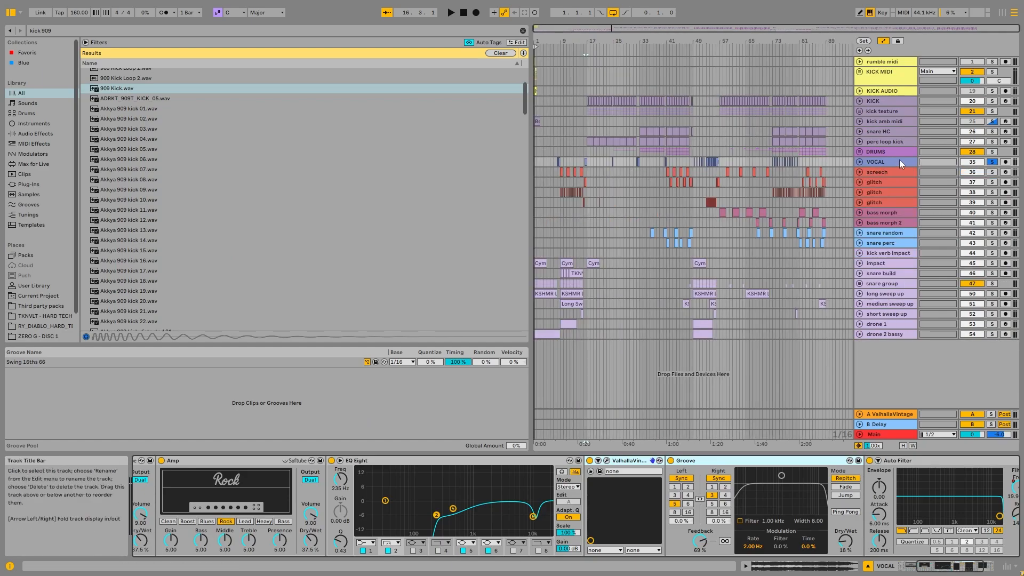
Solo and unfold the screech track to examine its clips across the arrangement.
{"action": "left_click", "coordinate": [859, 172]}
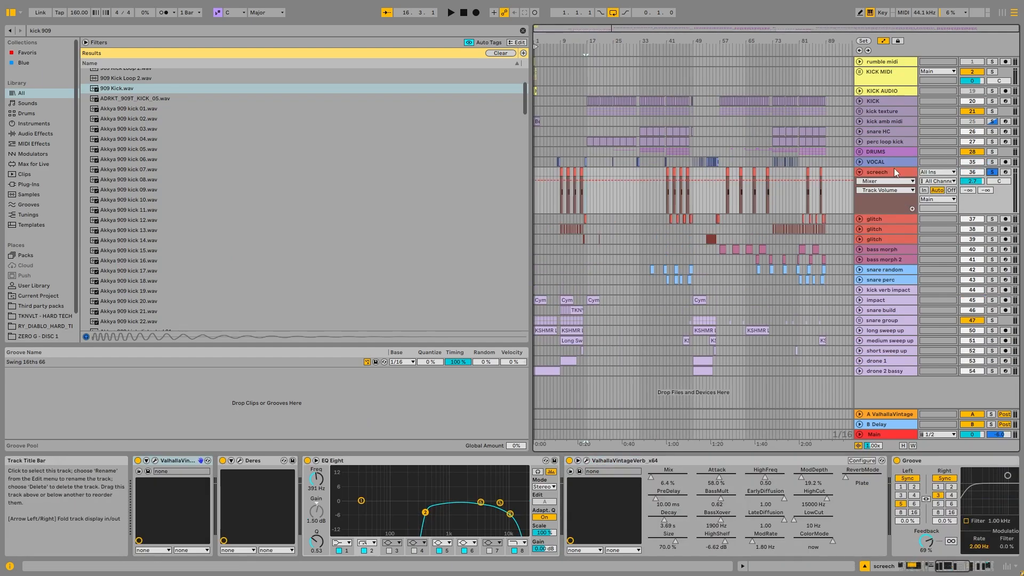
{"action": "left_click", "coordinate": [893, 162]}
{"action": "left_click", "coordinate": [859, 172]}
{"action": "left_click", "coordinate": [886, 172]}
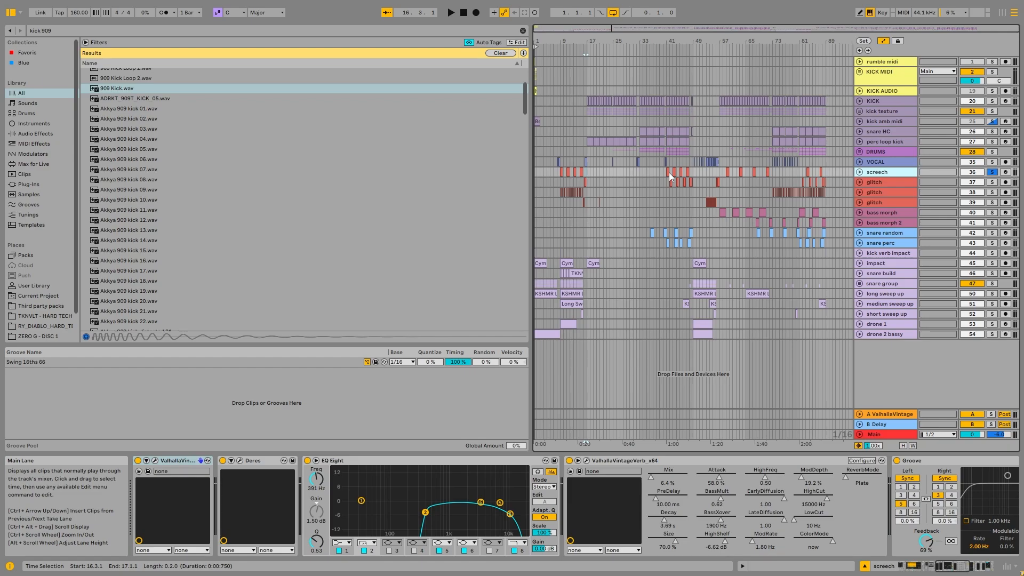
{"action": "left_click", "coordinate": [859, 172]}
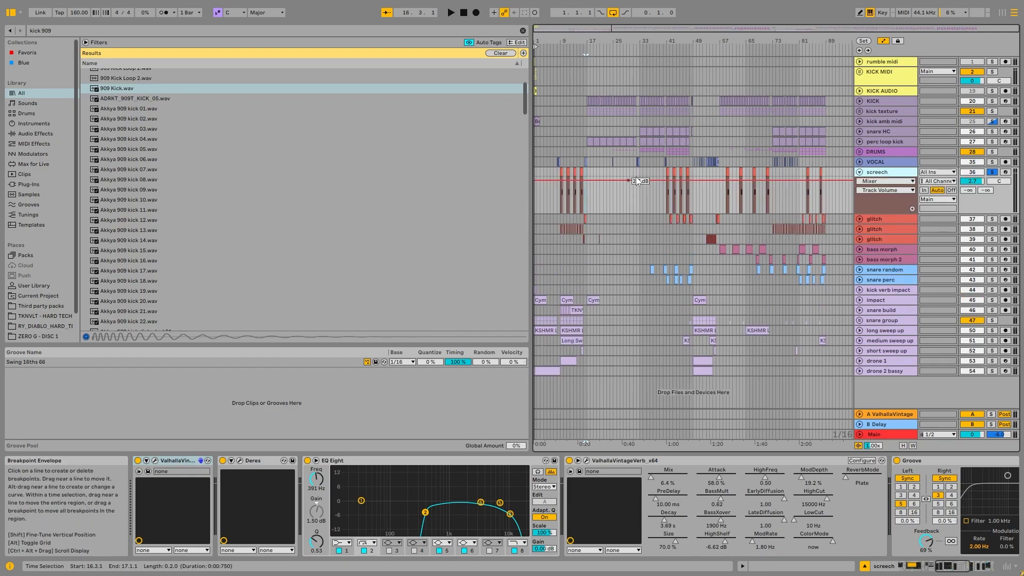
{"action": "scroll", "coordinate": [665, 169], "scroll_direction": "up", "scroll_amount": 5, "text": "ctrl"}
{"action": "scroll", "coordinate": [683, 172], "scroll_direction": "down", "scroll_amount": 5, "text": "ctrl"}
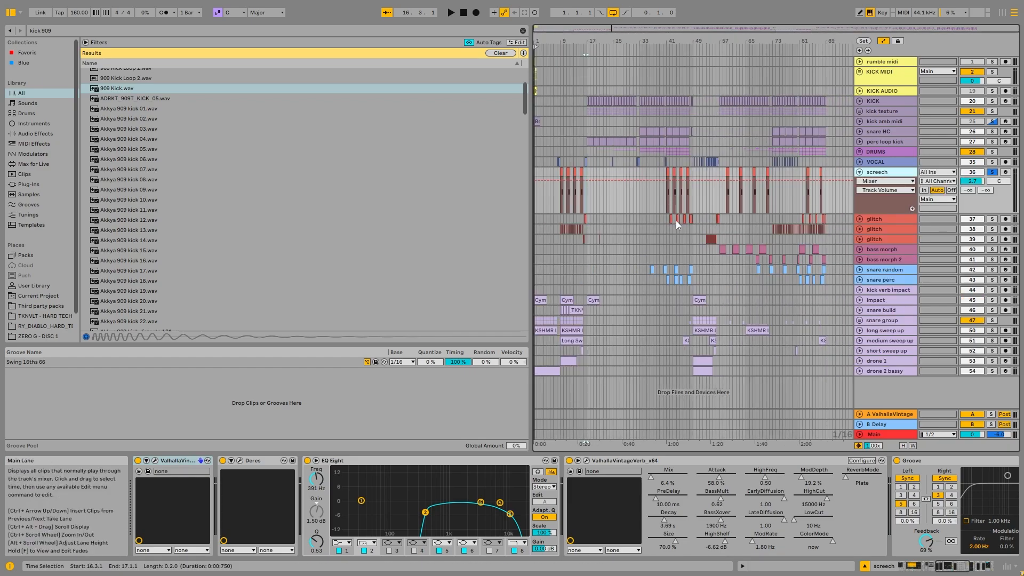
Play the full mix from the end of bar 15 to hear the glitch clips leading into the drop.
{"action": "scroll", "coordinate": [567, 219], "scroll_direction": "up", "scroll_amount": 8, "text": "ctrl"}
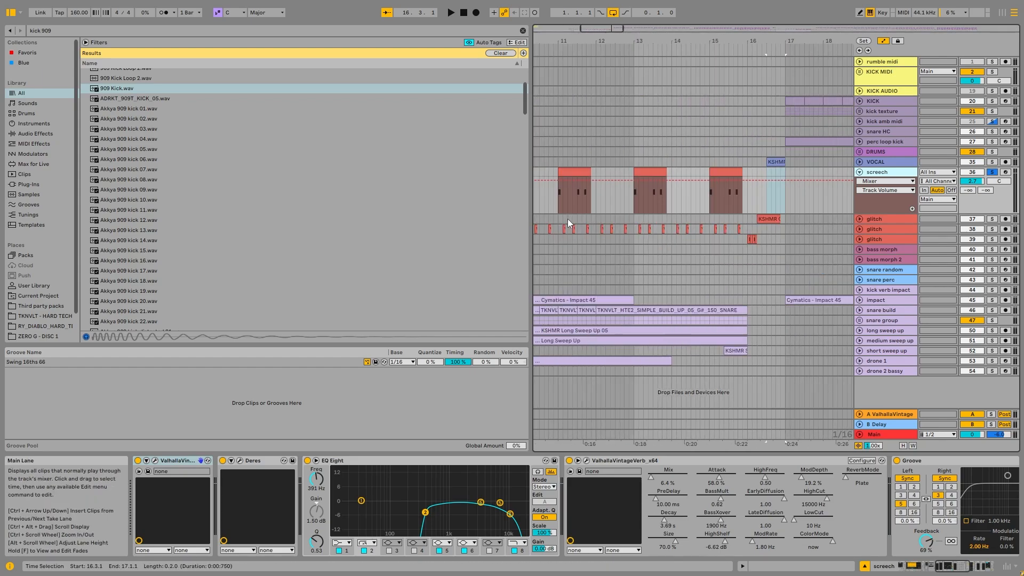
{"action": "left_click", "coordinate": [567, 218]}
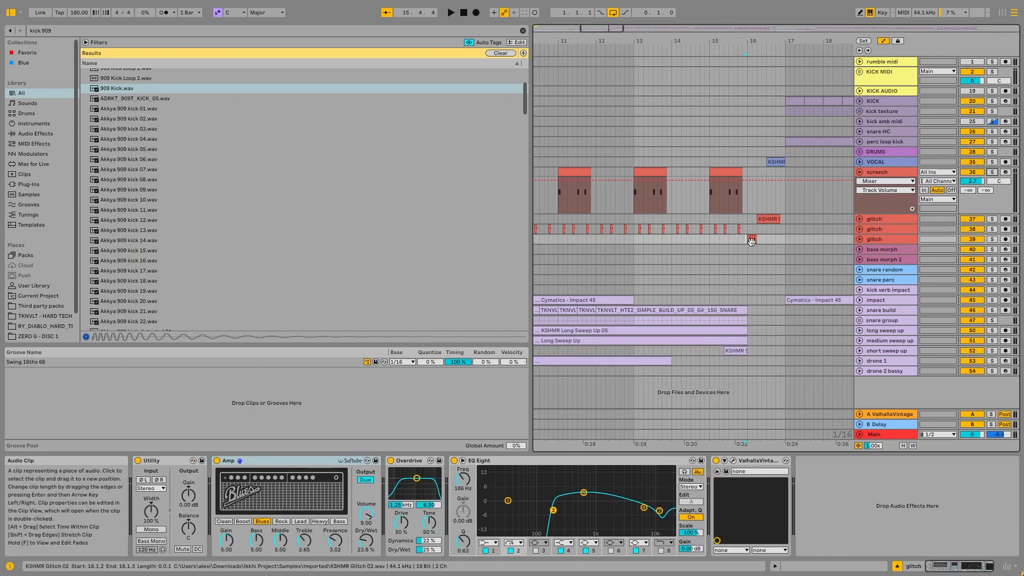
{"action": "key", "text": "space"}
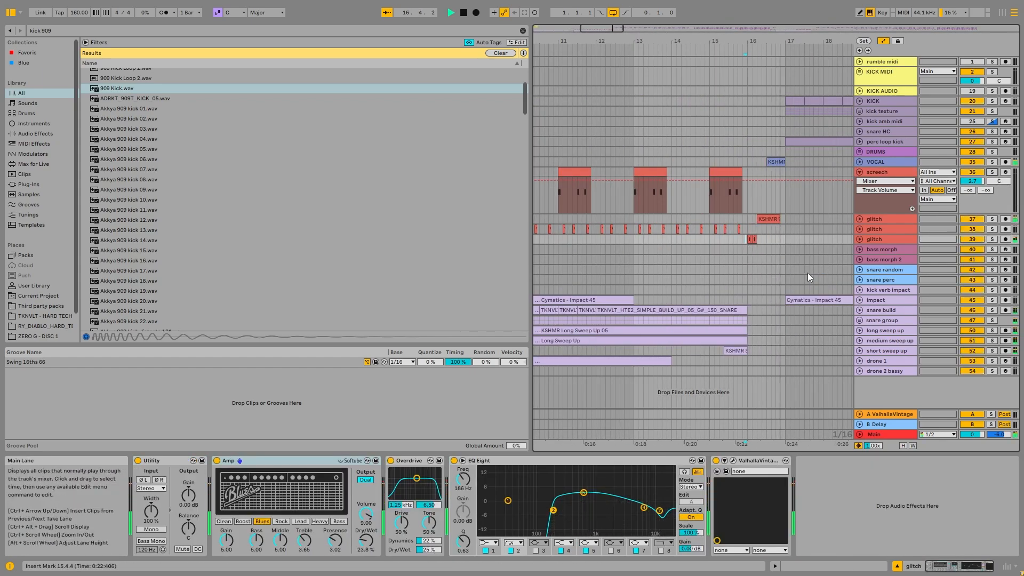
{"action": "key", "text": "space"}
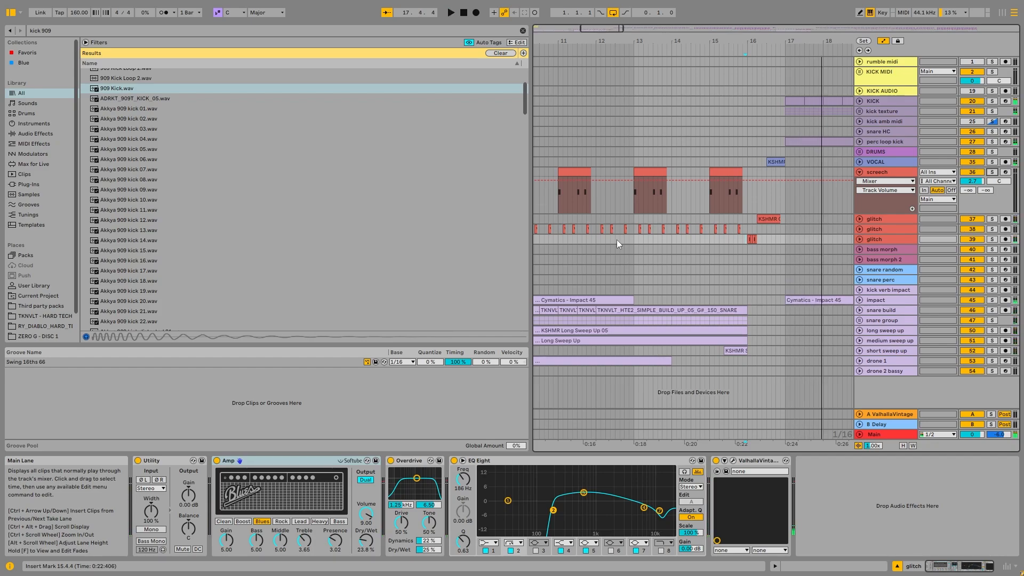
Solo and unfold the middle glitch track and play its chopped clips from bars 12 and 73.
{"action": "left_click", "coordinate": [616, 239]}
{"action": "left_click", "coordinate": [992, 230]}
{"action": "key", "text": "space"}
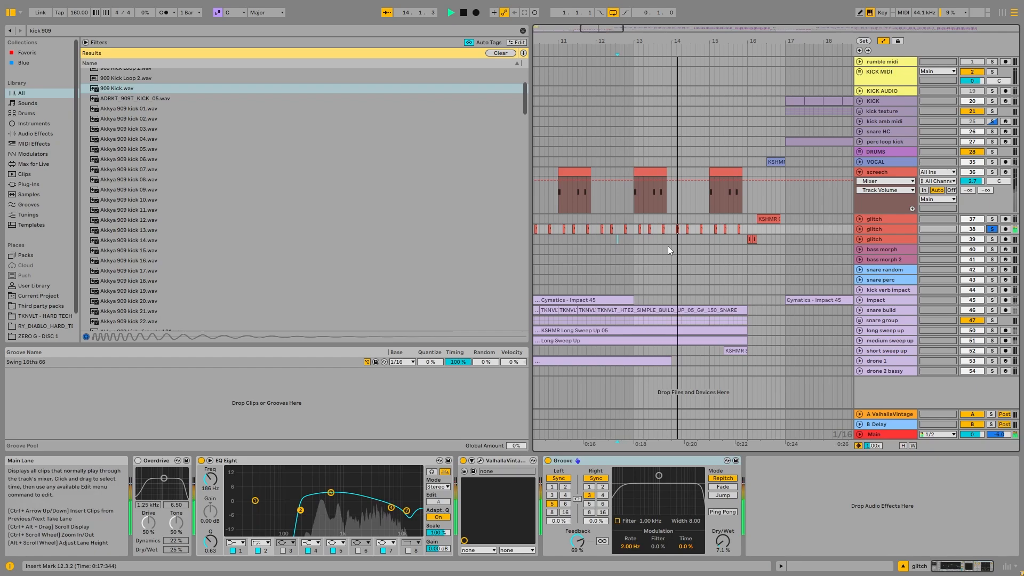
{"action": "scroll", "coordinate": [697, 245], "scroll_direction": "down", "scroll_amount": 3, "text": "ctrl"}
{"action": "left_click", "coordinate": [858, 229]}
{"action": "scroll", "coordinate": [773, 236], "scroll_direction": "down", "scroll_amount": 5, "text": "ctrl"}
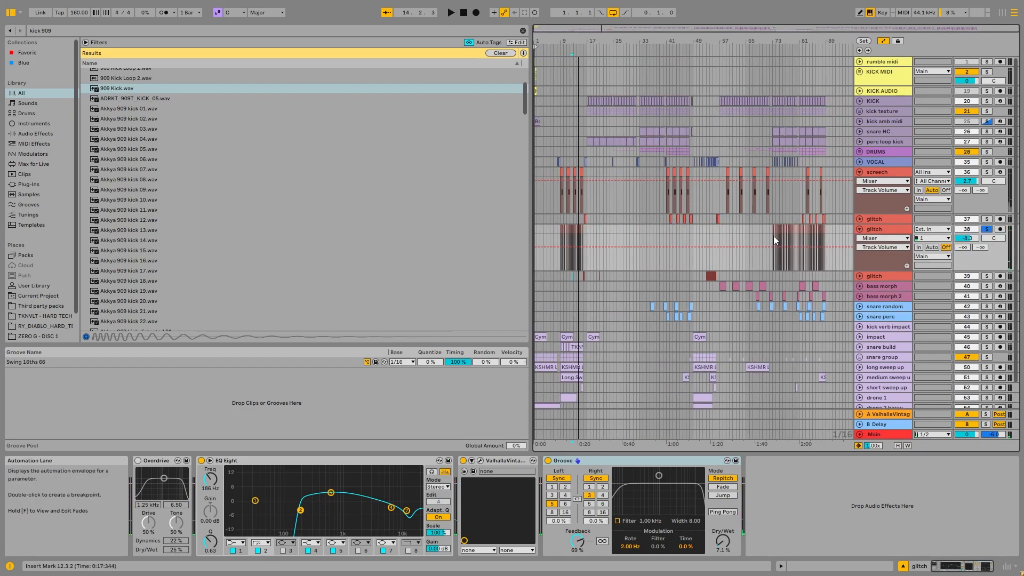
{"action": "scroll", "coordinate": [664, 228], "scroll_direction": "up", "scroll_amount": 8, "text": "ctrl"}
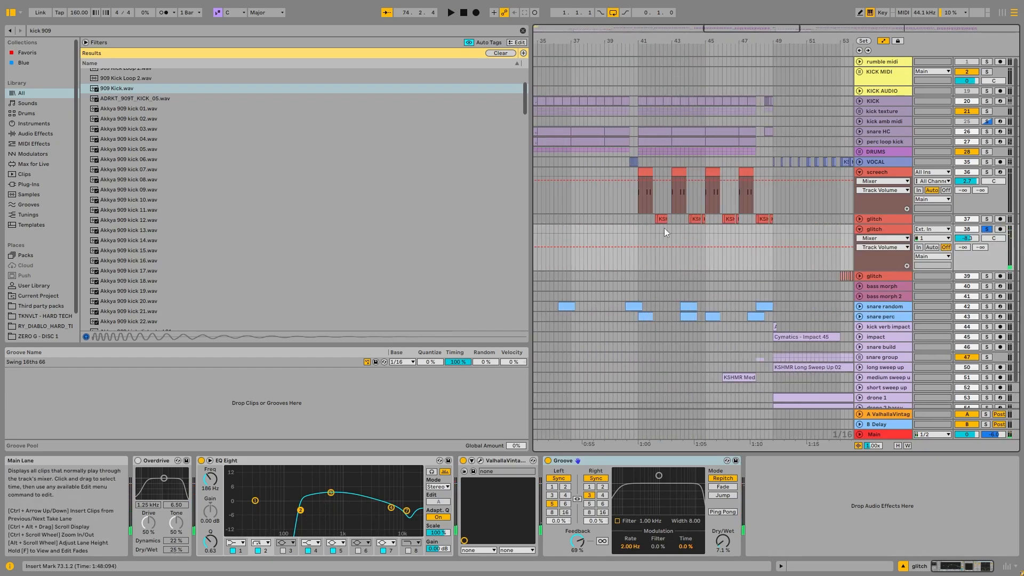
Solo the screech and first glitch tracks together, play from bar 41 and add the middle glitch track to the solo.
{"action": "left_click", "coordinate": [632, 221]}
{"action": "left_click", "coordinate": [985, 172]}
{"action": "left_click", "coordinate": [986, 219], "text": "ctrl"}
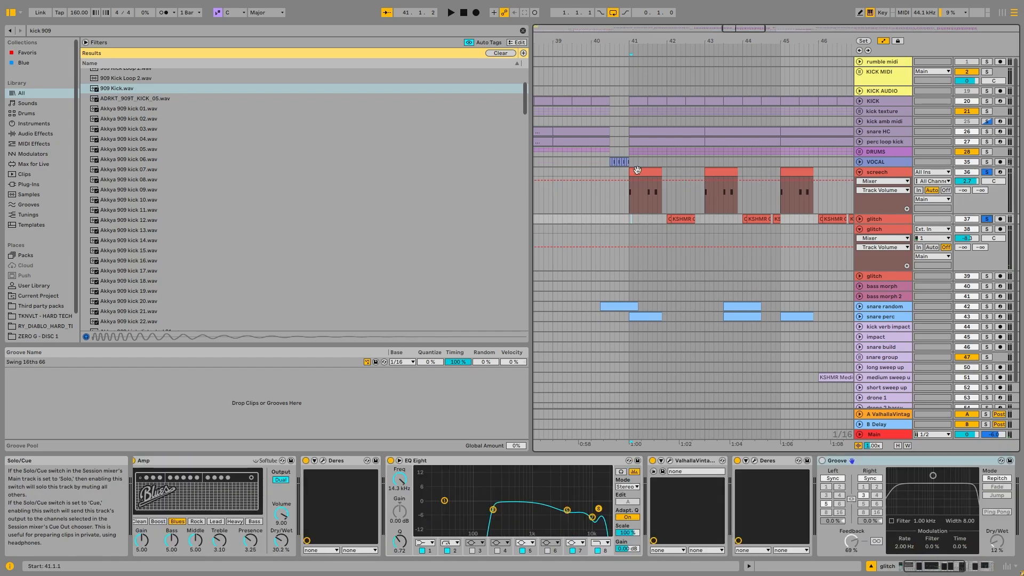
{"action": "left_click", "coordinate": [638, 172]}
{"action": "key", "text": "space"}
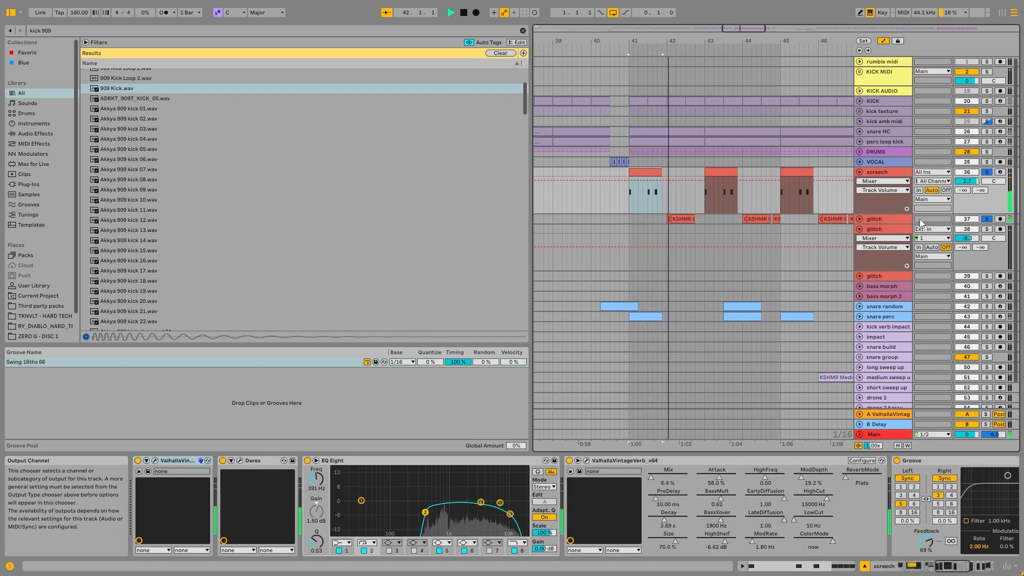
{"action": "left_click", "coordinate": [986, 229], "text": "ctrl"}
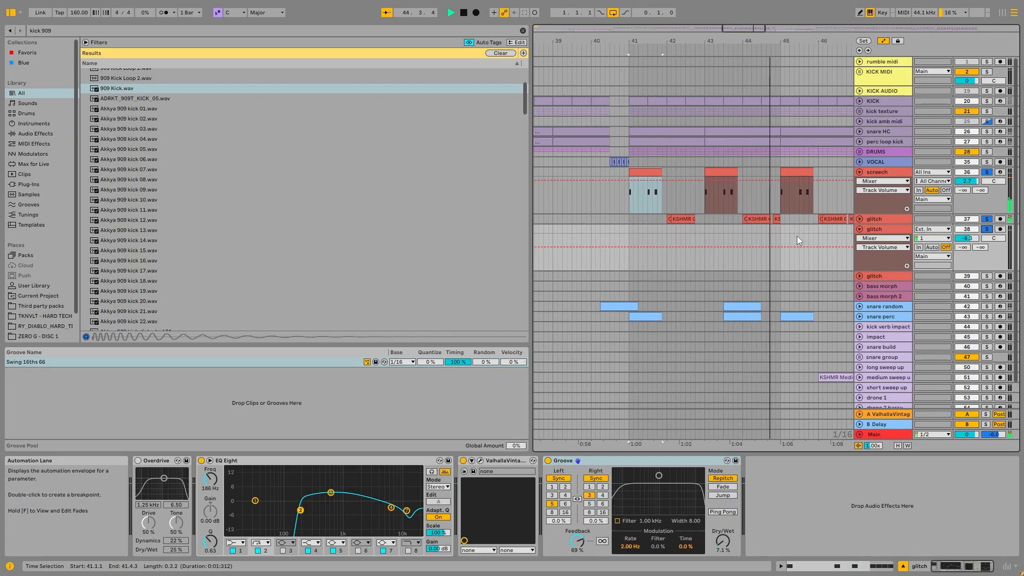
Clear the solos, fold the middle glitch track and play the screech and glitch parts within the full mix.
{"action": "left_click", "coordinate": [988, 173]}
{"action": "left_click", "coordinate": [860, 229]}
{"action": "scroll", "coordinate": [759, 246], "scroll_direction": "down", "scroll_amount": 5}
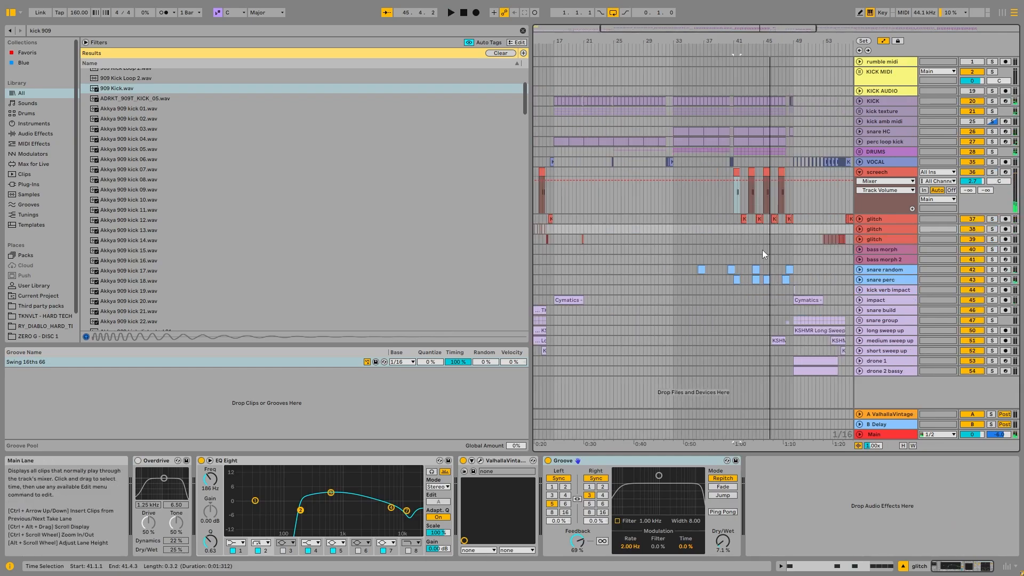
{"action": "scroll", "coordinate": [735, 267], "scroll_direction": "up", "scroll_amount": 5}
{"action": "scroll", "coordinate": [735, 267], "scroll_direction": "right", "scroll_amount": 4}
{"action": "left_click", "coordinate": [877, 173]}
{"action": "key", "text": "space"}
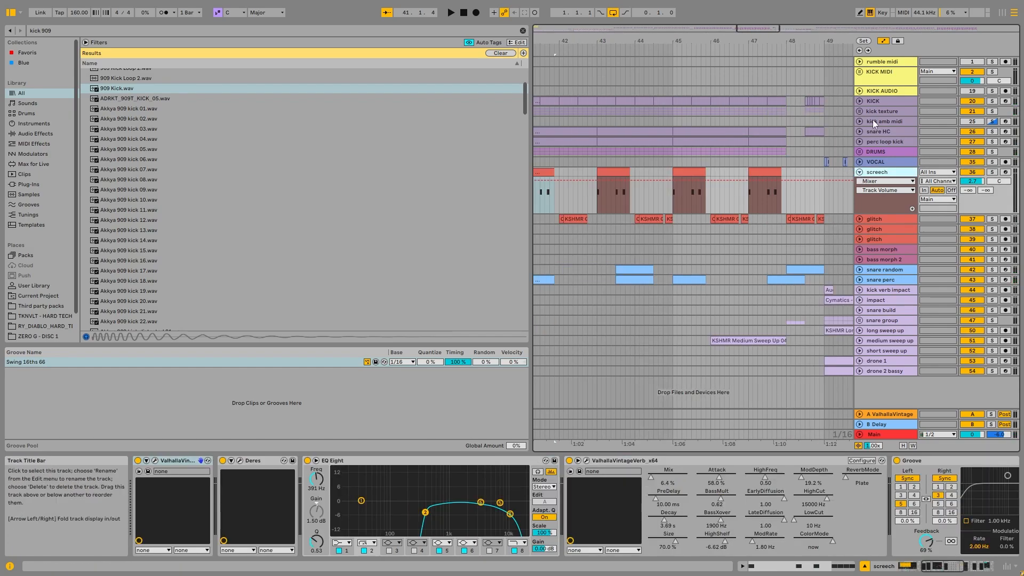
Solo the screech track and play its clip at bar 43, then solo and unfold the first glitch track.
{"action": "left_click", "coordinate": [991, 172]}
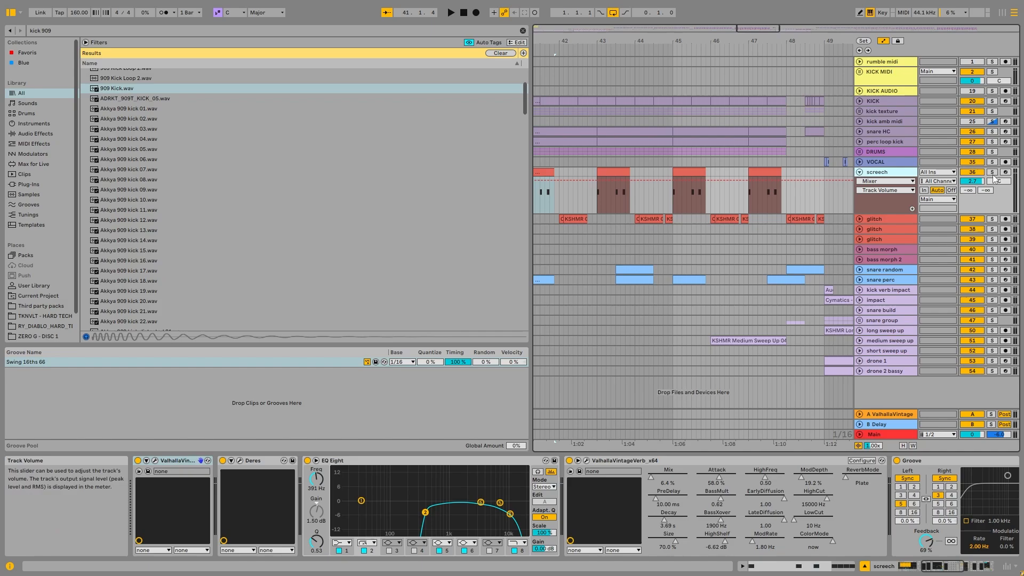
{"action": "left_click", "coordinate": [619, 172]}
{"action": "key", "text": "space"}
{"action": "key", "text": "space"}
{"action": "left_click", "coordinate": [991, 219]}
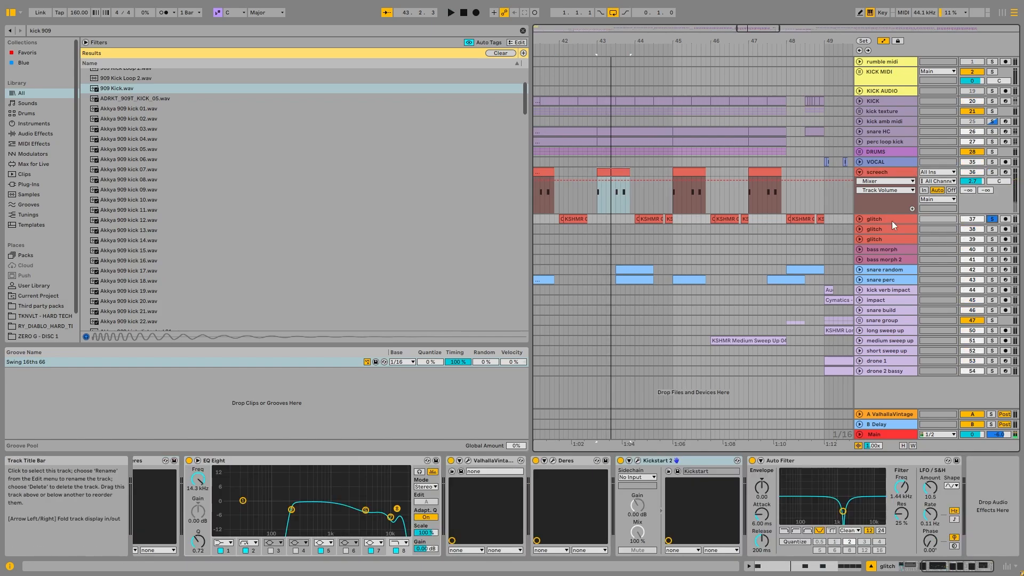
{"action": "left_click", "coordinate": [859, 219]}
Review the screech track's device chain from its sampler through EQ Eight, reverb, Groove and Kickstart 2 to Saturator and Bass Mono.
{"action": "left_click", "coordinate": [877, 173]}
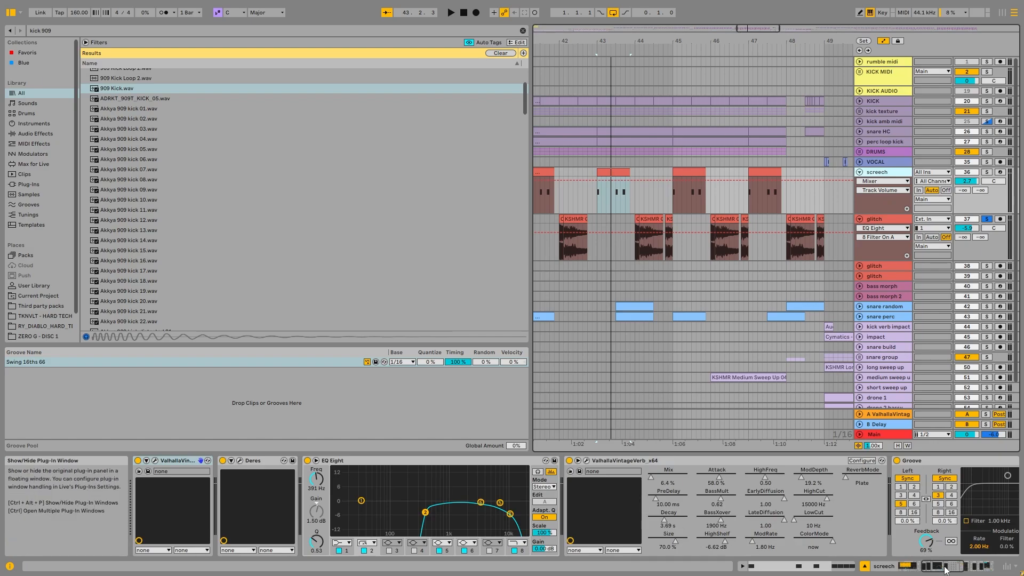
{"action": "left_click", "coordinate": [879, 569]}
{"action": "left_click", "coordinate": [681, 469]}
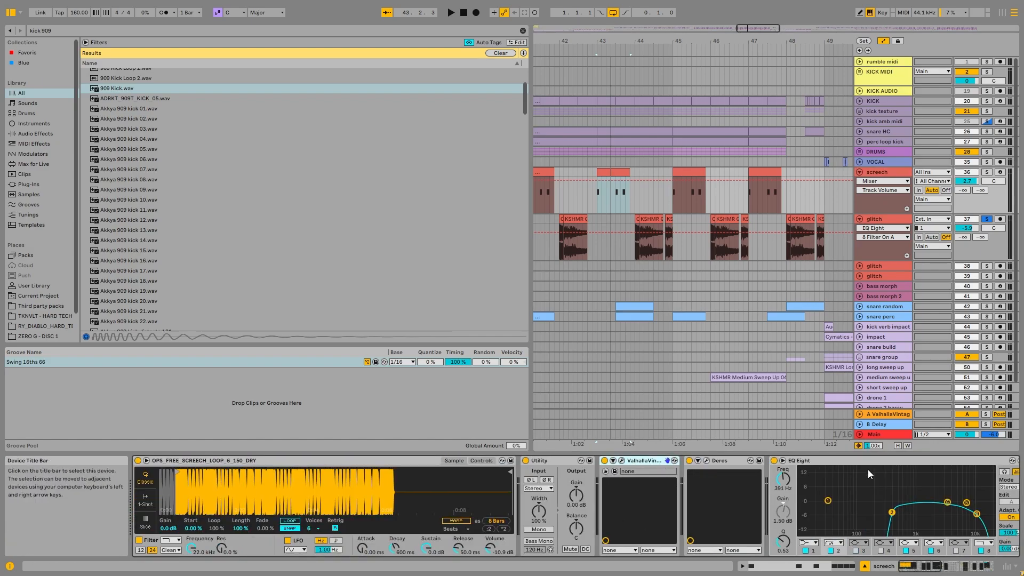
{"action": "left_click_drag", "start_coordinate": [920, 566], "coordinate": [936, 567]}
{"action": "left_click", "coordinate": [941, 461]}
{"action": "left_click", "coordinate": [772, 462]}
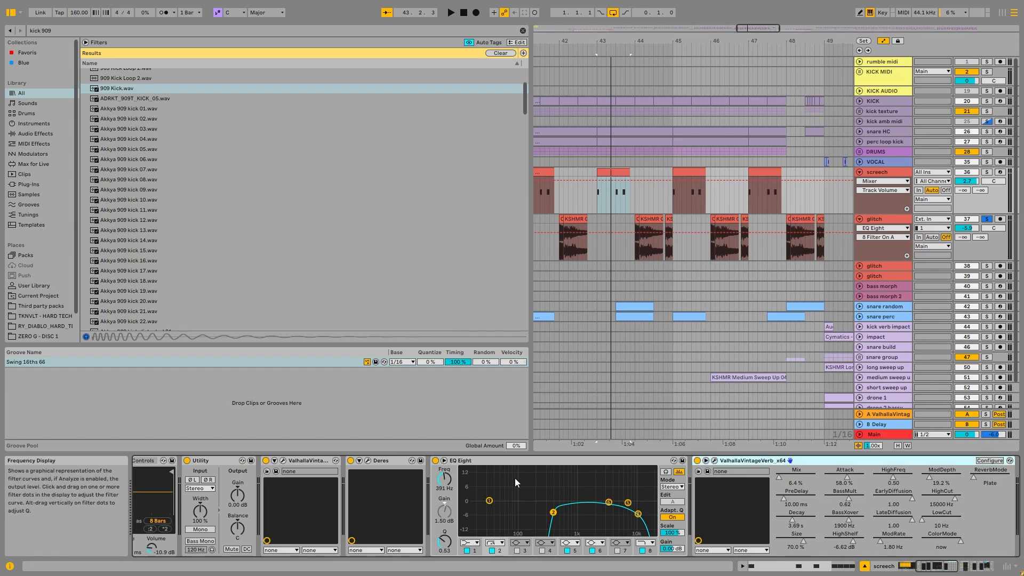
{"action": "left_click", "coordinate": [392, 461]}
{"action": "left_click_drag", "start_coordinate": [937, 567], "coordinate": [972, 566]}
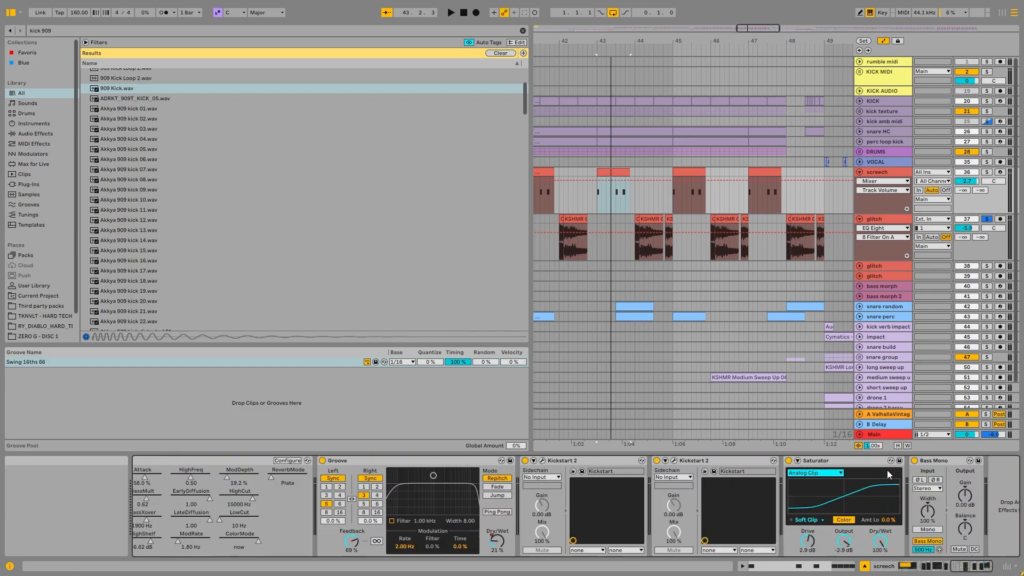
Examine the first glitch track's Auto Filter and try moving its cutoff to 1.04 kHz.
{"action": "left_click", "coordinate": [899, 223]}
{"action": "left_click", "coordinate": [564, 216]}
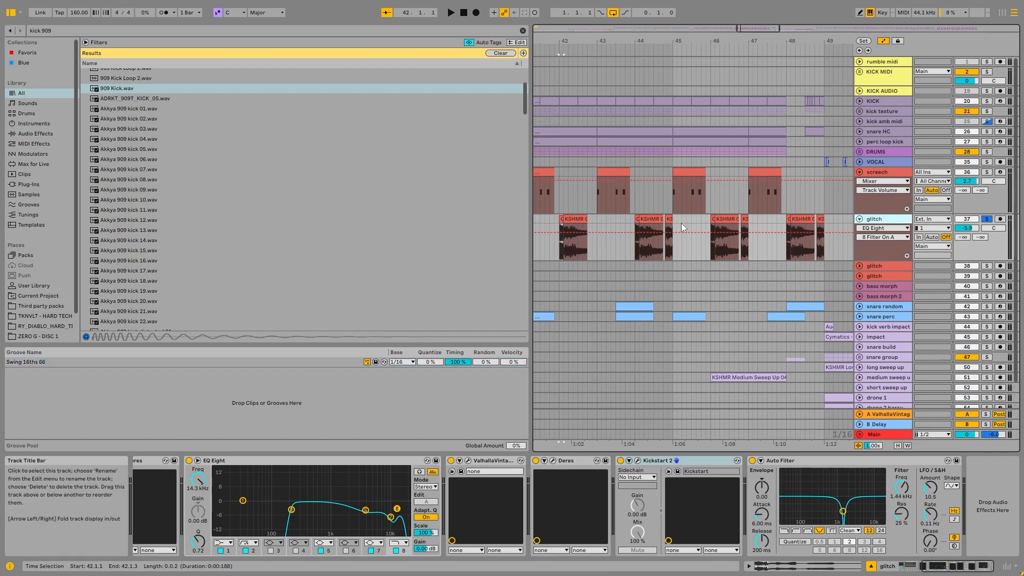
{"action": "left_click", "coordinate": [798, 466]}
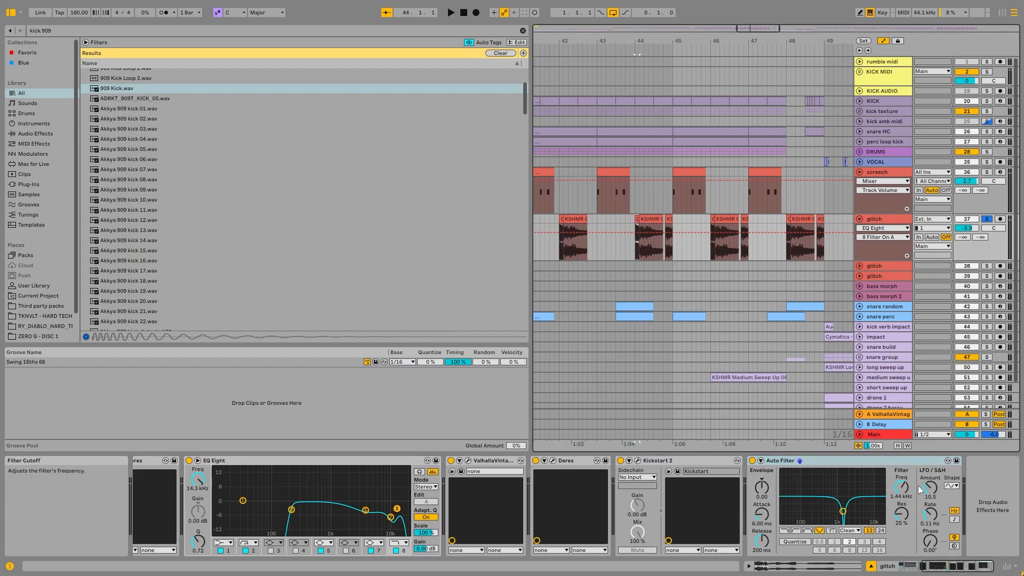
{"action": "left_click", "coordinate": [929, 462]}
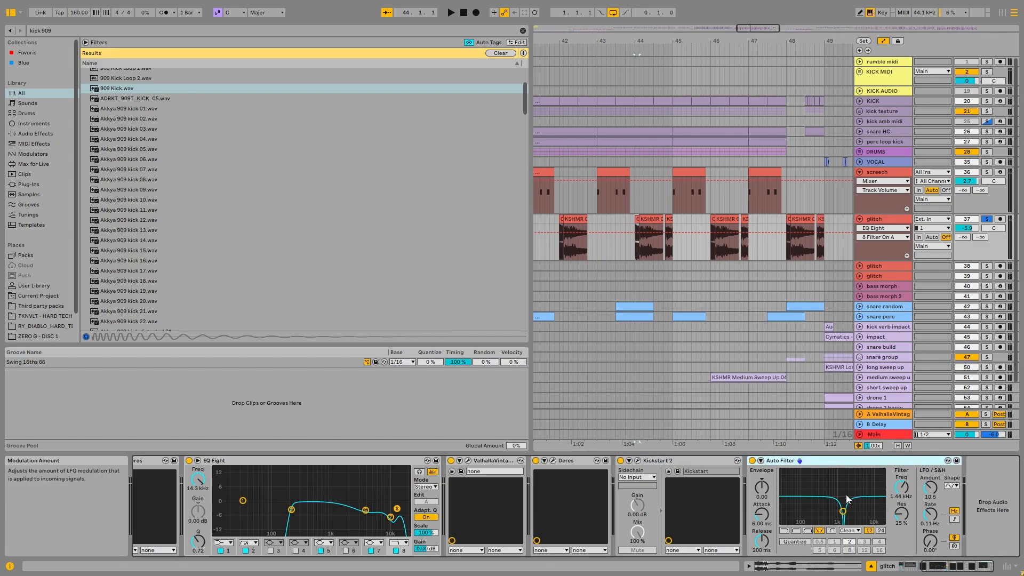
{"action": "left_click_drag", "start_coordinate": [844, 514], "coordinate": [838, 515]}
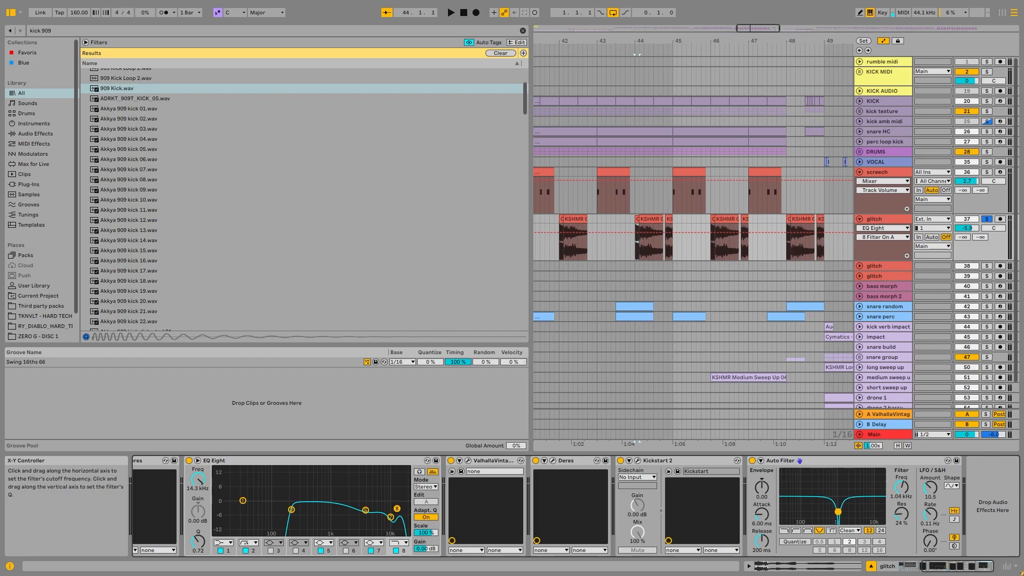
Play the soloed glitch track's KSHMR Glitch 01 clips in bars 44 and 46.
{"action": "key", "text": "space"}
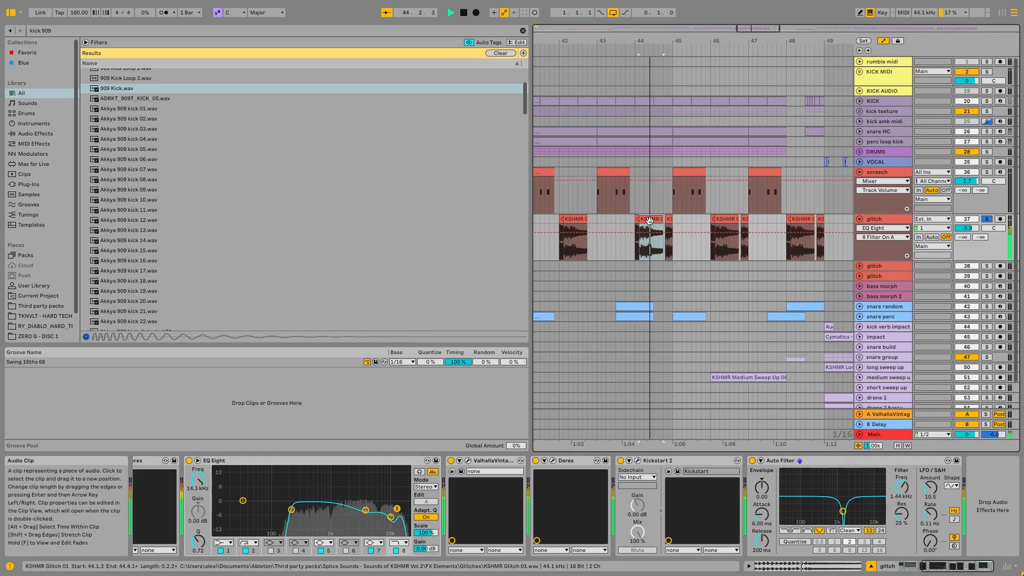
{"action": "left_click", "coordinate": [721, 219]}
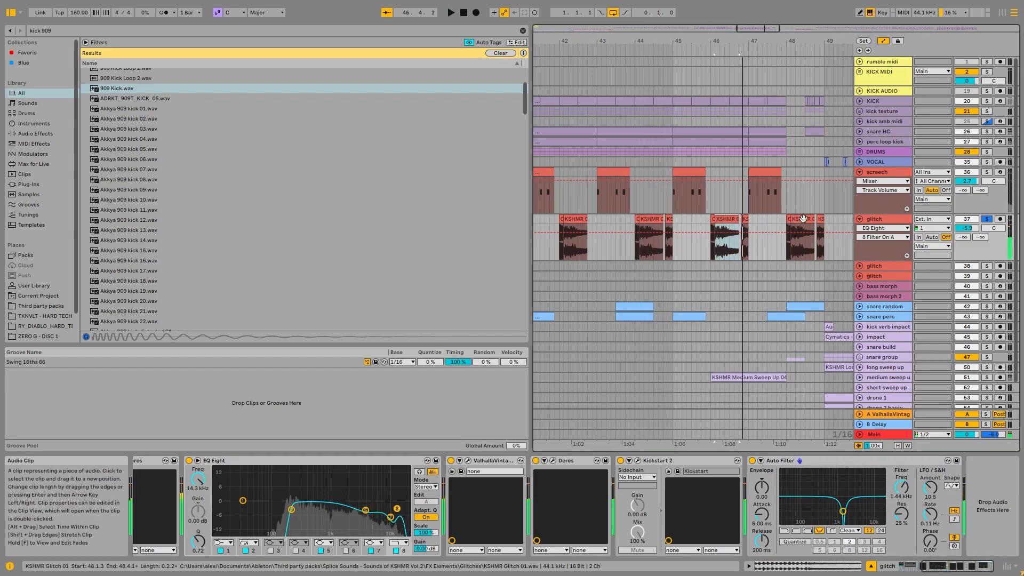
Play the soloed glitch track's KSHMR Glitch clip at bar 42.
{"action": "left_click", "coordinate": [803, 238]}
{"action": "left_click", "coordinate": [573, 228]}
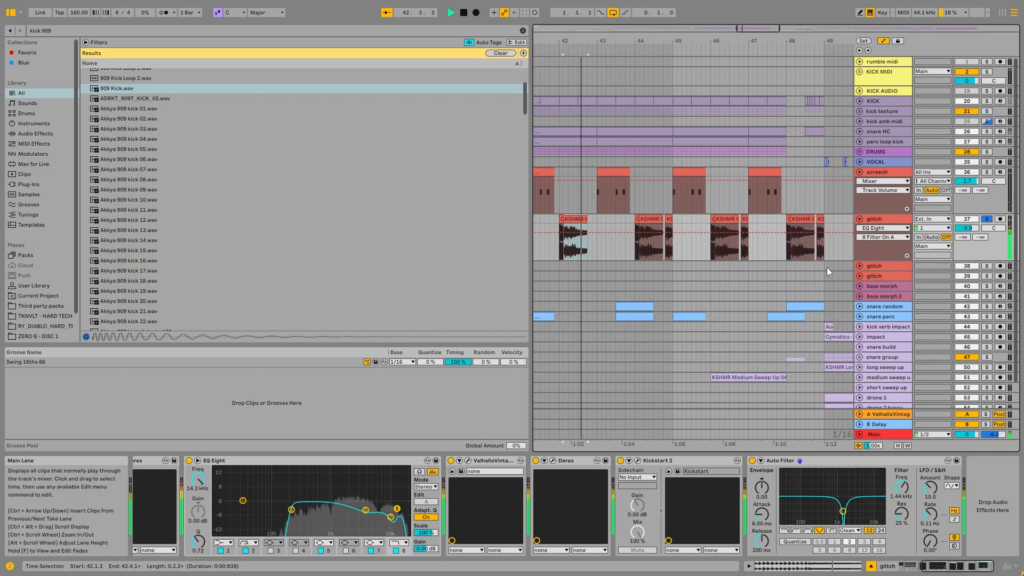
{"action": "key", "text": "space"}
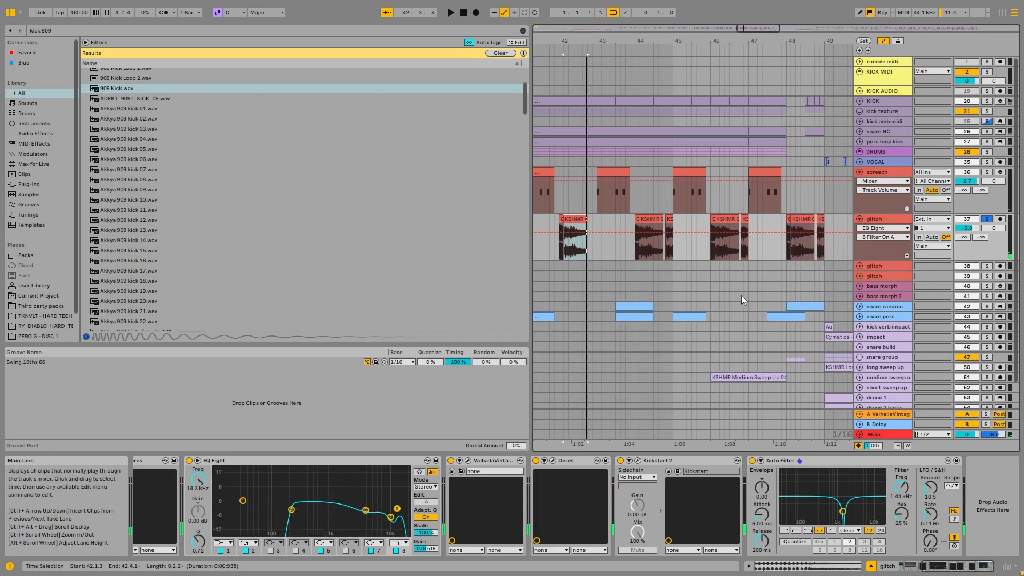
{"action": "scroll", "coordinate": [603, 264], "scroll_direction": "down", "scroll_amount": 3, "text": "ctrl"}
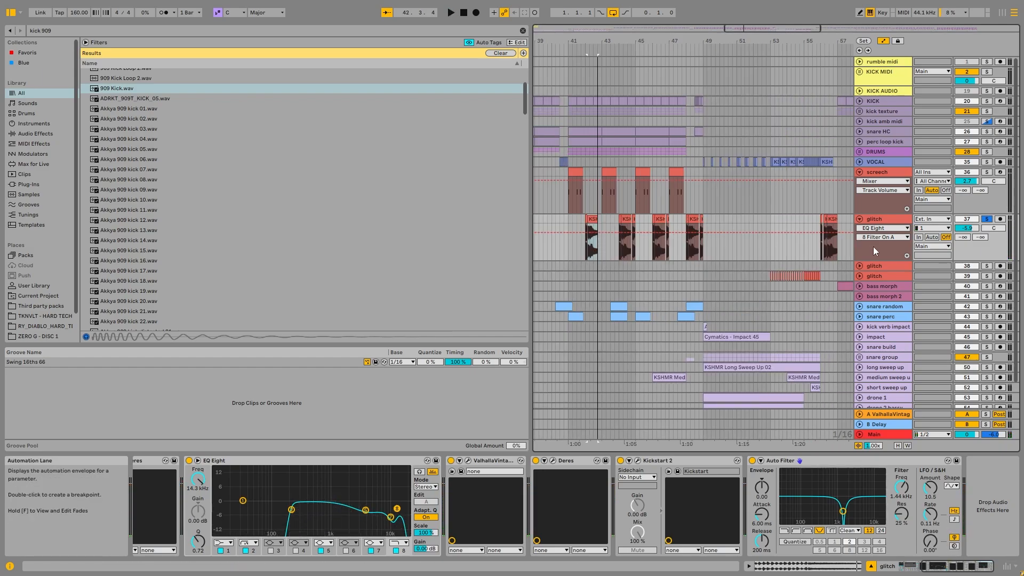
Look over the first glitch track's clips, then inspect the effects chains of the second and third glitch tracks.
{"action": "right_click", "coordinate": [891, 222]}
{"action": "left_click", "coordinate": [821, 307]}
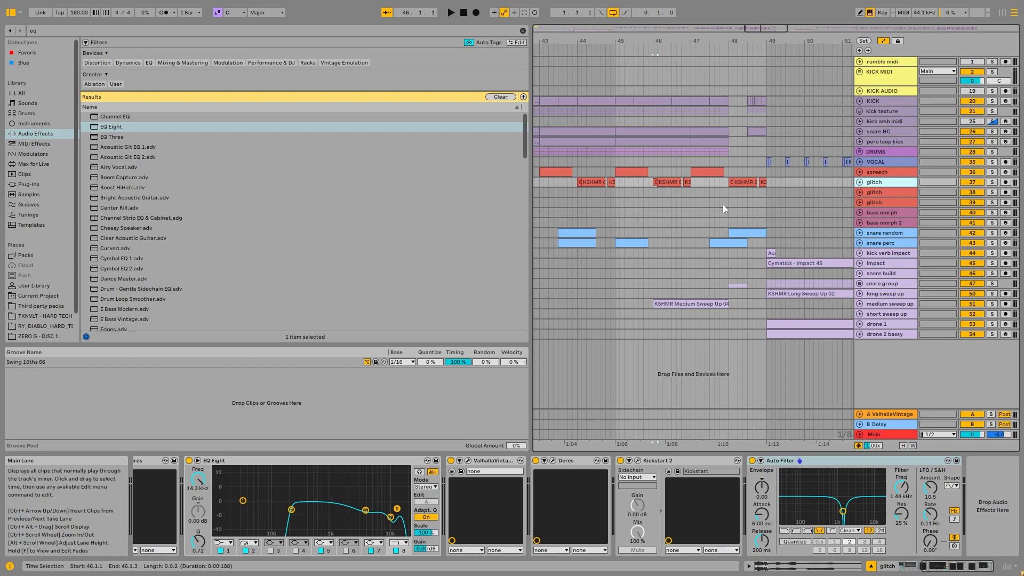
{"action": "left_click", "coordinate": [859, 181]}
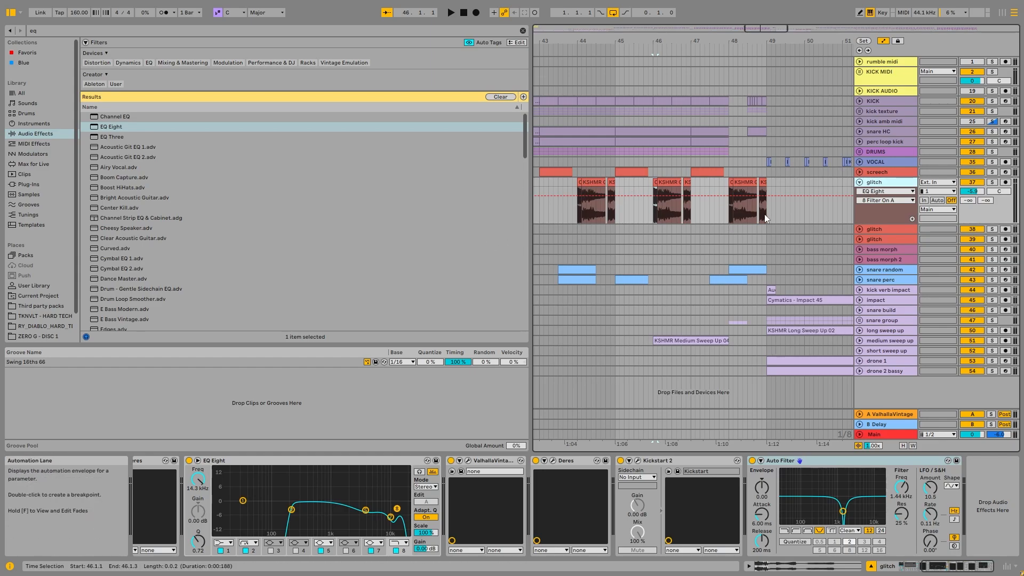
{"action": "left_click", "coordinate": [859, 182]}
{"action": "left_click", "coordinate": [874, 192]}
{"action": "key", "text": "w"}
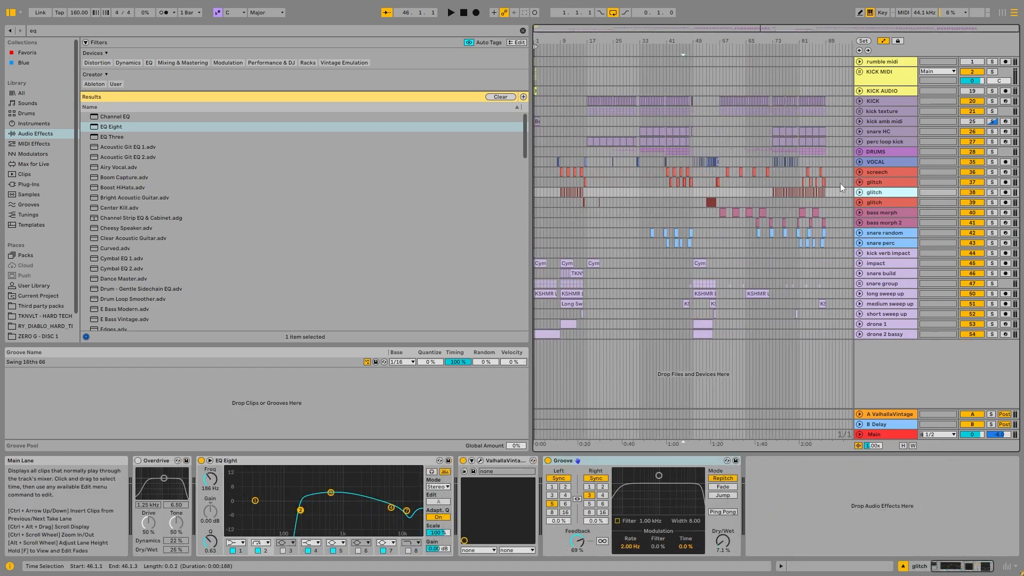
{"action": "left_click", "coordinate": [875, 203]}
Unfold and solo the bass morph track and play its clip at bar 57.
{"action": "left_click", "coordinate": [891, 213]}
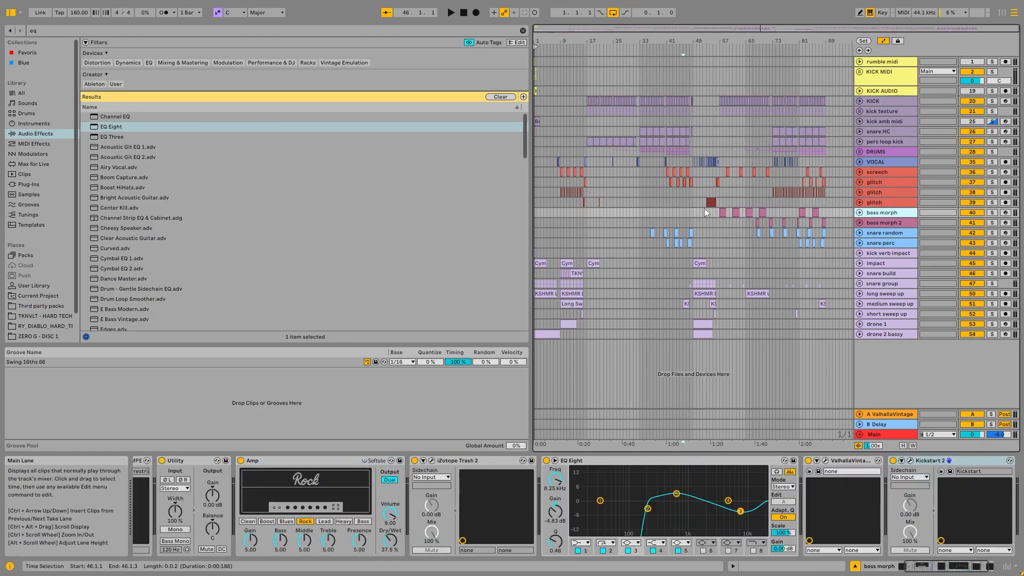
{"action": "scroll", "coordinate": [726, 213], "scroll_direction": "up", "scroll_amount": 5}
{"action": "left_click", "coordinate": [723, 213]}
{"action": "left_click", "coordinate": [861, 213]}
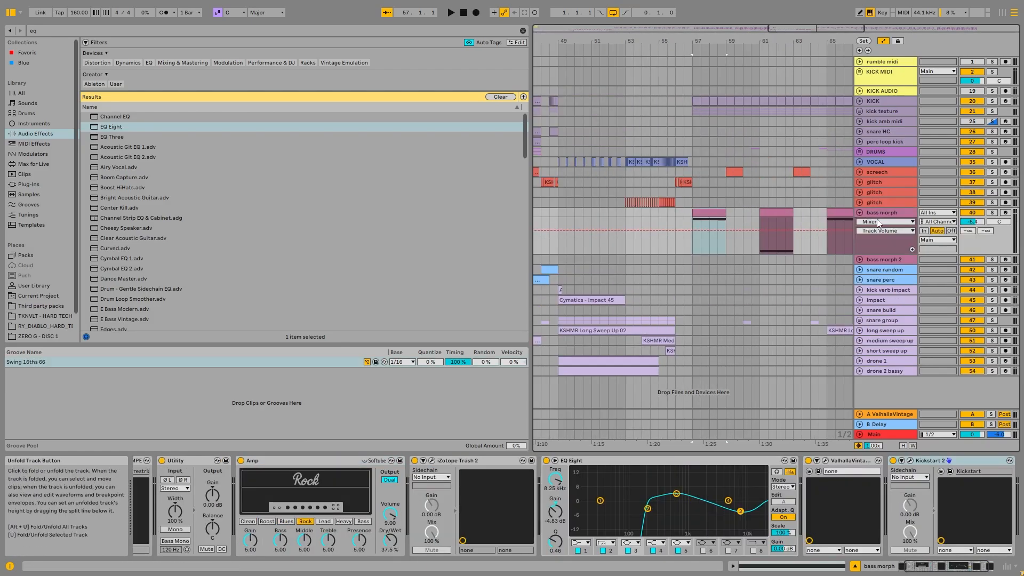
{"action": "left_click", "coordinate": [992, 213]}
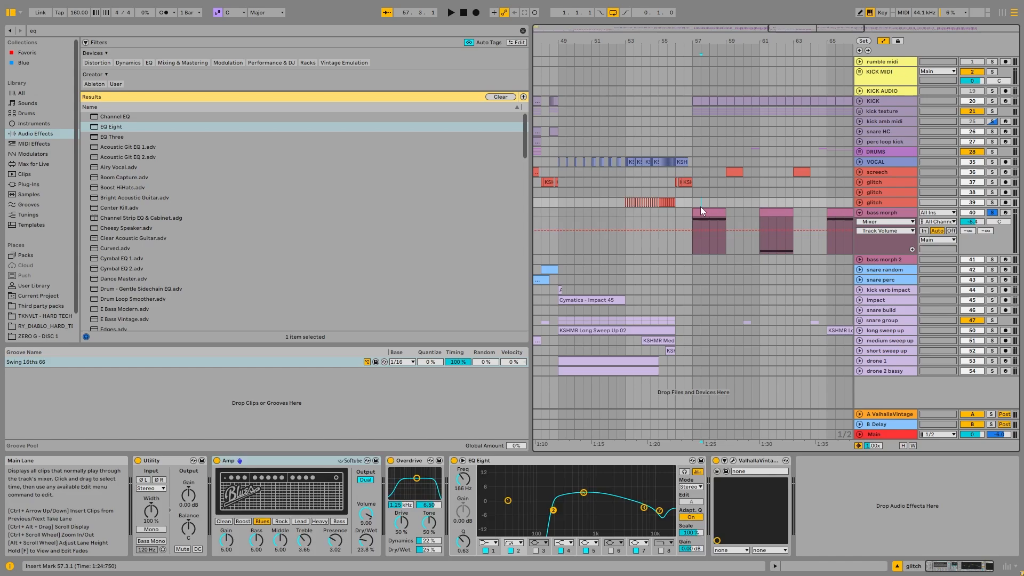
{"action": "key", "text": "space"}
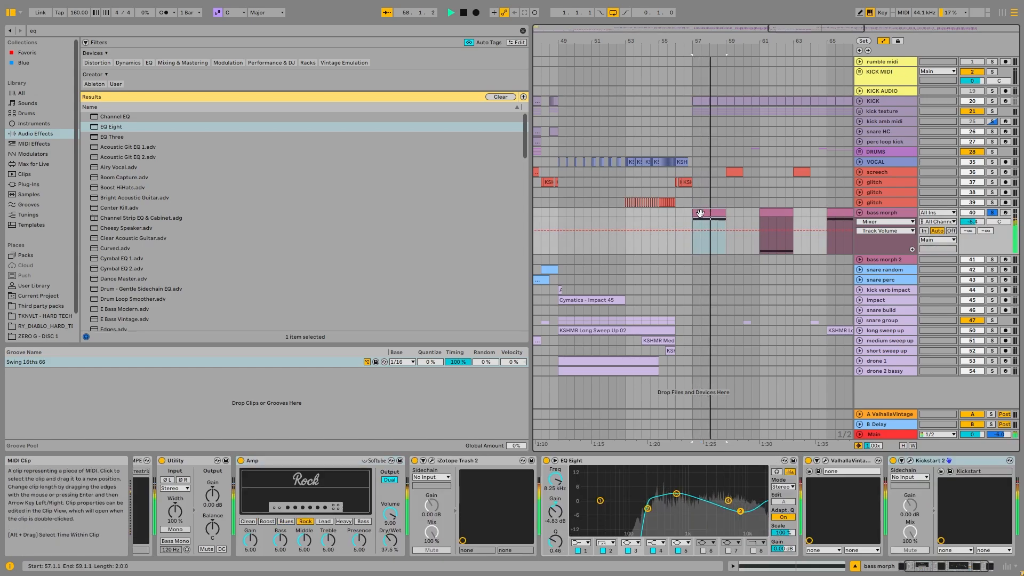
{"action": "key", "text": "space"}
Check the notes in the bar 57 bass morph clip, then review the track's device chain between Serum and Kickstart 2.
{"action": "double_click", "coordinate": [709, 213]}
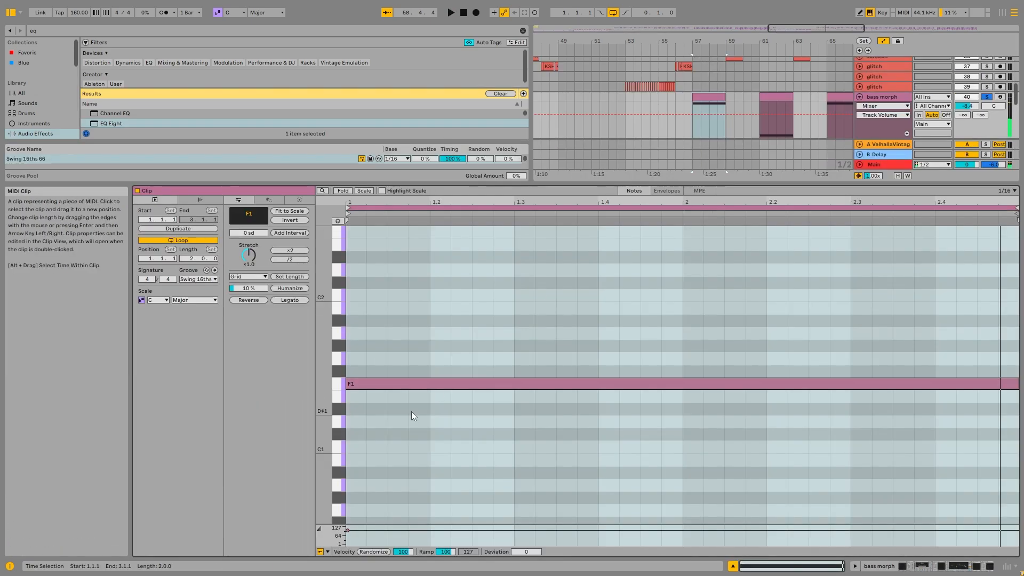
{"action": "key", "text": "shift+Tab"}
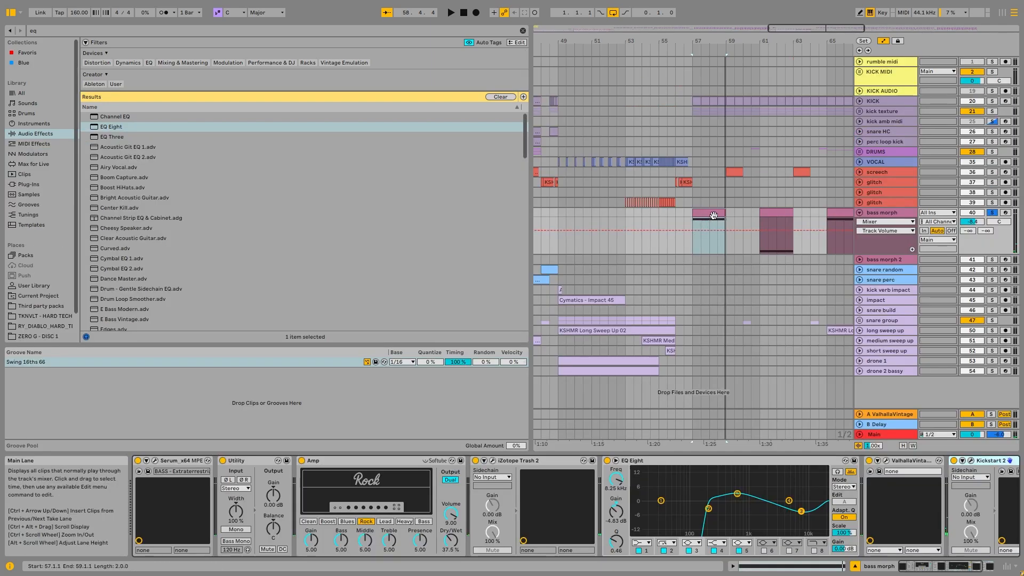
{"action": "left_click", "coordinate": [548, 466]}
{"action": "left_click", "coordinate": [326, 463]}
{"action": "left_click", "coordinate": [557, 462]}
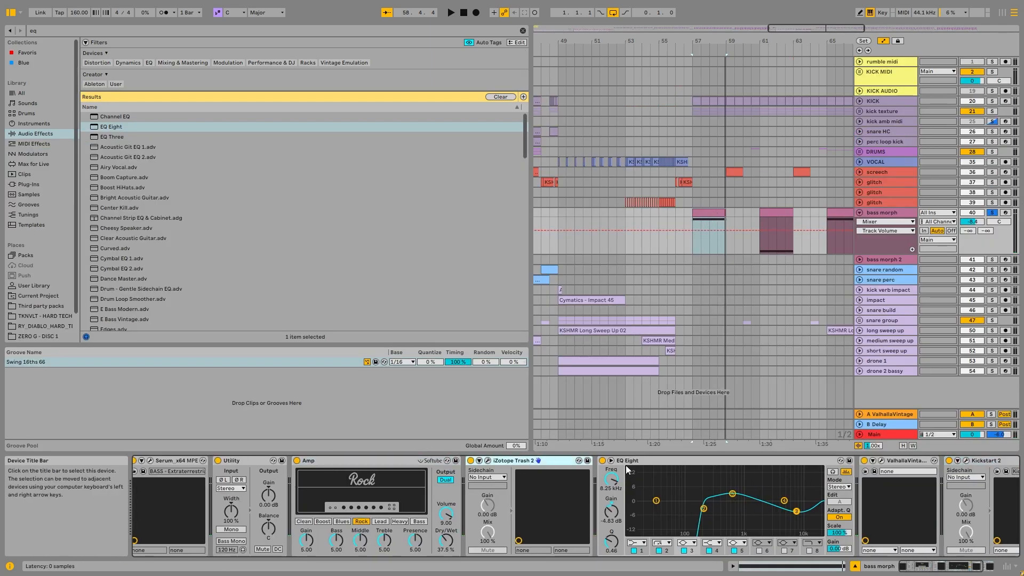
{"action": "scroll", "coordinate": [678, 480], "scroll_direction": "right", "scroll_amount": 3}
{"action": "left_click", "coordinate": [783, 464]}
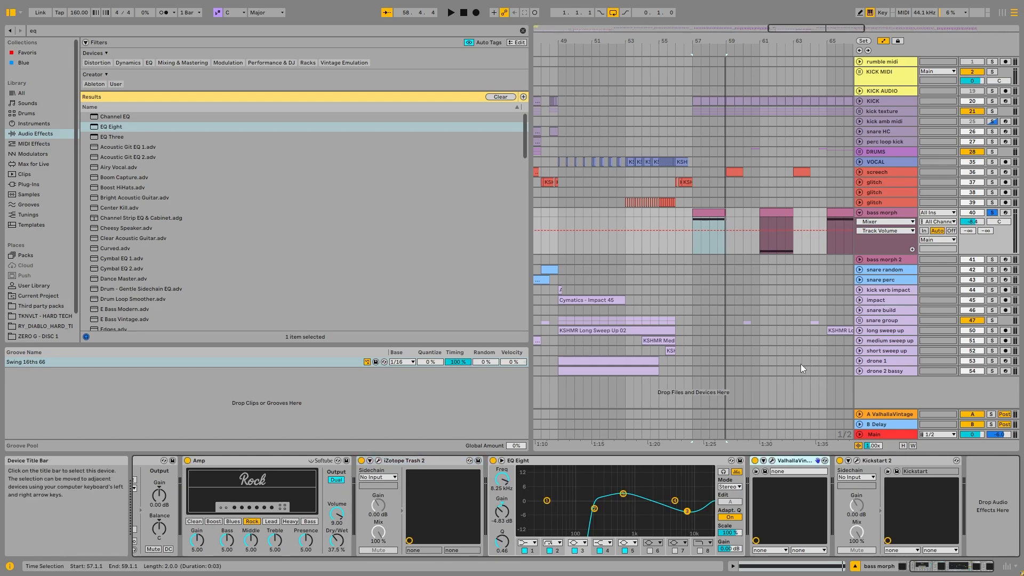
{"action": "scroll", "coordinate": [373, 459], "scroll_direction": "left", "scroll_amount": 3}
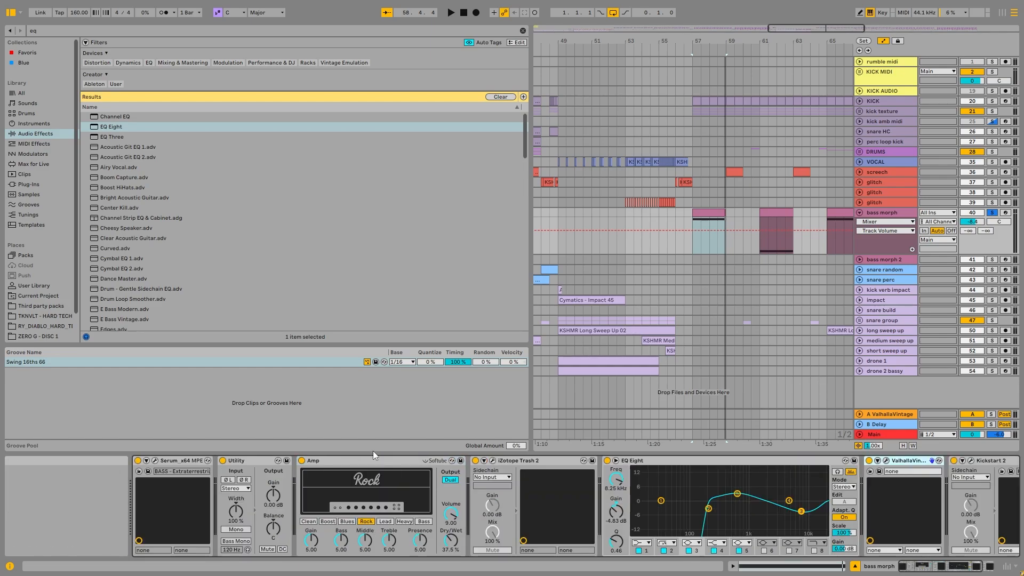
{"action": "left_click", "coordinate": [155, 461]}
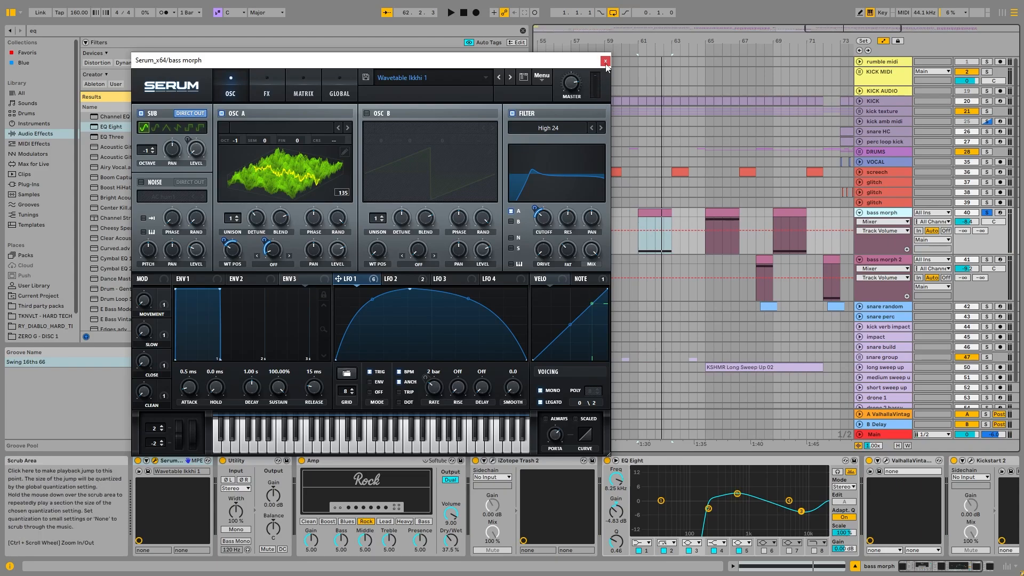
Try the spectral wavetable Monster 4 [SL] in Serum's oscillator A and play the bass morph clip.
{"action": "left_click", "coordinate": [294, 127]}
{"action": "mouse_move", "coordinate": [304, 164]}
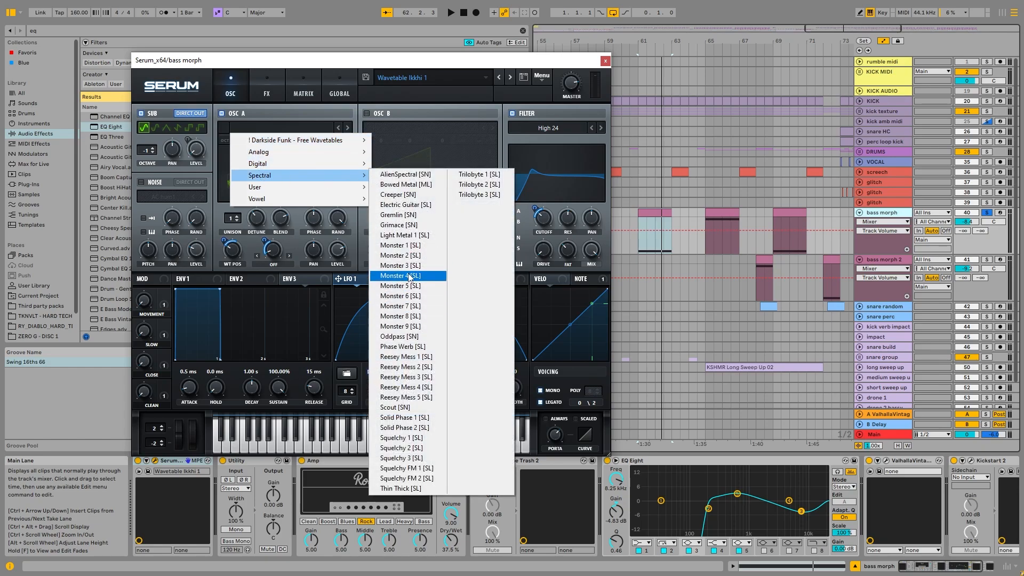
{"action": "left_click", "coordinate": [410, 276]}
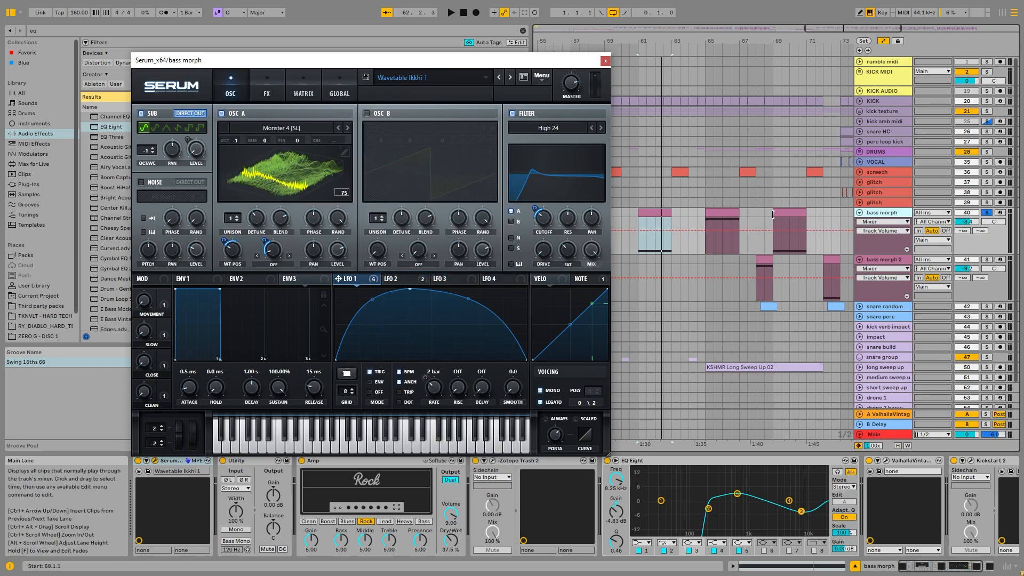
{"action": "key", "text": "space"}
{"action": "key", "text": "space"}
Reload the user preset Wavetable Ikkhi 1 in the bass morph track's Serum.
{"action": "left_click", "coordinate": [477, 77]}
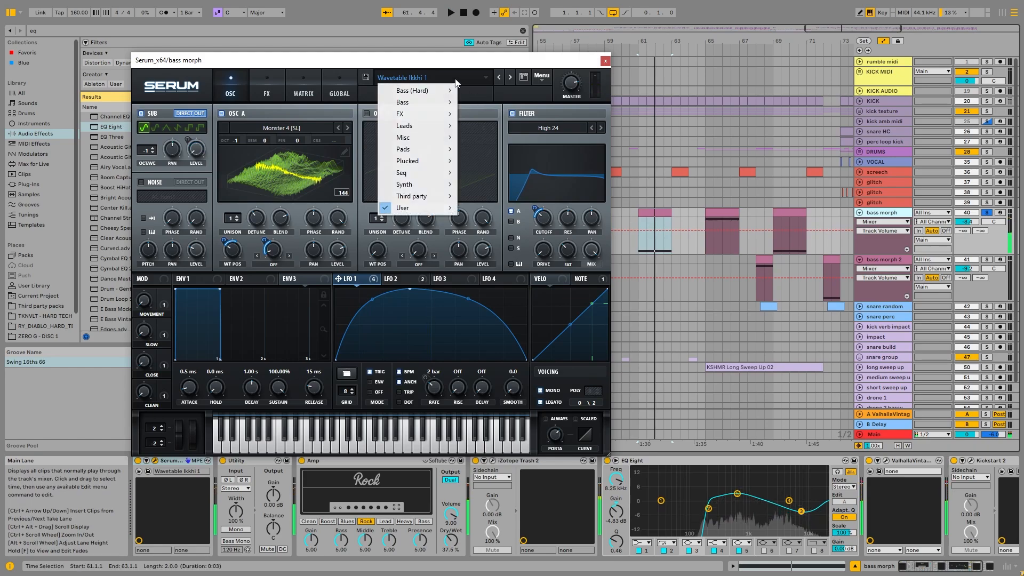
{"action": "mouse_move", "coordinate": [433, 213]}
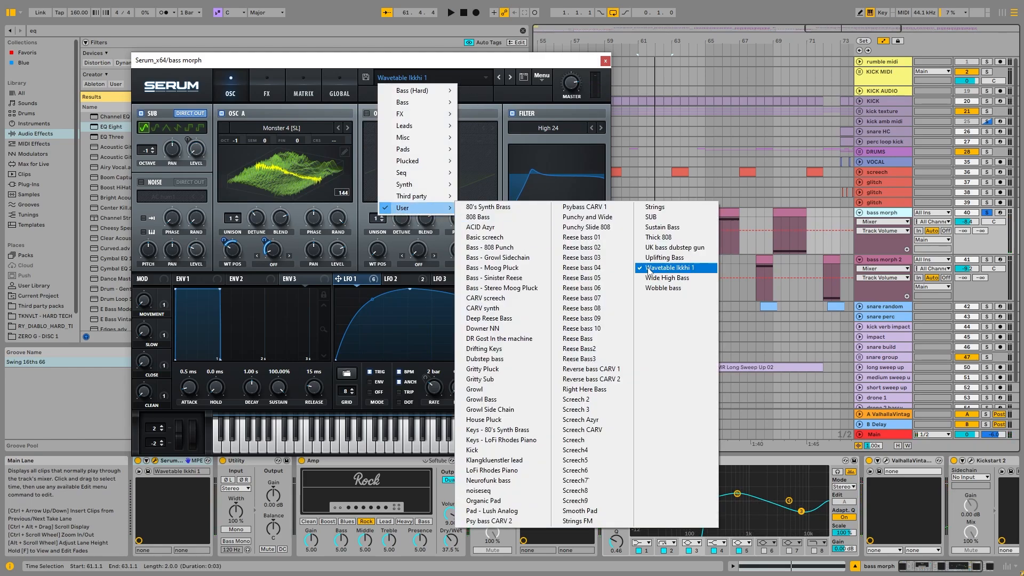
{"action": "left_click", "coordinate": [667, 267]}
{"action": "key", "text": "Return"}
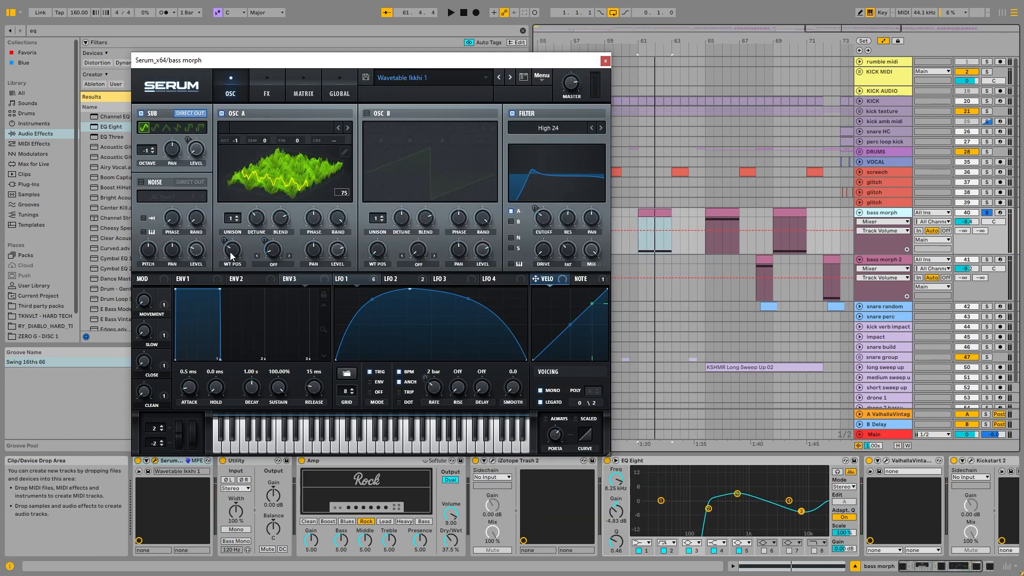
Play the bass morph clip while examining oscillator A's wavetable position and warp mode options and the filter cutoff modulation.
{"action": "mouse_move", "coordinate": [233, 255]}
{"action": "key", "text": "space"}
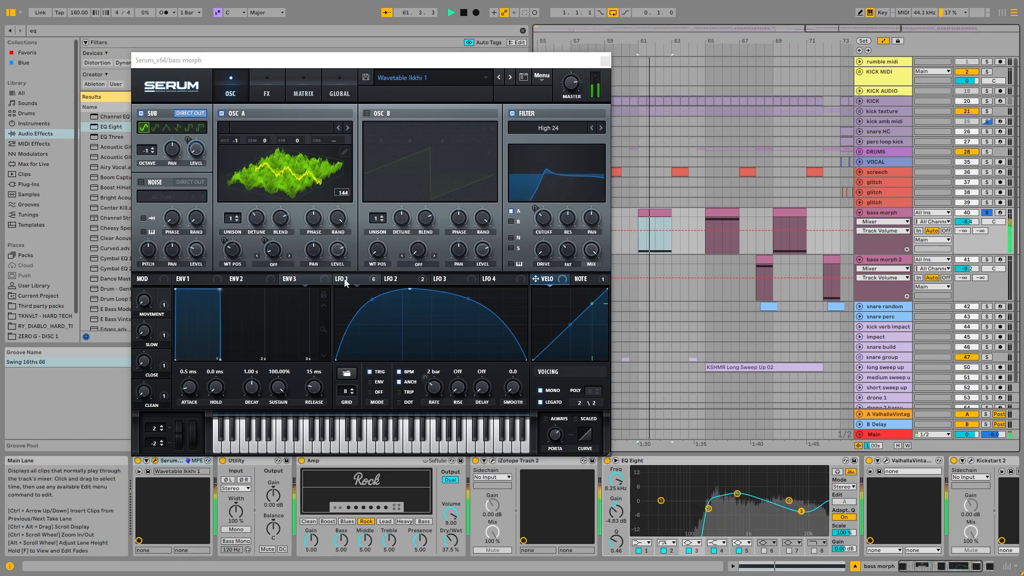
{"action": "key", "text": "space"}
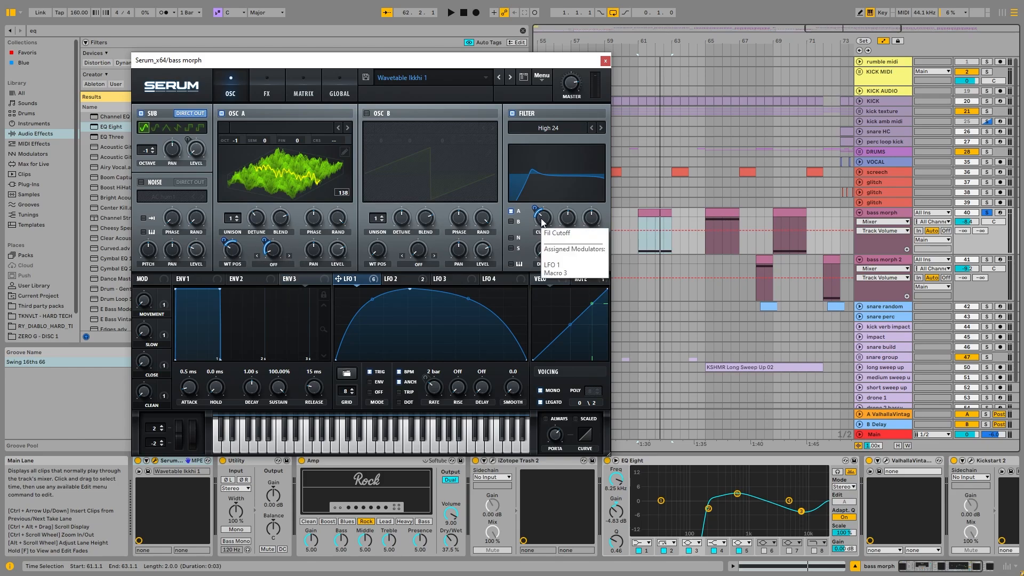
{"action": "left_click", "coordinate": [274, 264]}
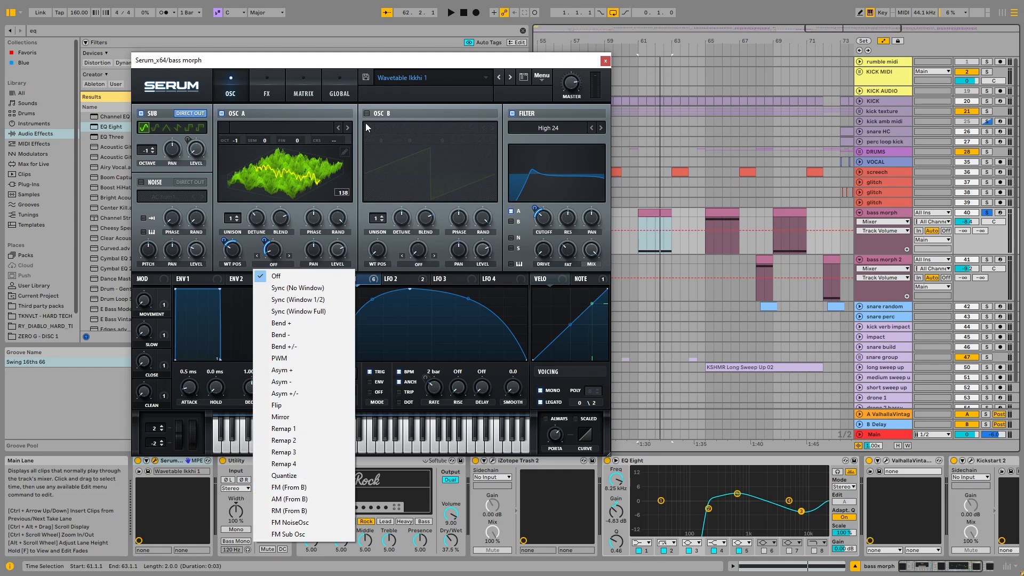
Show Serum's effects rack and play the bass morph clip at bar 61 through it.
{"action": "left_click", "coordinate": [269, 89]}
{"action": "left_click", "coordinate": [257, 83]}
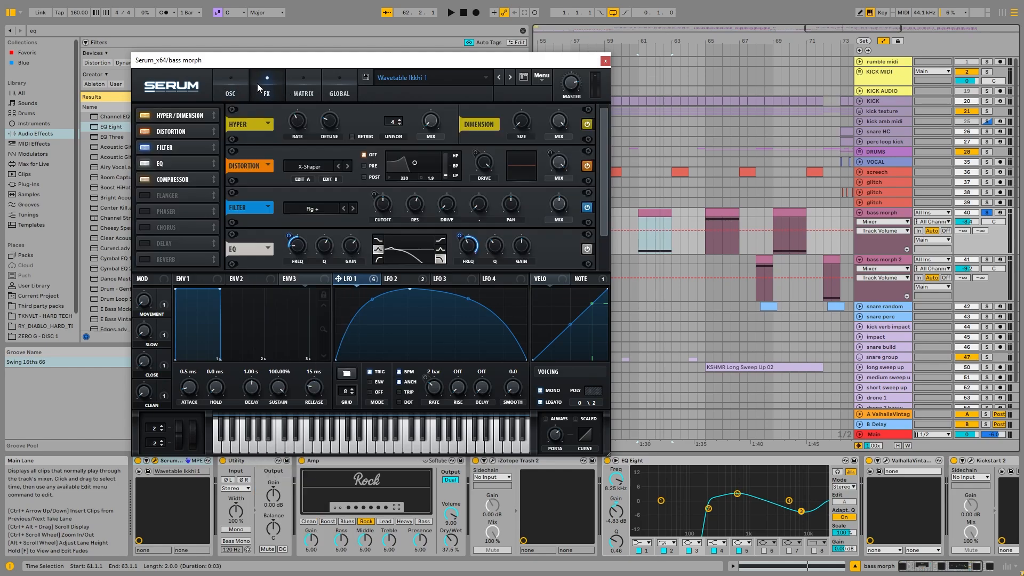
{"action": "left_click", "coordinate": [669, 216]}
{"action": "key", "text": "space"}
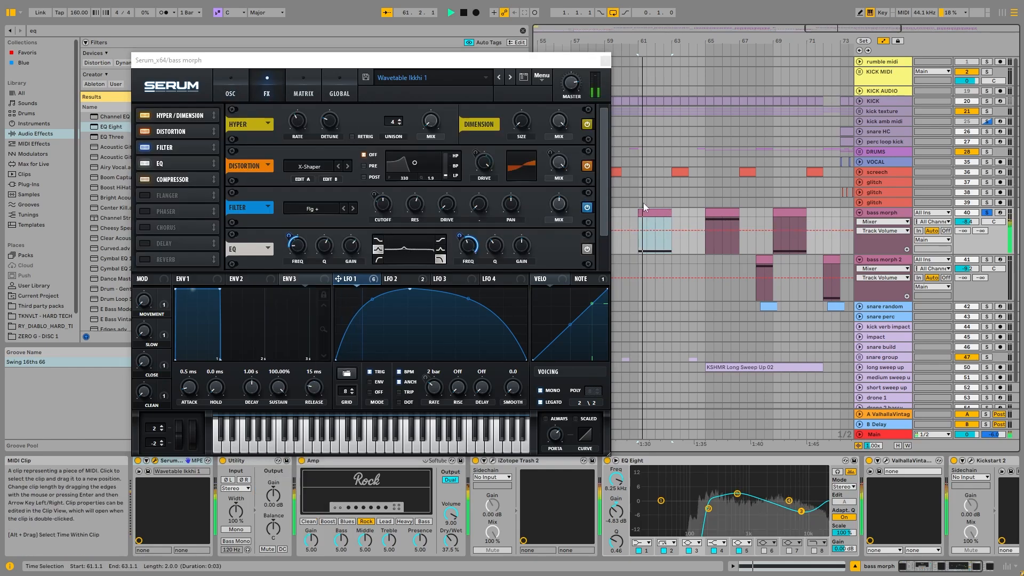
{"action": "key", "text": "space"}
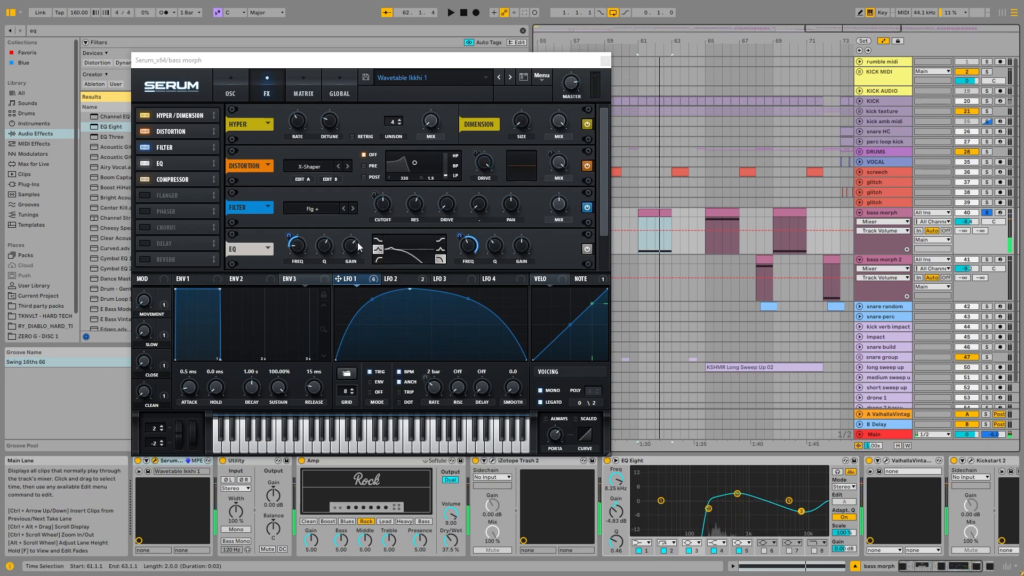
Examine LFO 2's modulation of the distortion drive during playback, then return to the oscillators and close Serum.
{"action": "left_click", "coordinate": [396, 277]}
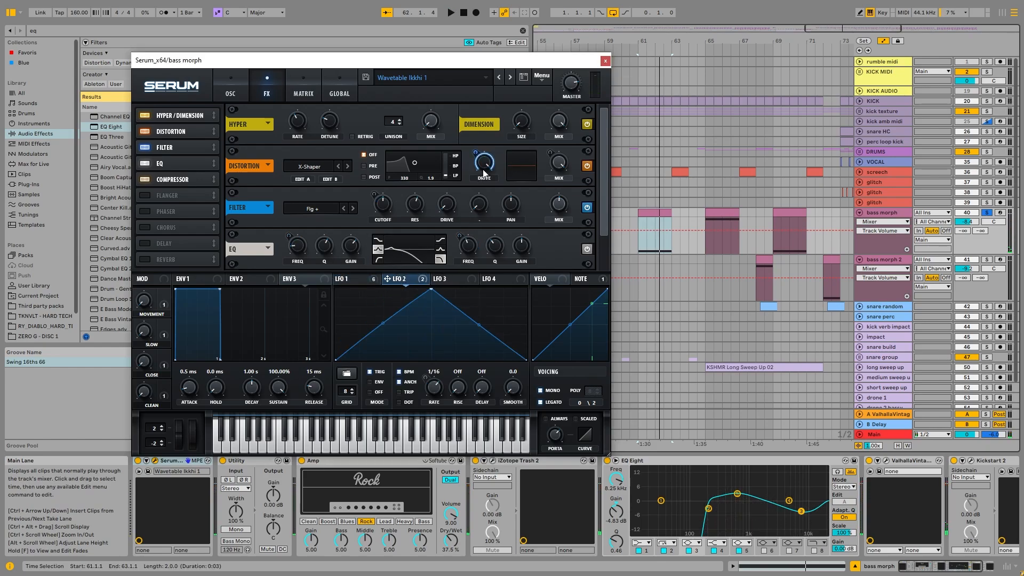
{"action": "key", "text": "space"}
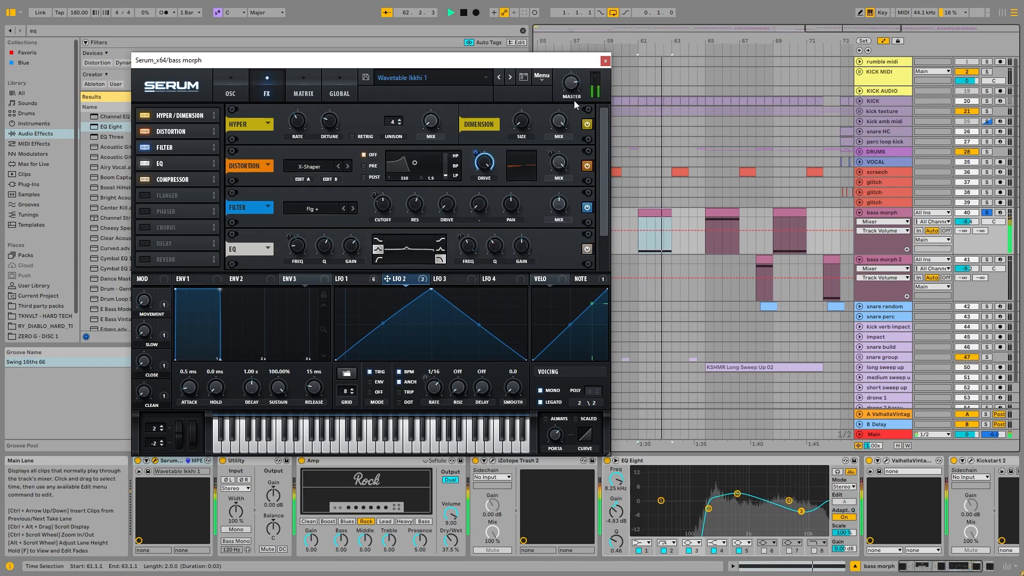
{"action": "key", "text": "space"}
{"action": "left_click", "coordinate": [234, 90]}
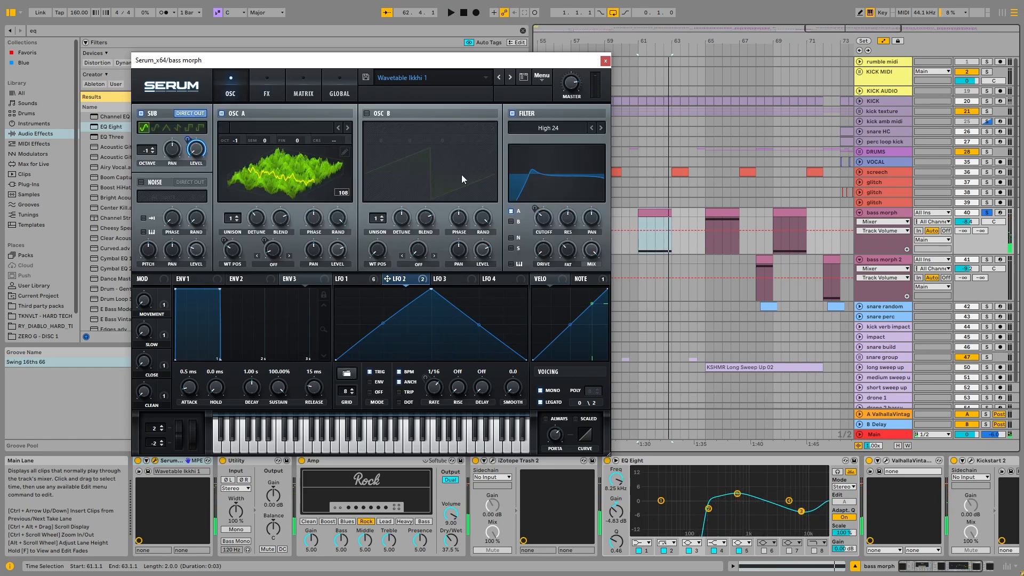
{"action": "left_click", "coordinate": [604, 61]}
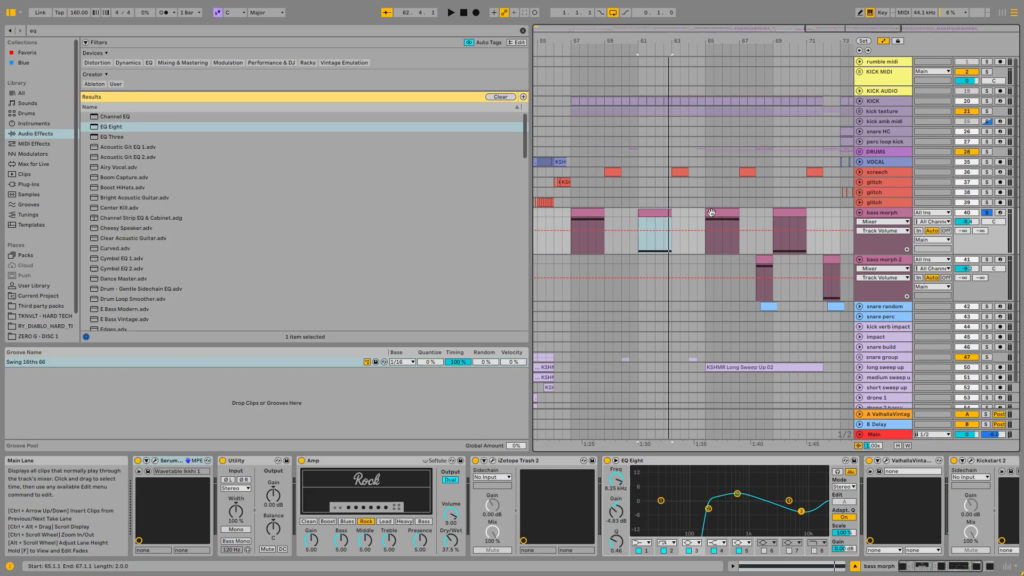
Play the bass morph clips at bars 61 and 57 to compare them.
{"action": "key", "text": "space"}
{"action": "left_click", "coordinate": [578, 203]}
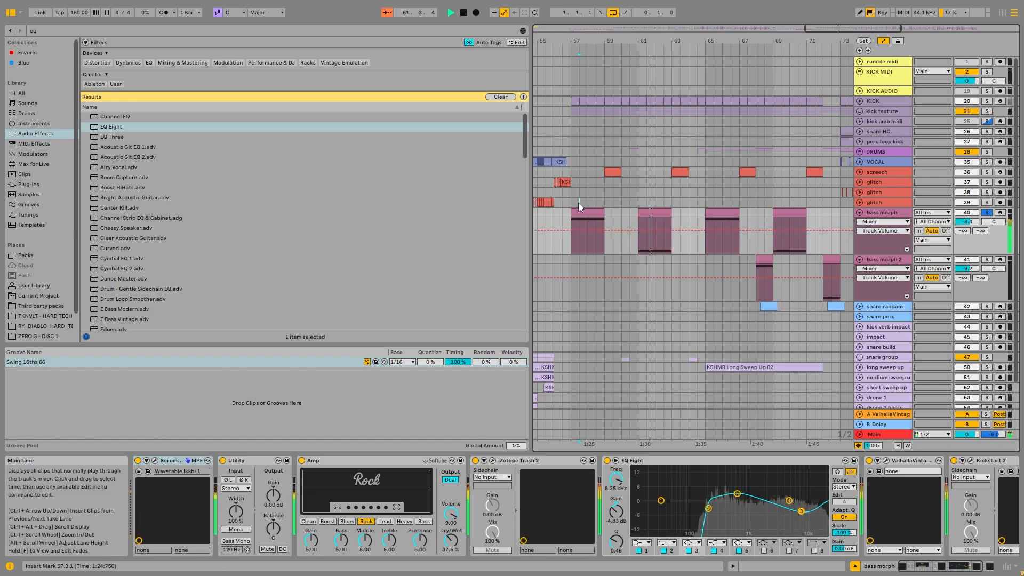
{"action": "left_click", "coordinate": [580, 213]}
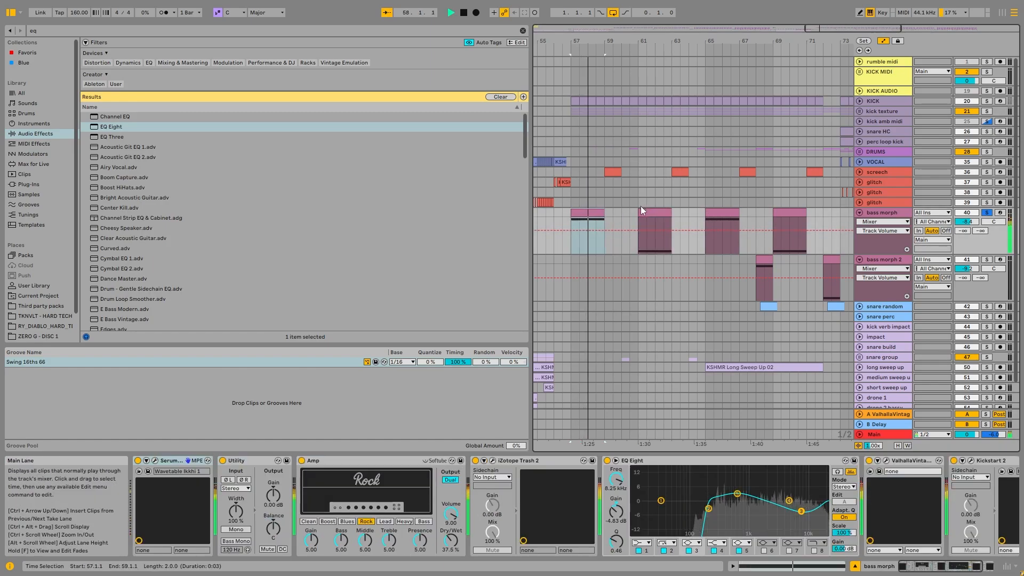
{"action": "key", "text": "space"}
Solo the bass morph 2 track with its bar 68 clip selected and show the start of its device chain.
{"action": "left_click", "coordinate": [764, 260]}
{"action": "left_click", "coordinate": [986, 259]}
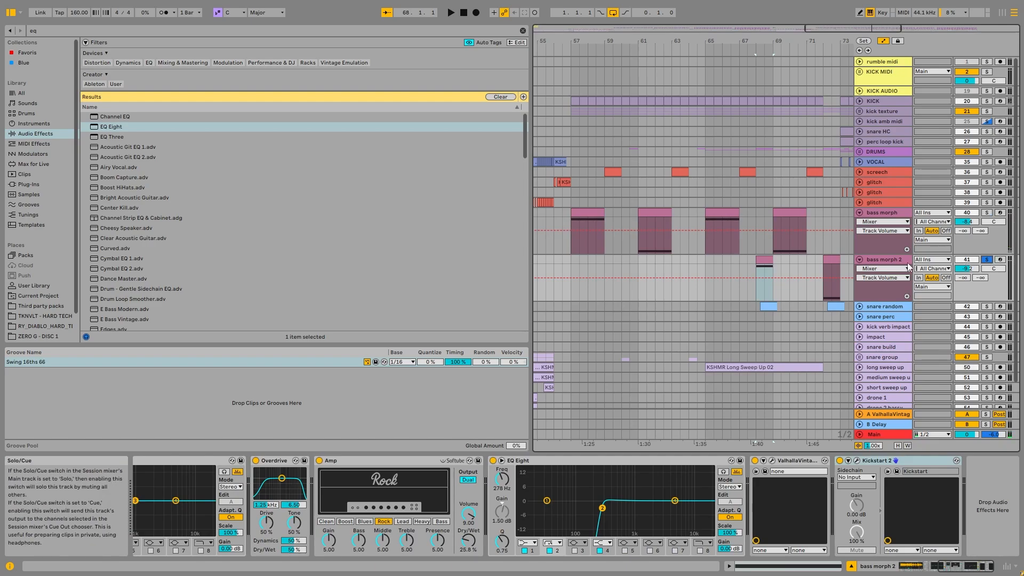
{"action": "left_click_drag", "start_coordinate": [959, 566], "coordinate": [727, 520]}
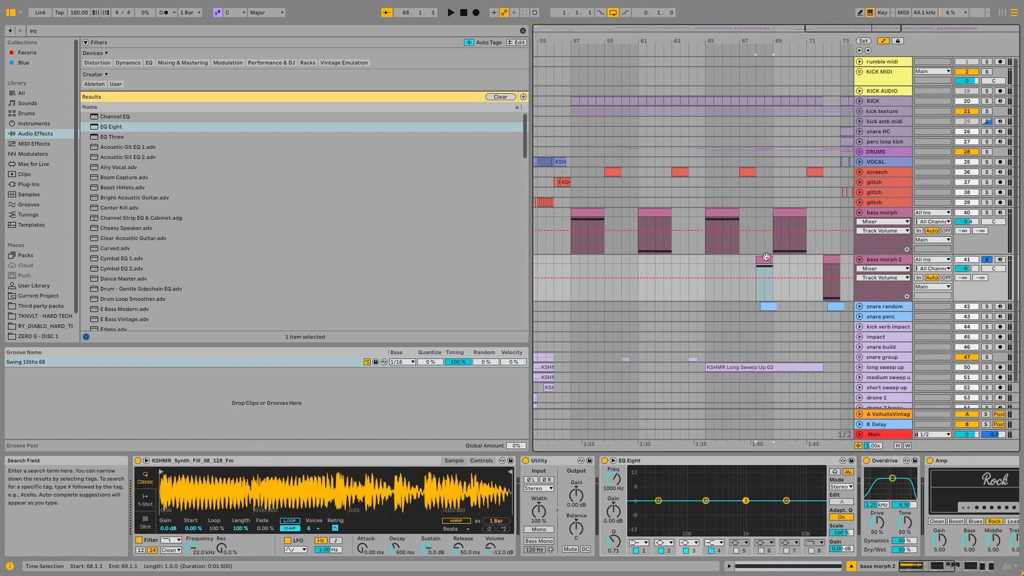
Play the bass morph 2 clip at bar 68 and examine its Amp, EQ Eight and remaining effects to the chain's end.
{"action": "left_click", "coordinate": [974, 460]}
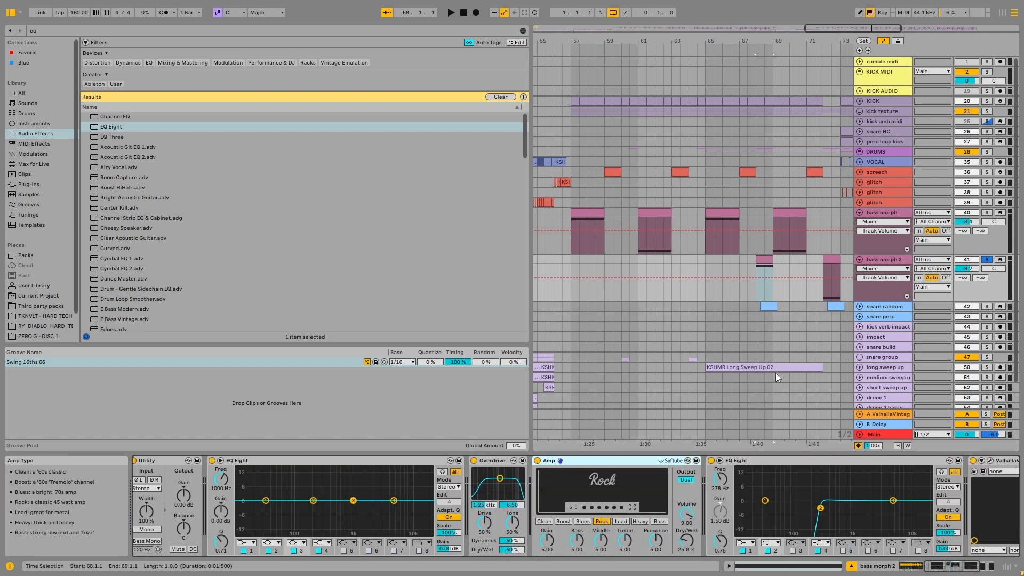
{"action": "key", "text": "space"}
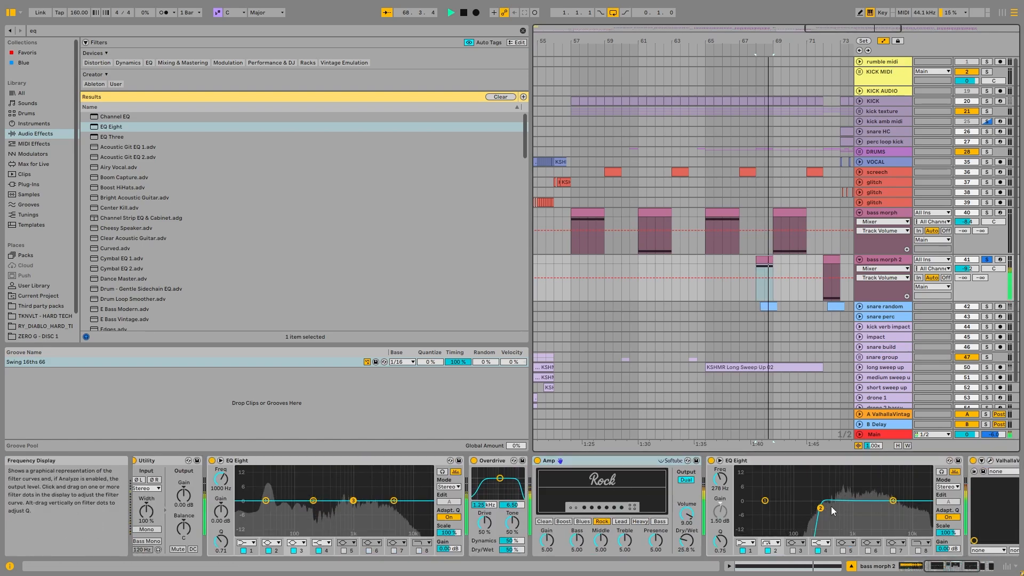
{"action": "scroll", "coordinate": [916, 548], "scroll_direction": "right", "scroll_amount": 5}
{"action": "key", "text": "space"}
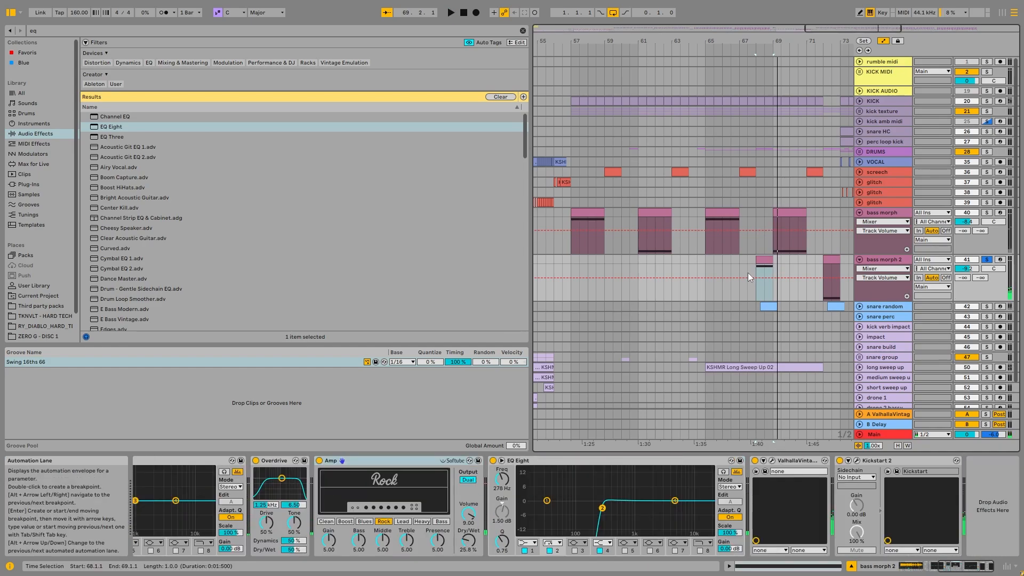
Fold the bass morph and bass morph 2 tracks and show the whole arrangement.
{"action": "left_click", "coordinate": [858, 213]}
{"action": "scroll", "coordinate": [781, 220], "scroll_direction": "down", "scroll_amount": 4}
{"action": "scroll", "coordinate": [781, 220], "scroll_direction": "right", "scroll_amount": 3}
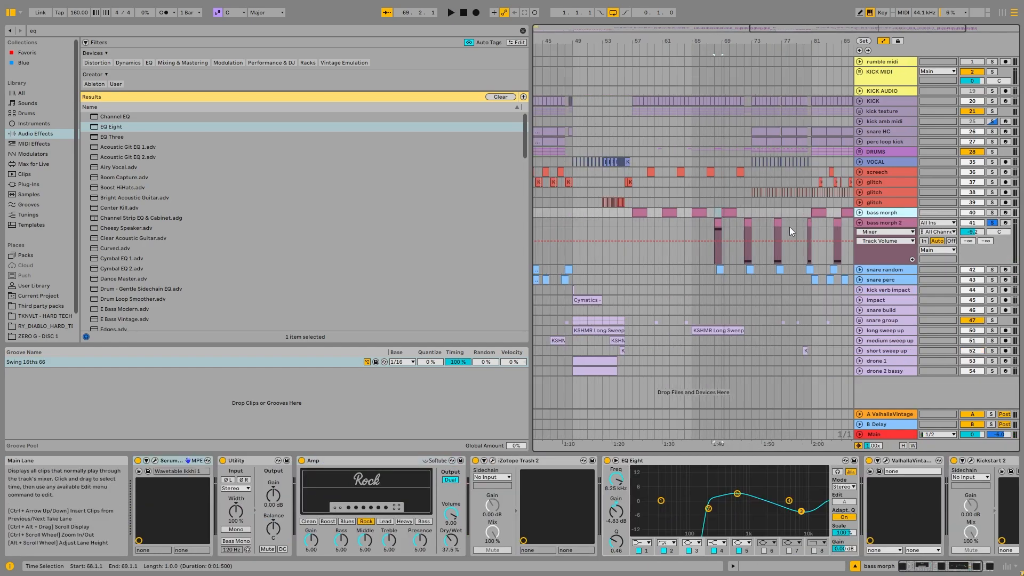
{"action": "left_click", "coordinate": [718, 215]}
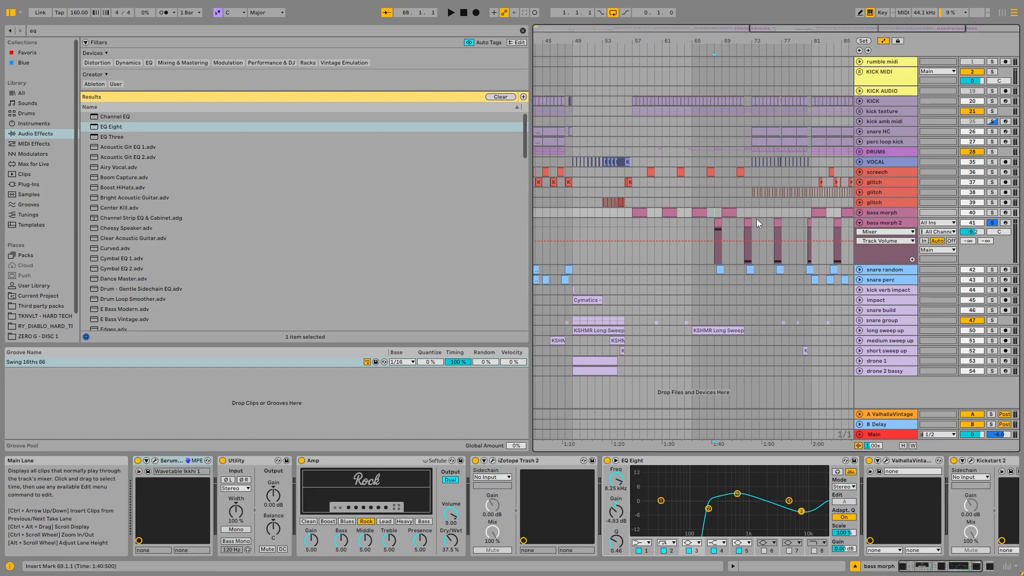
{"action": "left_click", "coordinate": [728, 213]}
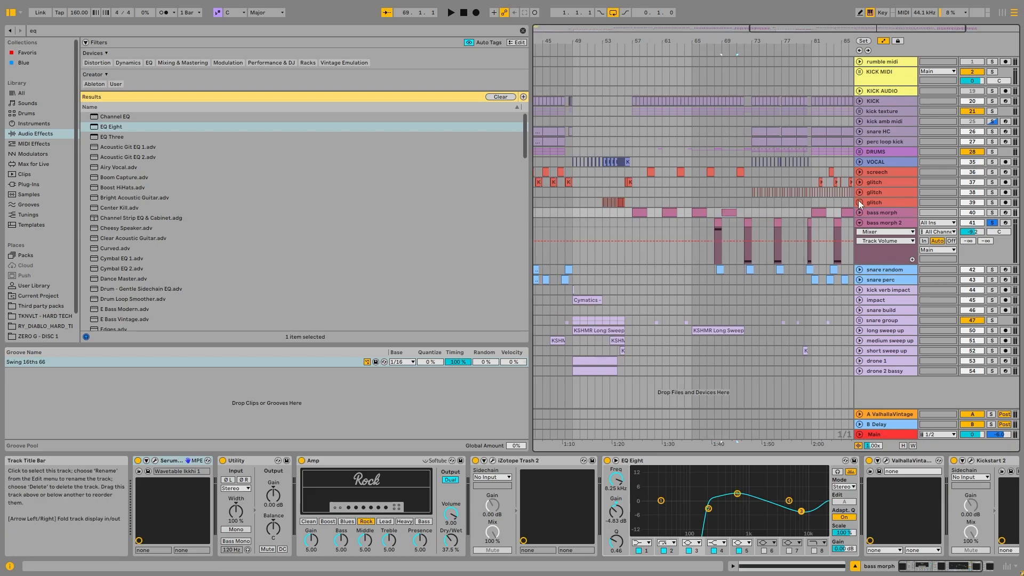
{"action": "left_click", "coordinate": [859, 222]}
{"action": "key", "text": "w"}
Unfold and solo the snare random track, then select its clip at bar 36.
{"action": "left_click", "coordinate": [882, 233]}
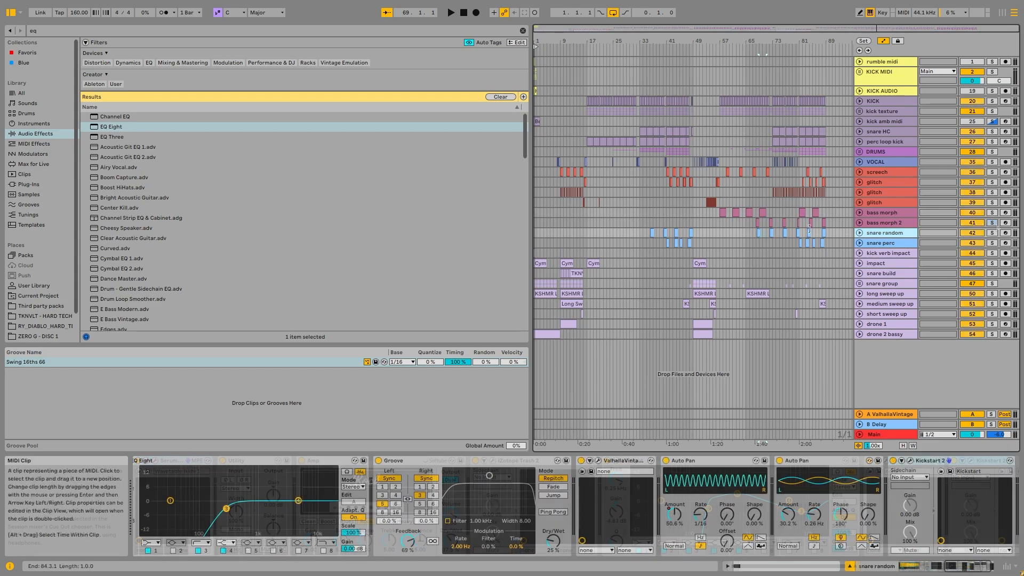
{"action": "left_click", "coordinate": [859, 233]}
{"action": "left_click", "coordinate": [758, 233]}
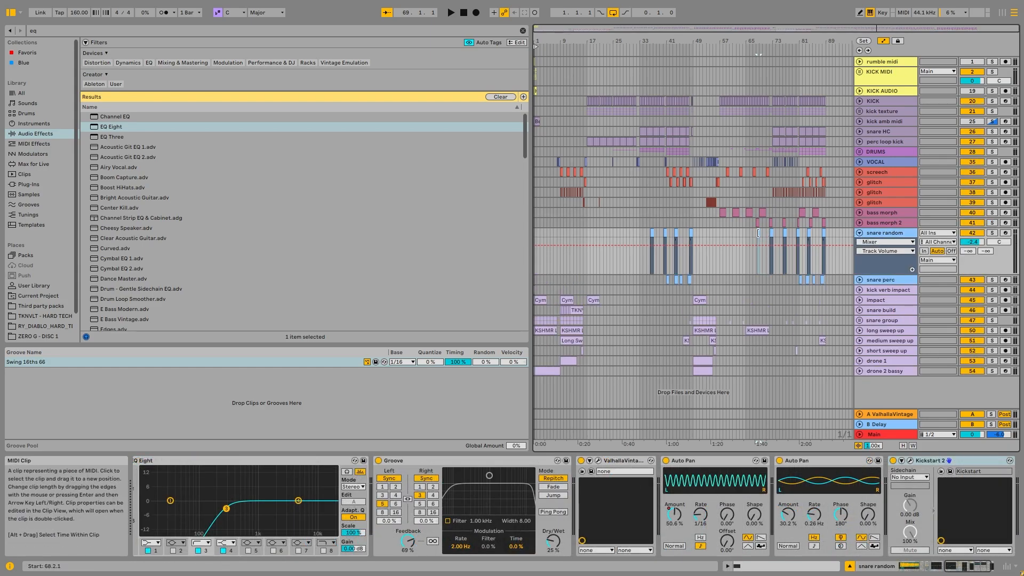
{"action": "left_click", "coordinate": [991, 233]}
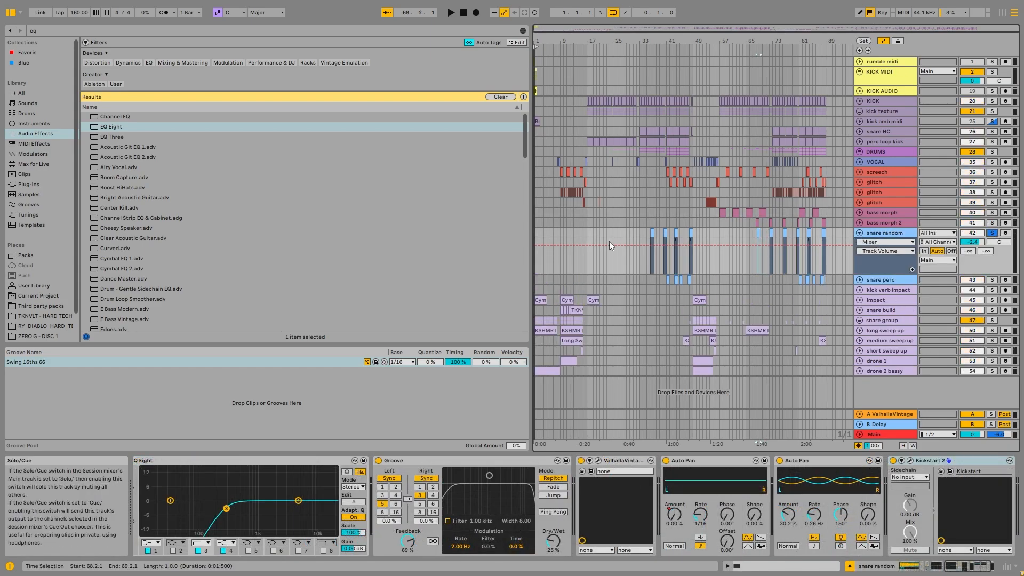
{"action": "left_click", "coordinate": [652, 235]}
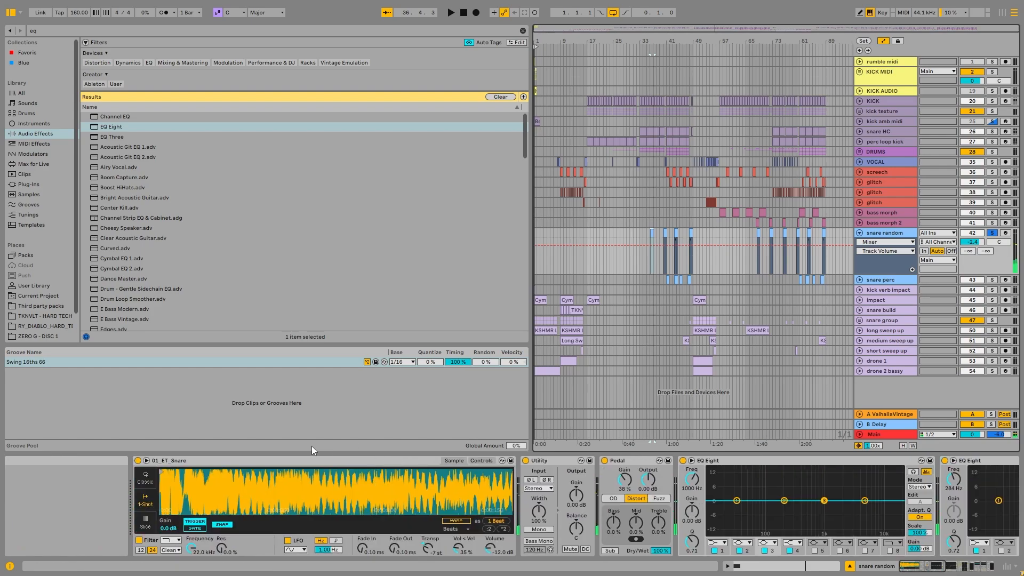
Inspect the 01_ET_Snare sampler and play the snare random clip with the Pedal bypassed and active for comparison.
{"action": "left_click", "coordinate": [274, 458]}
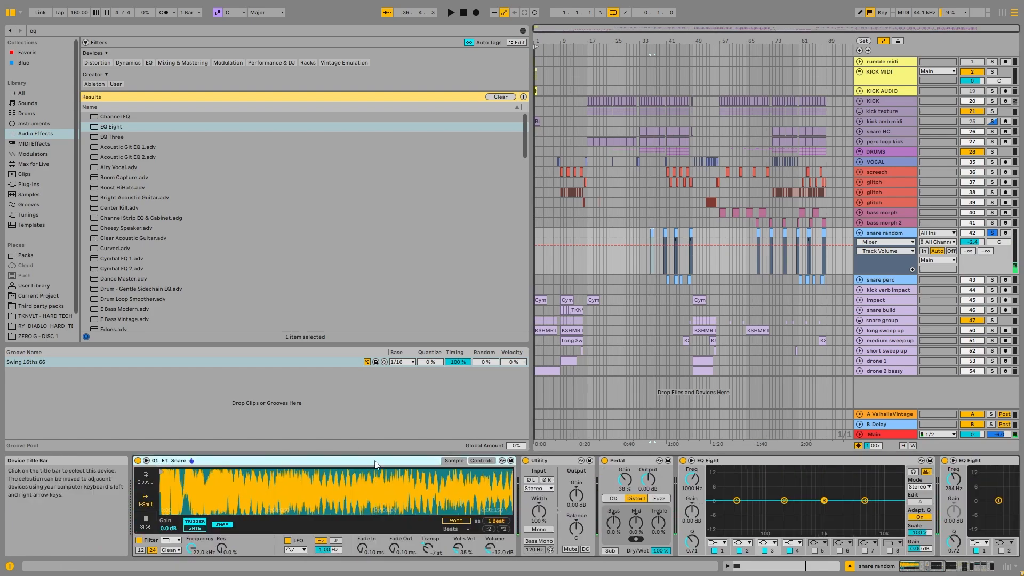
{"action": "left_click", "coordinate": [604, 460]}
{"action": "left_click", "coordinate": [621, 462]}
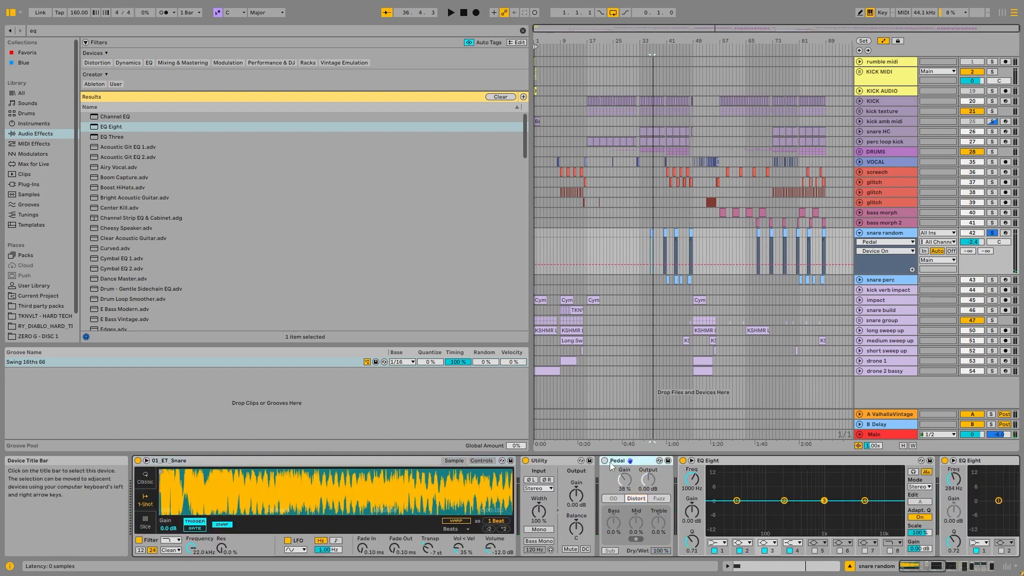
{"action": "key", "text": "space"}
{"action": "key", "text": "space"}
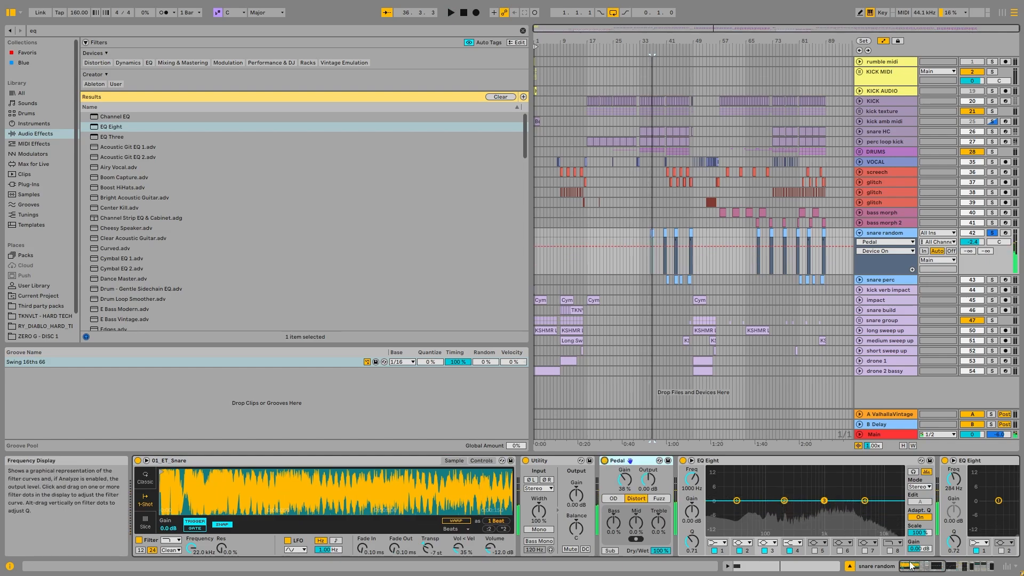
Review the rest of the snare random effects and play the bar 36 clip with the first Auto Pan bypassed and active.
{"action": "left_click_drag", "start_coordinate": [918, 566], "coordinate": [950, 566]}
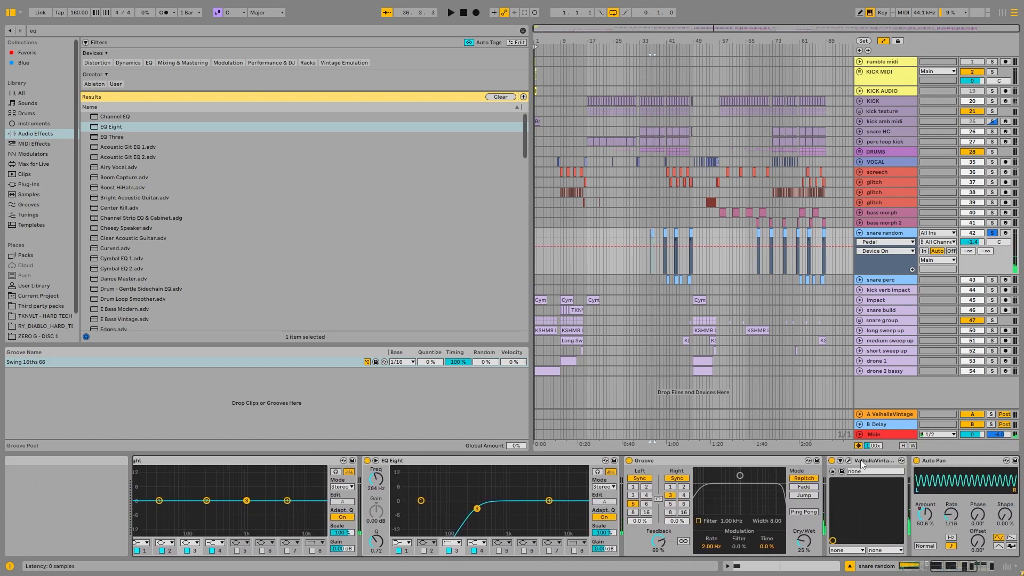
{"action": "left_click", "coordinate": [958, 462]}
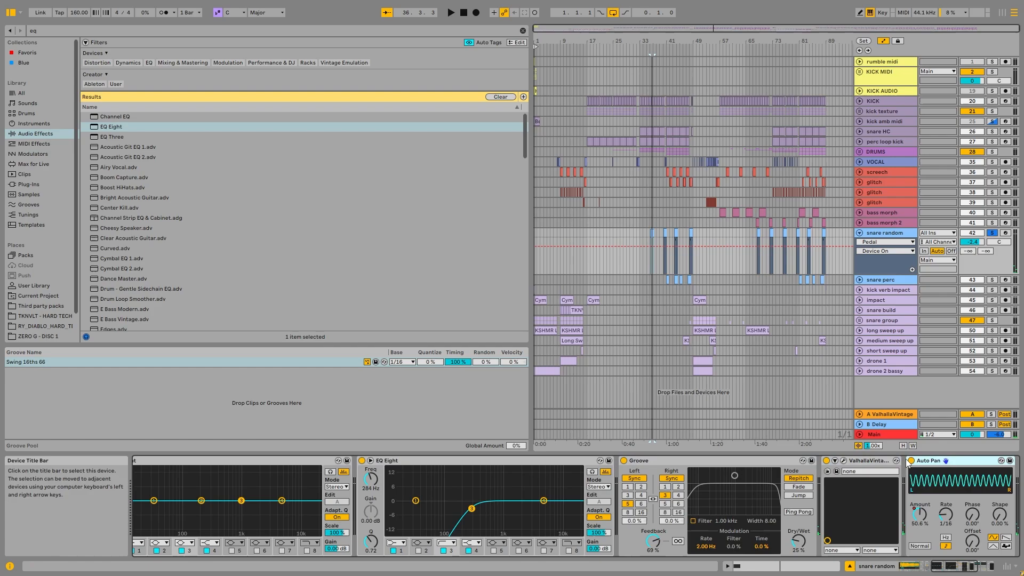
{"action": "scroll", "coordinate": [650, 253], "scroll_direction": "up", "scroll_amount": 5}
{"action": "key", "text": "space"}
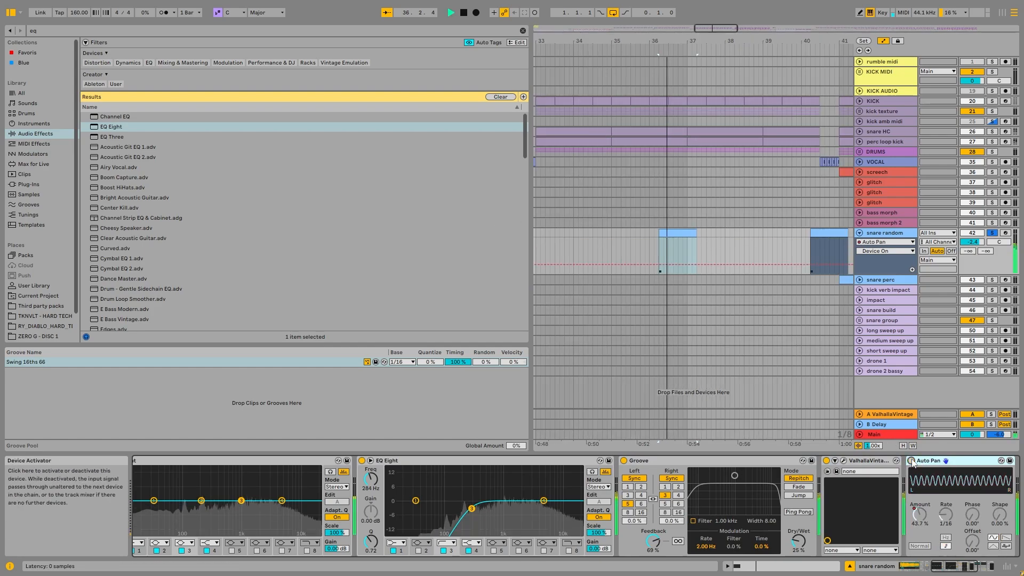
{"action": "left_click", "coordinate": [972, 570]}
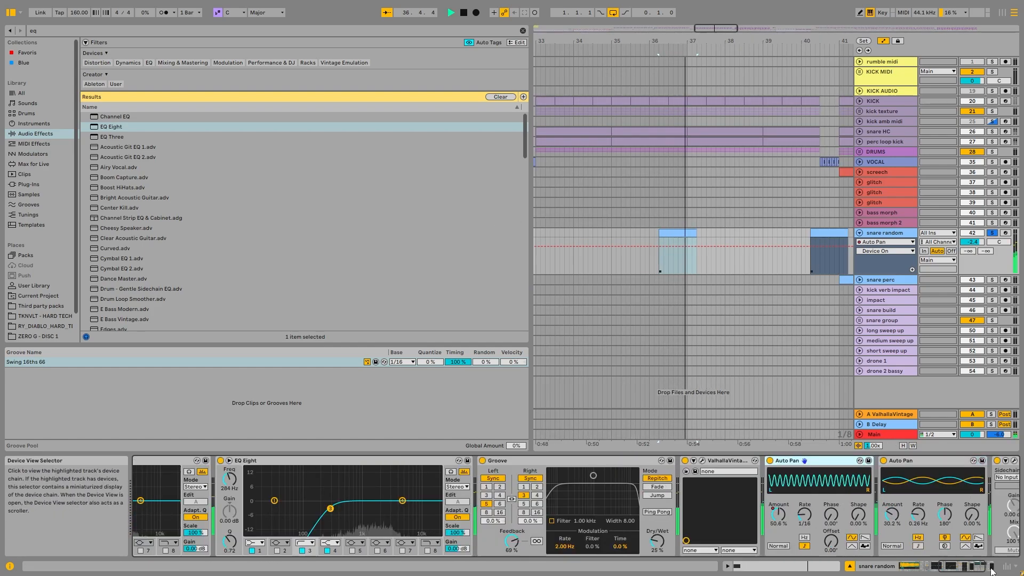
Show the first Auto Pan's Amount automation on snare random and highlight its ramp at the start of the bar 36 clip.
{"action": "right_click", "coordinate": [622, 505]}
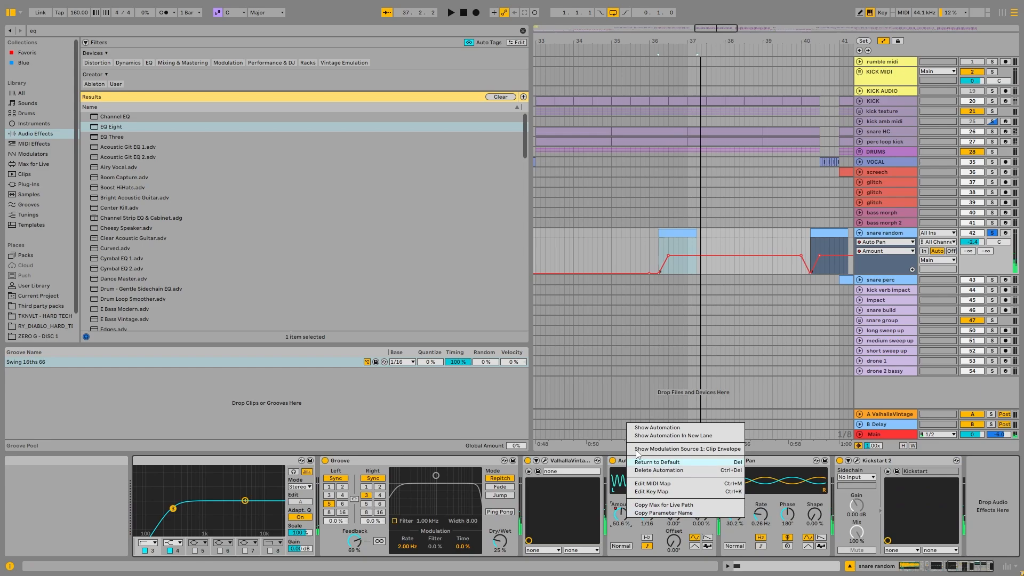
{"action": "left_click", "coordinate": [658, 427]}
{"action": "left_click_drag", "start_coordinate": [660, 264], "coordinate": [743, 242]}
{"action": "scroll", "coordinate": [707, 240], "scroll_direction": "down", "scroll_amount": 5}
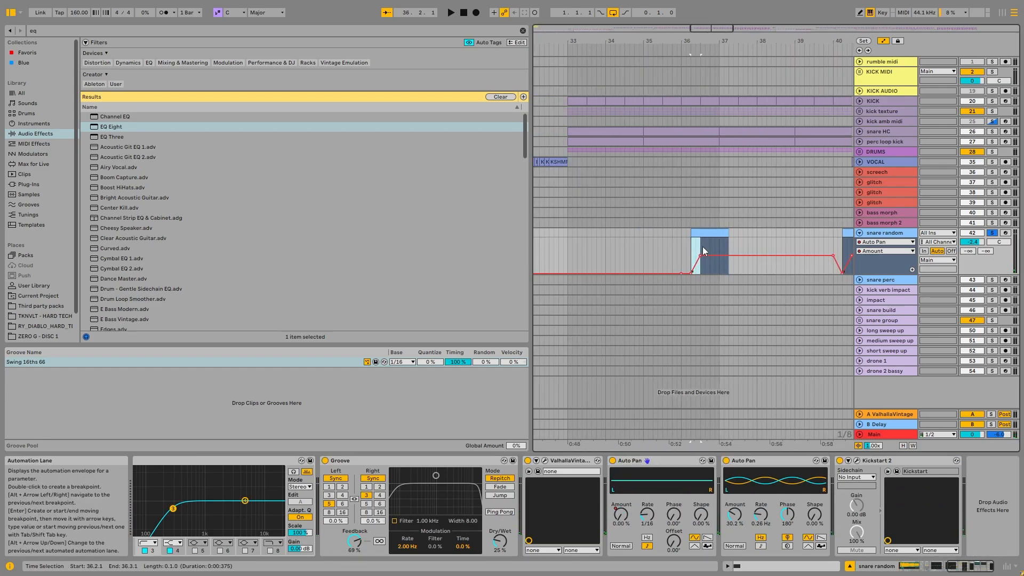
Fold the snare random track and unfold snare perc with its bar 41 clip selected.
{"action": "left_click", "coordinate": [858, 234]}
{"action": "scroll", "coordinate": [821, 241], "scroll_direction": "down", "scroll_amount": 5}
{"action": "left_click", "coordinate": [832, 243]}
{"action": "left_click", "coordinate": [859, 243]}
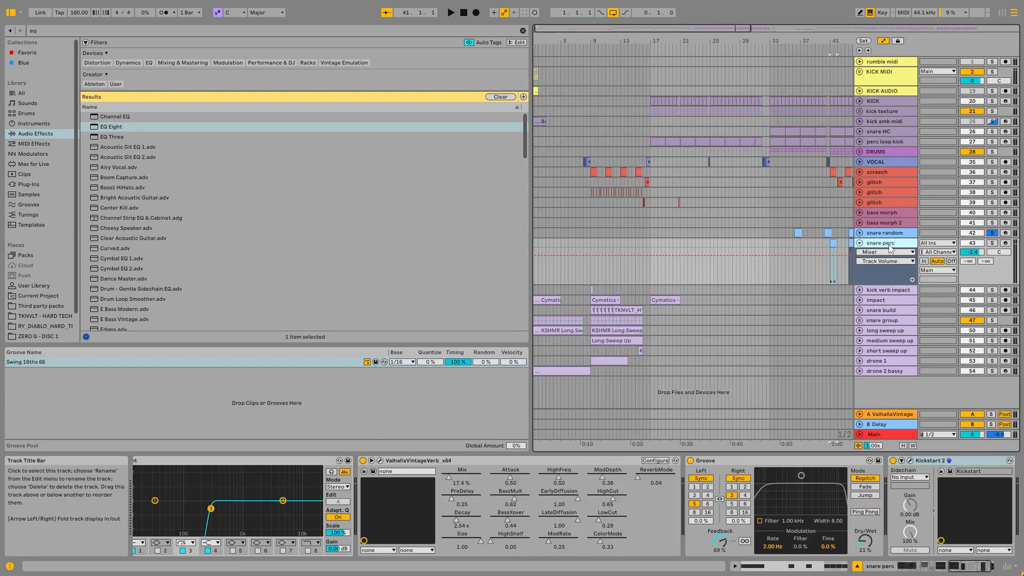
Solo the snare perc track and play its clip at bar 41.
{"action": "left_click", "coordinate": [992, 244]}
{"action": "key", "text": "space"}
{"action": "scroll", "coordinate": [540, 273], "scroll_direction": "up", "scroll_amount": 5}
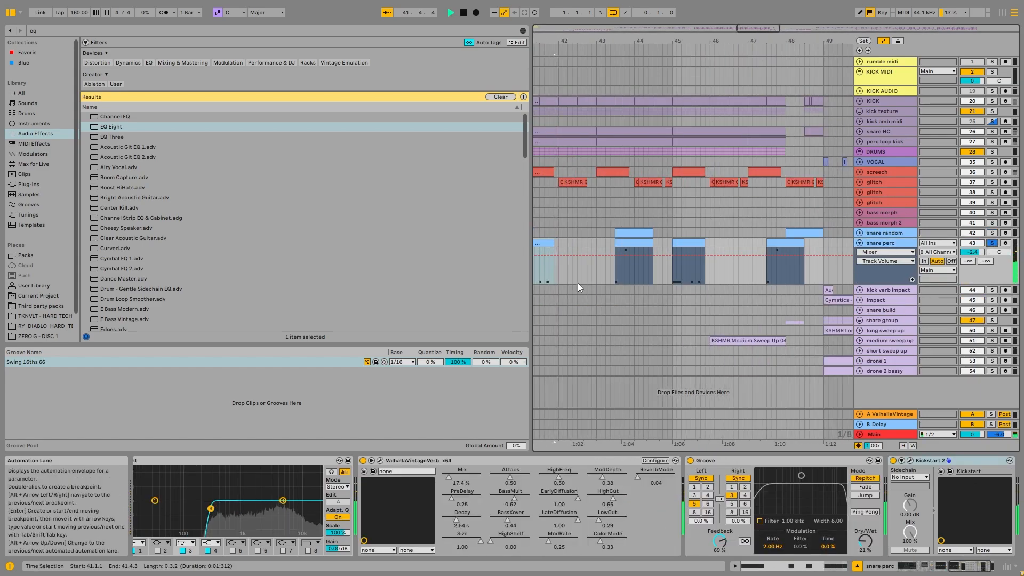
{"action": "scroll", "coordinate": [846, 536], "scroll_direction": "up", "scroll_amount": 6}
{"action": "scroll", "coordinate": [846, 537], "scroll_direction": "down", "scroll_amount": 7}
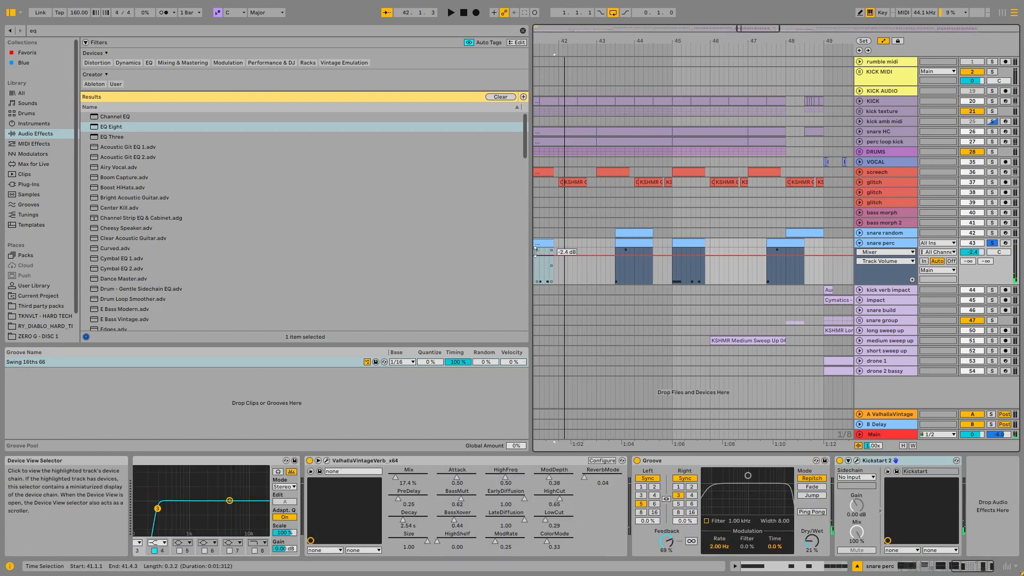
Show the end of the snare perc device chain and fold the track.
{"action": "mouse_move", "coordinate": [972, 568]}
{"action": "left_mouse_down"}
{"action": "mouse_move", "coordinate": [919, 566]}
{"action": "mouse_move", "coordinate": [975, 567]}
{"action": "left_mouse_up"}
{"action": "left_click", "coordinate": [859, 244]}
{"action": "scroll", "coordinate": [659, 264], "scroll_direction": "down", "scroll_amount": 5}
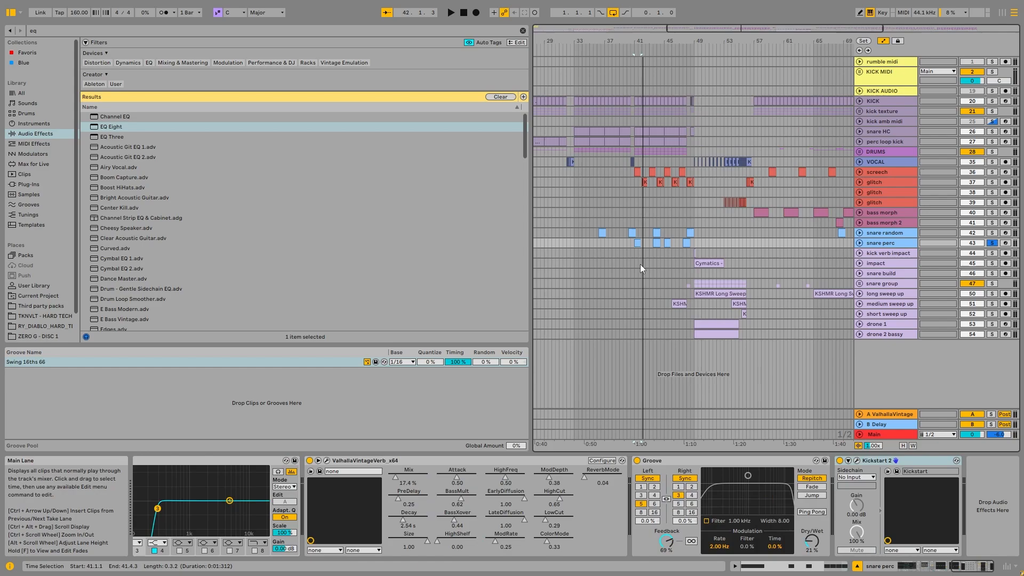
Examine the BVKER - 909 Kit - Snare 03 sampler's waveform on snare perc, then return to its controls.
{"action": "left_click_drag", "start_coordinate": [978, 566], "coordinate": [918, 566]}
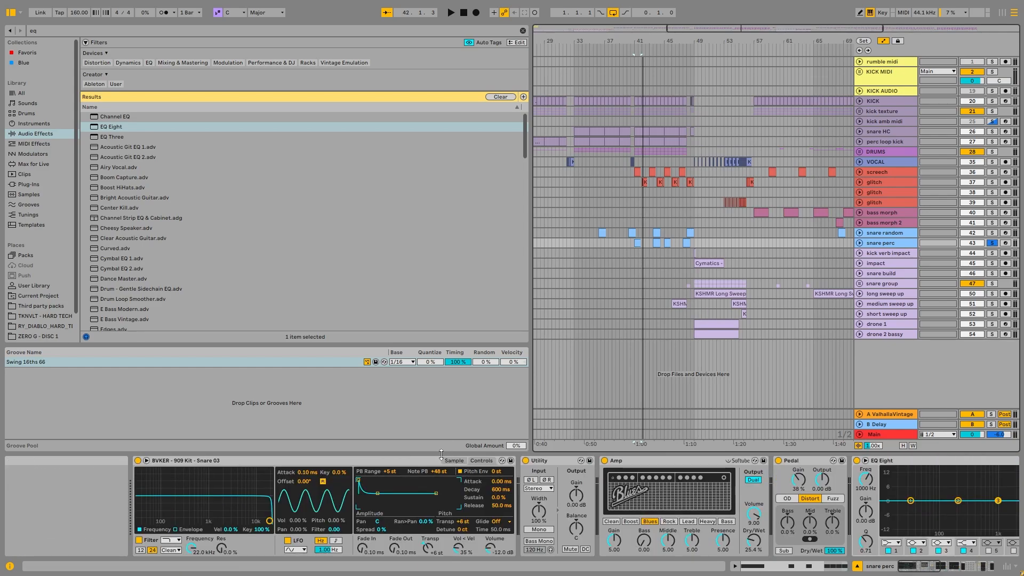
{"action": "left_click", "coordinate": [454, 460]}
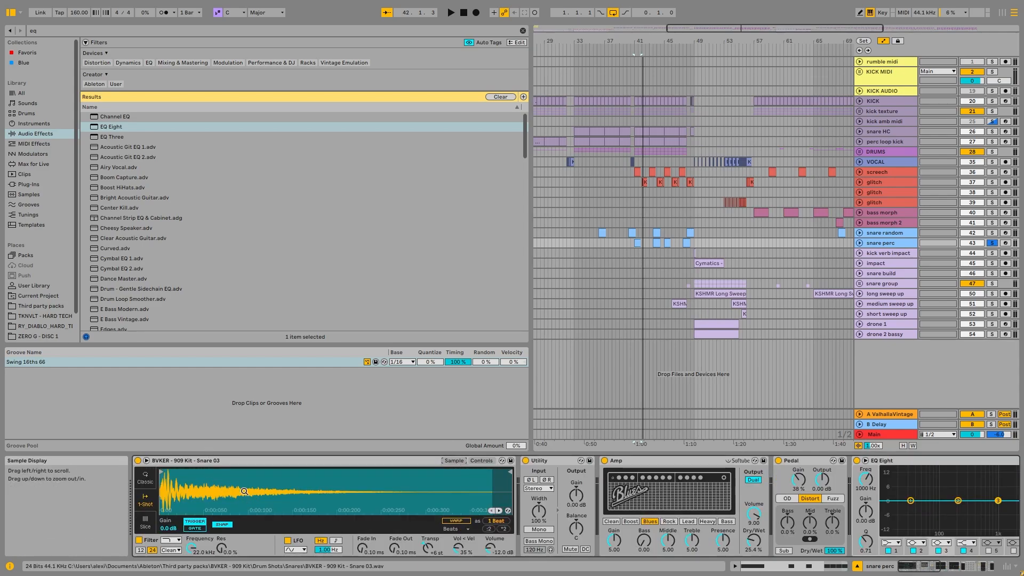
{"action": "left_click", "coordinate": [480, 461]}
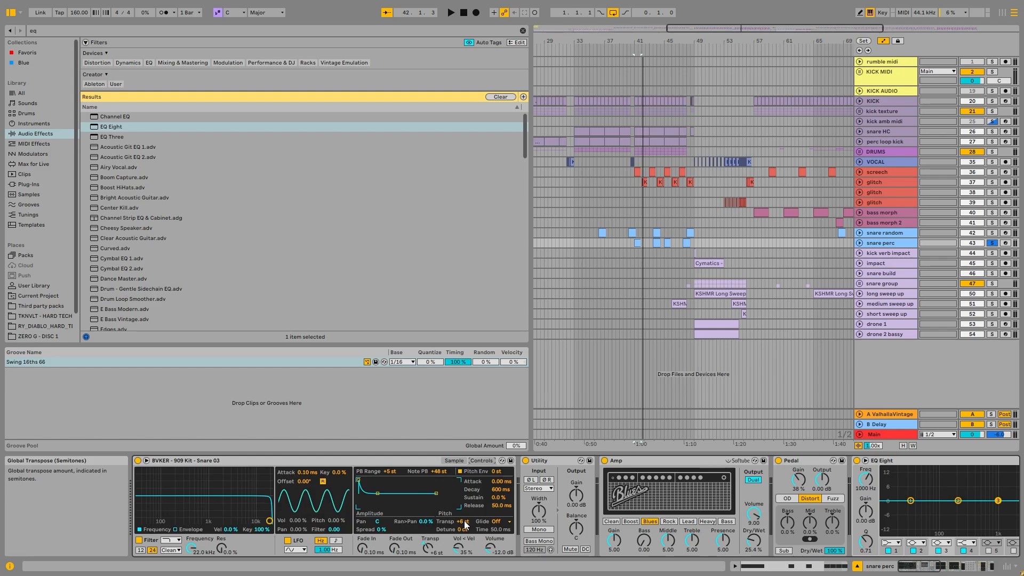
Clear the snare perc solo and select the Cymatics - Impact 45 clip at bar 1.
{"action": "left_click", "coordinate": [889, 235]}
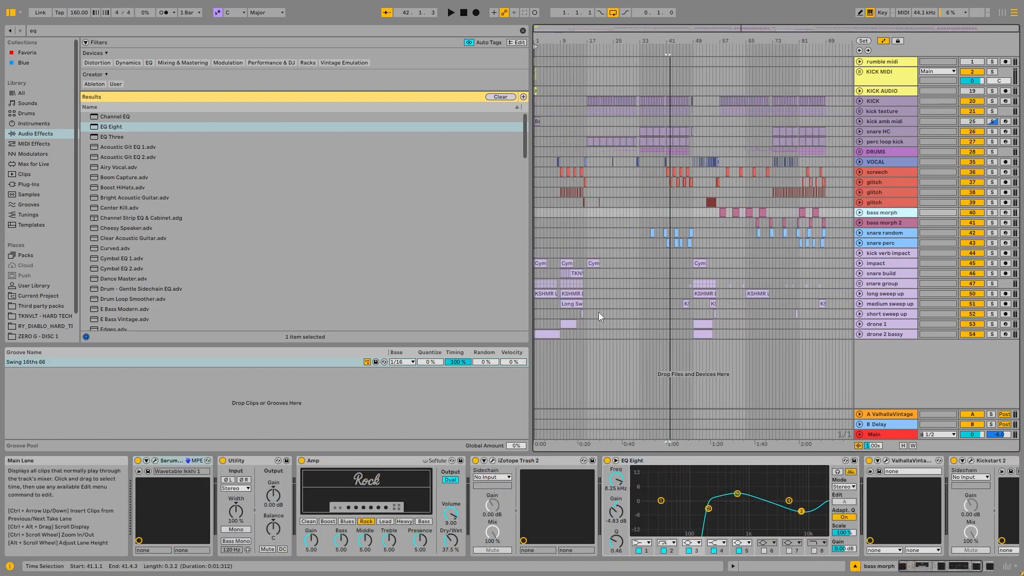
{"action": "right_click", "coordinate": [537, 48]}
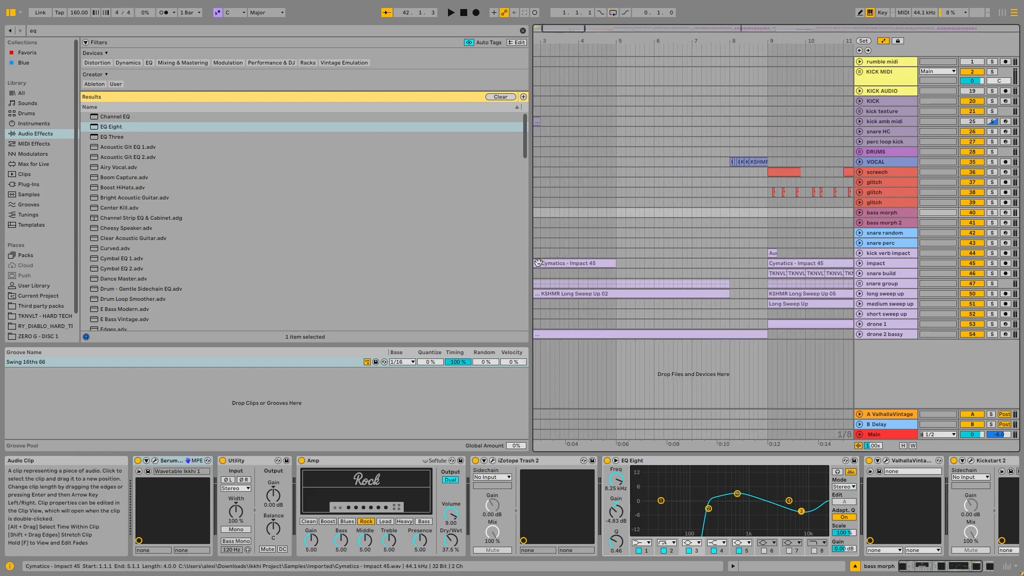
{"action": "left_click", "coordinate": [606, 266]}
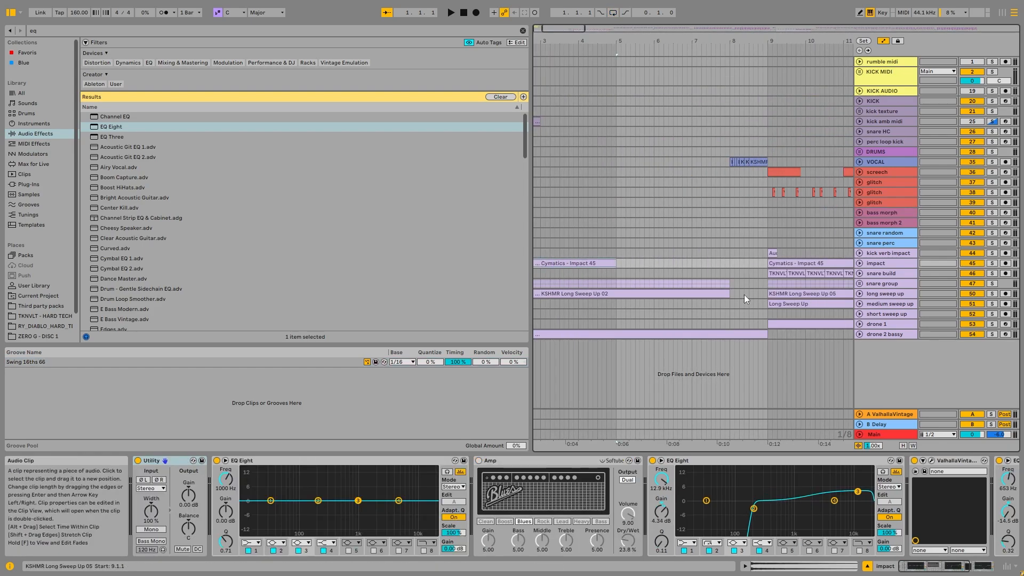
{"action": "scroll", "coordinate": [744, 294], "scroll_direction": "down", "scroll_amount": 3}
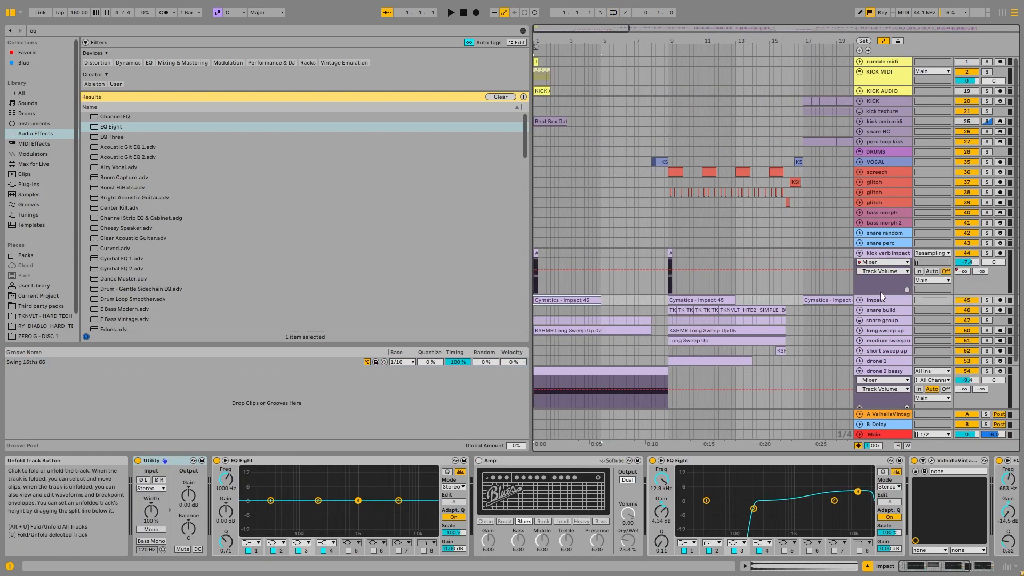
Unfold the impact track and solo both the kick verb impact and impact tracks.
{"action": "left_click", "coordinate": [859, 300]}
{"action": "left_click", "coordinate": [882, 254]}
{"action": "left_click", "coordinate": [986, 253]}
{"action": "left_click", "coordinate": [989, 301]}
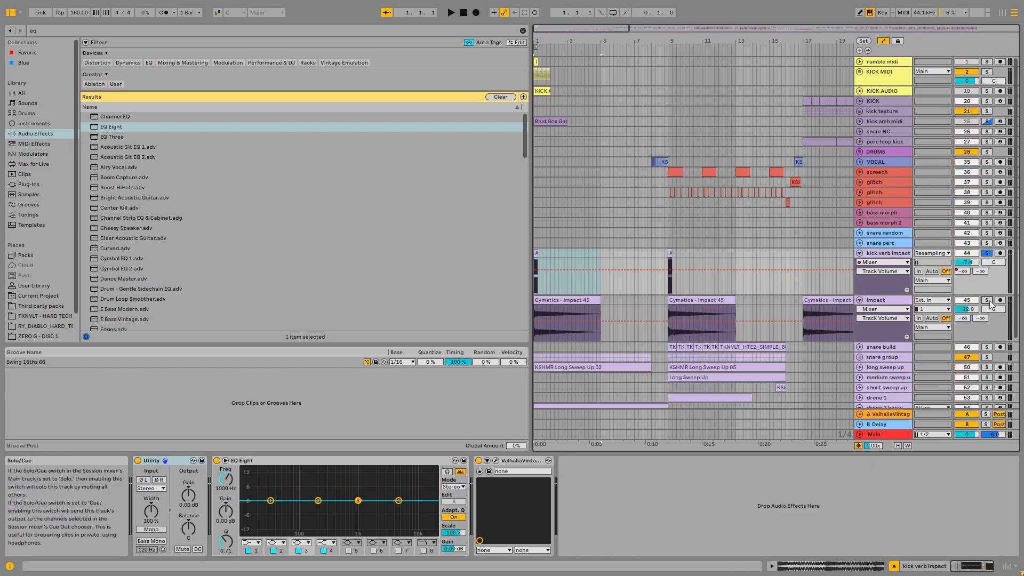
Play the kick verb impact and impact clips together from bar 1.
{"action": "key", "text": "space"}
{"action": "left_click", "coordinate": [535, 253]}
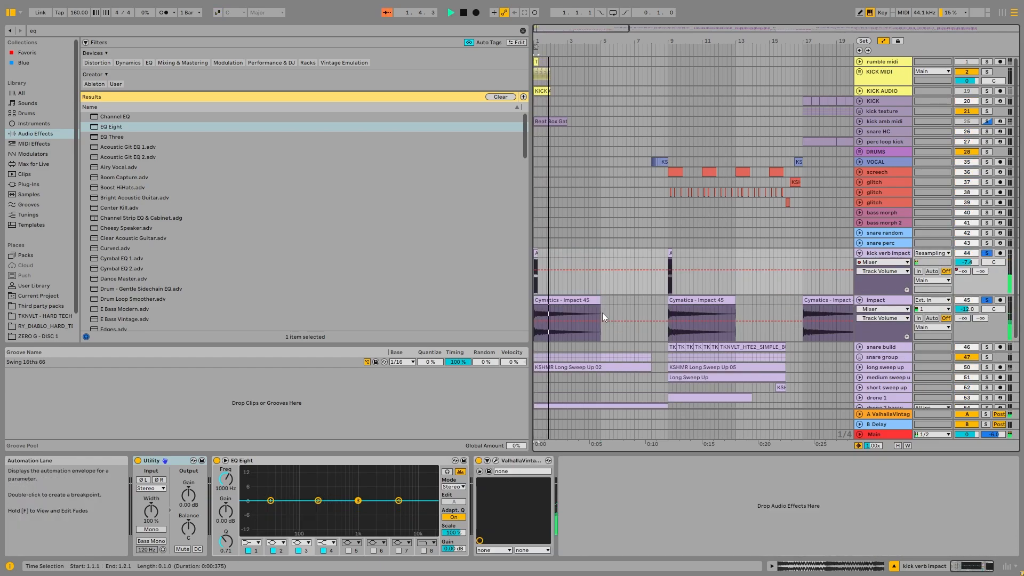
{"action": "key", "text": "space"}
Select the drone 2 bassy clip at bar 1 and show the second Auto Filter's Frequency automation.
{"action": "scroll", "coordinate": [542, 308], "scroll_direction": "down", "scroll_amount": 5}
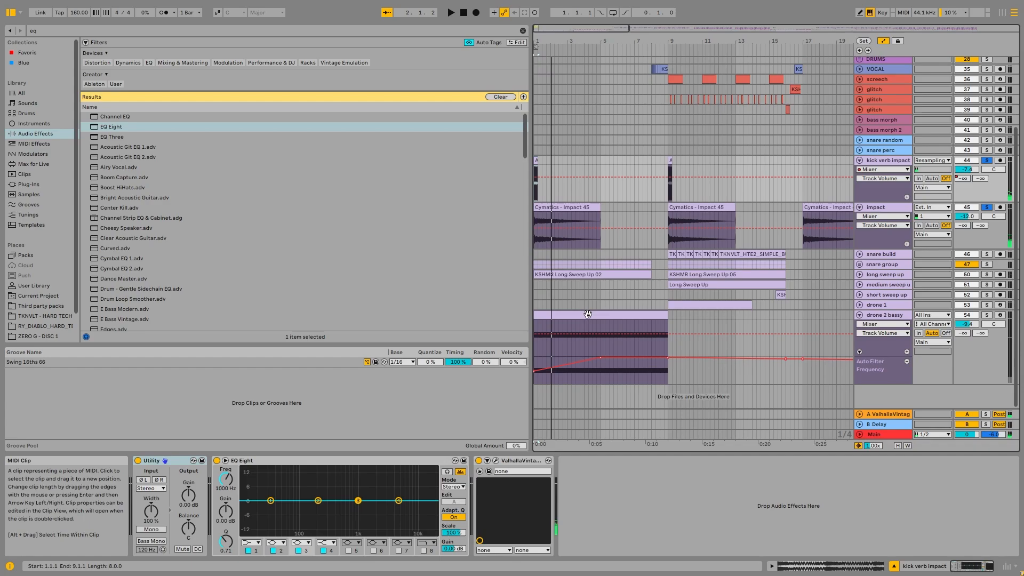
{"action": "left_click", "coordinate": [587, 314]}
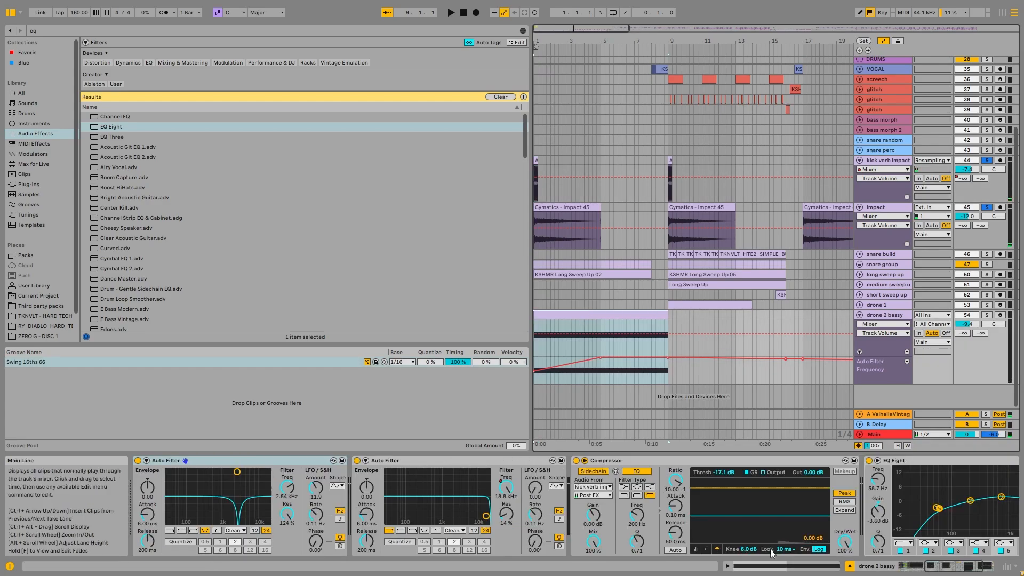
{"action": "right_click", "coordinate": [507, 487]}
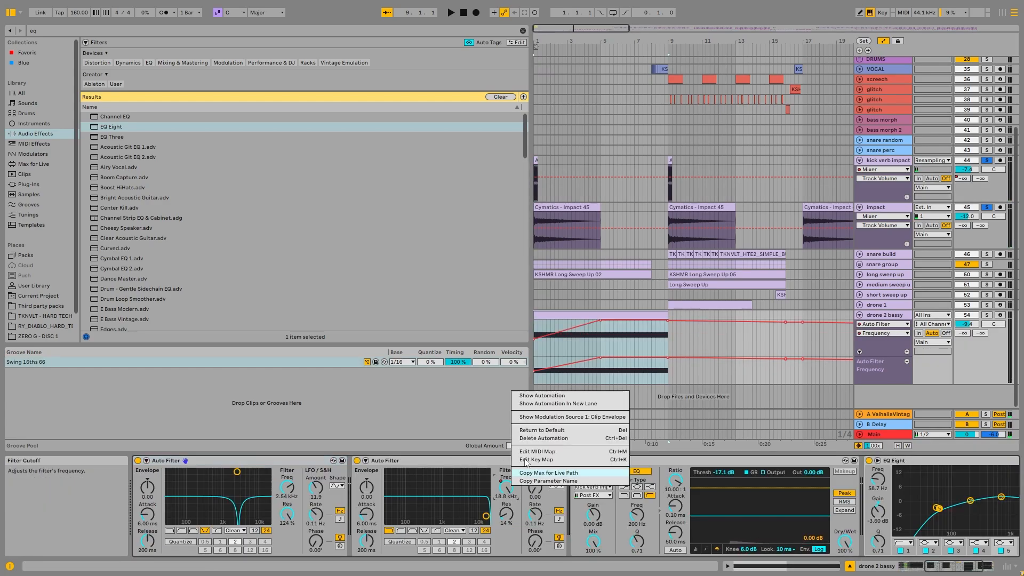
{"action": "left_click", "coordinate": [548, 395]}
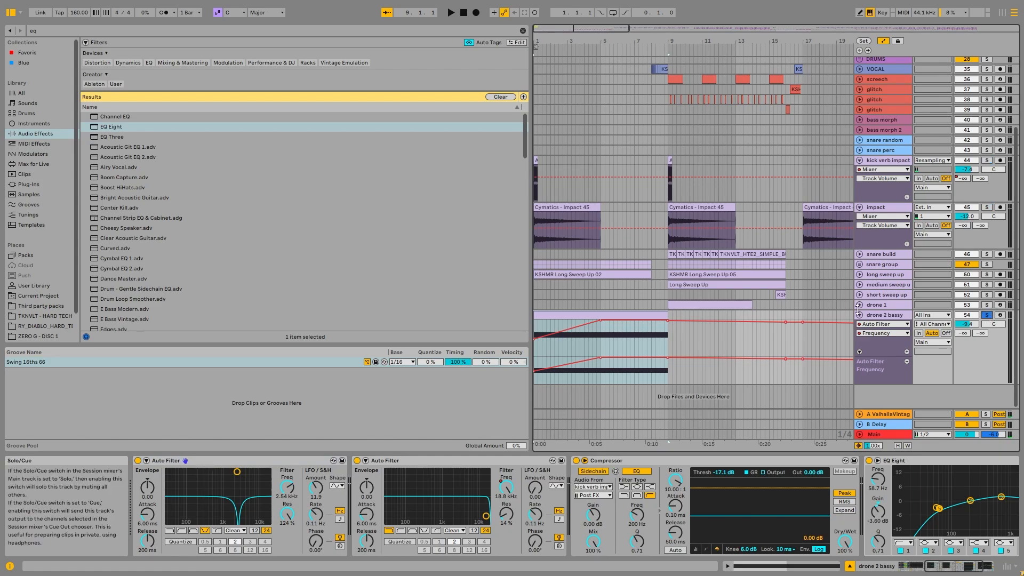
Solo drone 2 bassy and play it from bar 1 while reviewing its device chain back to the sampler.
{"action": "key", "text": "space"}
{"action": "left_click", "coordinate": [979, 568]}
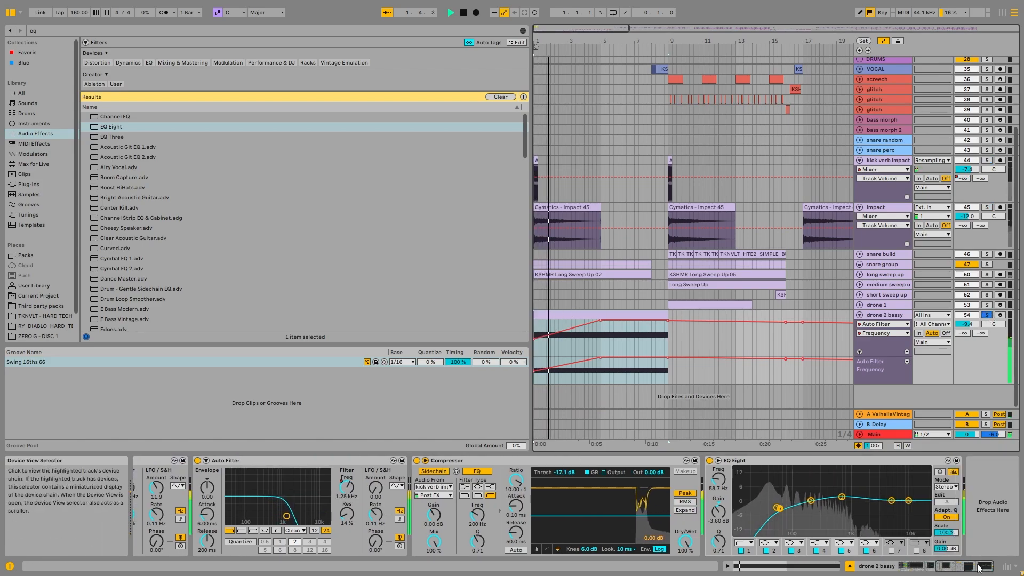
{"action": "left_click_drag", "start_coordinate": [979, 568], "coordinate": [889, 569]}
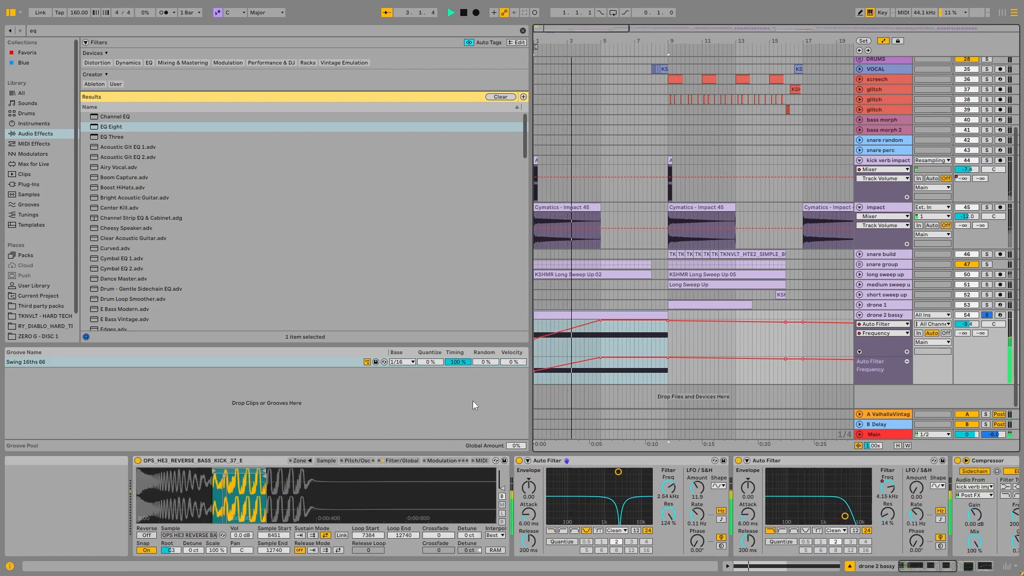
{"action": "key", "text": "space"}
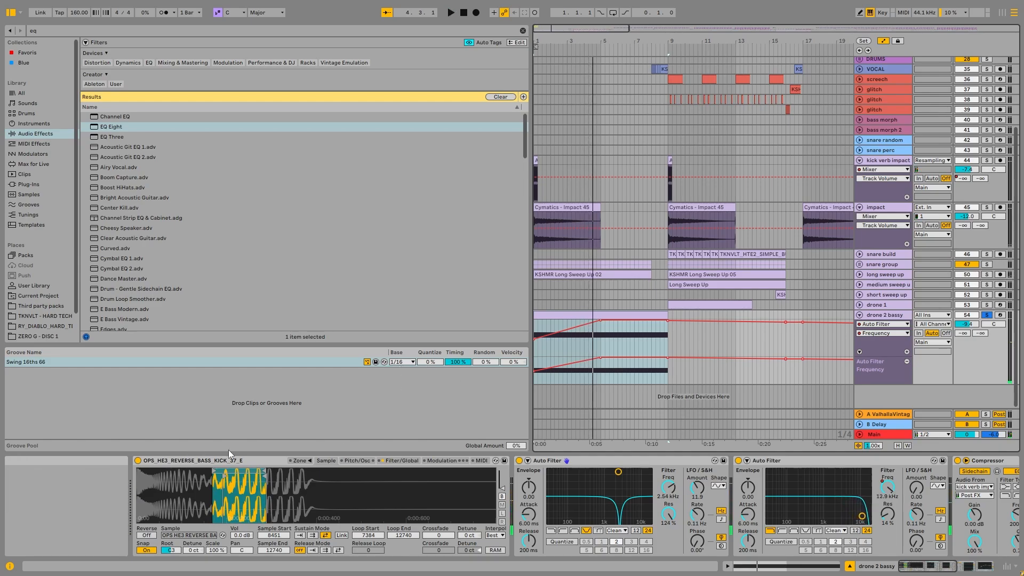
Examine the OPS_HE3 REVERSE_BASS_KICK_37_E sampler's sustain loop settings and replay the drone from bar 1.
{"action": "left_click", "coordinate": [238, 480]}
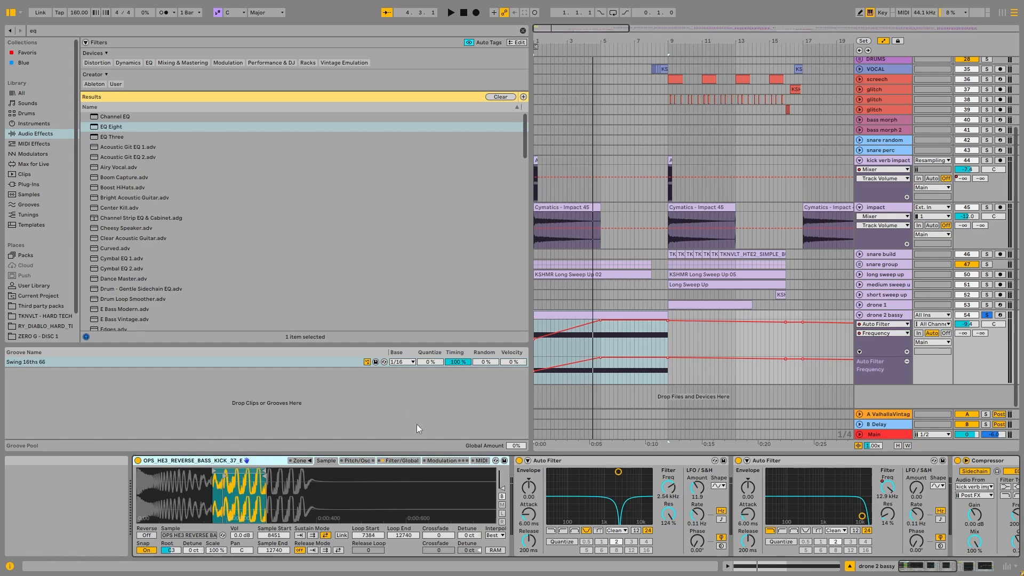
{"action": "right_click", "coordinate": [239, 463]}
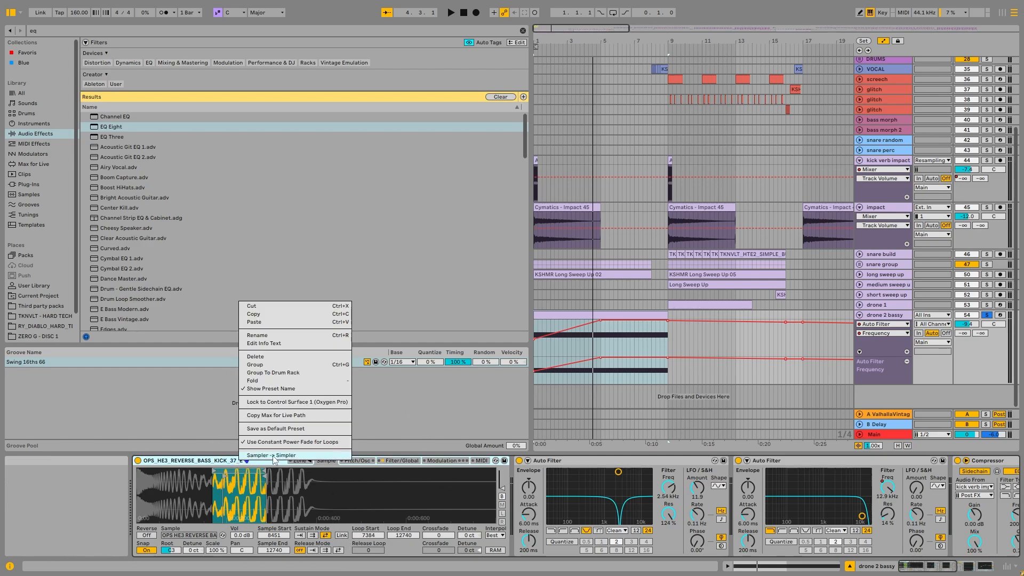
{"action": "left_click", "coordinate": [216, 465]}
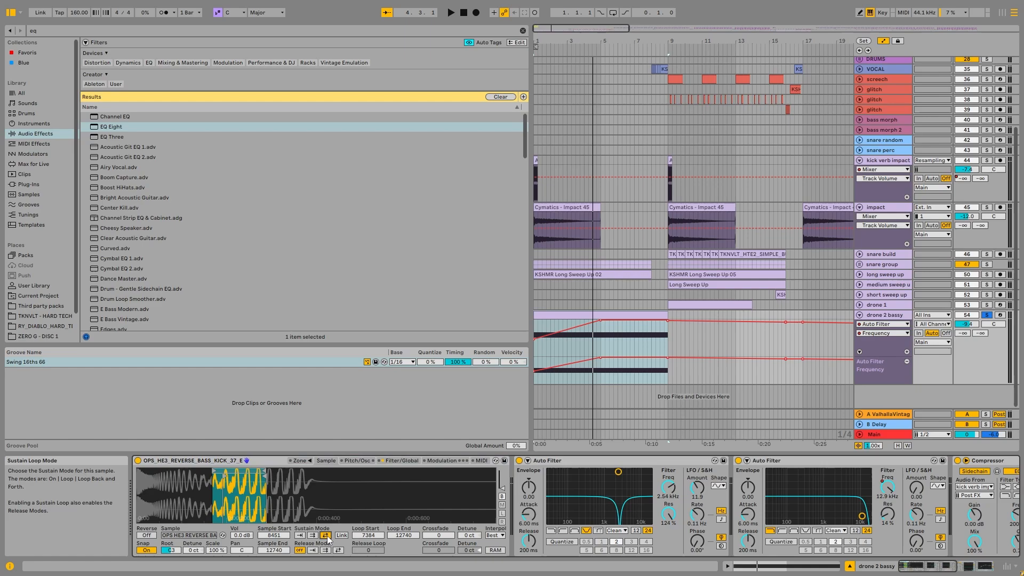
{"action": "key", "text": "space"}
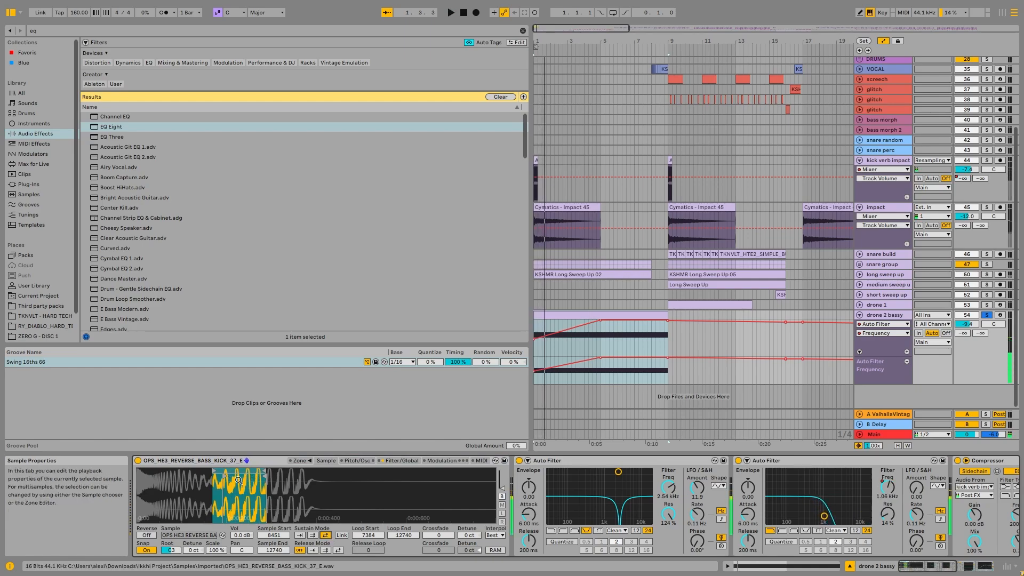
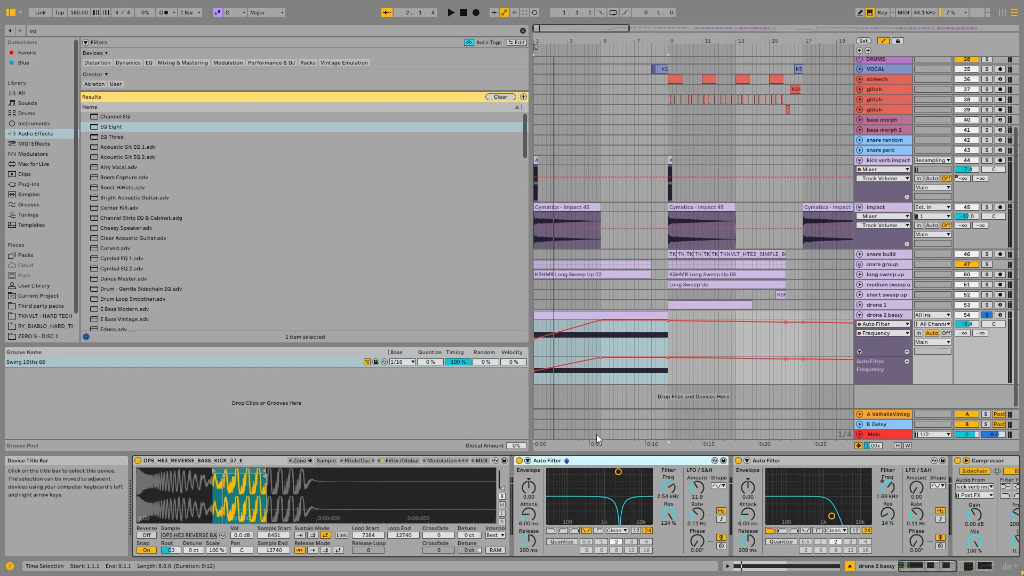
Play the drone while bypassing and re-enabling the first Auto Filter, and review the Compressor and EQ Eight.
{"action": "right_click", "coordinate": [699, 489]}
{"action": "left_click", "coordinate": [668, 449]}
{"action": "key", "text": "space"}
{"action": "left_click", "coordinate": [519, 460]}
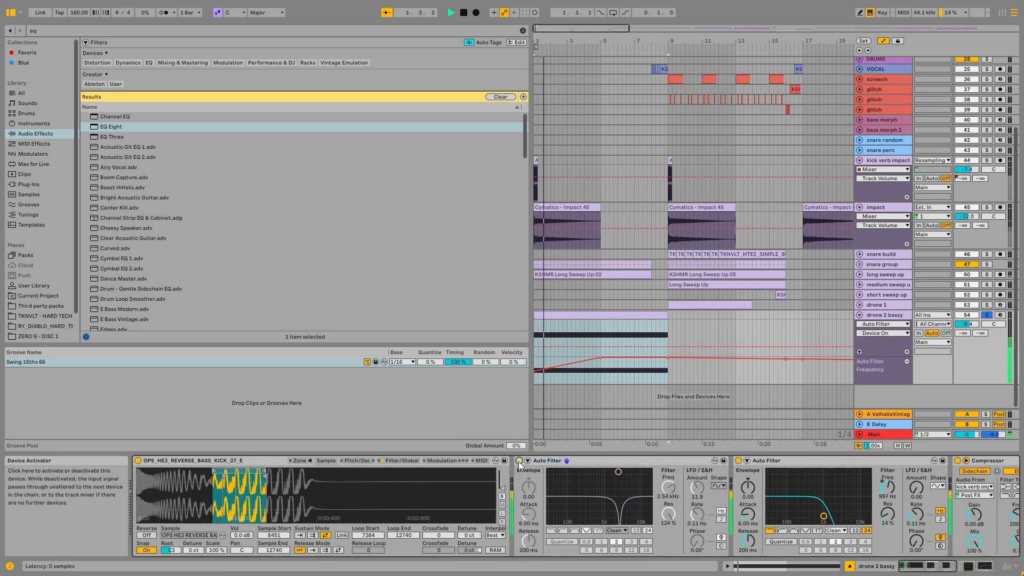
{"action": "left_click", "coordinate": [518, 461]}
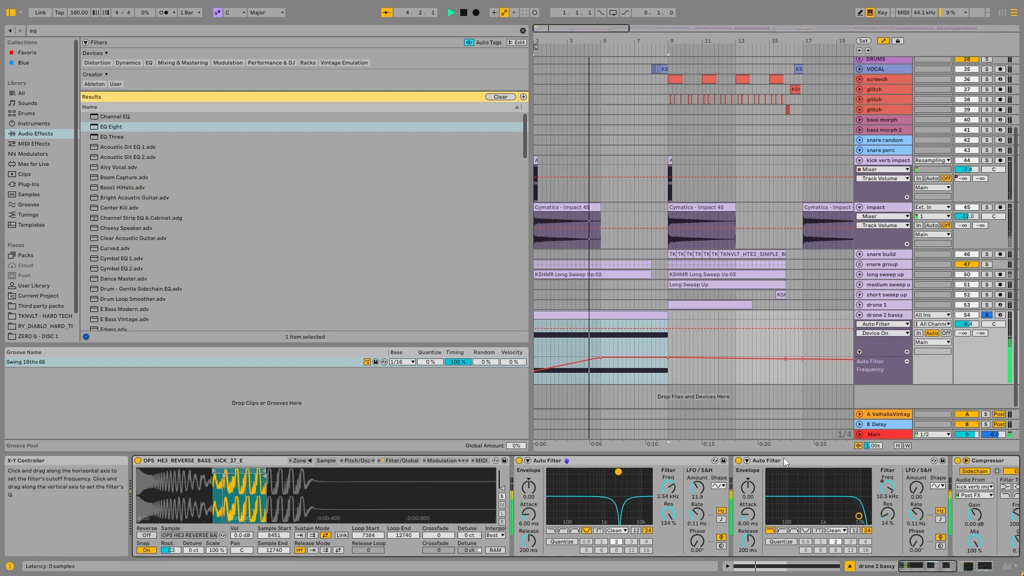
{"action": "left_click", "coordinate": [934, 569]}
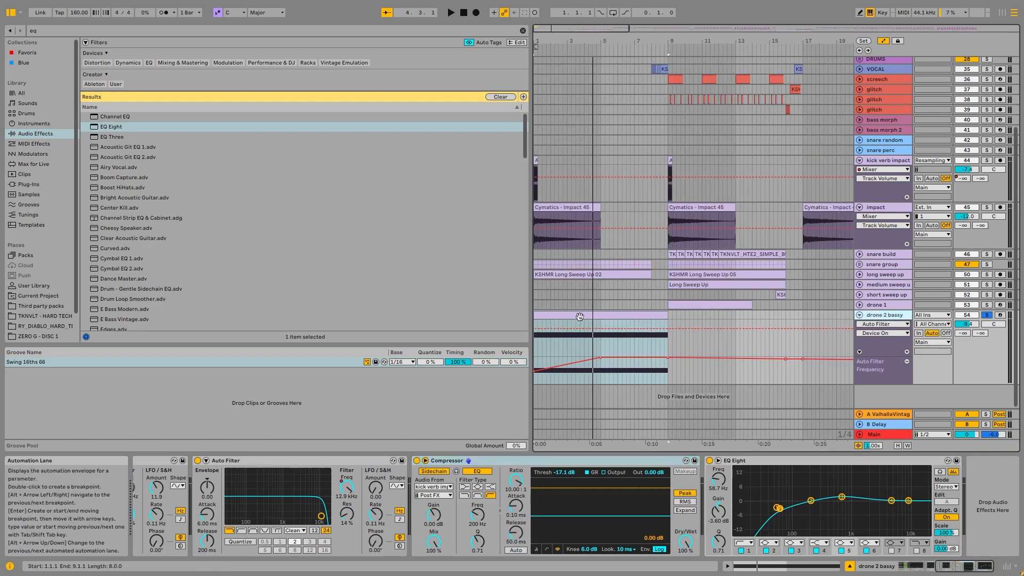
Unfold the long sweep up track and the snare group, solo the snare group and play it from bar 1.
{"action": "left_click", "coordinate": [859, 274]}
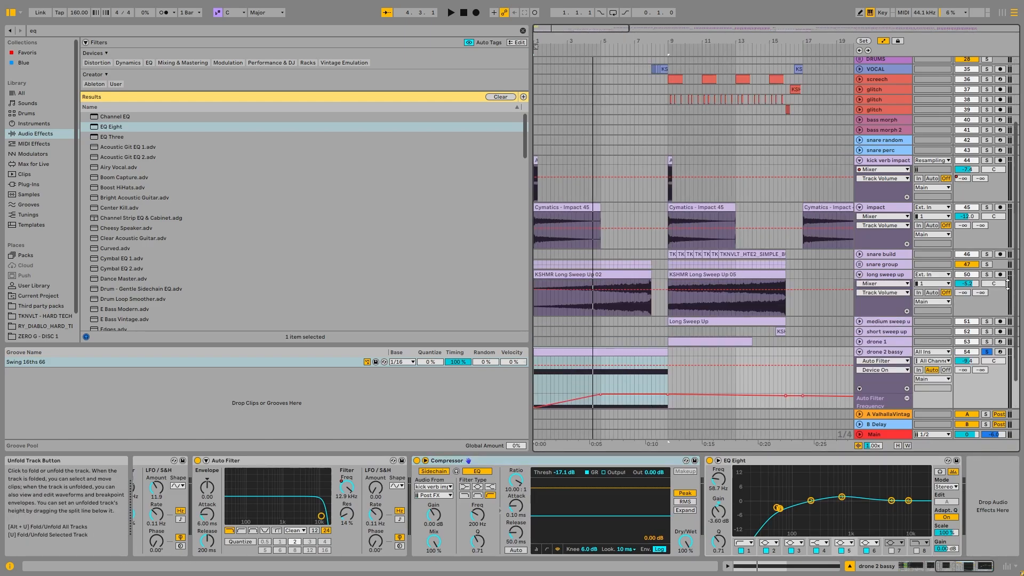
{"action": "left_click", "coordinate": [986, 263]}
{"action": "double_click", "coordinate": [590, 265]}
{"action": "left_click", "coordinate": [560, 302]}
{"action": "key", "text": "space"}
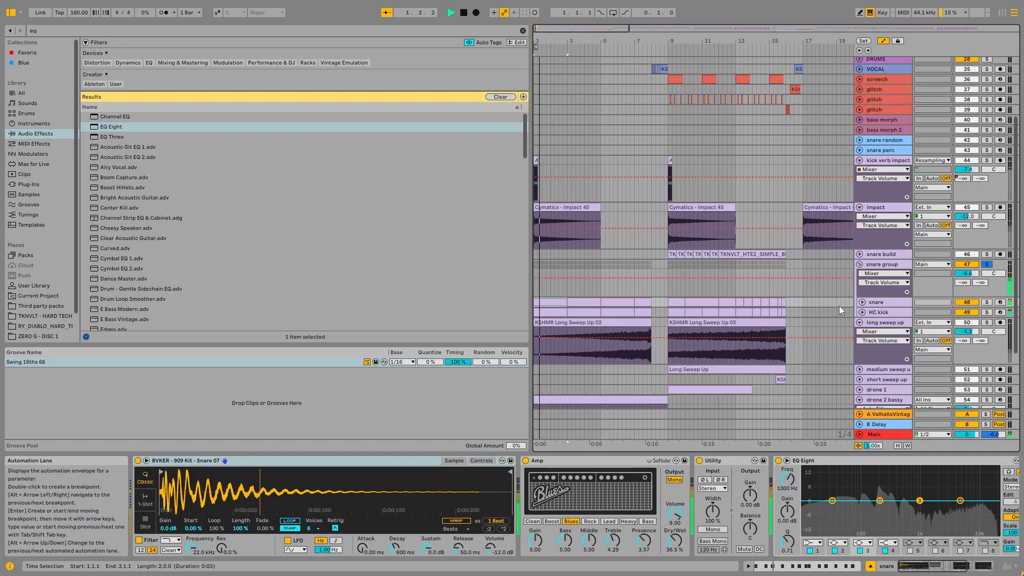
Unfold the snare and HC kick tracks inside the snare group.
{"action": "left_click", "coordinate": [862, 302]}
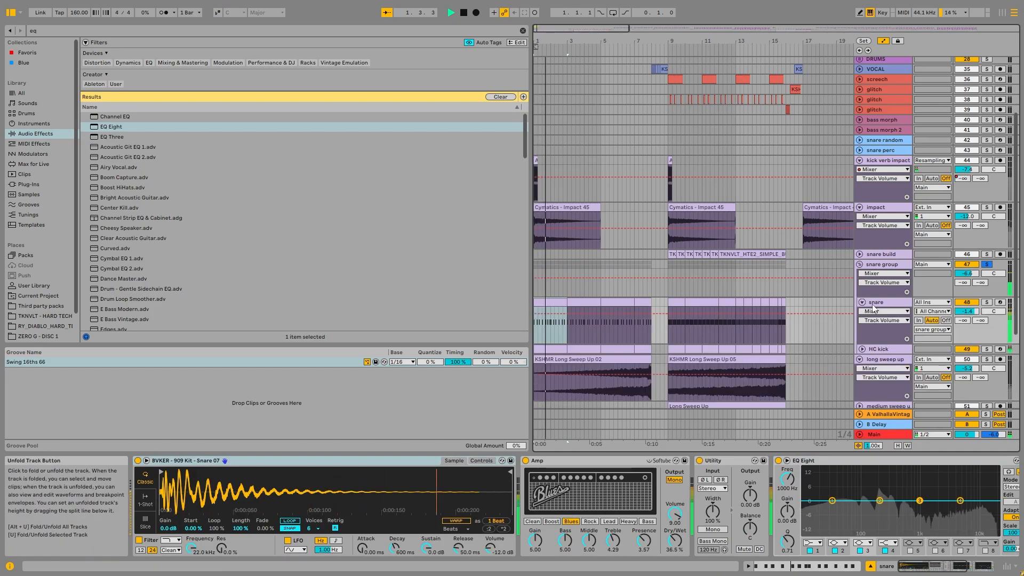
{"action": "left_click", "coordinate": [880, 349]}
{"action": "left_click", "coordinate": [862, 349]}
Solo the snare track and play its pattern from bar 1.
{"action": "left_click", "coordinate": [985, 303]}
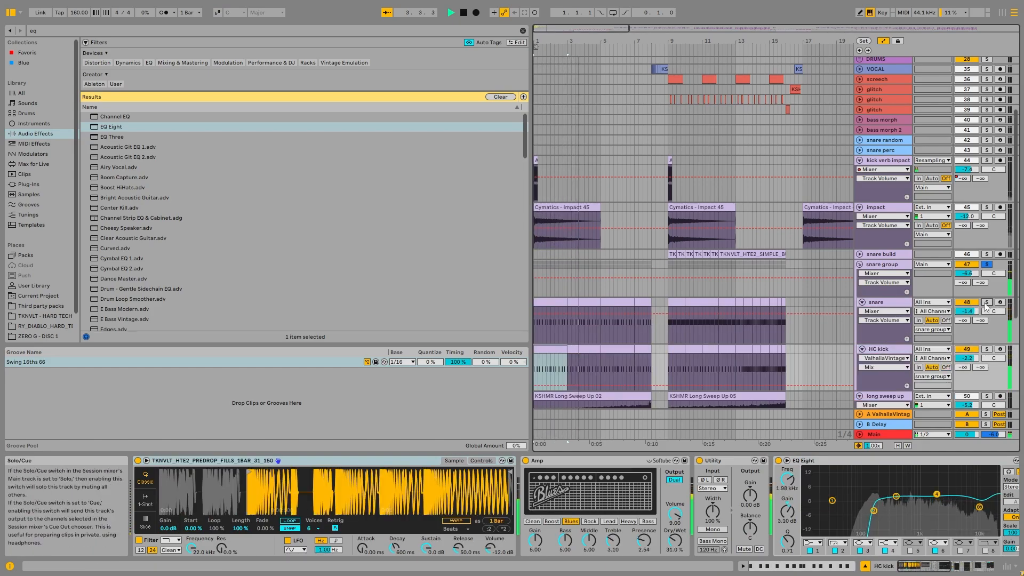
{"action": "left_click", "coordinate": [877, 302]}
{"action": "key", "text": "space"}
{"action": "key", "text": "space"}
{"action": "key", "text": "space"}
Solo the HC kick track and audition its clips from bars 1, 3 and 5.
{"action": "left_click", "coordinate": [986, 350]}
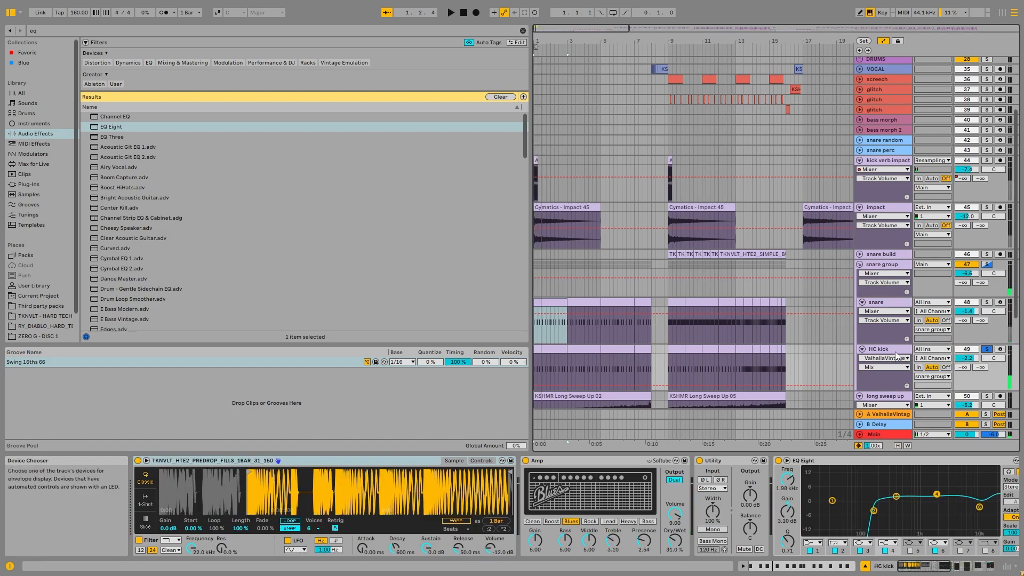
{"action": "key", "text": "space"}
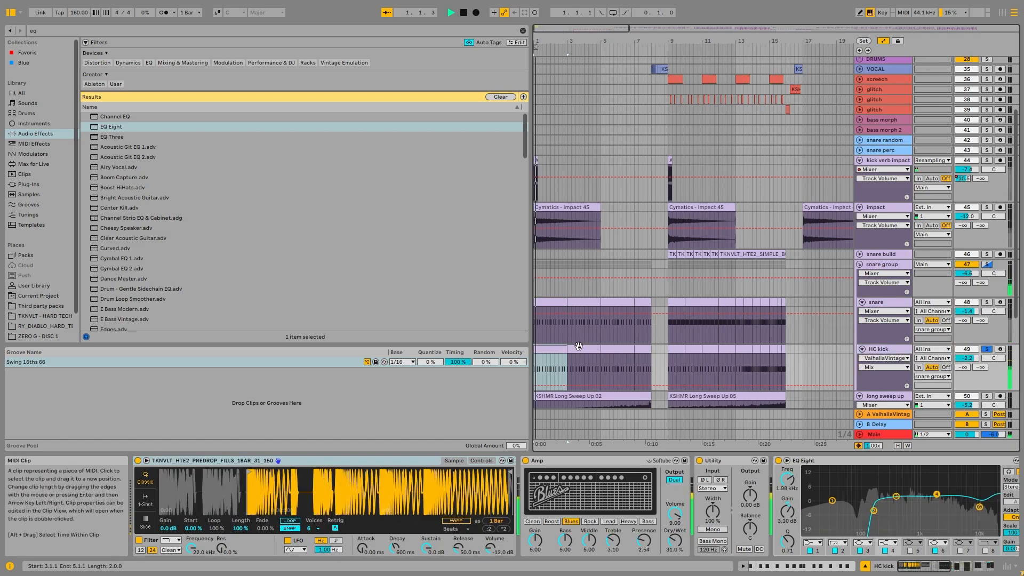
{"action": "left_click", "coordinate": [579, 348]}
{"action": "key", "text": "space"}
{"action": "key", "text": "space"}
{"action": "left_click", "coordinate": [612, 349]}
{"action": "key", "text": "space"}
{"action": "key", "text": "space"}
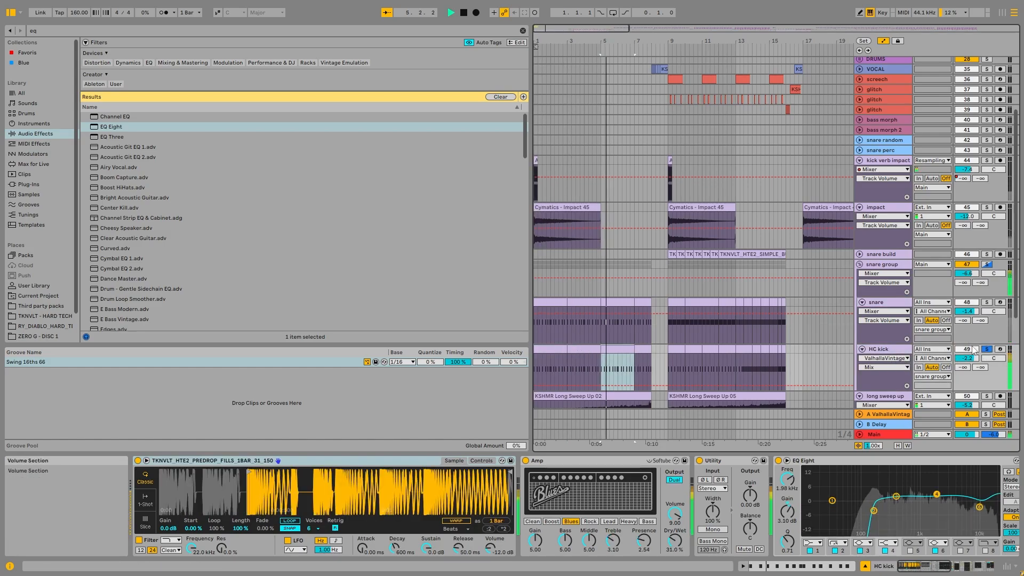
{"action": "key", "text": "space"}
Solo long sweep up, play KSHMR Long Sweep Up 02 from 6.4.1 and fold the track.
{"action": "scroll", "coordinate": [603, 308], "scroll_direction": "down", "scroll_amount": 5}
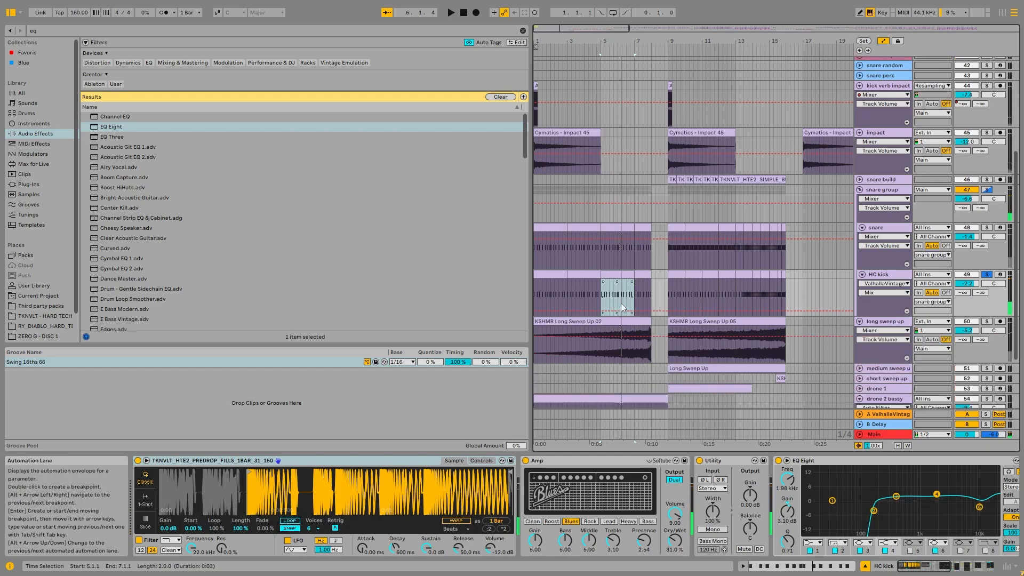
{"action": "left_click", "coordinate": [621, 313]}
{"action": "left_click_drag", "start_coordinate": [625, 314], "coordinate": [652, 280]}
{"action": "left_click", "coordinate": [623, 307]}
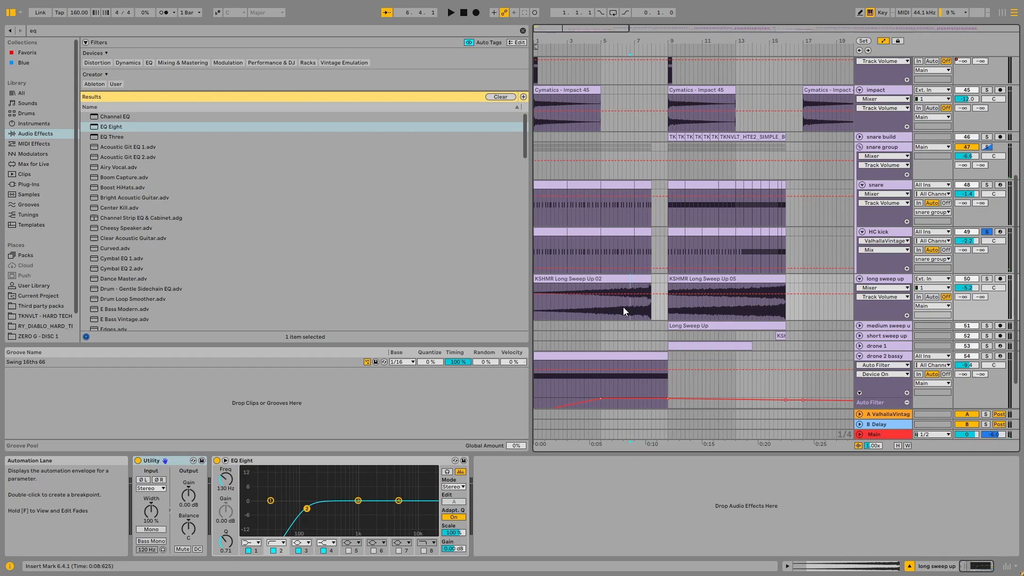
{"action": "left_click", "coordinate": [616, 282]}
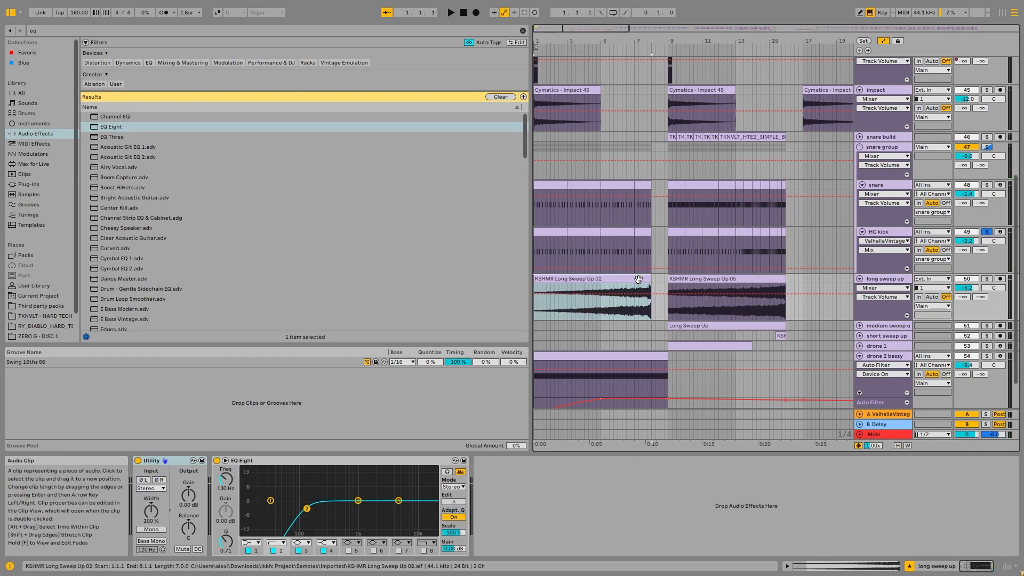
{"action": "left_click", "coordinate": [629, 312]}
{"action": "key", "text": "space"}
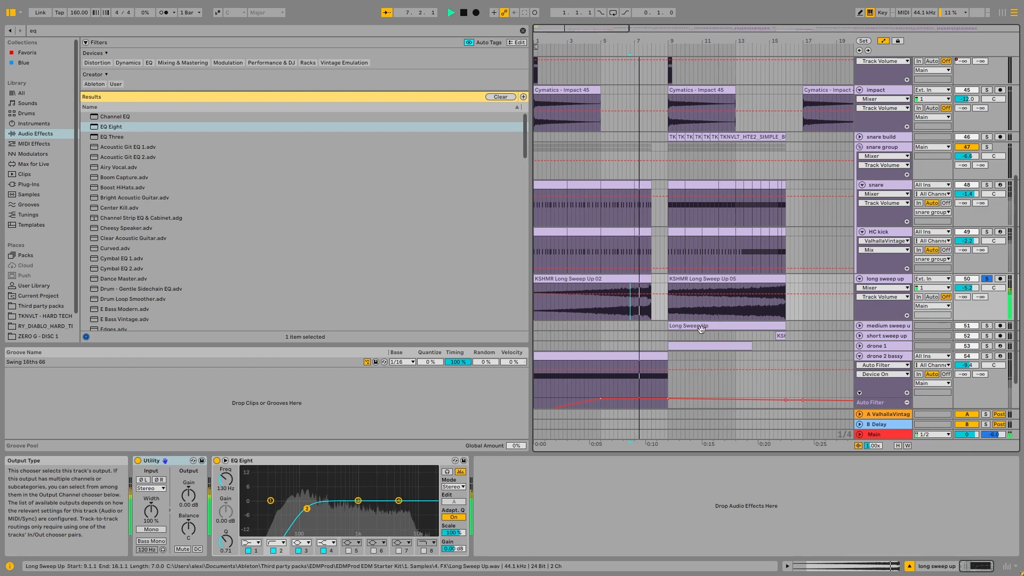
{"action": "key", "text": "space"}
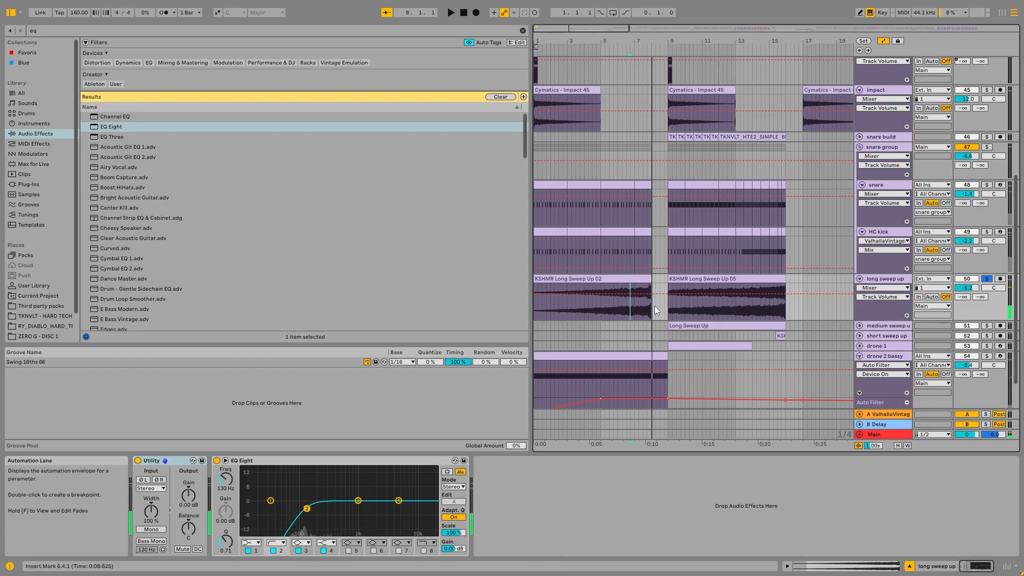
{"action": "left_click", "coordinate": [600, 315]}
{"action": "left_click", "coordinate": [859, 279]}
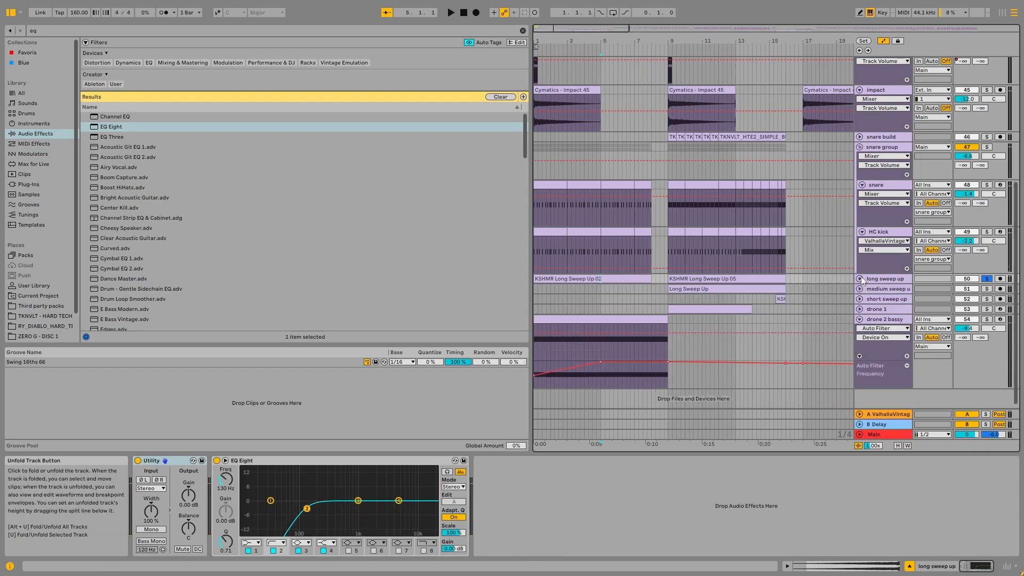
Solo the VOCAL track and play its fill from bar 8.
{"action": "scroll", "coordinate": [590, 255], "scroll_direction": "down", "scroll_amount": 2}
{"action": "scroll", "coordinate": [580, 229], "scroll_direction": "up", "scroll_amount": 5}
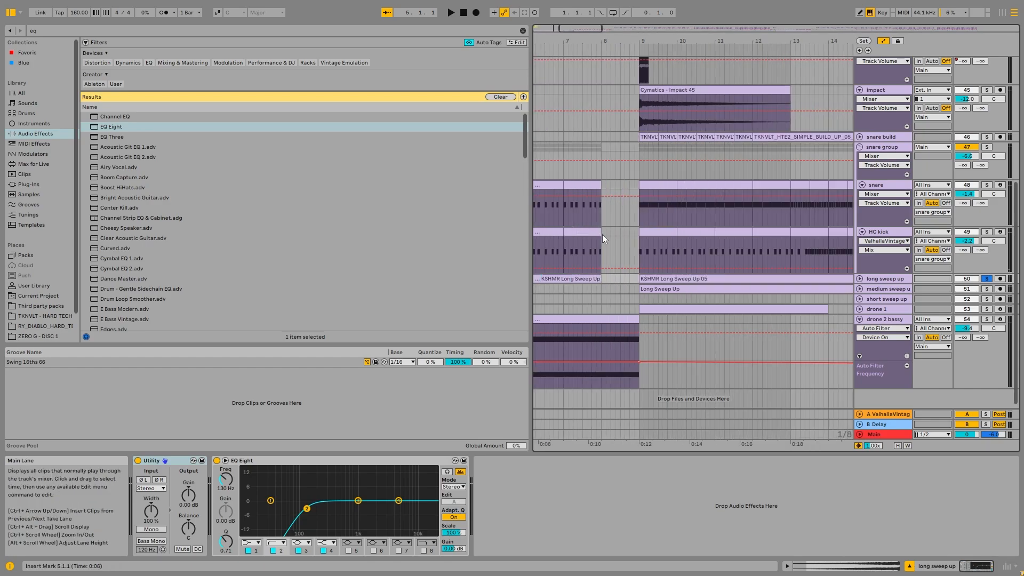
{"action": "left_click", "coordinate": [603, 235]}
{"action": "scroll", "coordinate": [607, 223], "scroll_direction": "up", "scroll_amount": 5}
{"action": "scroll", "coordinate": [596, 223], "scroll_direction": "up", "scroll_amount": 1}
{"action": "left_click", "coordinate": [986, 162]}
{"action": "key", "text": "space"}
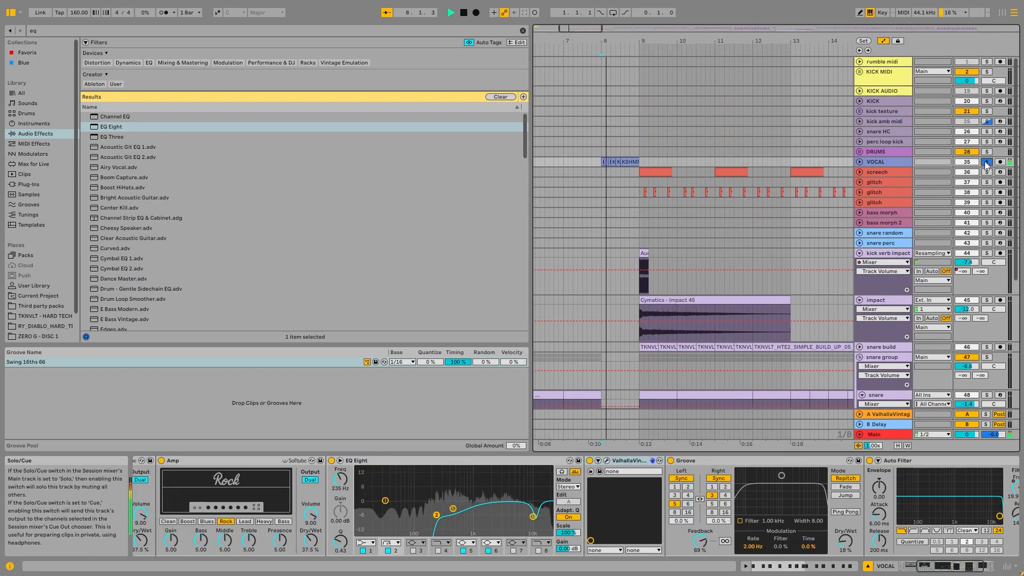
{"action": "key", "text": "space"}
Clear the VOCAL solo and play the arrangement from the kick verb impact clip at bar 9.
{"action": "left_click", "coordinate": [988, 162]}
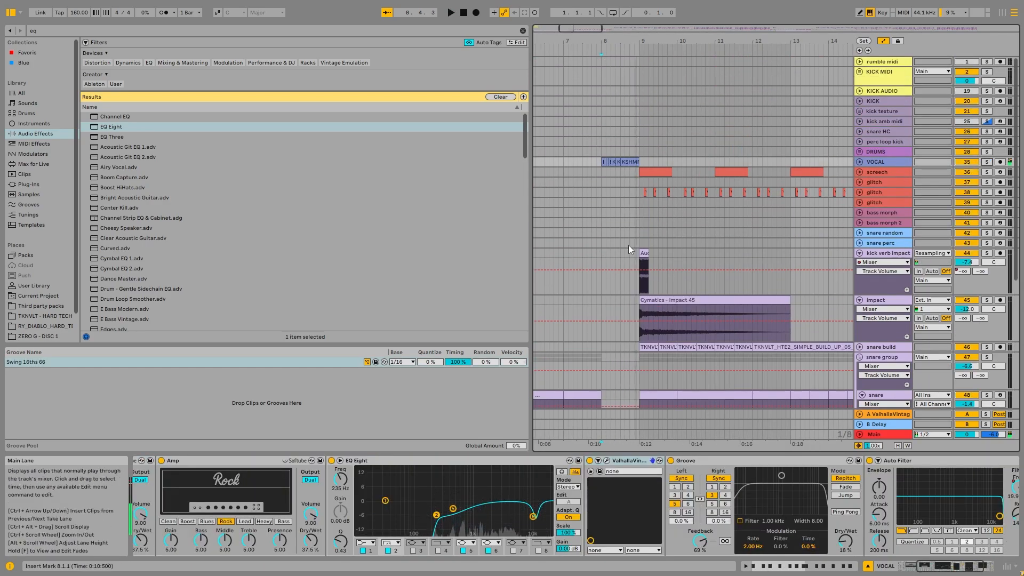
{"action": "left_click", "coordinate": [643, 253]}
{"action": "key", "text": "space"}
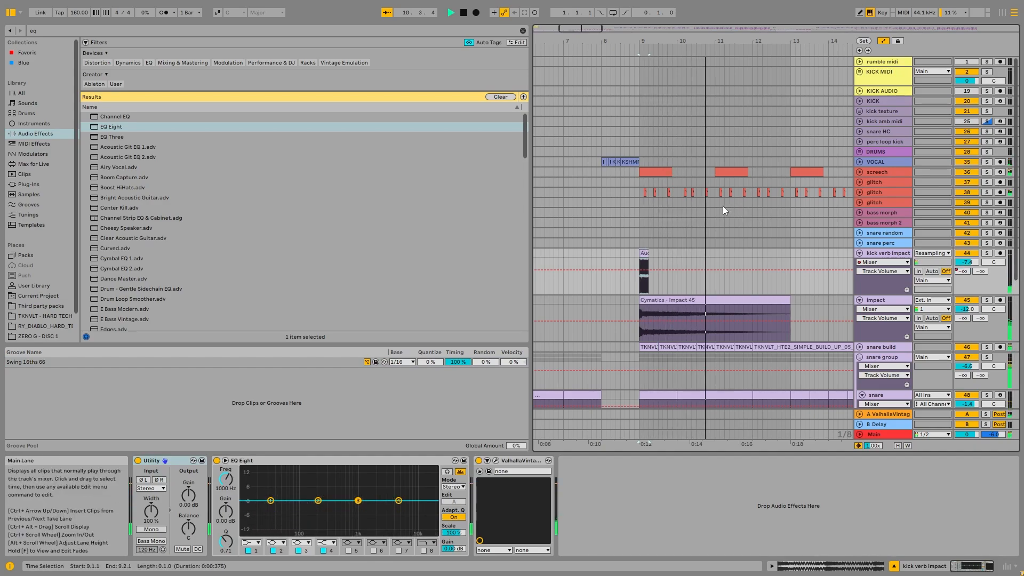
{"action": "key", "text": "space"}
Select the snare clip at bar 9 in the snare group.
{"action": "scroll", "coordinate": [696, 222], "scroll_direction": "down", "scroll_amount": 8}
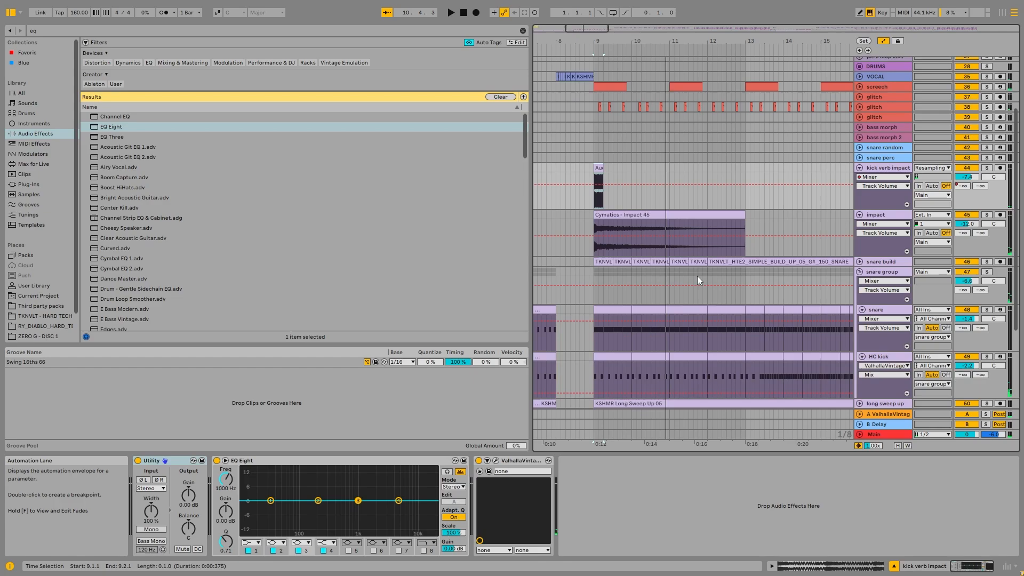
{"action": "scroll", "coordinate": [709, 264], "scroll_direction": "down", "scroll_amount": 1}
{"action": "scroll", "coordinate": [693, 259], "scroll_direction": "up", "scroll_amount": 3}
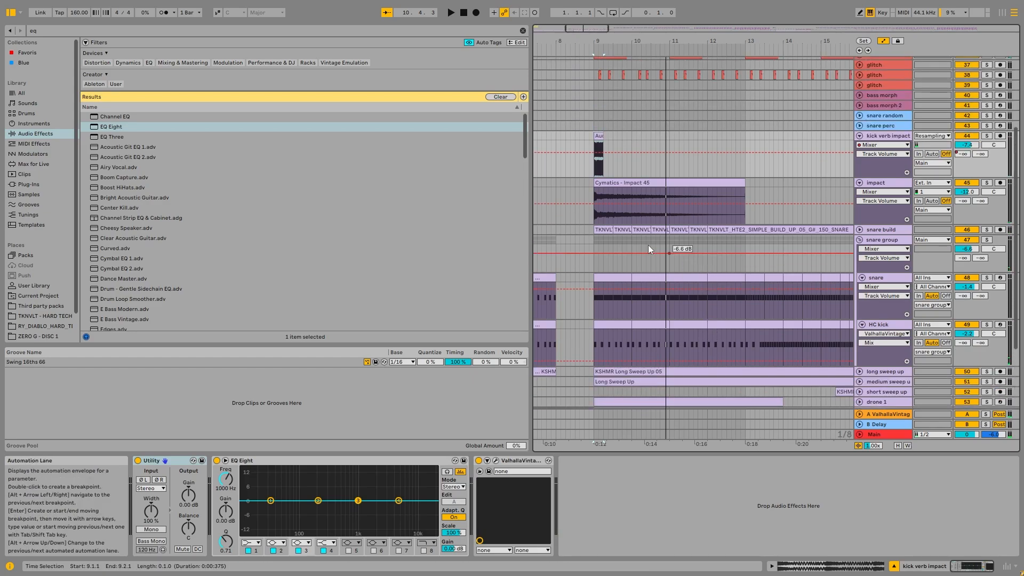
{"action": "scroll", "coordinate": [642, 245], "scroll_direction": "down", "scroll_amount": 4}
{"action": "left_click", "coordinate": [622, 279]}
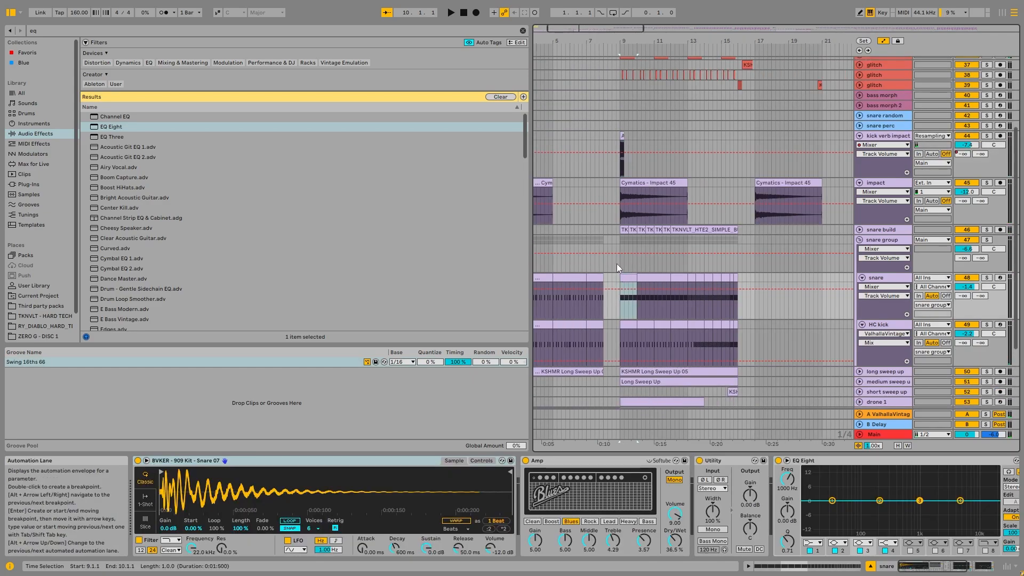
Show the Auto Filter Frequency automation on the snare group and inspect its envelope around bar 9.
{"action": "left_click", "coordinate": [618, 264]}
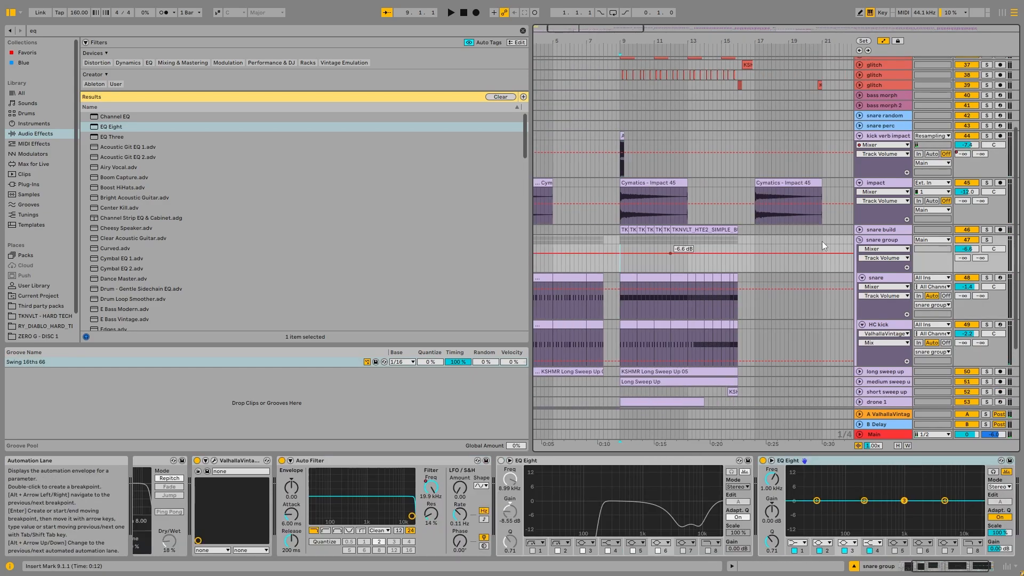
{"action": "right_click", "coordinate": [430, 487]}
{"action": "left_click", "coordinate": [473, 404]}
{"action": "scroll", "coordinate": [545, 253], "scroll_direction": "left", "scroll_amount": 3}
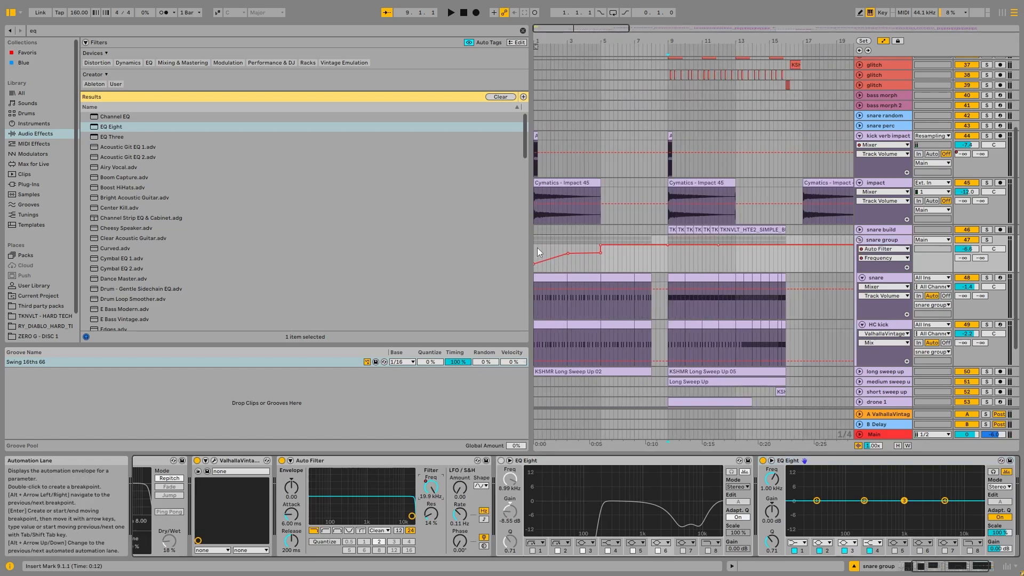
{"action": "left_click", "coordinate": [671, 248]}
{"action": "scroll", "coordinate": [732, 257], "scroll_direction": "down", "scroll_amount": 2}
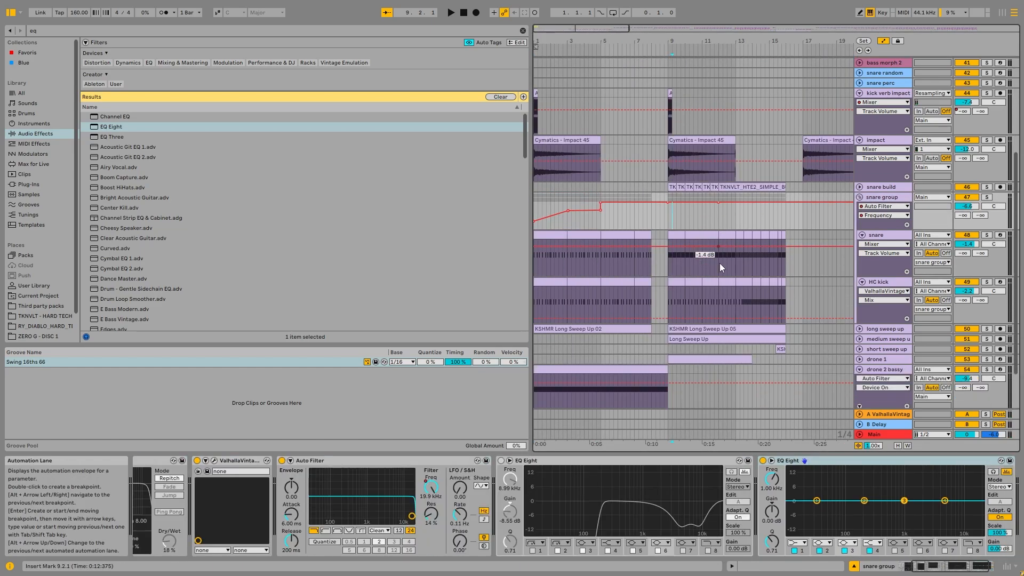
Unfold the medium sweep up track and select its Long Sweep Up clip at bar 9.
{"action": "scroll", "coordinate": [720, 266], "scroll_direction": "down", "scroll_amount": 1}
{"action": "left_click", "coordinate": [860, 317]}
{"action": "left_click", "coordinate": [754, 318]}
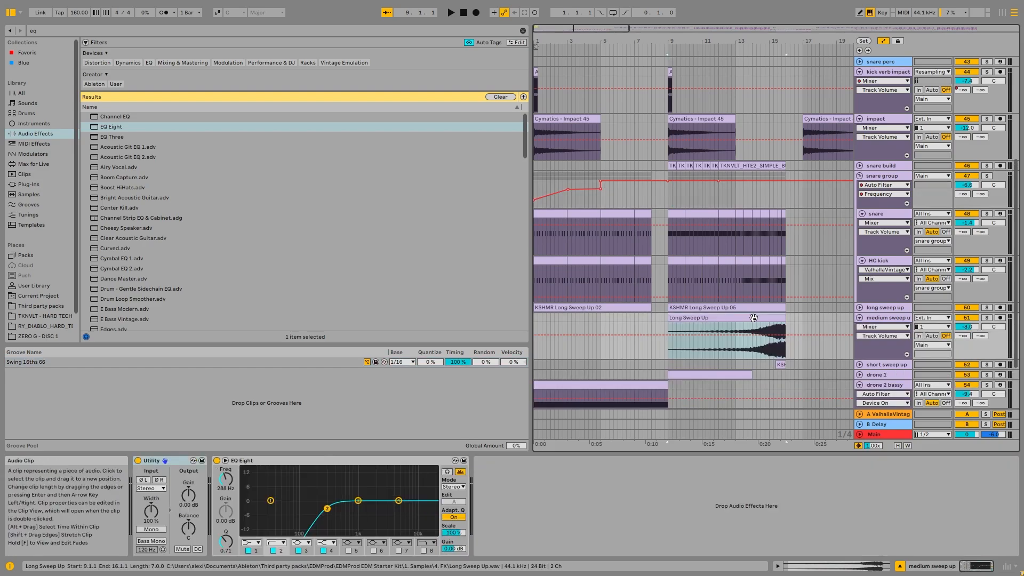
Unfold drone 1, extend its bar 9 clip to bar 16 and show the Auto Filter Frequency automation.
{"action": "left_click", "coordinate": [859, 374]}
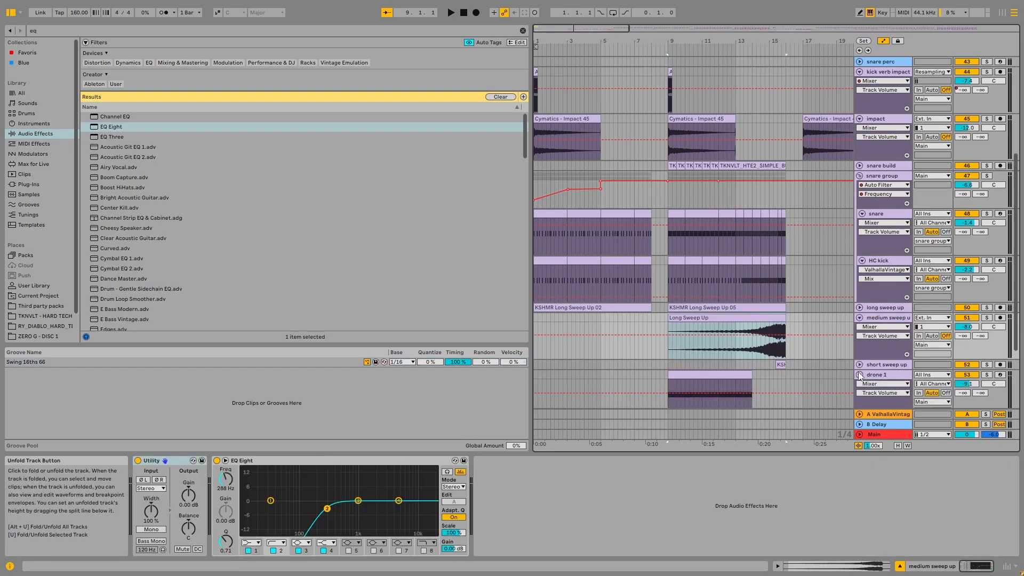
{"action": "left_click", "coordinate": [730, 376]}
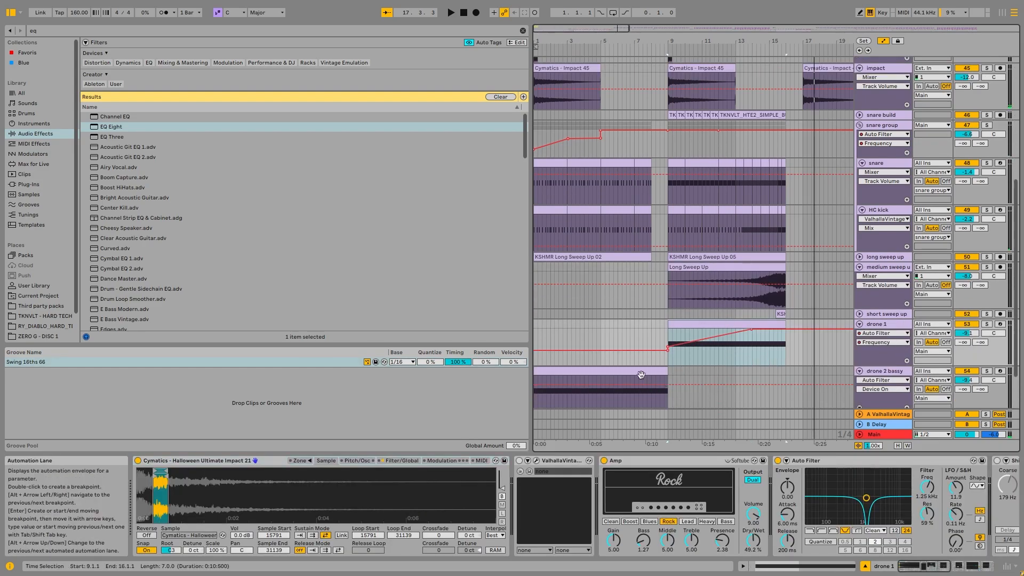
{"action": "left_click", "coordinate": [639, 371]}
{"action": "left_click", "coordinate": [693, 349]}
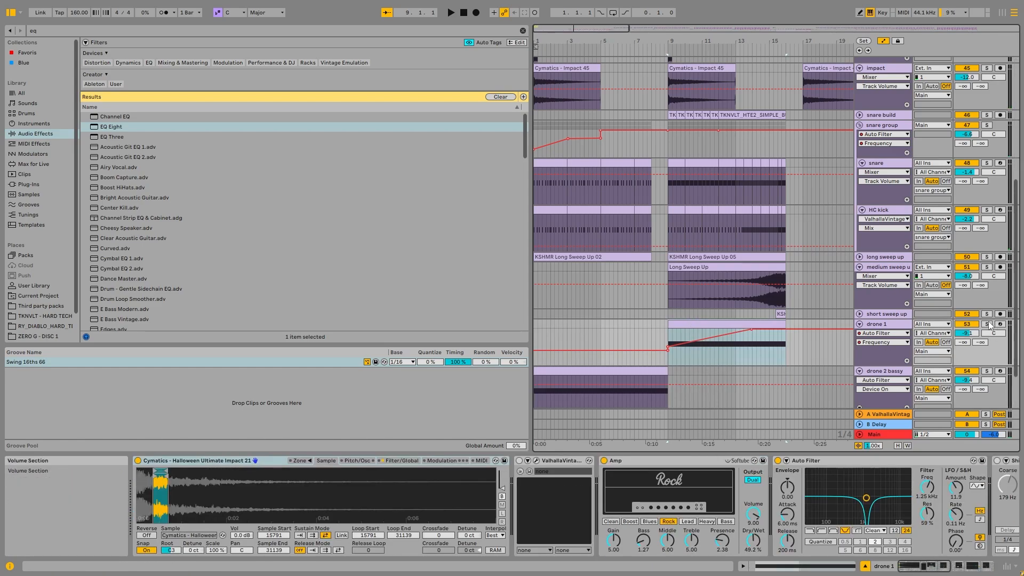
Solo the drone 1 track and play it from bar 9.
{"action": "left_click", "coordinate": [986, 324]}
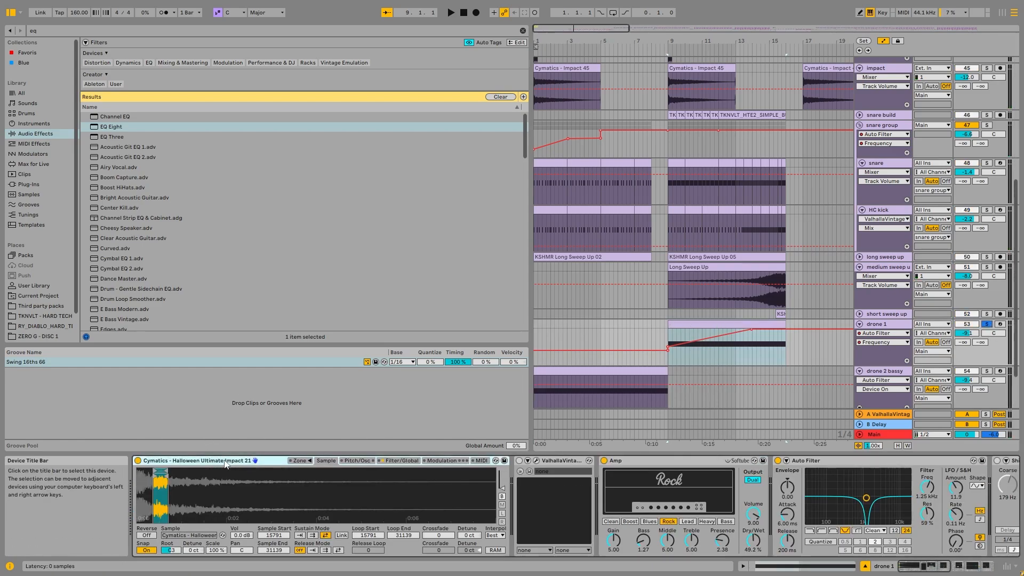
{"action": "key", "text": "space"}
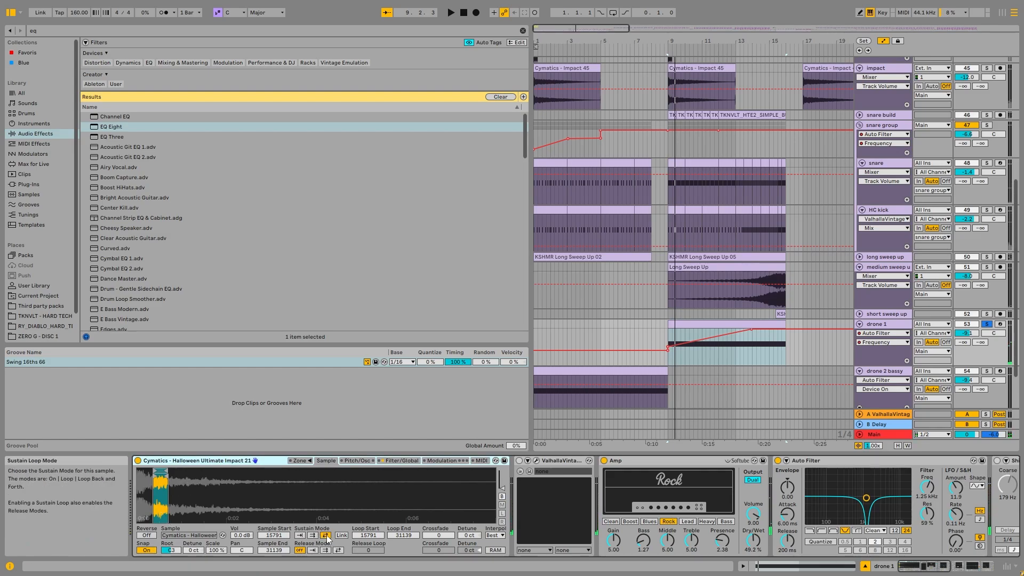
Delete the ValhallaVintage and Shifter devices from the drone 1 device chain.
{"action": "left_click", "coordinate": [676, 462]}
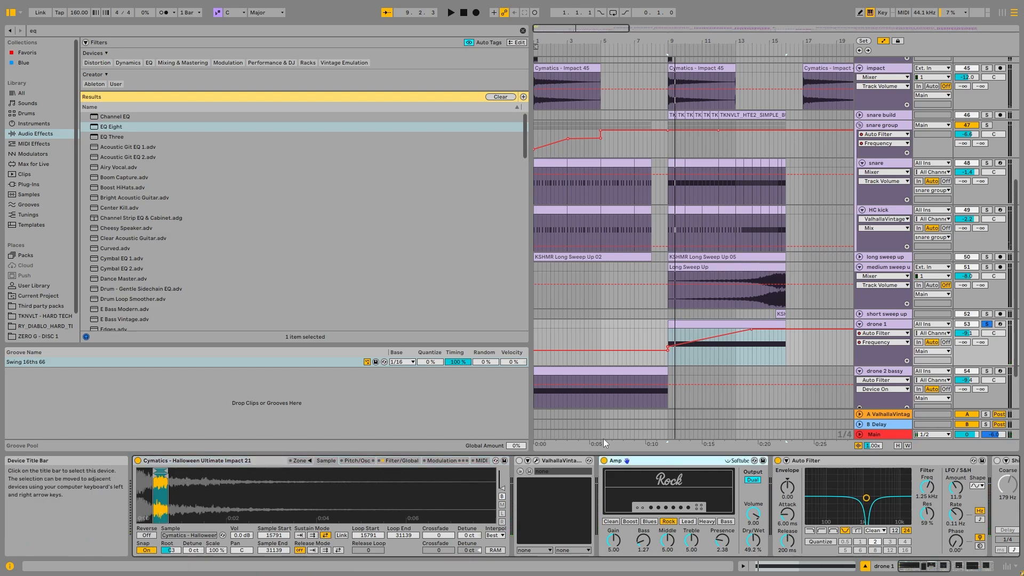
{"action": "key", "text": "Delete"}
{"action": "left_click", "coordinate": [754, 461]}
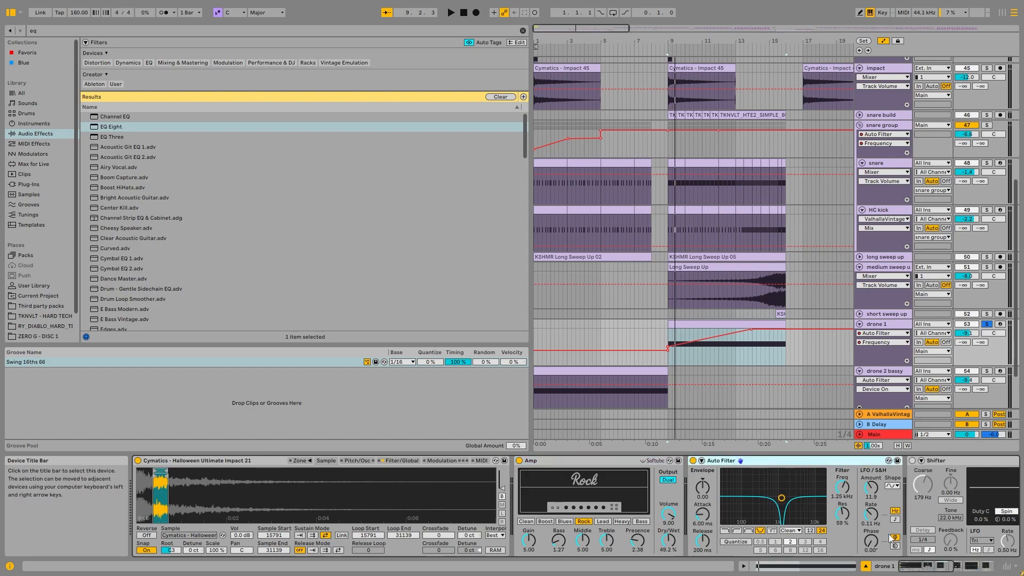
{"action": "left_click", "coordinate": [943, 566]}
{"action": "left_click", "coordinate": [791, 460]}
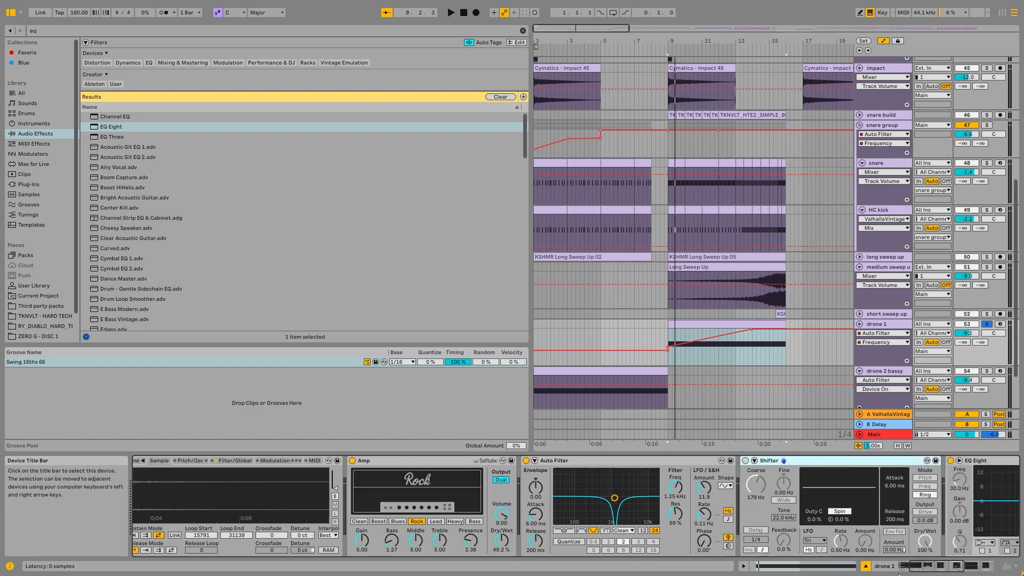
{"action": "key", "text": "Delete"}
Play the soloed drone 1 while reviewing its remaining devices, switching the Amp off and on to compare.
{"action": "left_click", "coordinate": [969, 568]}
{"action": "key", "text": "space"}
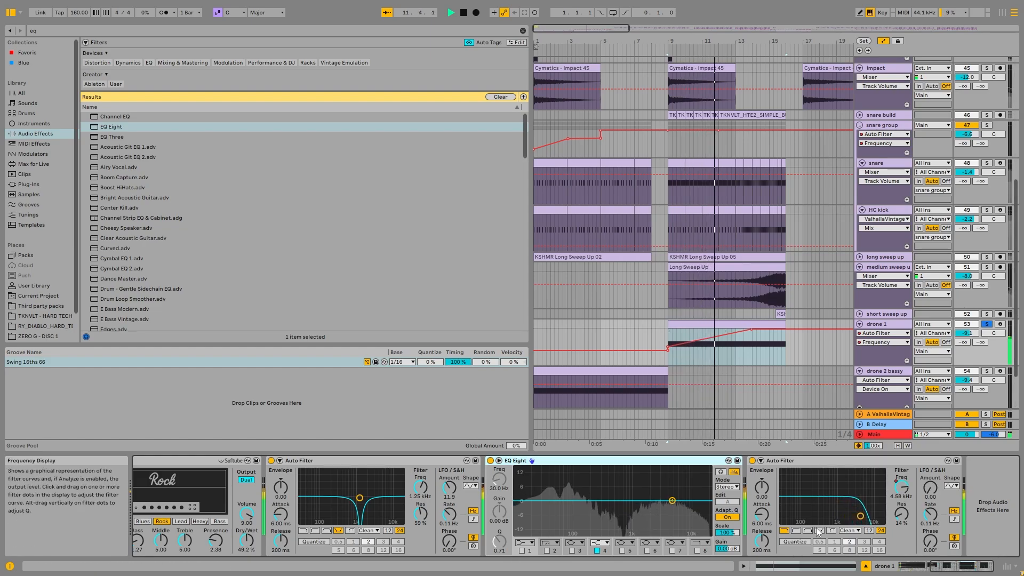
{"action": "left_click", "coordinate": [150, 462]}
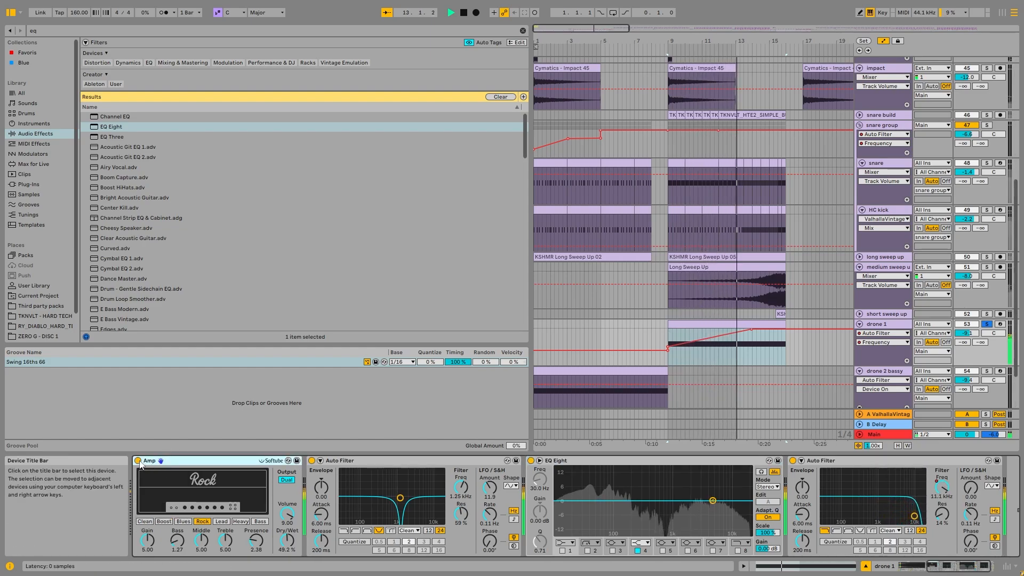
{"action": "left_click", "coordinate": [139, 461]}
{"action": "left_click", "coordinate": [139, 460]}
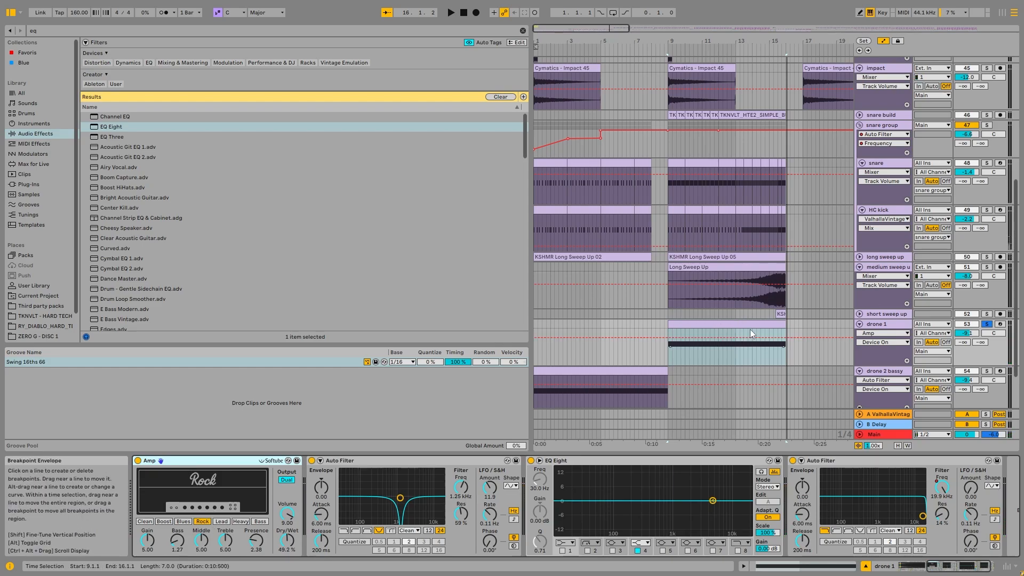
Inspect the HC kick fill clip at bar 13, selecting its first half from 13.1.1 to 13.3.1.
{"action": "left_click", "coordinate": [738, 266]}
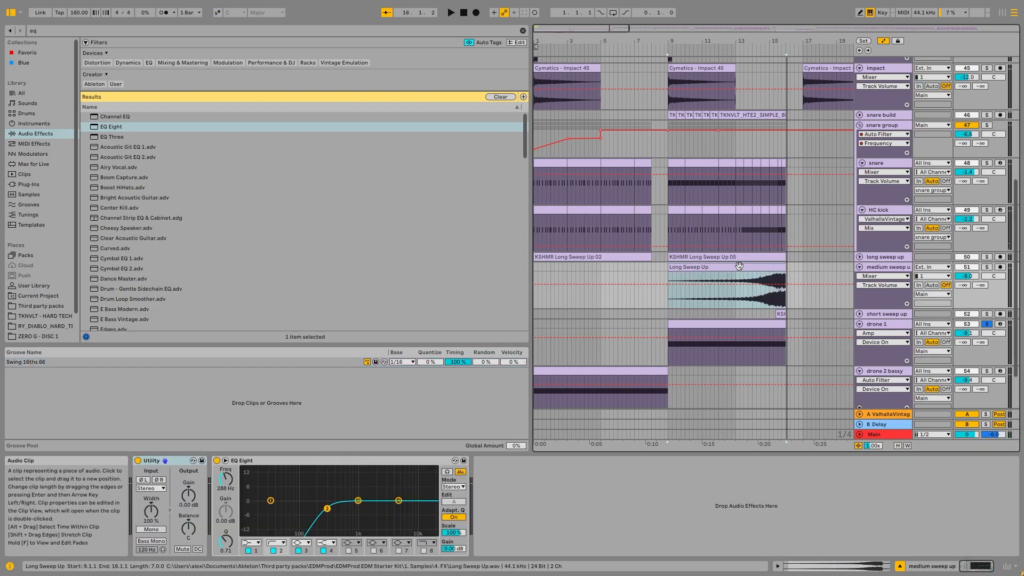
{"action": "left_click", "coordinate": [744, 211]}
{"action": "scroll", "coordinate": [744, 212], "scroll_direction": "up", "scroll_amount": 3}
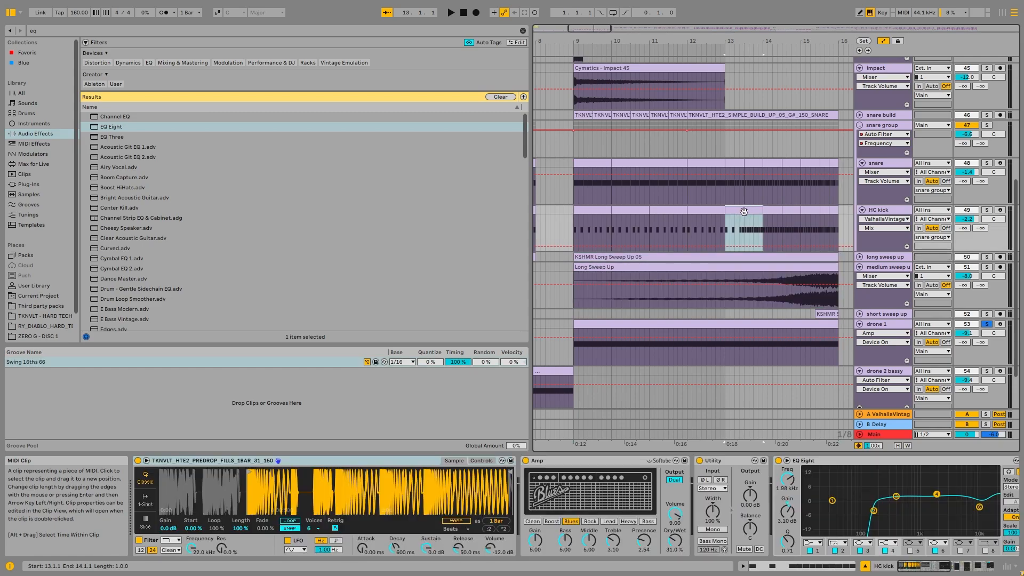
{"action": "scroll", "coordinate": [749, 211], "scroll_direction": "up", "scroll_amount": 3}
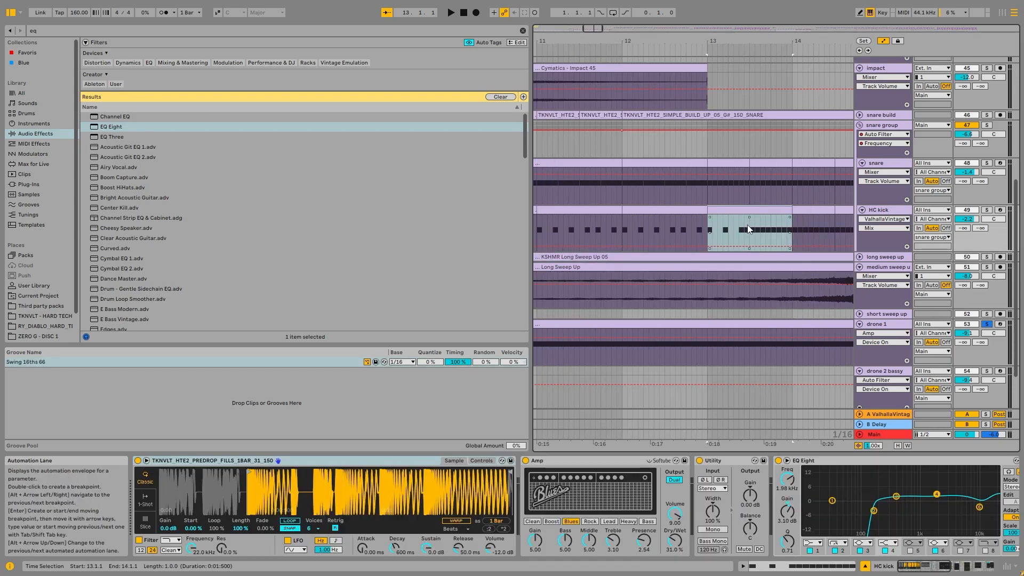
{"action": "left_click", "coordinate": [756, 210]}
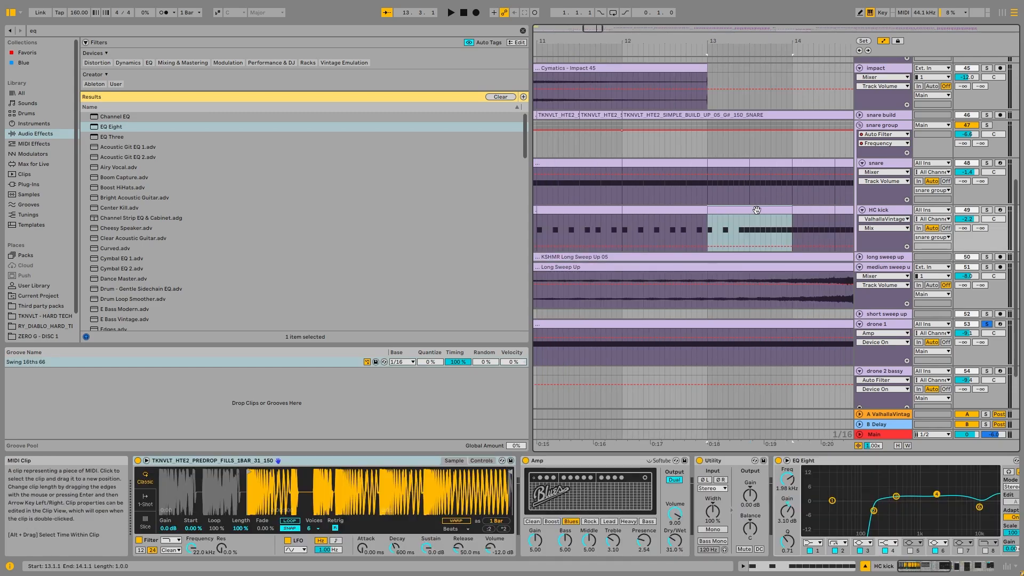
{"action": "left_click_drag", "start_coordinate": [751, 230], "coordinate": [788, 243]}
{"action": "scroll", "coordinate": [714, 203], "scroll_direction": "down", "scroll_amount": 5}
{"action": "scroll", "coordinate": [738, 123], "scroll_direction": "up", "scroll_amount": 4}
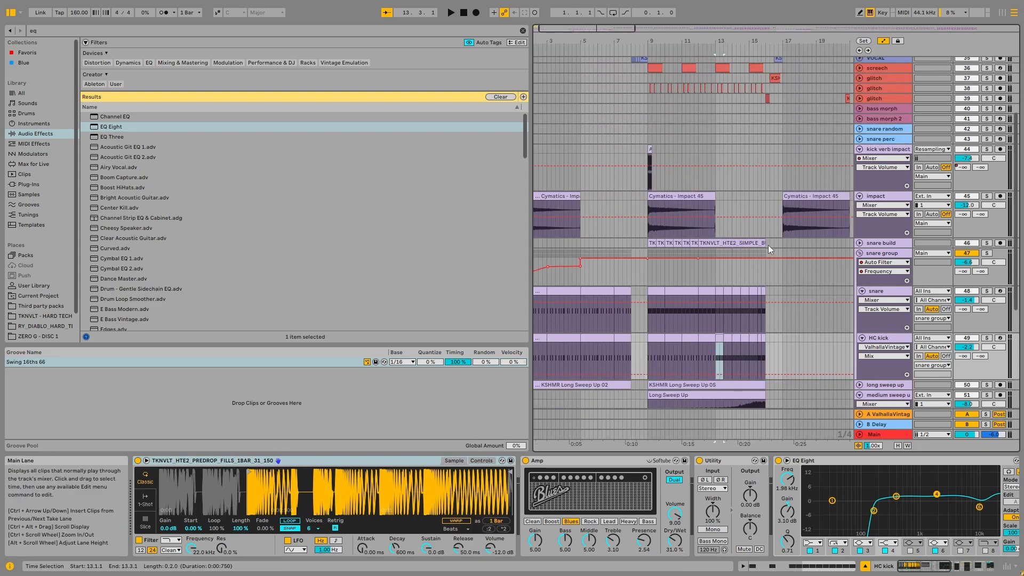
Clear the track solos and play the full arrangement from bar 16.
{"action": "left_click", "coordinate": [769, 243]}
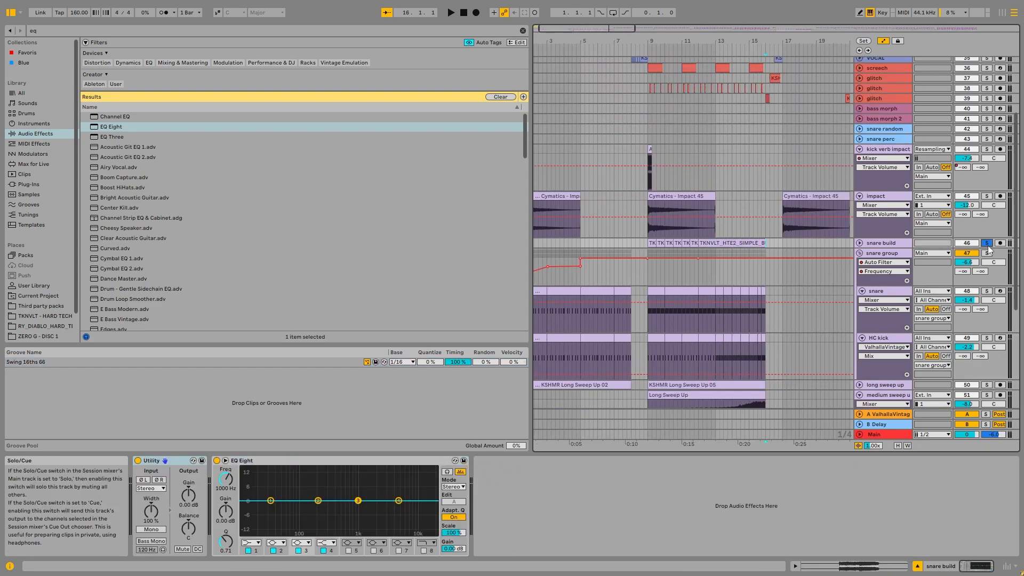
{"action": "scroll", "coordinate": [803, 114], "scroll_direction": "up", "scroll_amount": 3}
{"action": "key", "text": "space"}
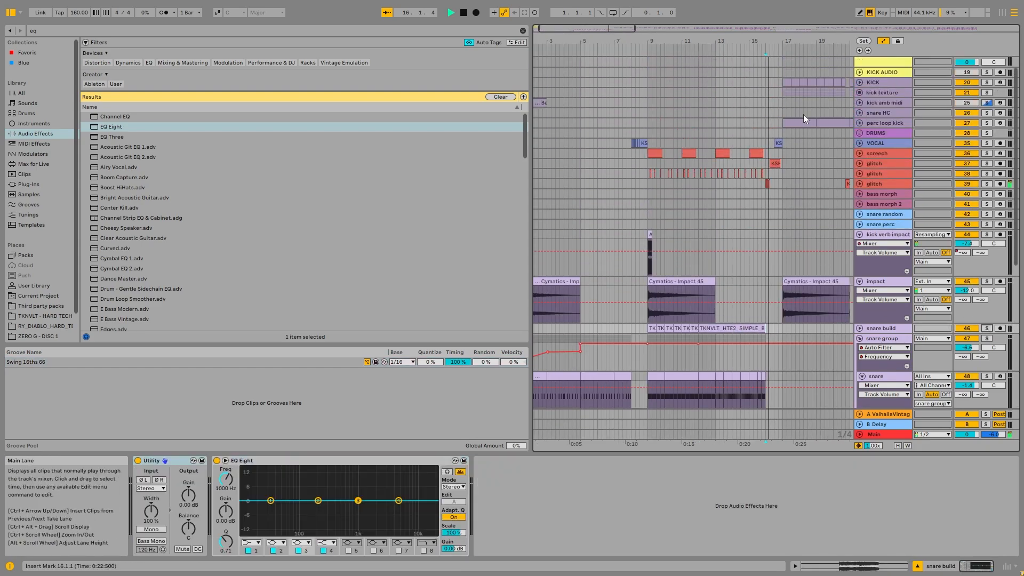
{"action": "scroll", "coordinate": [779, 187], "scroll_direction": "up", "scroll_amount": 6}
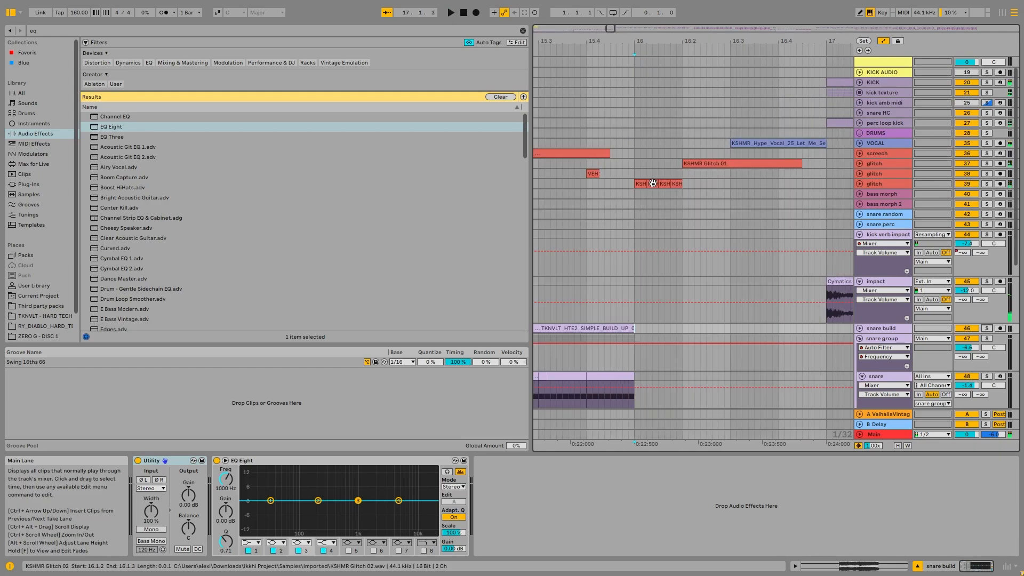
{"action": "key", "text": "space"}
Unfold the lowest glitch track and play the arrangement from its first KSHMR Glitch 02 clip at bar 16.
{"action": "left_click", "coordinate": [641, 184]}
{"action": "left_click", "coordinate": [859, 184]}
{"action": "key", "text": "space"}
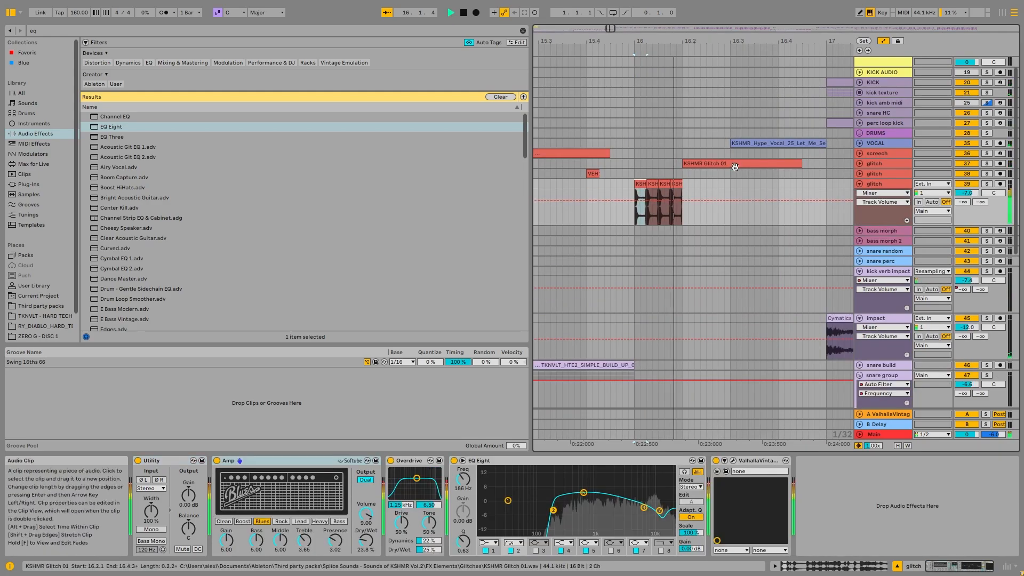
{"action": "key", "text": "space"}
Play the arrangement from the KSHMR Hype Vocal 25 clip at 16.3 and fold the unfolded glitch track.
{"action": "left_click", "coordinate": [696, 163]}
{"action": "left_click", "coordinate": [773, 143]}
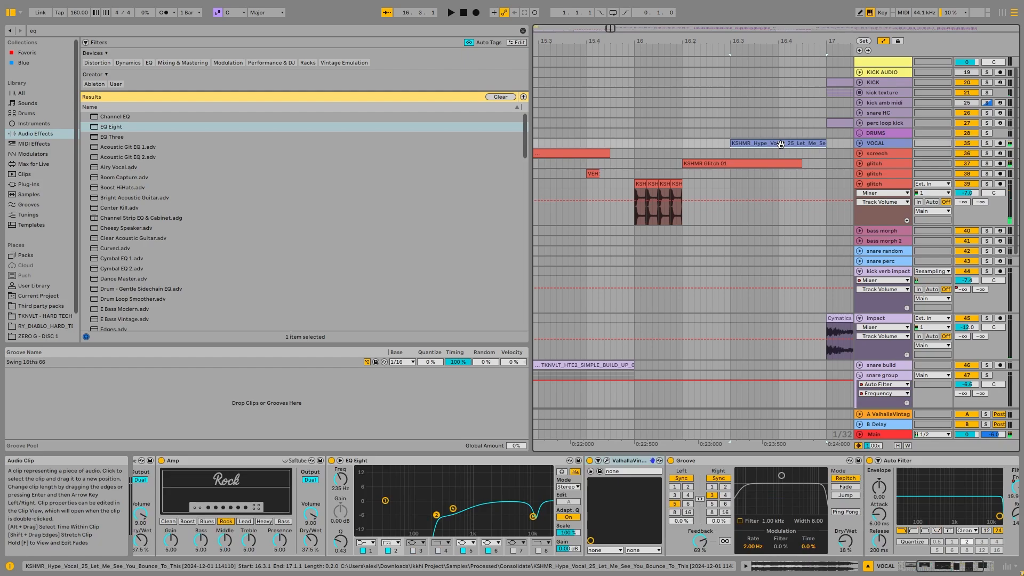
{"action": "key", "text": "space"}
{"action": "scroll", "coordinate": [813, 149], "scroll_direction": "down", "scroll_amount": 6}
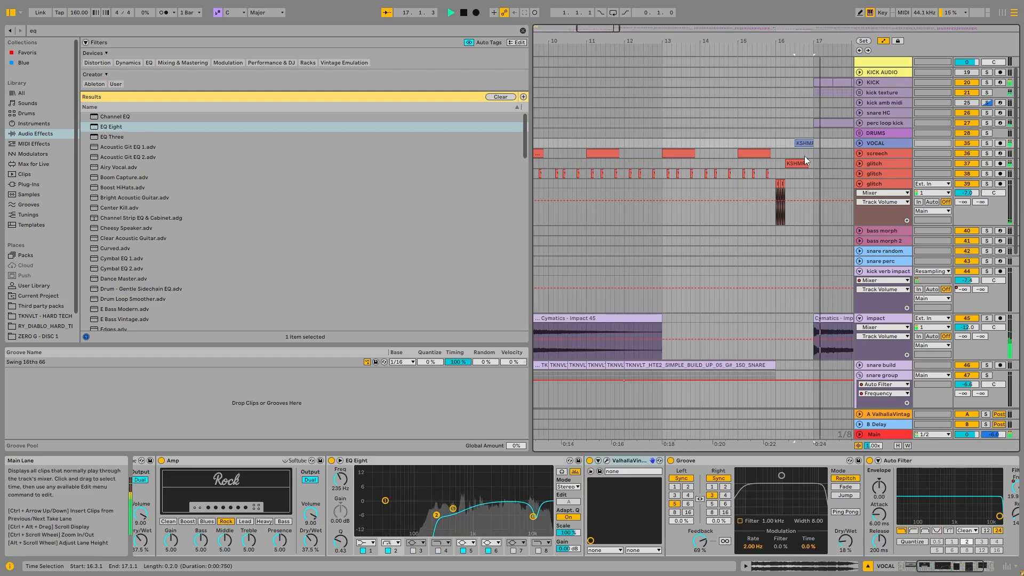
{"action": "left_click", "coordinate": [859, 183]}
Stop playback and select the Cymatics - Impact 45 clip at bar 17 on the impact track.
{"action": "scroll", "coordinate": [689, 193], "scroll_direction": "down", "scroll_amount": 8}
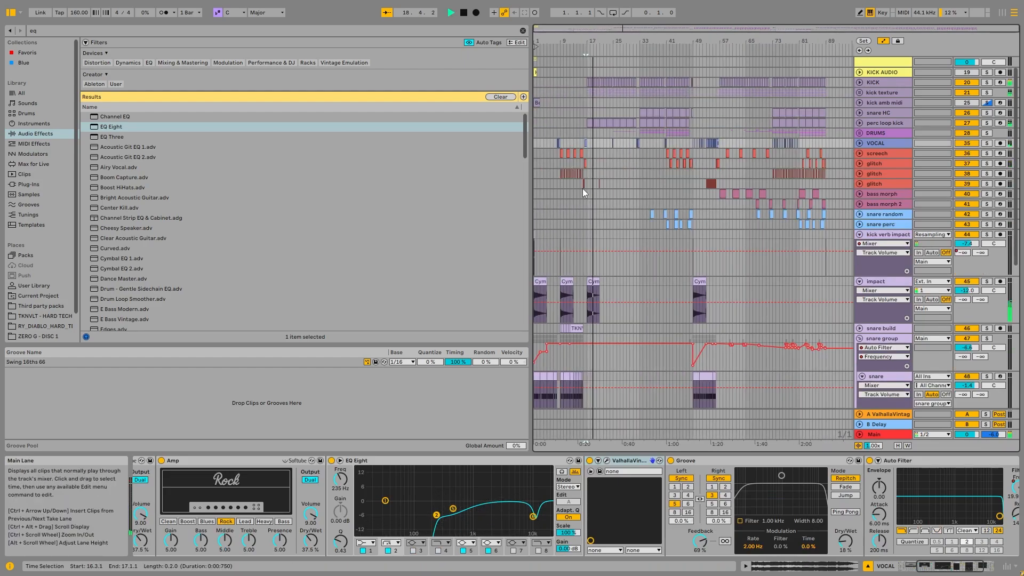
{"action": "scroll", "coordinate": [582, 189], "scroll_direction": "up", "scroll_amount": 1}
{"action": "key", "text": "space"}
{"action": "scroll", "coordinate": [590, 300], "scroll_direction": "up", "scroll_amount": 8}
{"action": "left_click", "coordinate": [600, 300]}
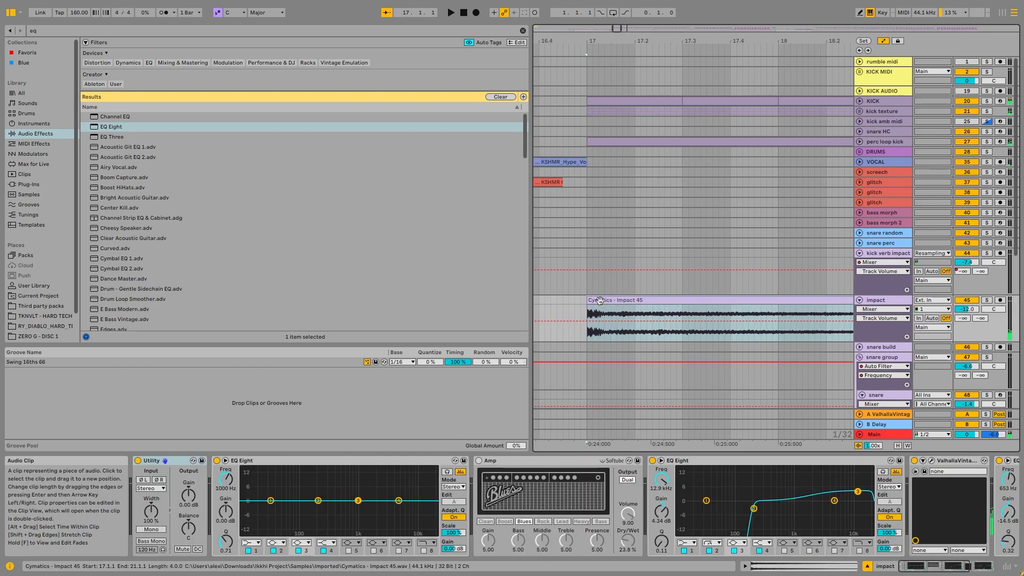
Look over the rest of the arrangement and select the Cymatics - Impact 45 clip at bar 49.
{"action": "scroll", "coordinate": [599, 300], "scroll_direction": "down", "scroll_amount": 4}
{"action": "scroll", "coordinate": [597, 297], "scroll_direction": "down", "scroll_amount": 7}
{"action": "scroll", "coordinate": [597, 294], "scroll_direction": "down", "scroll_amount": 6}
{"action": "scroll", "coordinate": [543, 196], "scroll_direction": "up", "scroll_amount": 2}
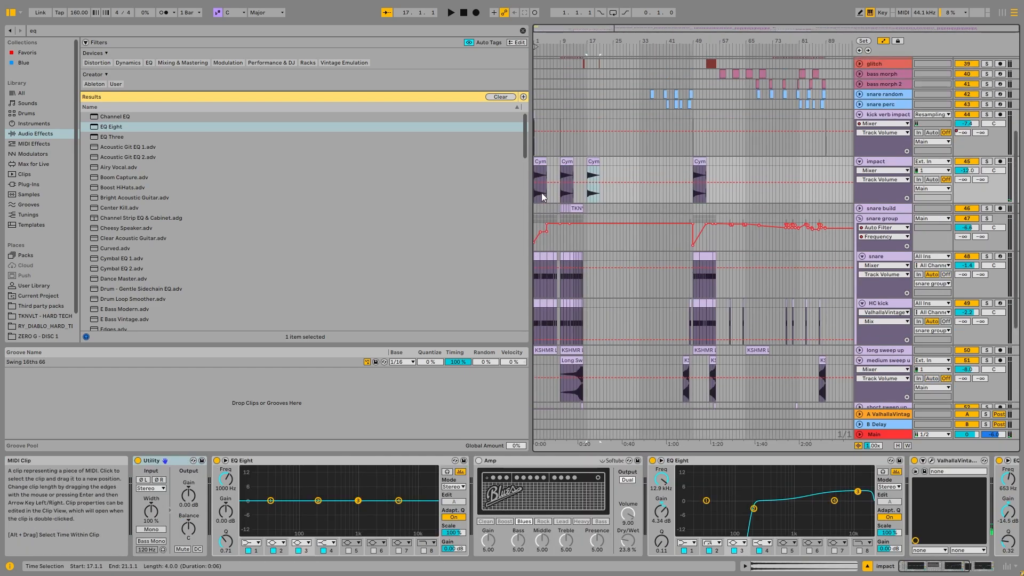
{"action": "scroll", "coordinate": [542, 196], "scroll_direction": "up", "scroll_amount": 2}
{"action": "scroll", "coordinate": [713, 186], "scroll_direction": "up", "scroll_amount": 7}
{"action": "scroll", "coordinate": [616, 193], "scroll_direction": "down", "scroll_amount": 4}
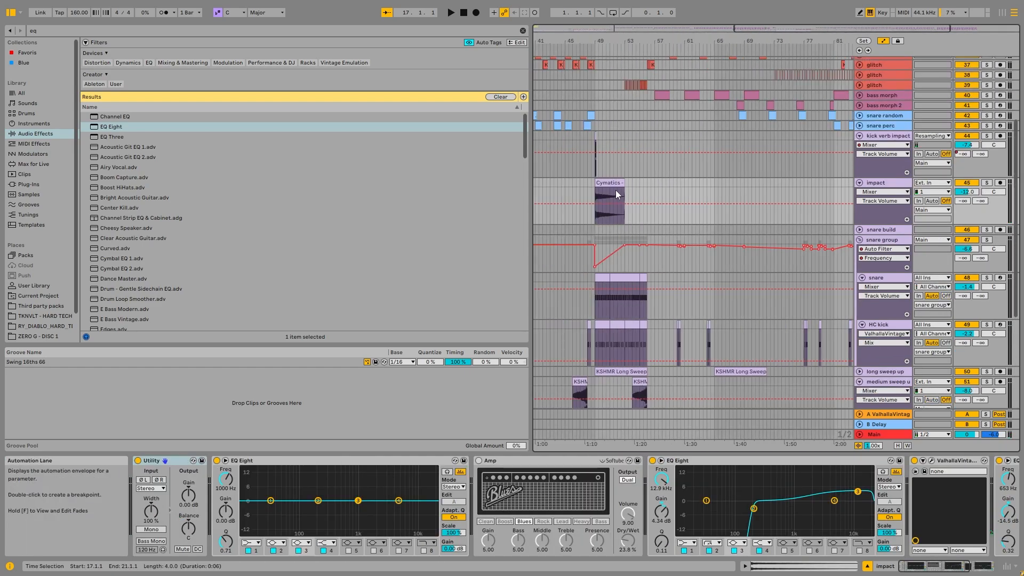
{"action": "scroll", "coordinate": [602, 185], "scroll_direction": "up", "scroll_amount": 6}
{"action": "left_click", "coordinate": [601, 184]}
Select the HC kick fill clip at bar 48 and play the arrangement from it up to bar 49.
{"action": "scroll", "coordinate": [556, 226], "scroll_direction": "down", "scroll_amount": 3}
{"action": "scroll", "coordinate": [556, 226], "scroll_direction": "up", "scroll_amount": 5}
{"action": "scroll", "coordinate": [555, 226], "scroll_direction": "down", "scroll_amount": 6}
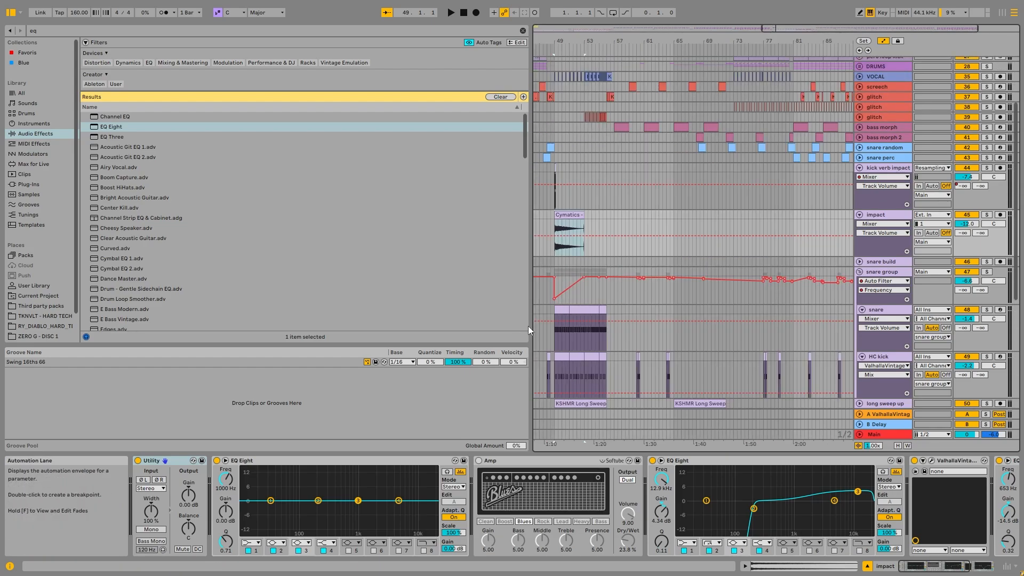
{"action": "scroll", "coordinate": [549, 337], "scroll_direction": "up", "scroll_amount": 3}
{"action": "scroll", "coordinate": [550, 337], "scroll_direction": "up", "scroll_amount": 3}
{"action": "left_click", "coordinate": [543, 356]}
{"action": "key", "text": "space"}
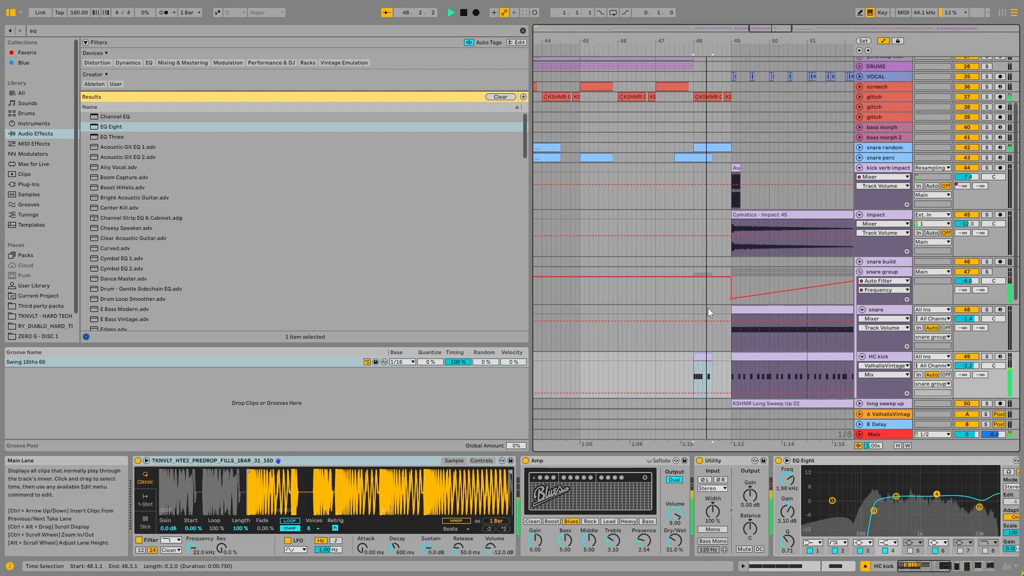
{"action": "key", "text": "space"}
Select the gap from 48.1.1 to 48.3.1 across the KICK through perc loop kick tracks.
{"action": "scroll", "coordinate": [767, 184], "scroll_direction": "up", "scroll_amount": 4}
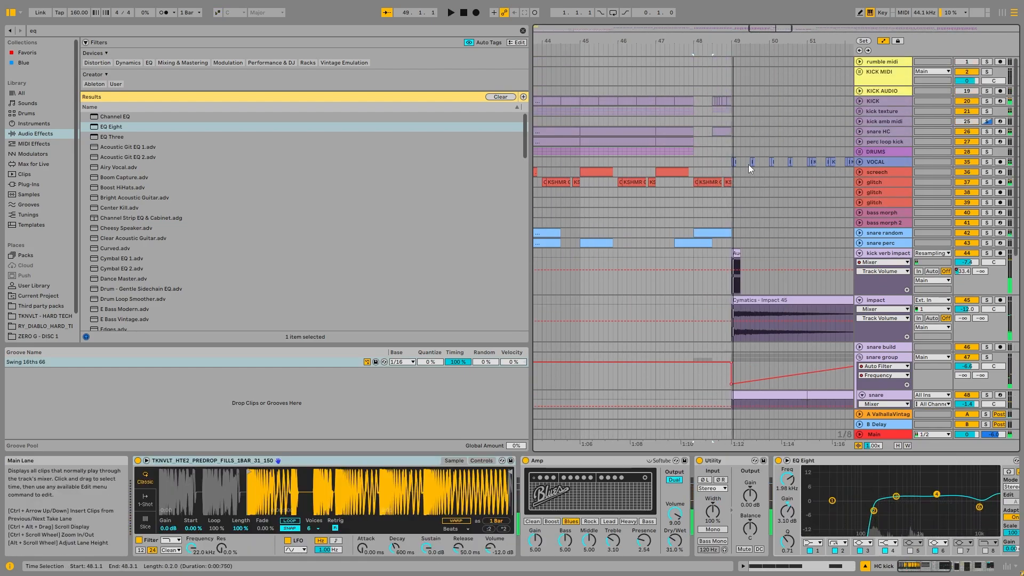
{"action": "scroll", "coordinate": [742, 158], "scroll_direction": "up", "scroll_amount": 3}
{"action": "scroll", "coordinate": [666, 131], "scroll_direction": "down", "scroll_amount": 1}
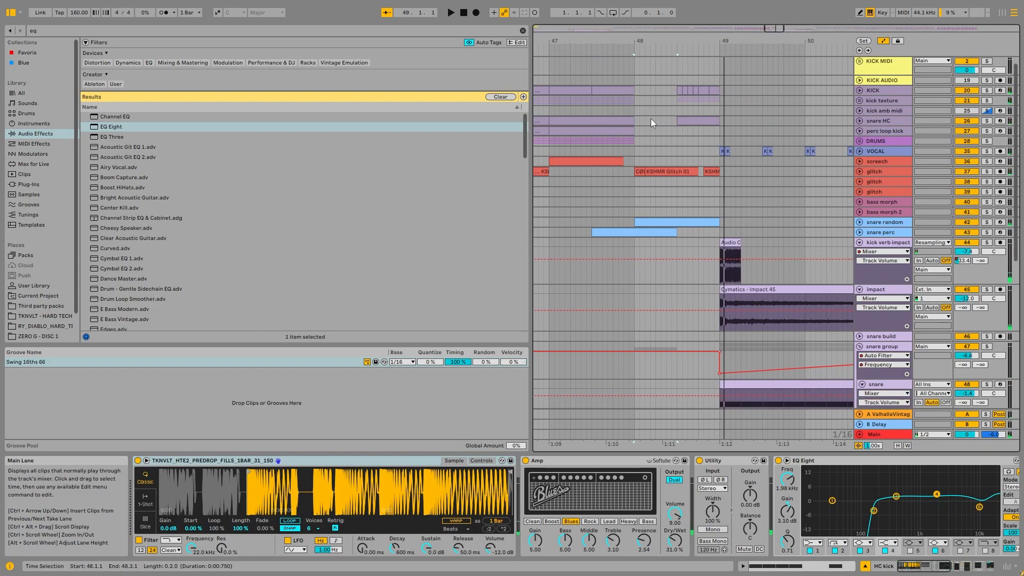
{"action": "left_click", "coordinate": [636, 90]}
{"action": "left_click_drag", "start_coordinate": [635, 89], "coordinate": [677, 126]}
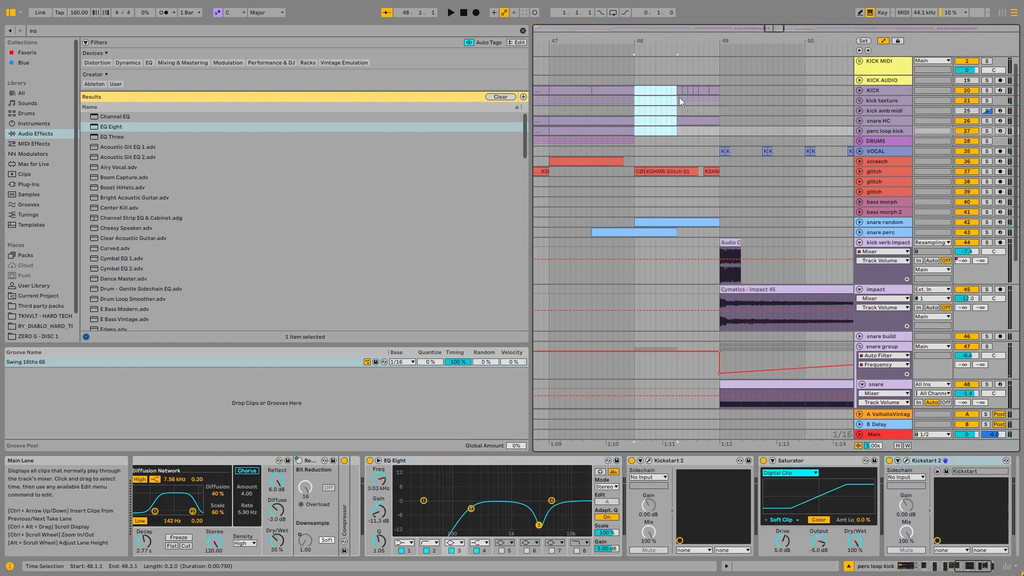
Show the devices of the KICK track and of the glitch track around bar 48.
{"action": "left_click", "coordinate": [679, 92]}
{"action": "scroll", "coordinate": [700, 162], "scroll_direction": "down", "scroll_amount": 6}
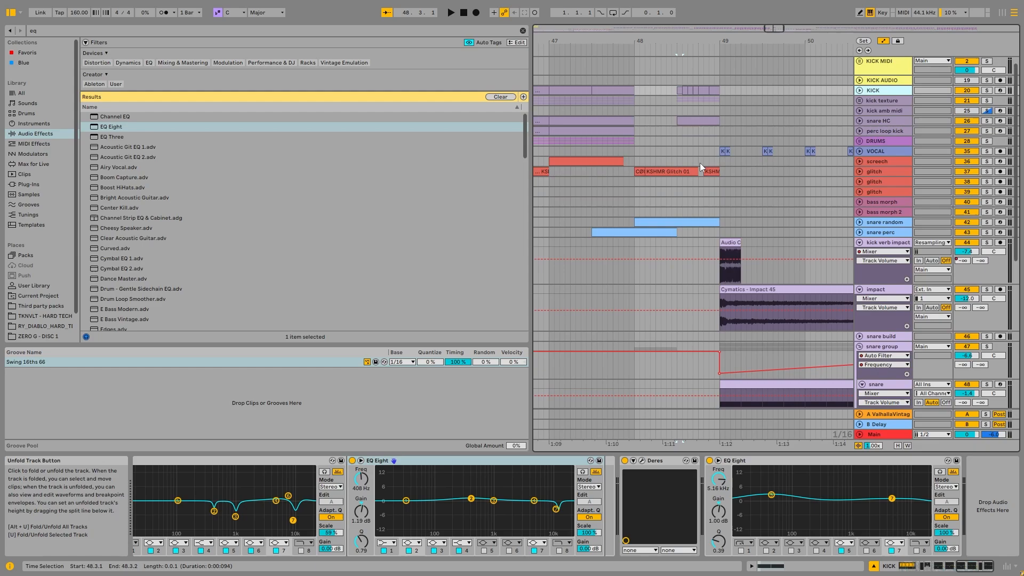
{"action": "left_click", "coordinate": [657, 287]}
{"action": "scroll", "coordinate": [694, 235], "scroll_direction": "up", "scroll_amount": 8}
{"action": "left_click", "coordinate": [866, 233]}
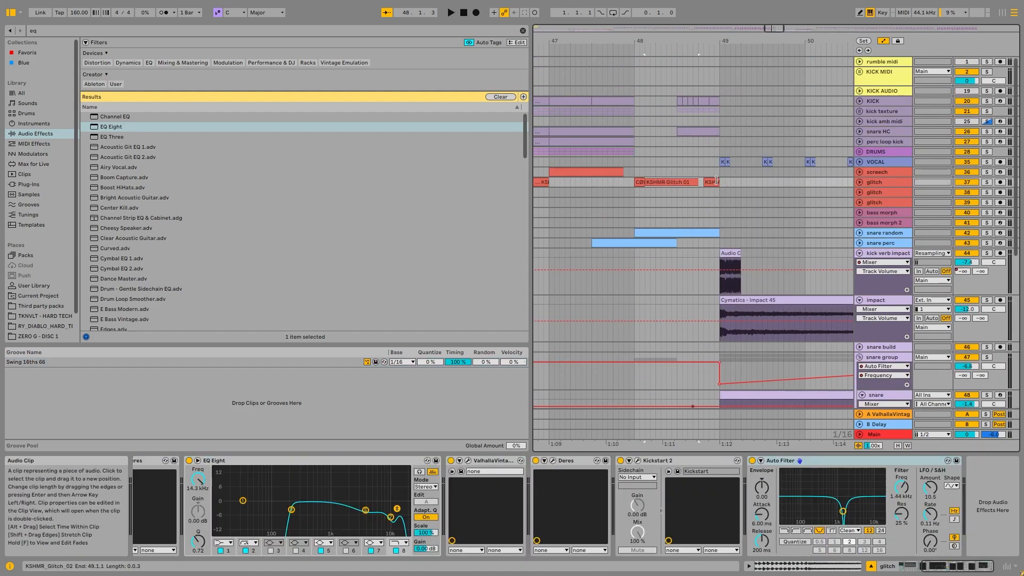
Select the kick verb impact clip at bar 49 and play the arrangement briefly from there.
{"action": "left_click", "coordinate": [718, 285]}
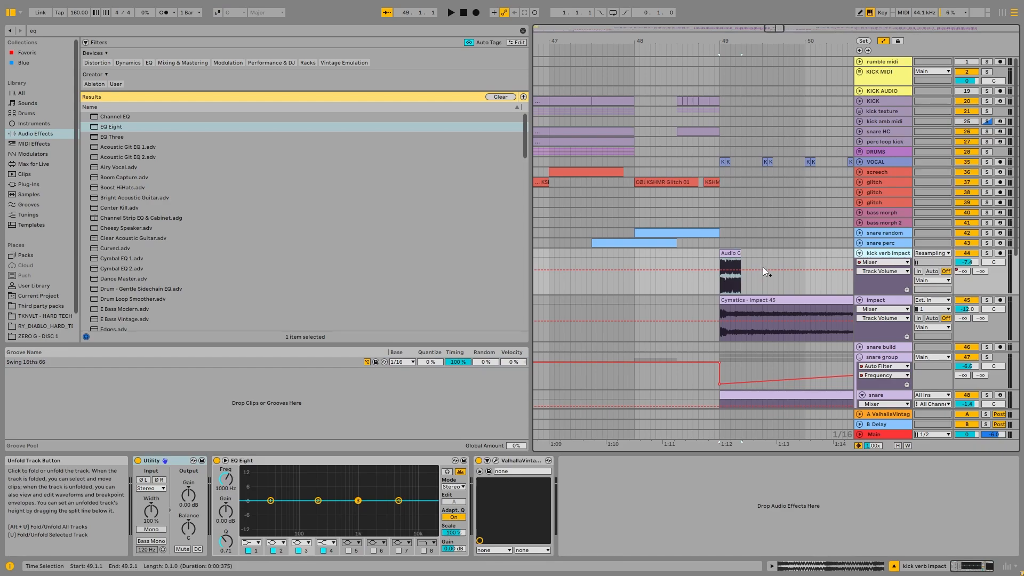
{"action": "key", "text": "space"}
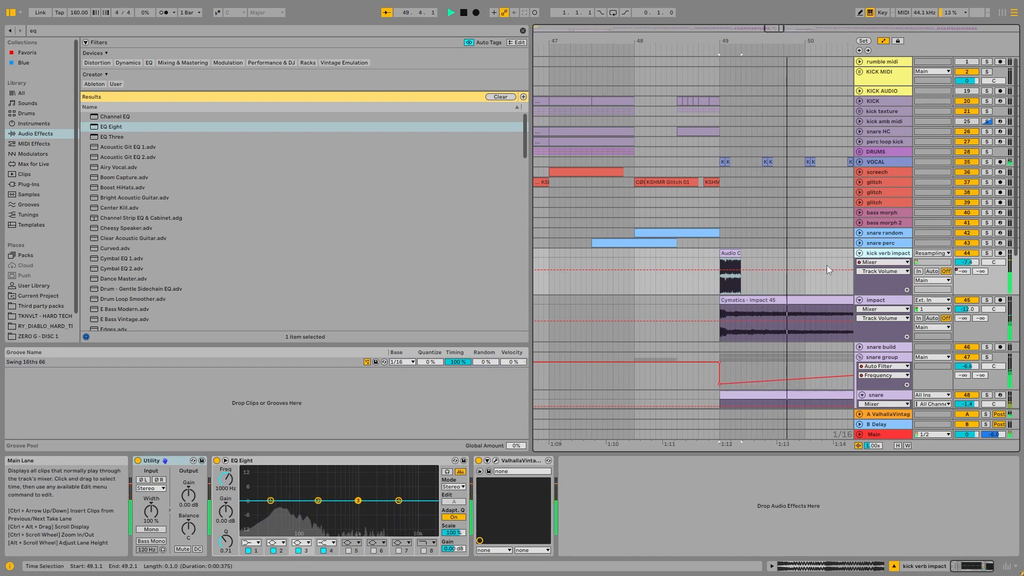
{"action": "key", "text": "space"}
Select the HC kick clip at bar 49 to view its devices, and bring up the snare group's device chain.
{"action": "scroll", "coordinate": [773, 232], "scroll_direction": "down", "scroll_amount": 3, "text": "ctrl"}
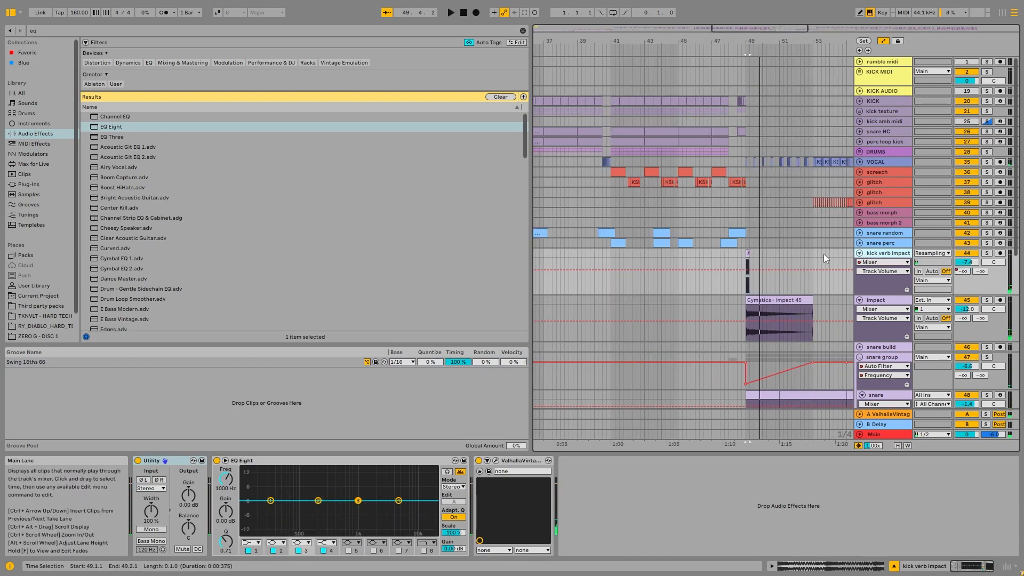
{"action": "scroll", "coordinate": [800, 256], "scroll_direction": "up", "scroll_amount": 5, "text": "ctrl"}
{"action": "left_click_drag", "start_coordinate": [795, 341], "coordinate": [674, 269], "text": "ctrl+alt"}
{"action": "scroll", "coordinate": [675, 269], "scroll_direction": "down", "scroll_amount": 7, "text": "ctrl"}
{"action": "scroll", "coordinate": [693, 334], "scroll_direction": "up", "scroll_amount": 5, "text": "ctrl"}
{"action": "left_click_drag", "start_coordinate": [686, 330], "coordinate": [626, 308], "text": "ctrl+alt"}
{"action": "scroll", "coordinate": [626, 308], "scroll_direction": "down", "scroll_amount": 3, "text": "ctrl"}
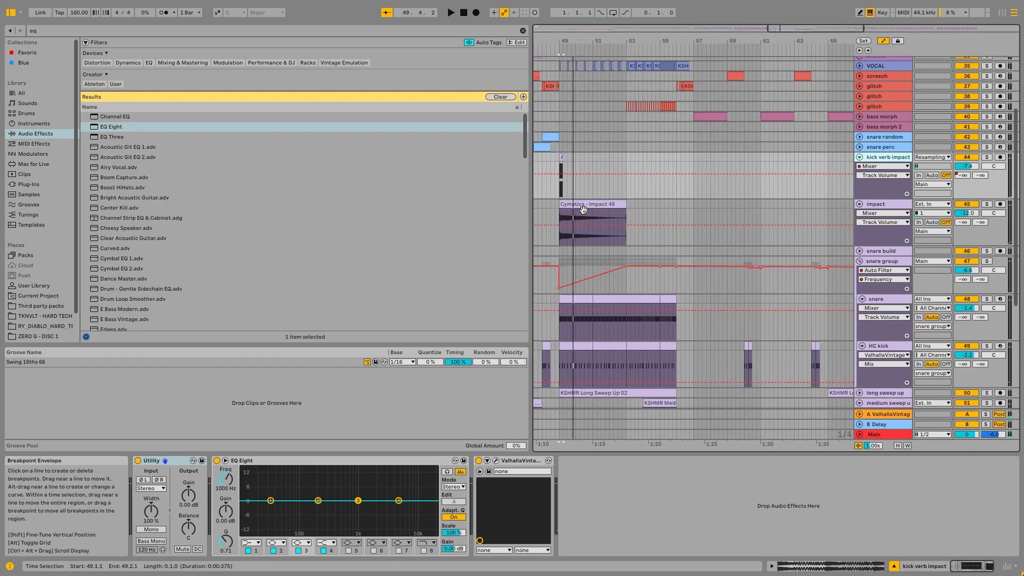
{"action": "scroll", "coordinate": [587, 220], "scroll_direction": "up", "scroll_amount": 1}
{"action": "scroll", "coordinate": [589, 225], "scroll_direction": "down", "scroll_amount": 3}
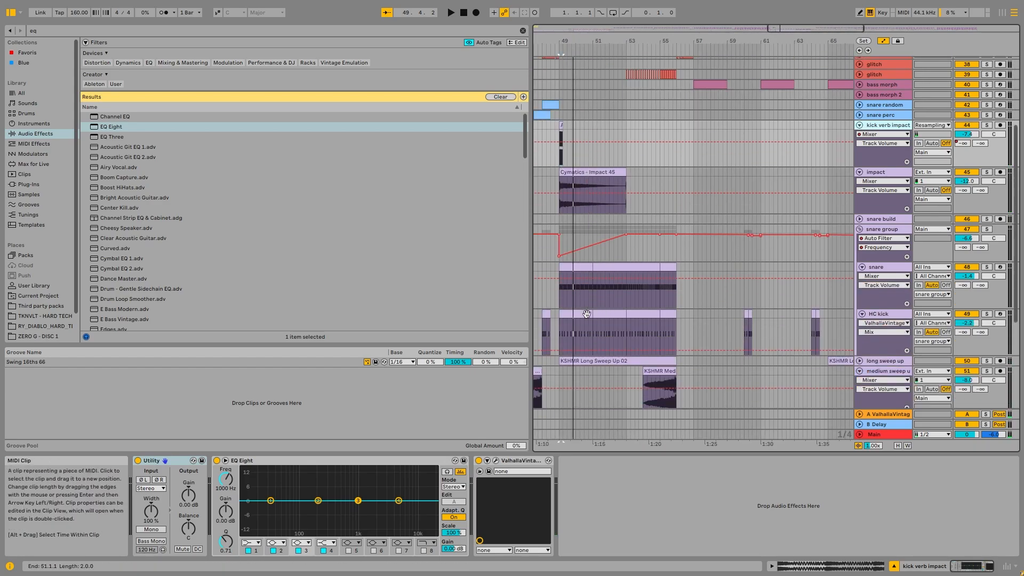
{"action": "left_click", "coordinate": [586, 314]}
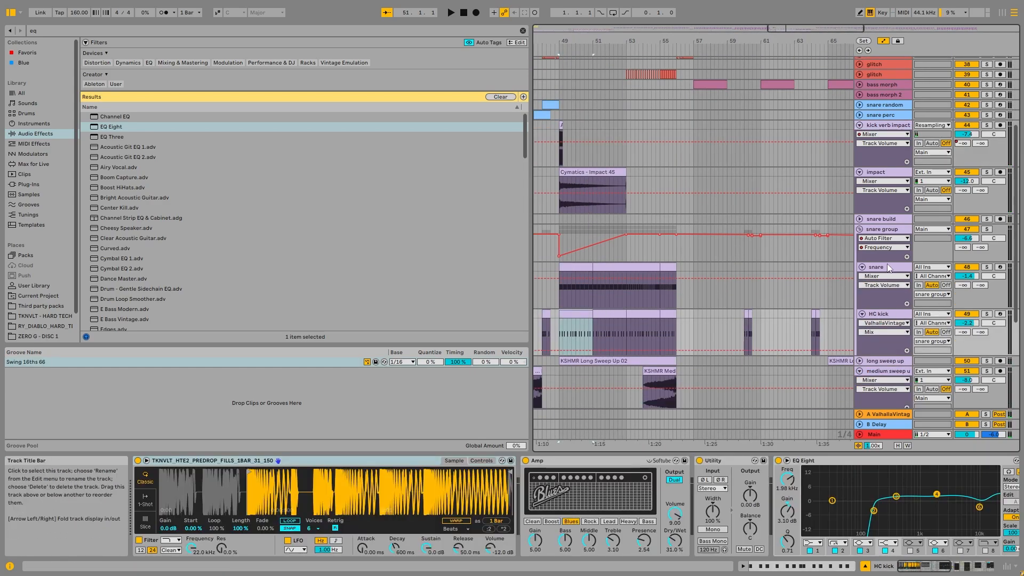
{"action": "key", "text": "Up"}
{"action": "key", "text": "Up"}
{"action": "scroll", "coordinate": [592, 304], "scroll_direction": "down", "scroll_amount": 4}
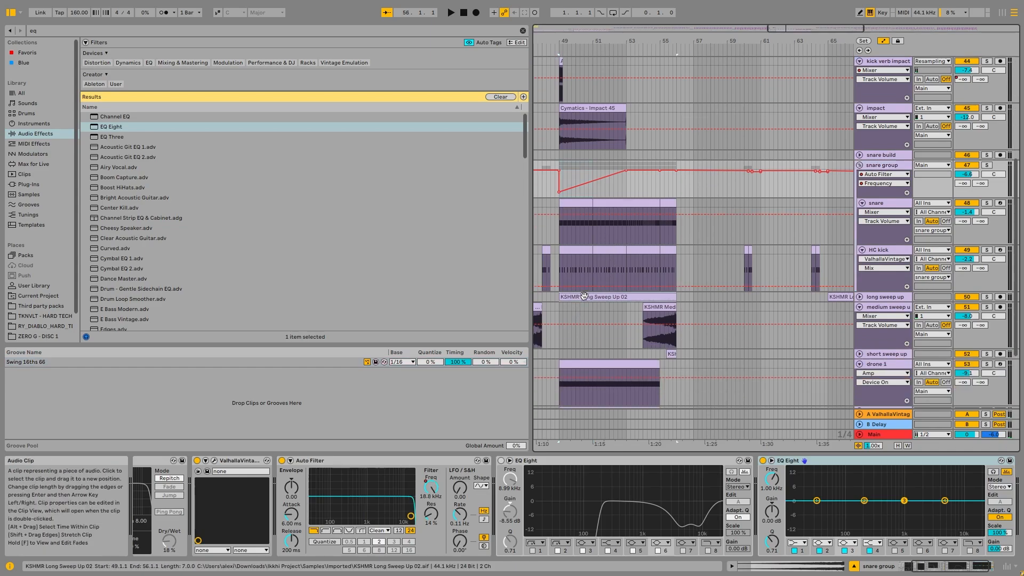
Select the KSHMR Long Sweep Up 02 clip at bar 49 and show the drone 1 track's devices.
{"action": "left_click", "coordinate": [619, 300]}
{"action": "scroll", "coordinate": [639, 302], "scroll_direction": "down", "scroll_amount": 3}
{"action": "left_click", "coordinate": [874, 323]}
{"action": "scroll", "coordinate": [889, 328], "scroll_direction": "down", "scroll_amount": 3}
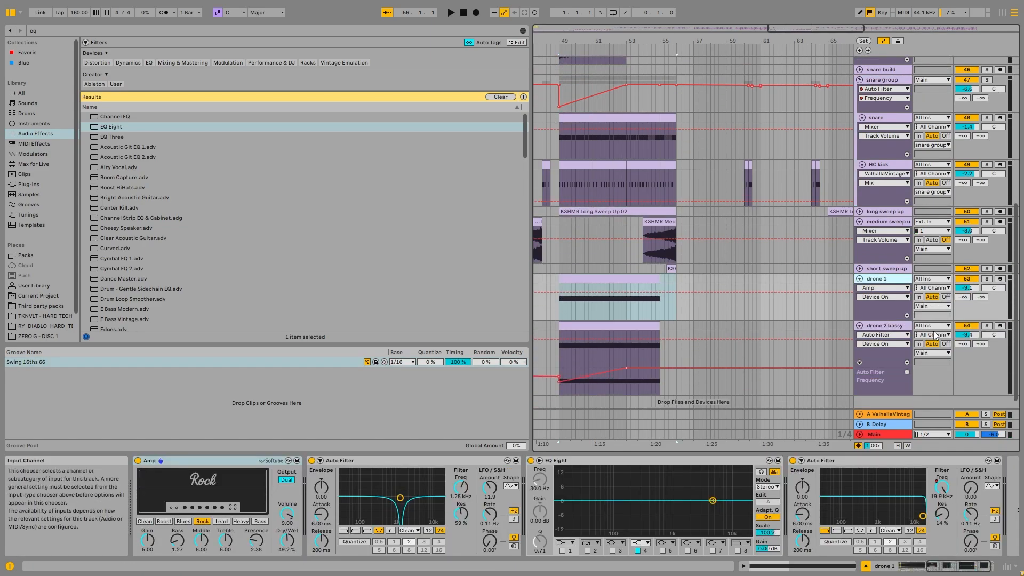
Fold the drone 1 track and start playing the arrangement from bar 49.
{"action": "left_click", "coordinate": [893, 328]}
{"action": "double_click", "coordinate": [984, 320]}
{"action": "key", "text": "space"}
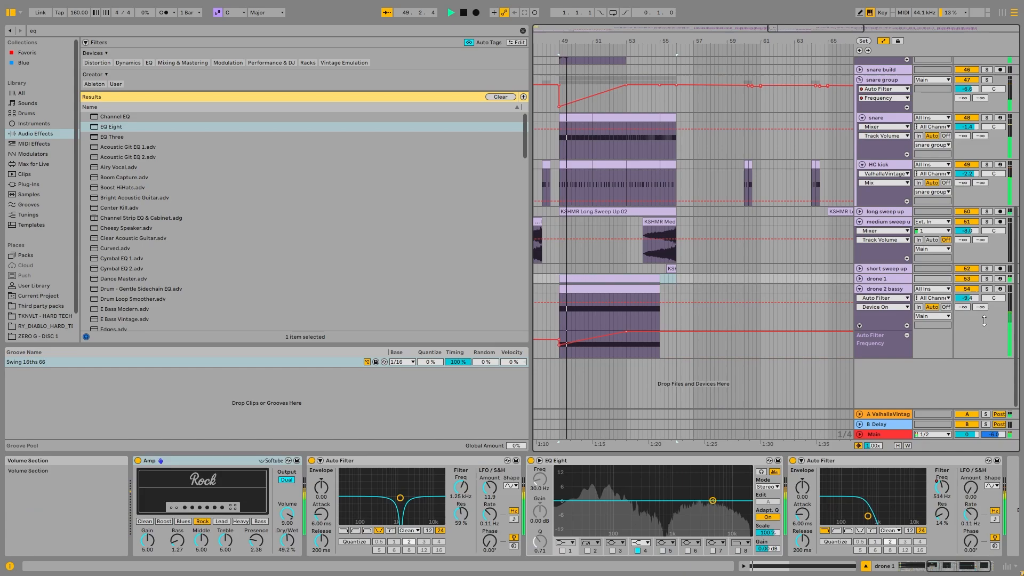
Unfold the drone 1 track, open its MIDI clip at bar 49 and select the long C3 note.
{"action": "left_click", "coordinate": [859, 278]}
{"action": "double_click", "coordinate": [599, 285]}
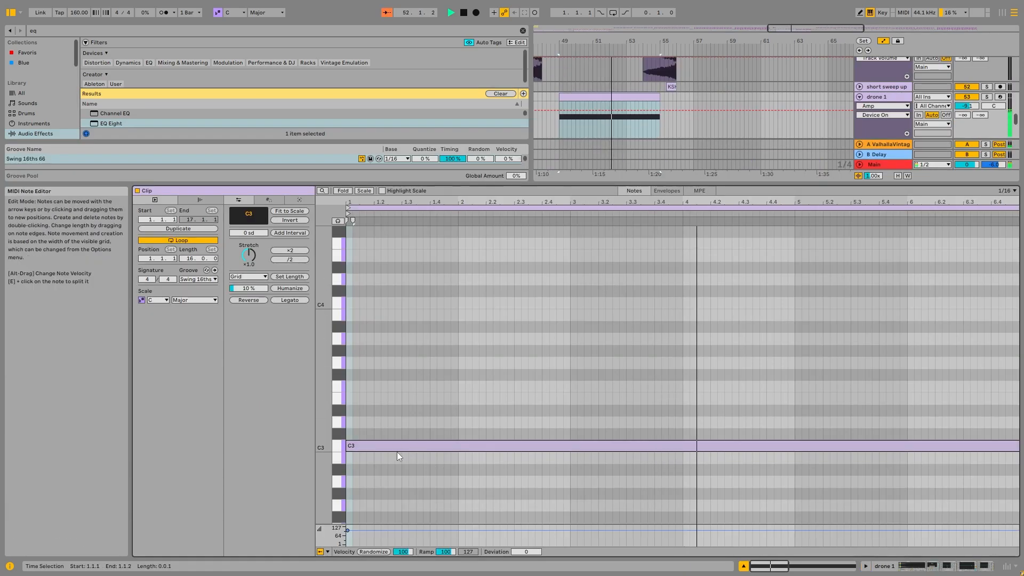
{"action": "left_click", "coordinate": [427, 447]}
{"action": "left_click_drag", "start_coordinate": [411, 448], "coordinate": [405, 451]}
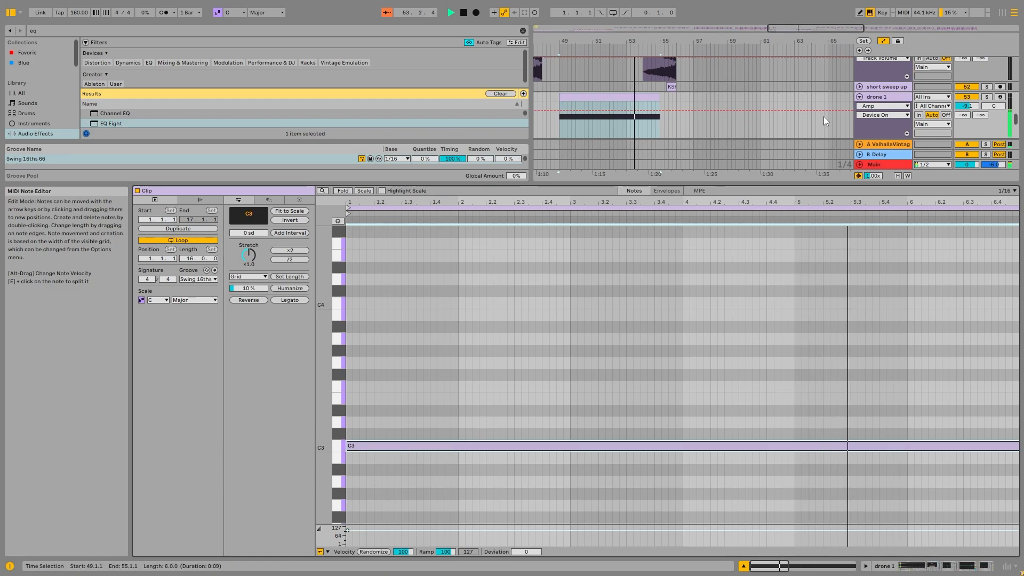
Return to the drone 1 track's device chain and examine its Amp, Auto Filter and EQ Eight during playback.
{"action": "double_click", "coordinate": [884, 97]}
{"action": "scroll", "coordinate": [823, 324], "scroll_direction": "down", "scroll_amount": 4}
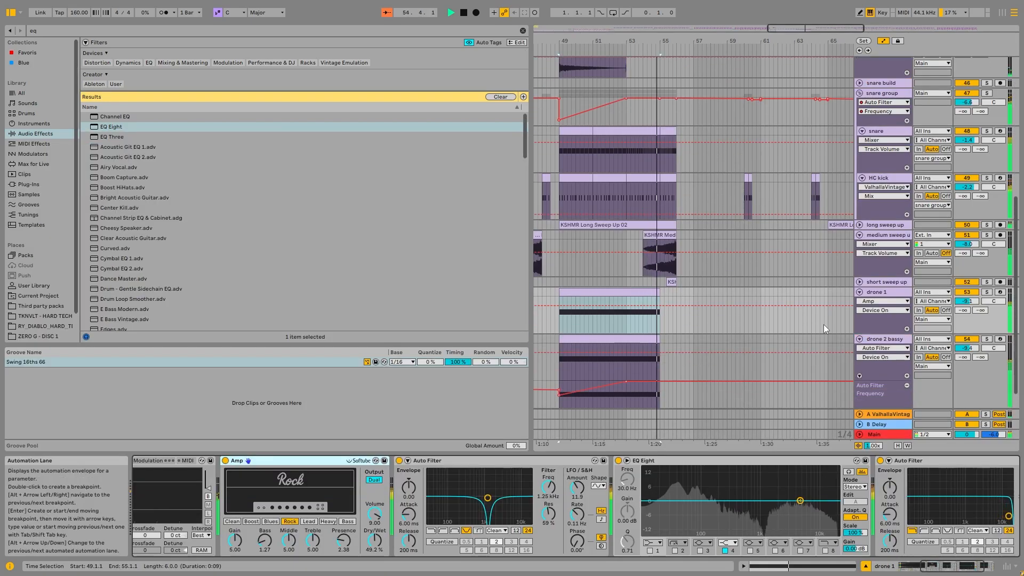
{"action": "scroll", "coordinate": [715, 370], "scroll_direction": "down", "scroll_amount": 1}
{"action": "scroll", "coordinate": [683, 347], "scroll_direction": "down", "scroll_amount": 2}
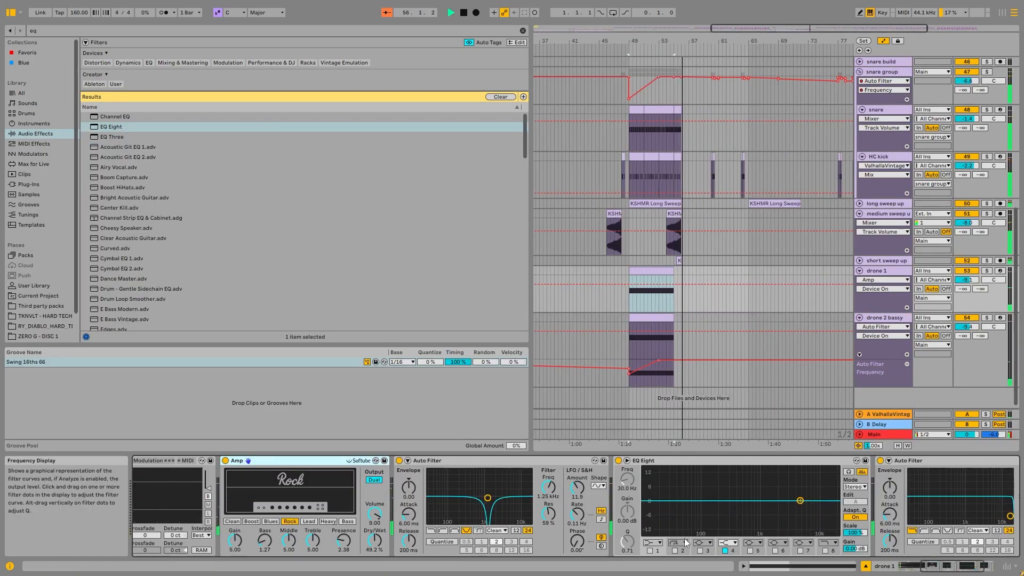
{"action": "left_click", "coordinate": [675, 550]}
{"action": "left_click_drag", "start_coordinate": [627, 479], "coordinate": [627, 476]}
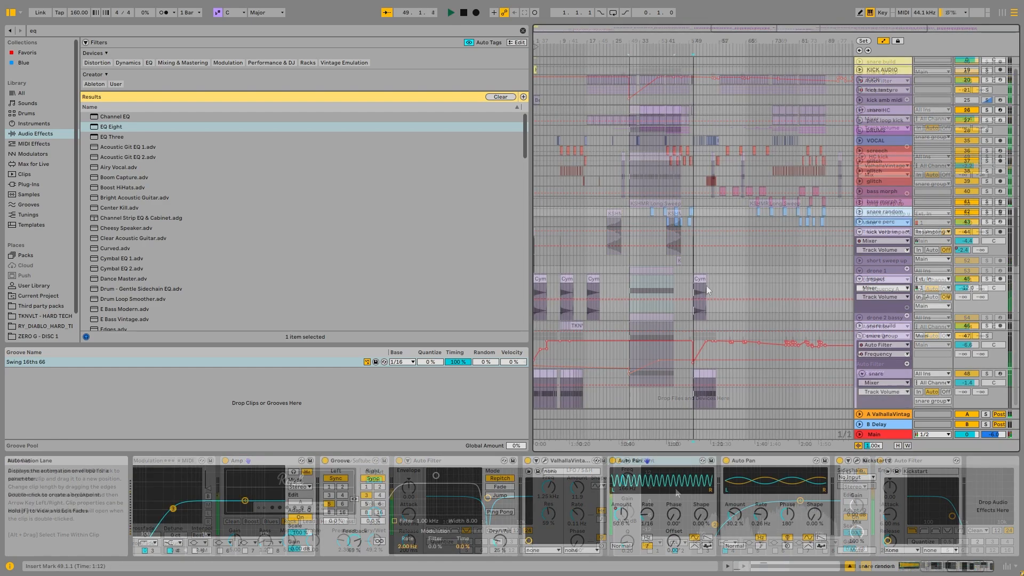
Select the snare clip at bar 49 and compare the device chains of the snare and HC kick tracks.
{"action": "scroll", "coordinate": [731, 277], "scroll_direction": "up", "scroll_amount": 5}
{"action": "scroll", "coordinate": [728, 282], "scroll_direction": "down", "scroll_amount": 2}
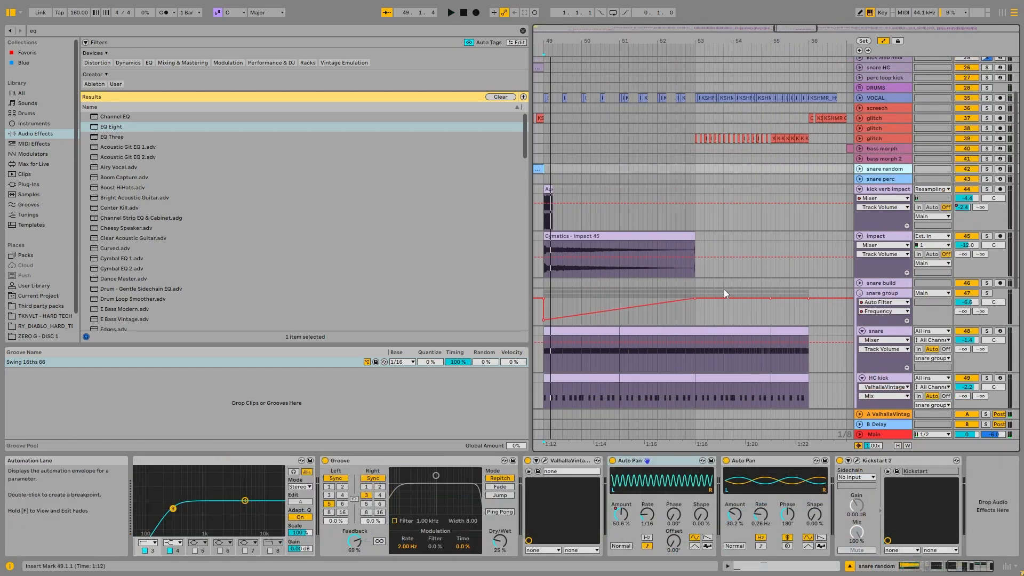
{"action": "scroll", "coordinate": [792, 268], "scroll_direction": "down", "scroll_amount": 5}
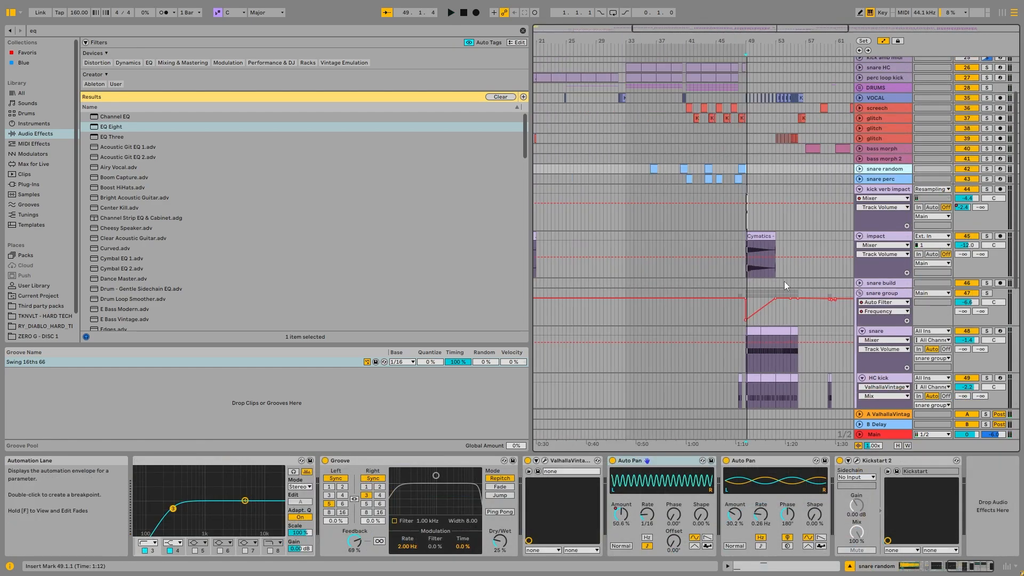
{"action": "scroll", "coordinate": [784, 265], "scroll_direction": "down", "scroll_amount": 3}
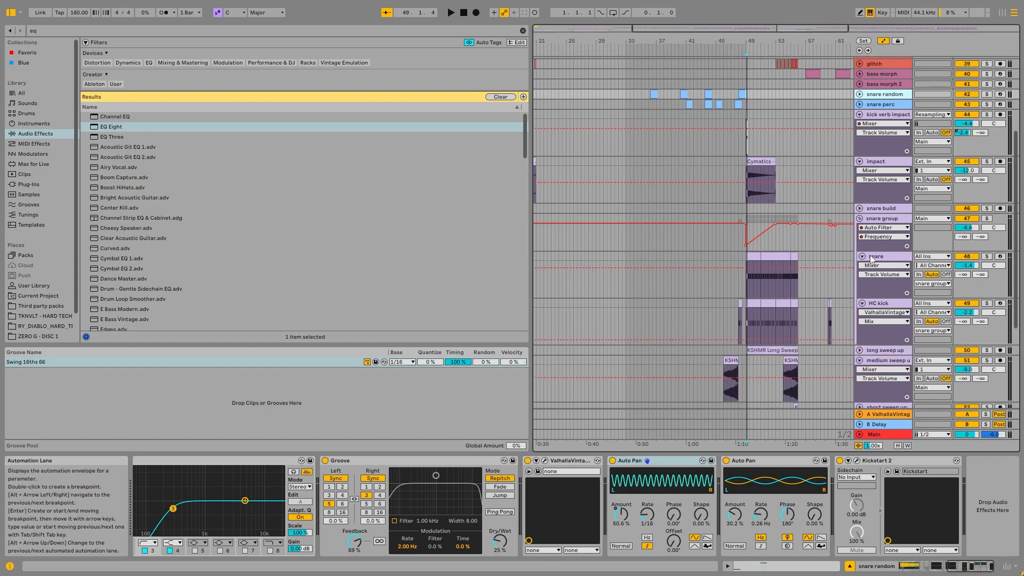
{"action": "left_click", "coordinate": [757, 254]}
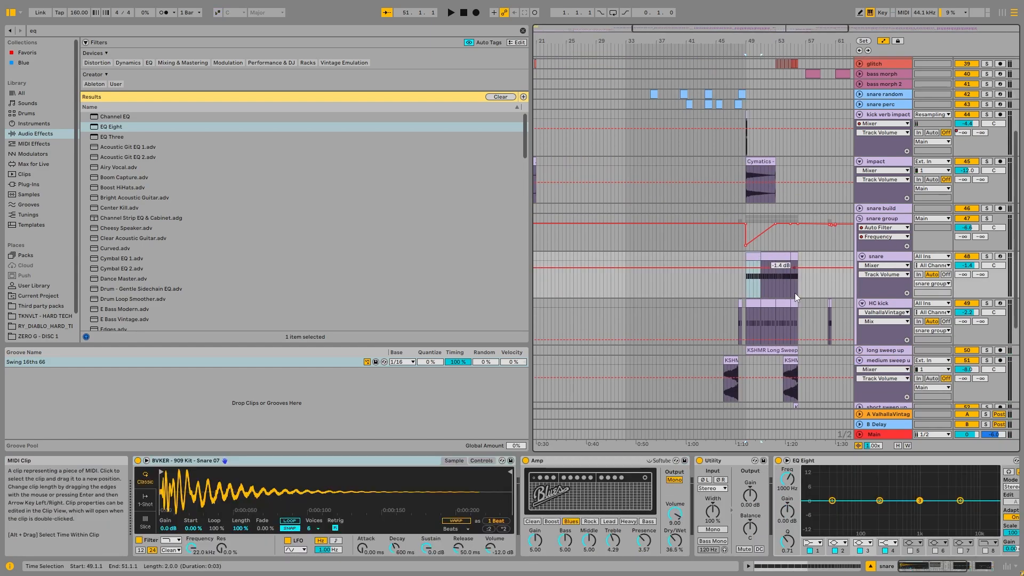
{"action": "left_click", "coordinate": [787, 319]}
{"action": "left_click", "coordinate": [890, 258]}
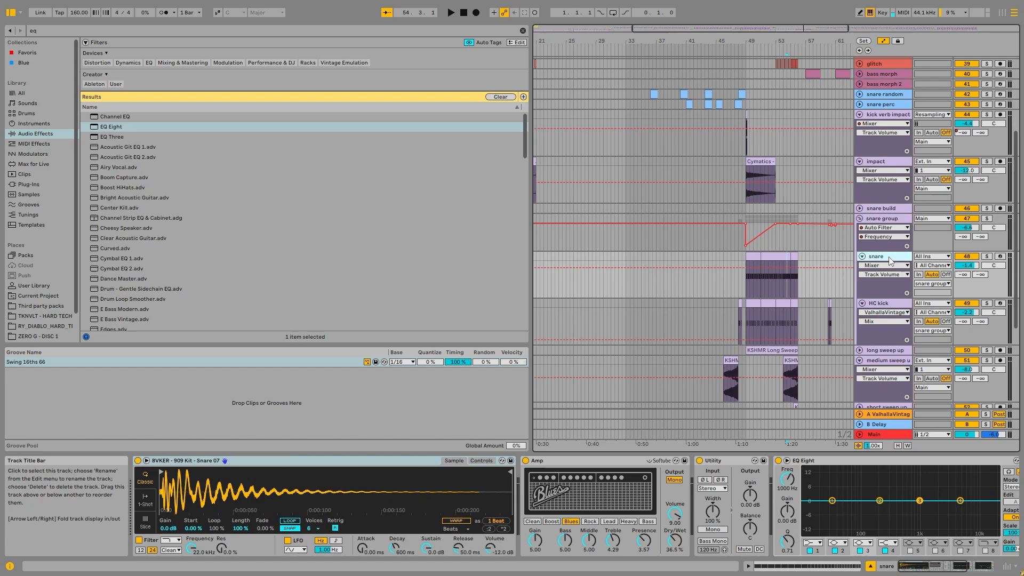
{"action": "left_click", "coordinate": [883, 305]}
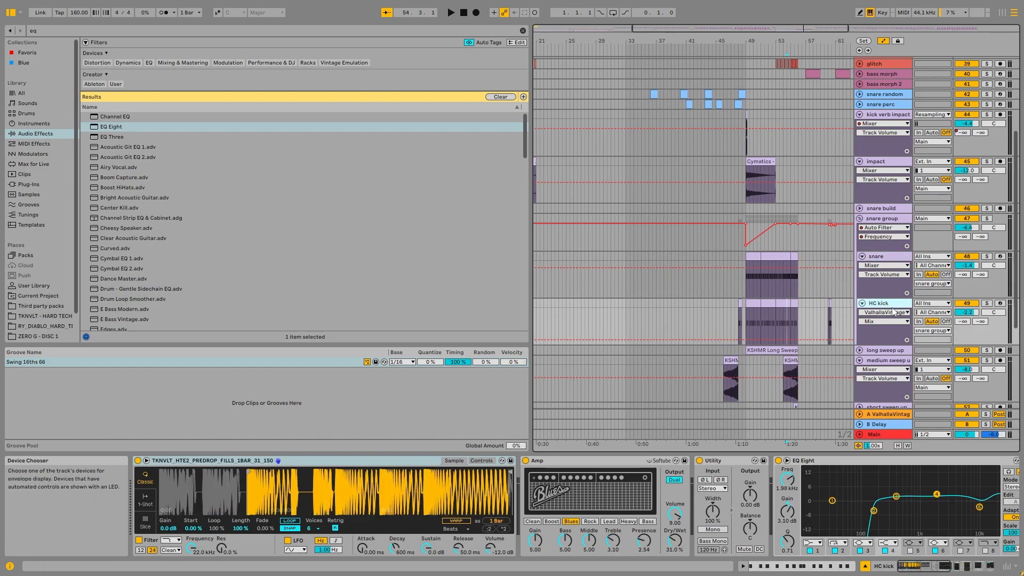
Examine the end of the glitch build at bar 56 and set the insert marker to 56.2.1 on the bass morph track.
{"action": "scroll", "coordinate": [799, 239], "scroll_direction": "up", "scroll_amount": 5}
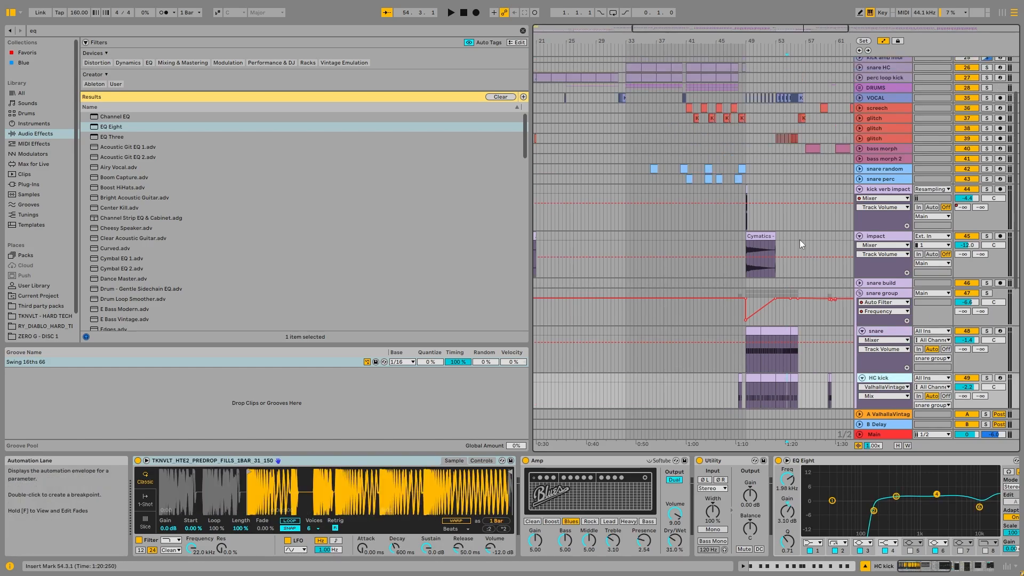
{"action": "scroll", "coordinate": [792, 235], "scroll_direction": "up", "scroll_amount": 3, "text": "ctrl"}
{"action": "scroll", "coordinate": [805, 234], "scroll_direction": "up", "scroll_amount": 5, "text": "ctrl"}
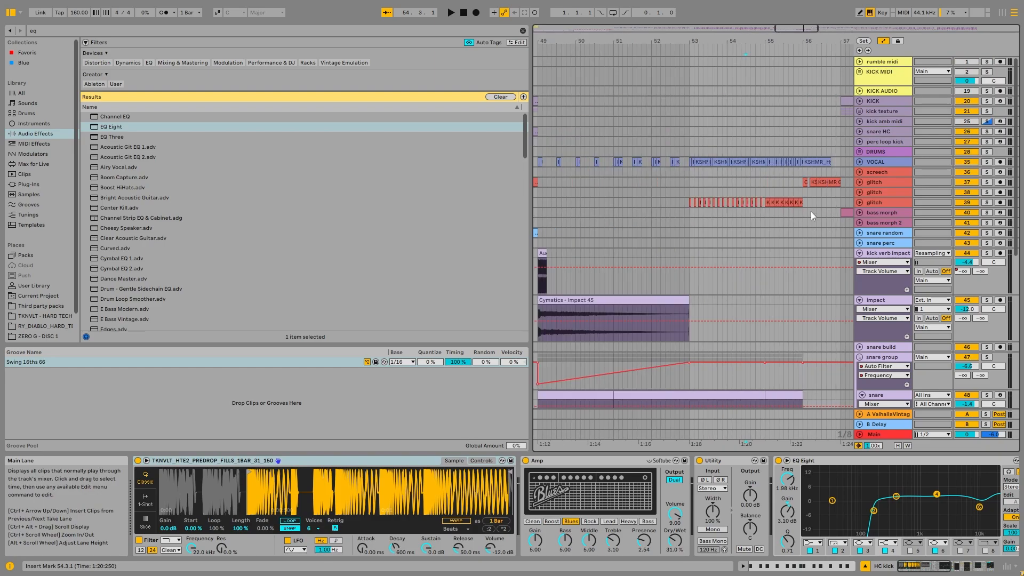
{"action": "left_click", "coordinate": [795, 202]}
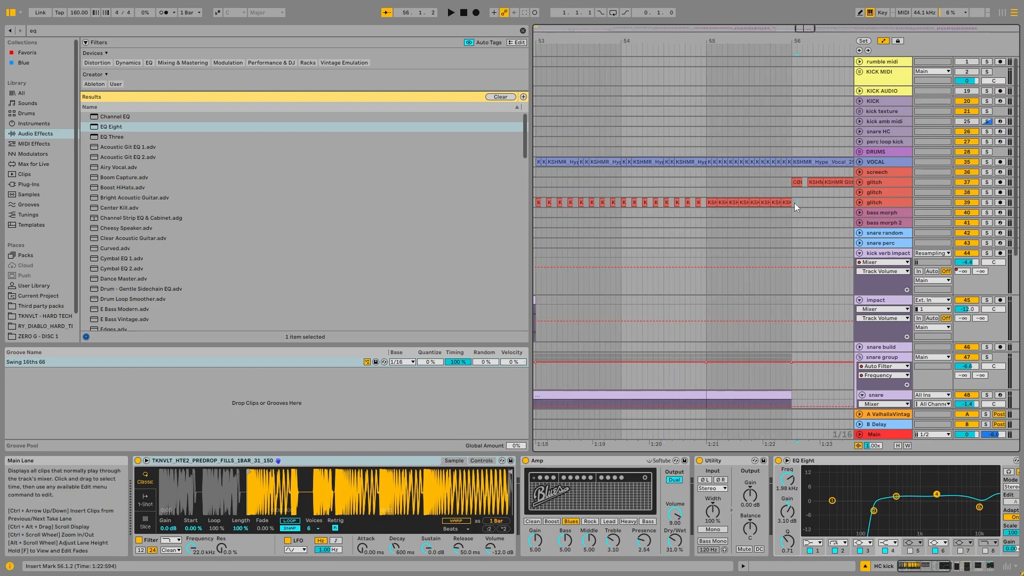
{"action": "left_click", "coordinate": [814, 212]}
Fold all tracks from kick verb impact through drone 2 bassy and select bars 55 to 57 on the kick verb impact track.
{"action": "scroll", "coordinate": [816, 216], "scroll_direction": "down", "scroll_amount": 3, "text": "ctrl"}
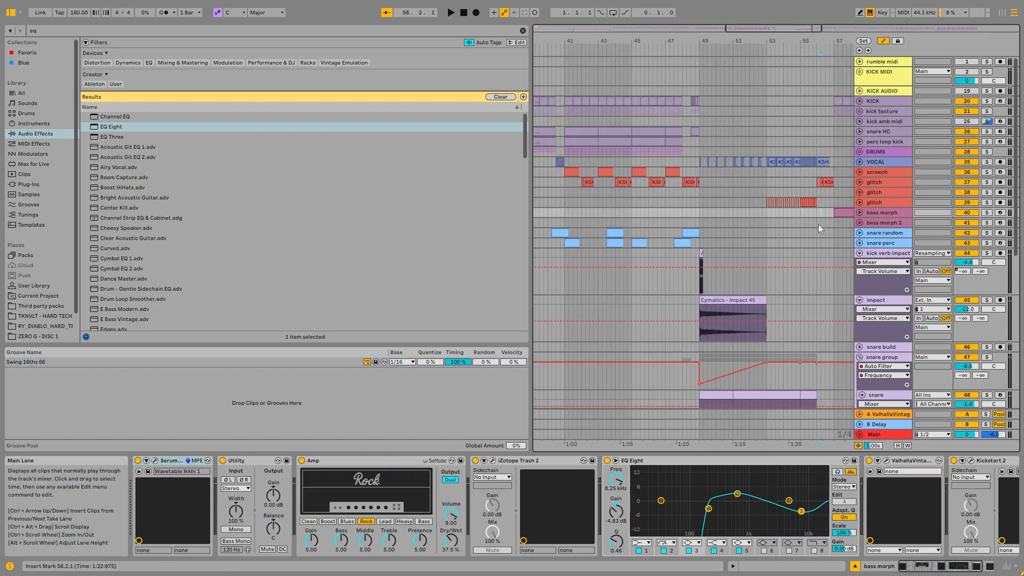
{"action": "scroll", "coordinate": [823, 197], "scroll_direction": "down", "scroll_amount": 1}
{"action": "scroll", "coordinate": [829, 191], "scroll_direction": "down", "scroll_amount": 8, "text": "ctrl"}
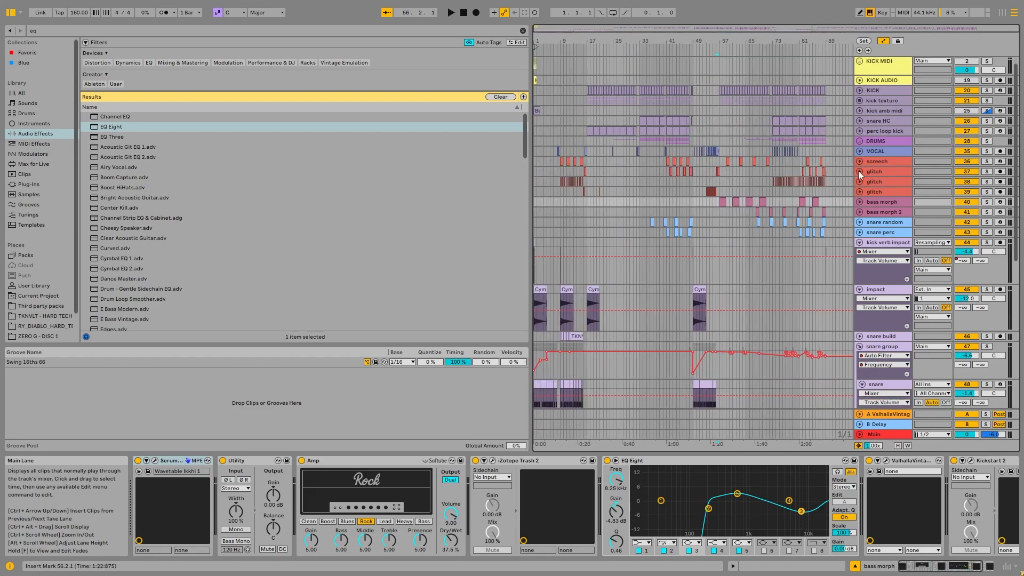
{"action": "left_click", "coordinate": [741, 241]}
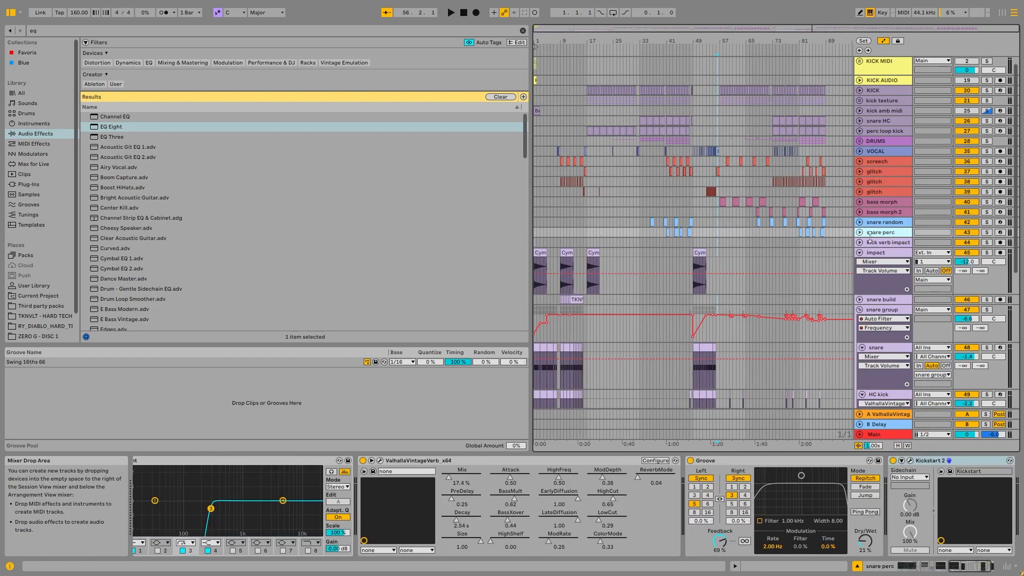
{"action": "scroll", "coordinate": [731, 214], "scroll_direction": "down", "scroll_amount": 5}
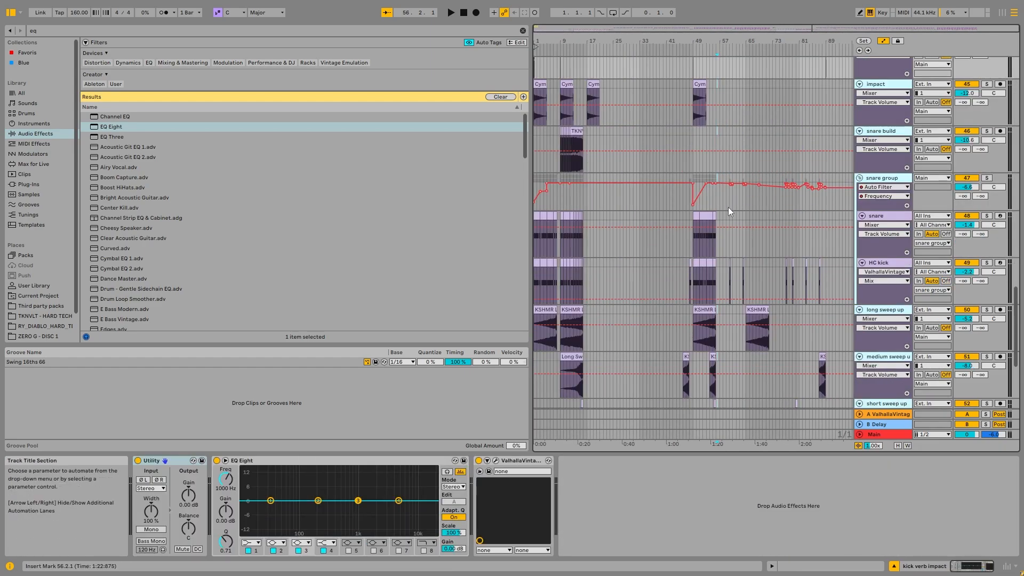
{"action": "left_click", "coordinate": [859, 178]}
{"action": "left_click", "coordinate": [718, 253]}
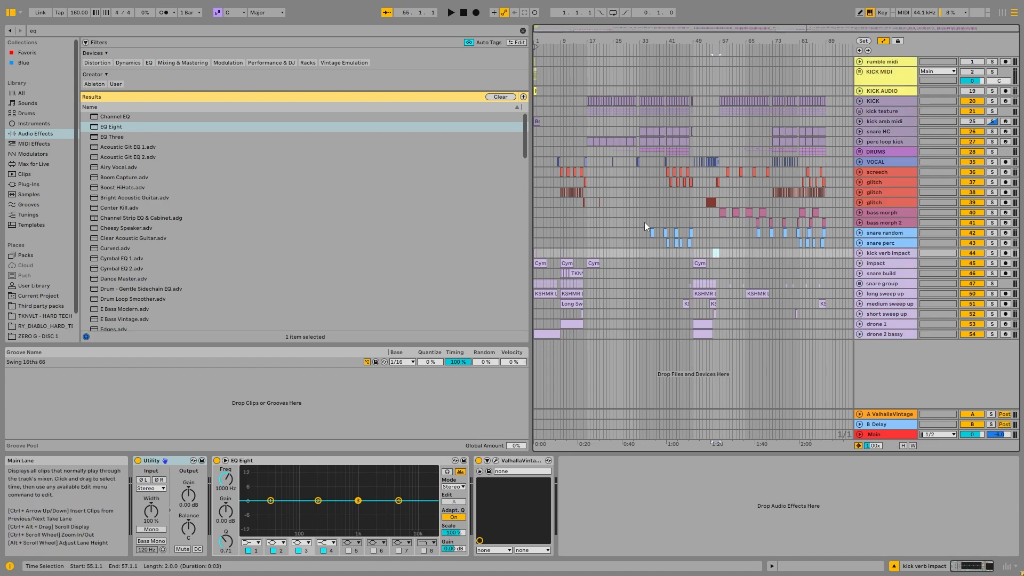